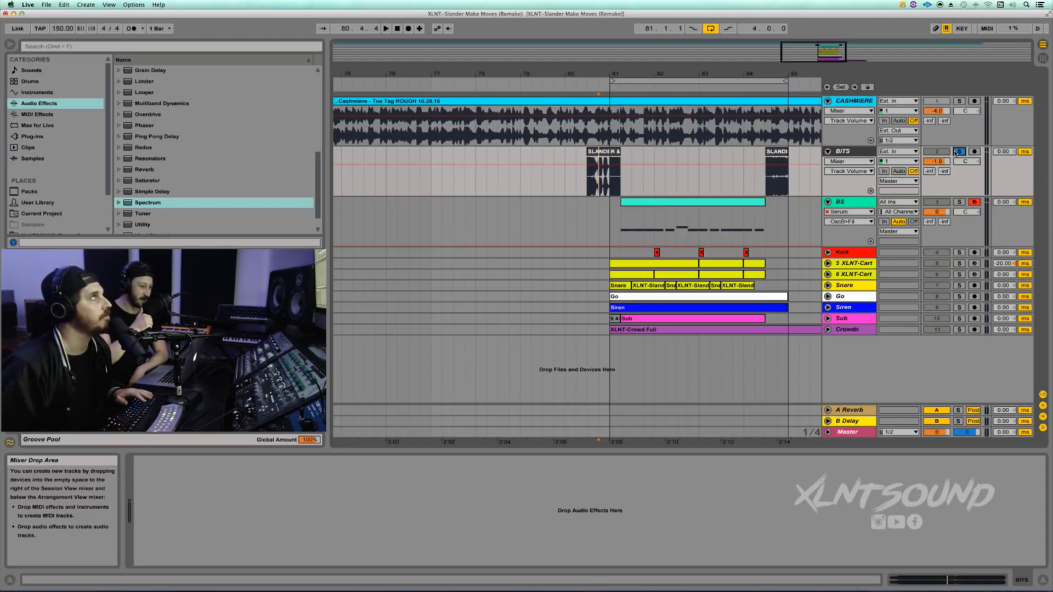
Step: Solo the BS track in place of BITS and play its MIDI clip from its start
click(957, 152)
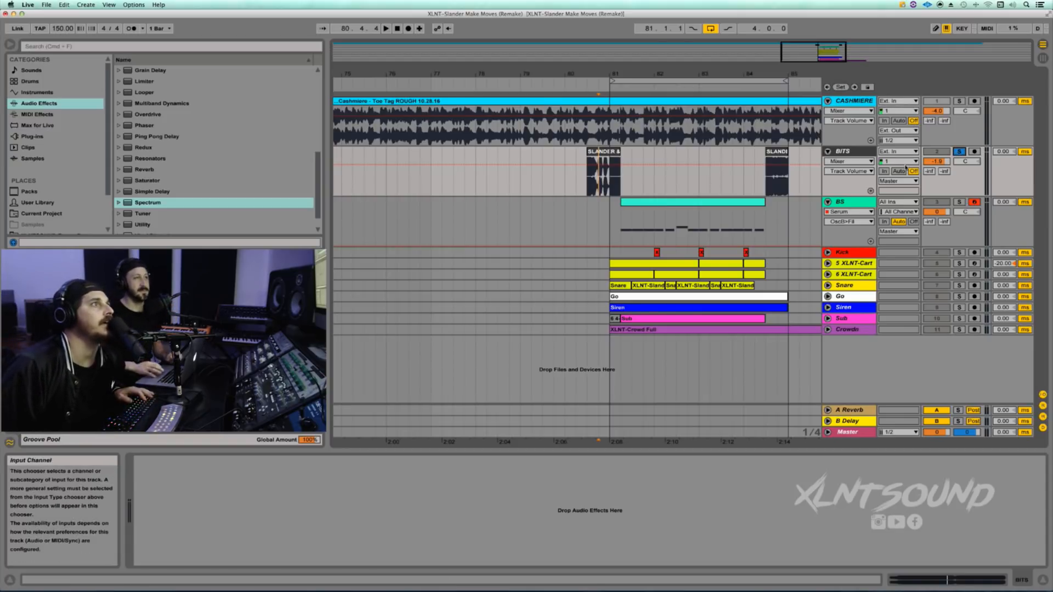
click(958, 201)
click(648, 204)
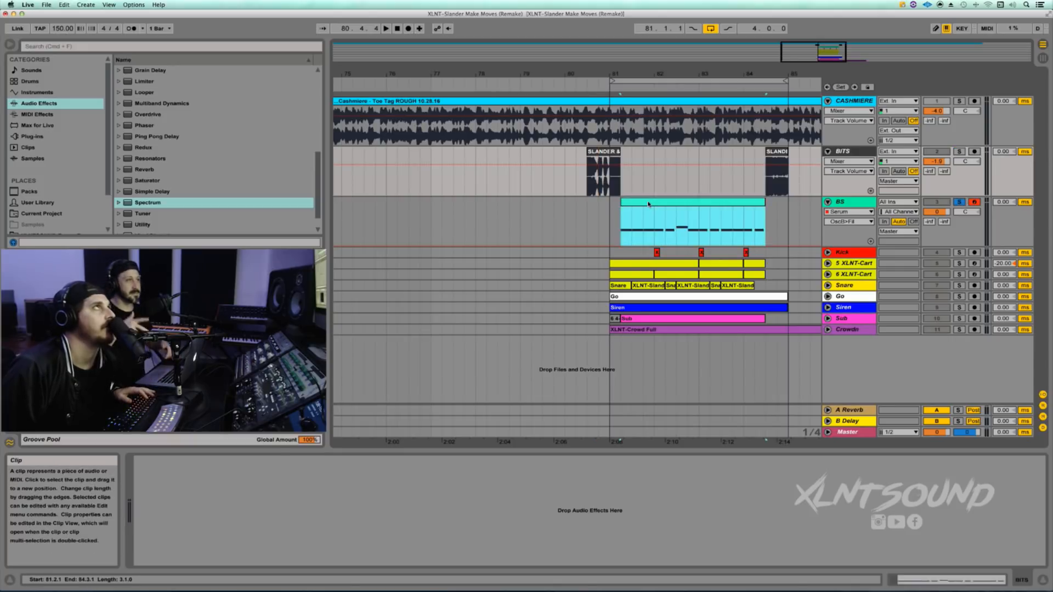
key(space)
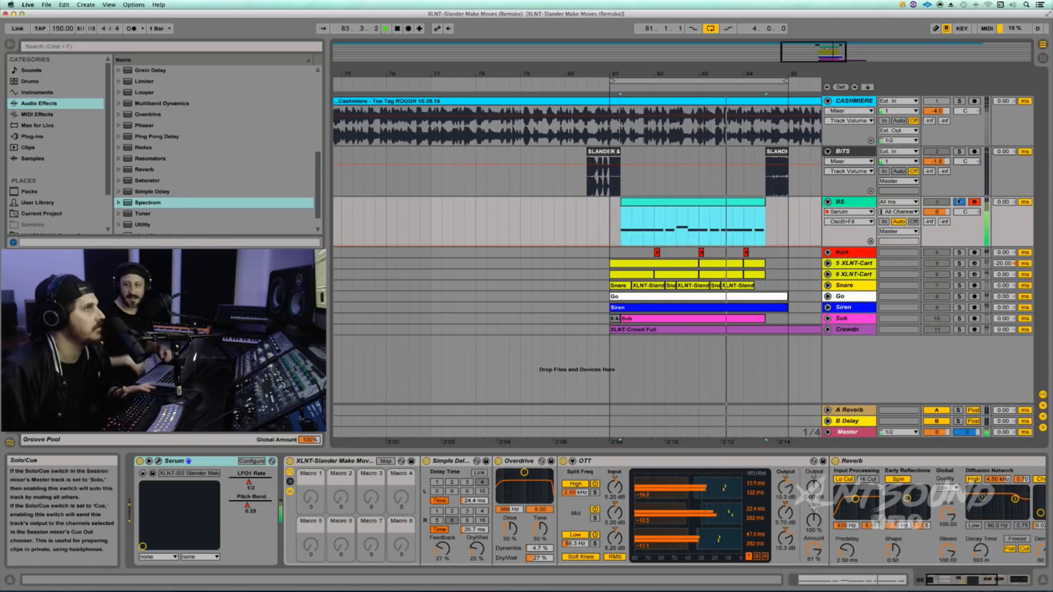
key(space)
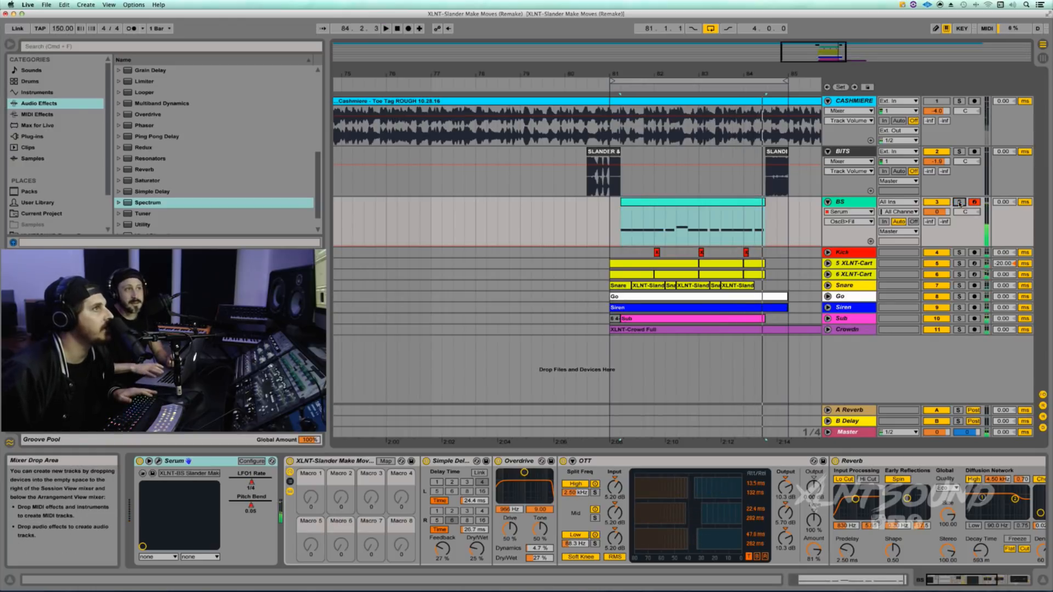
Step: Solo and unfold the Kick track, then play it from the first kick clip at bar 82
click(959, 253)
click(828, 252)
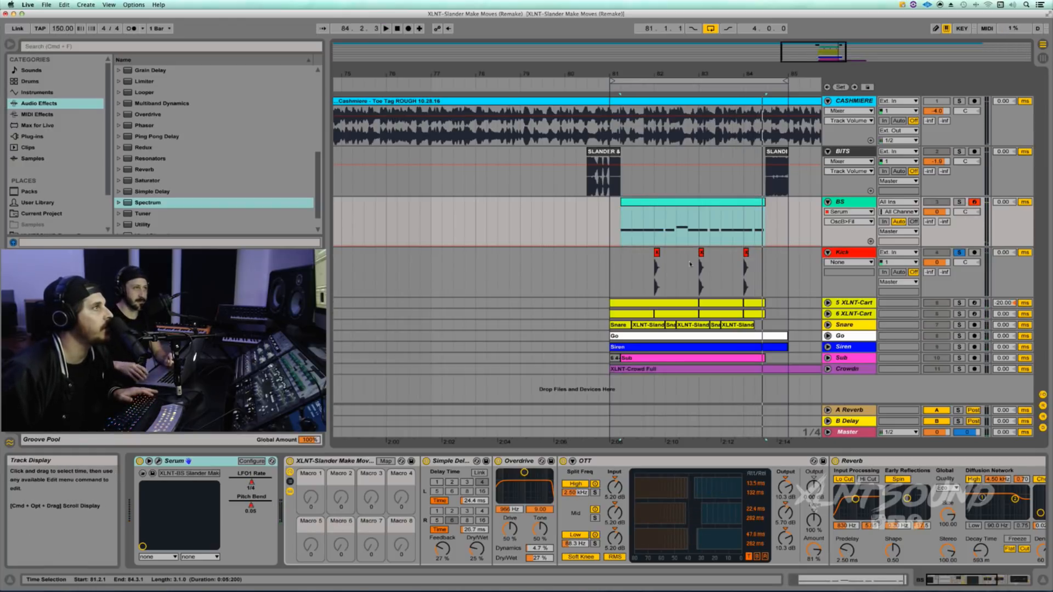
click(652, 254)
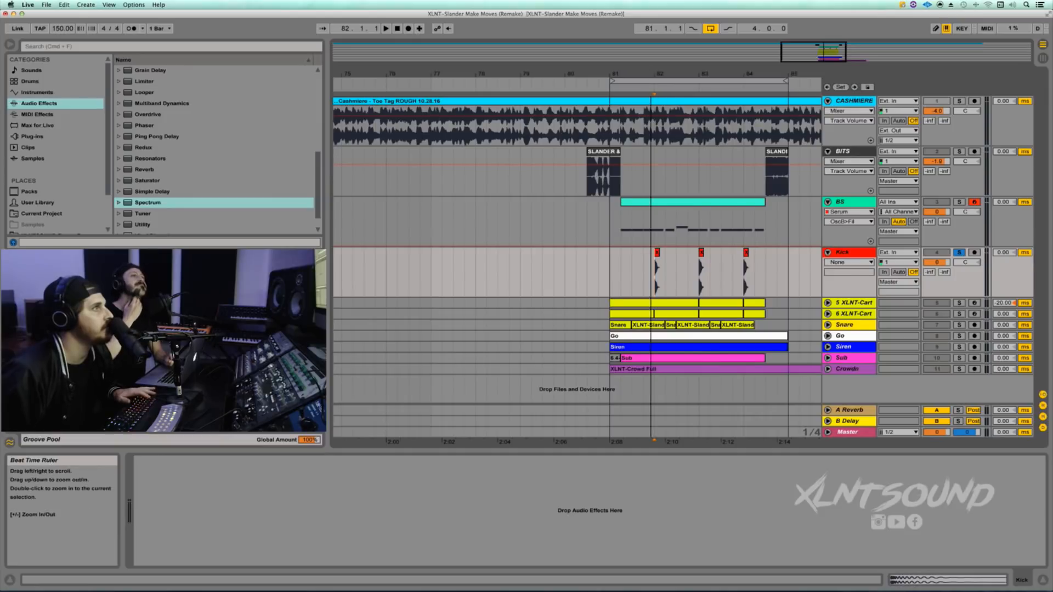
drag(651, 77, 671, 156)
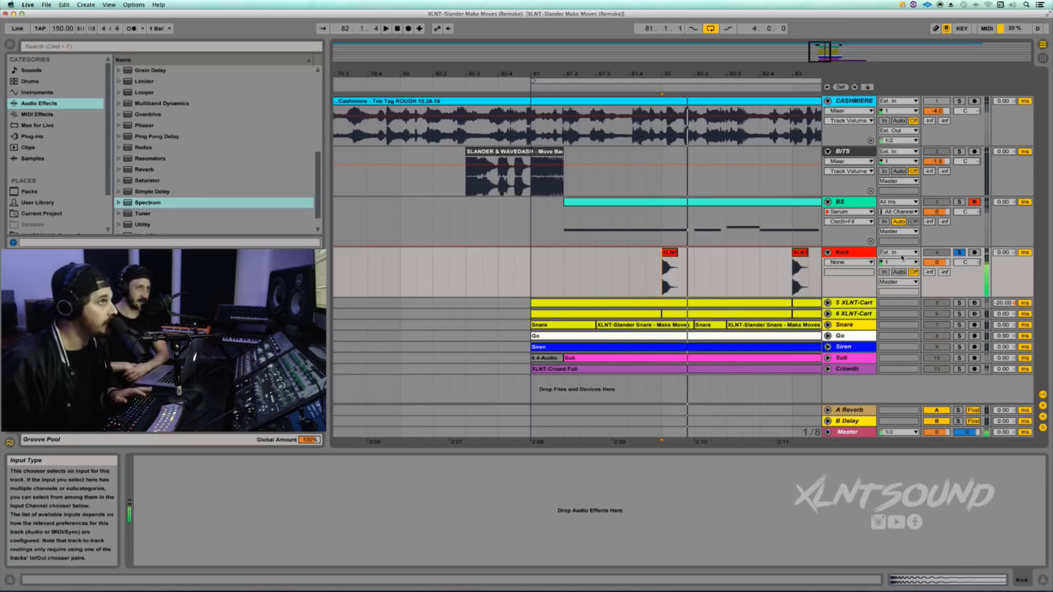
Step: Unfold and solo the 5 XLNT-Cart closed hat track and play it from 81.2.1
click(867, 303)
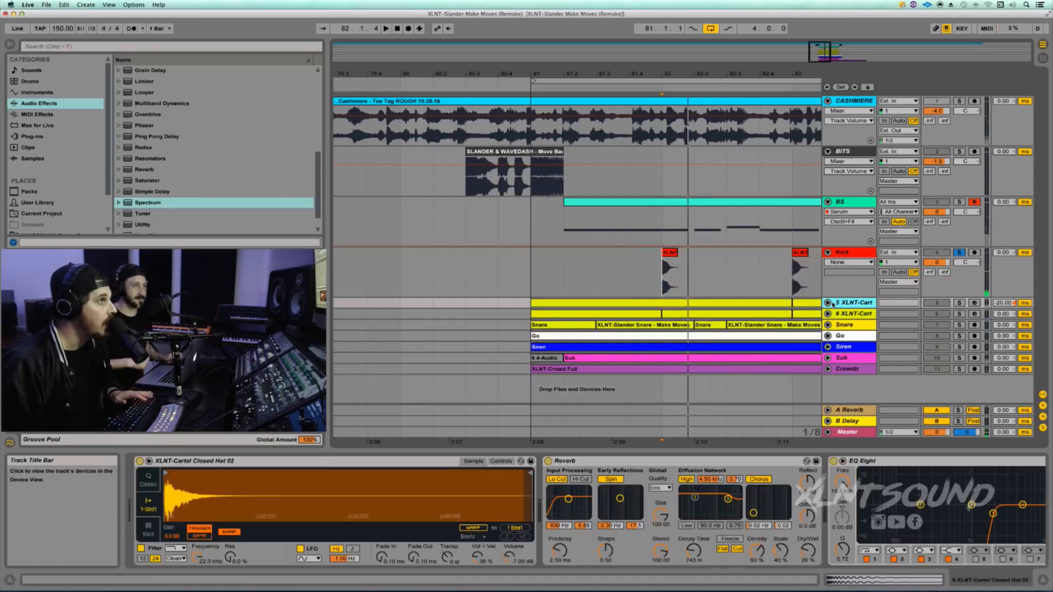
click(828, 303)
click(675, 113)
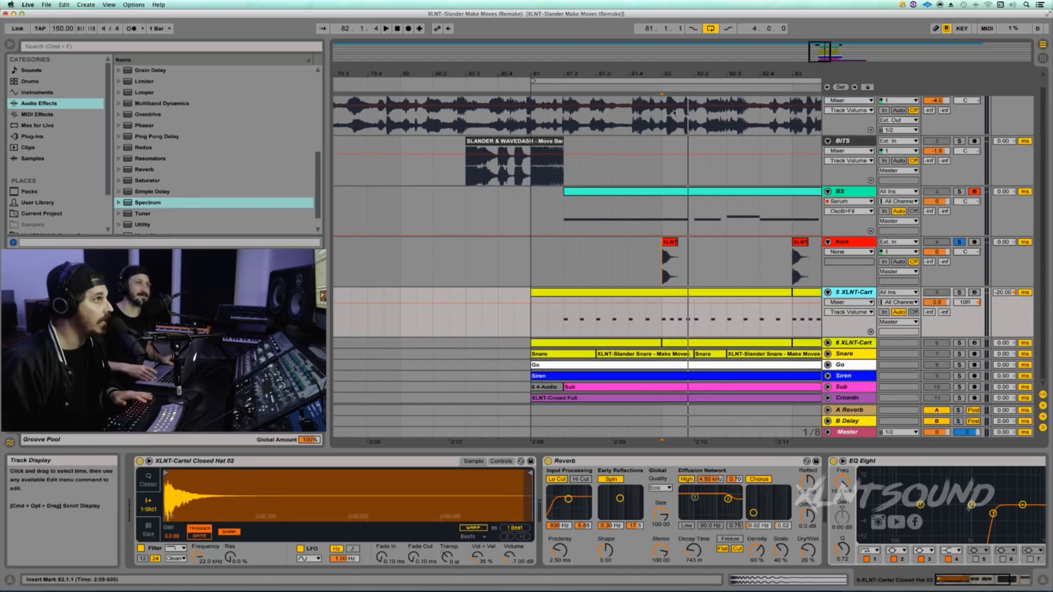
key(plus)
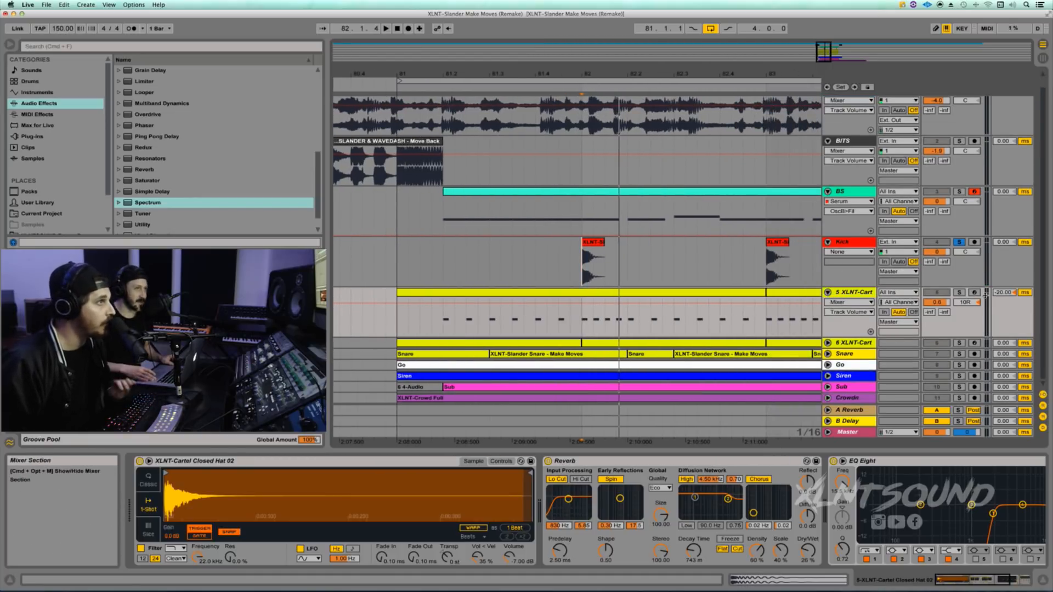
click(959, 292)
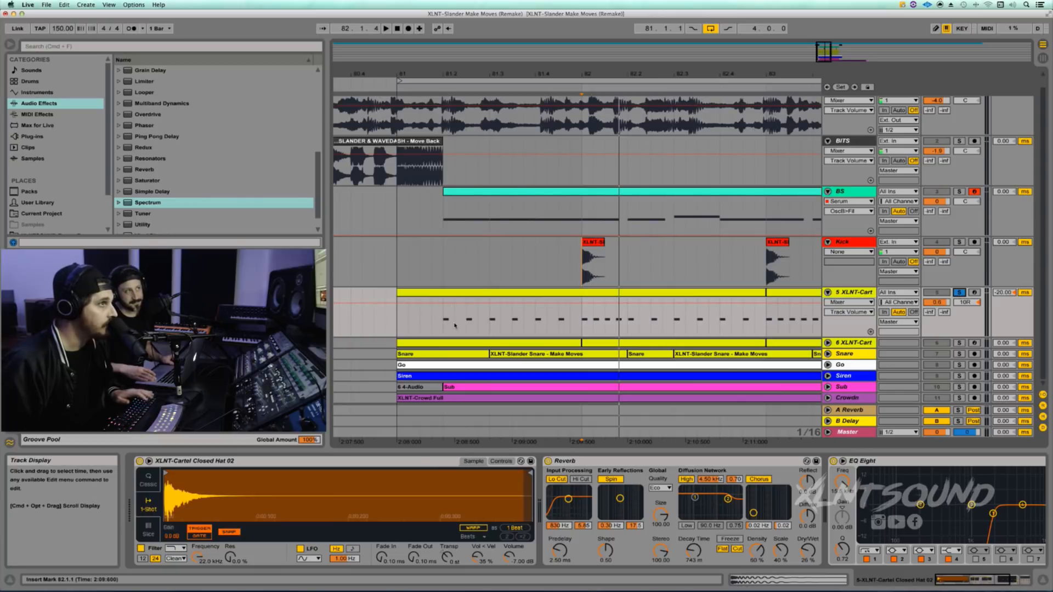
key(space)
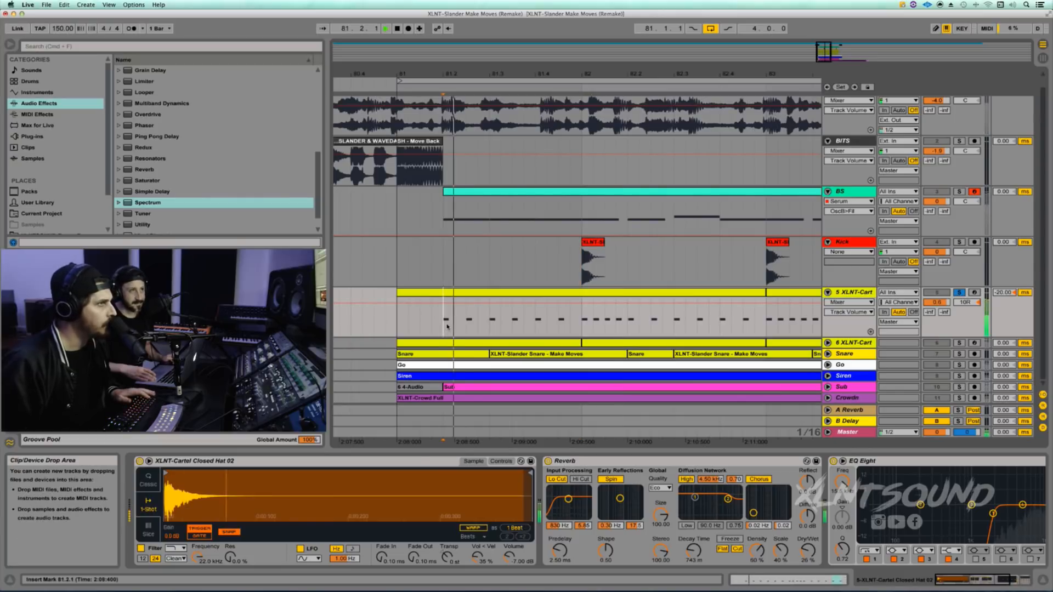
Step: Solo the Kick and 6 XLNT-Cart tracks together with 5 XLNT-Cart to hear the hats with the kick
click(958, 342)
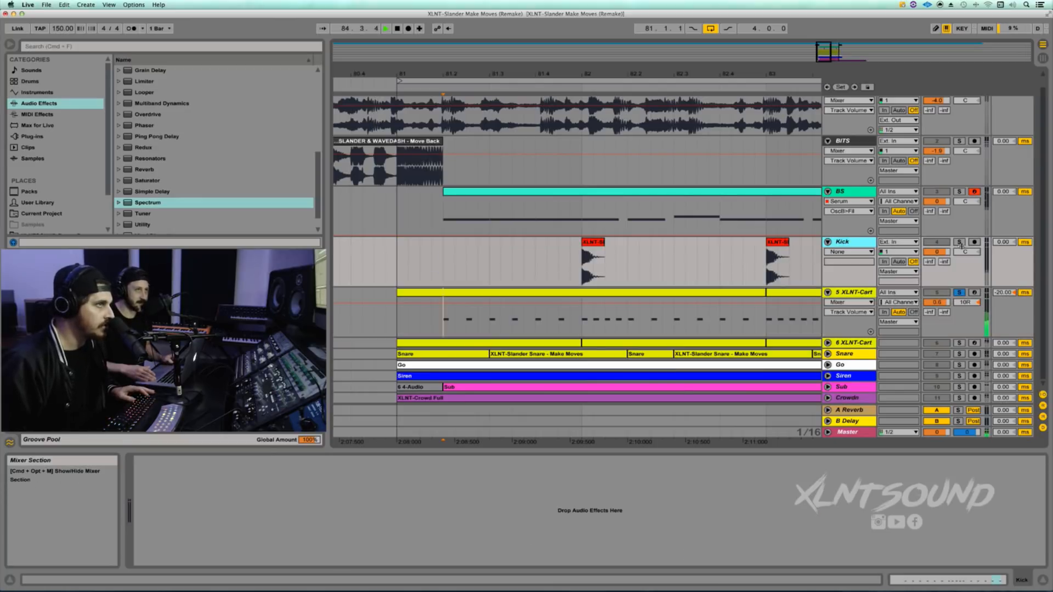
click(959, 242)
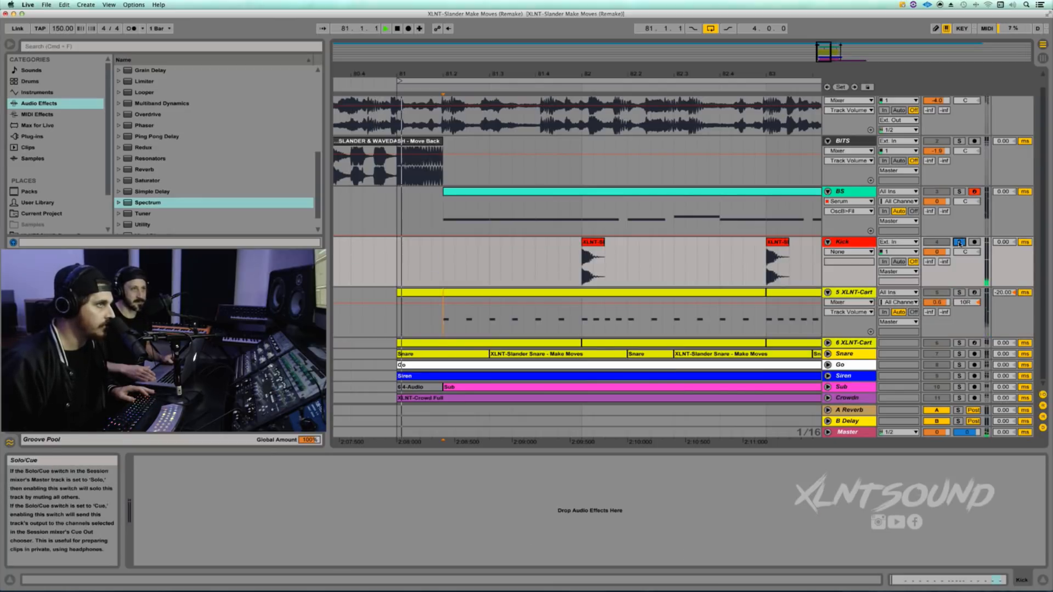
click(958, 343)
Step: Unfold the Snare track, add it to the soloed drums and play them from the first snare clip at bar 81
click(828, 354)
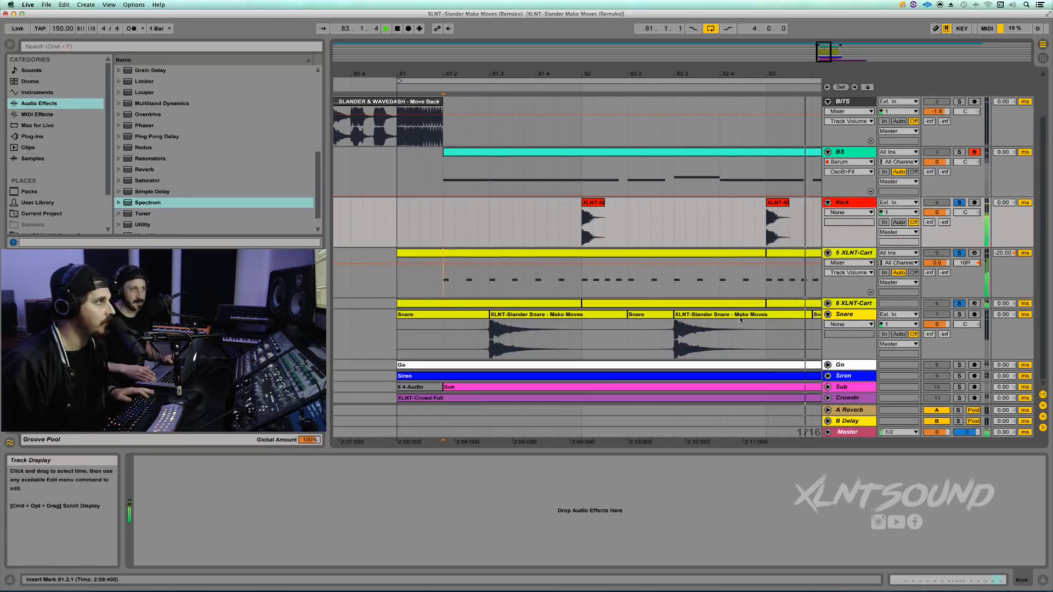
scroll(466, 322, up, 2)
scroll(466, 322, down, 2)
click(467, 323)
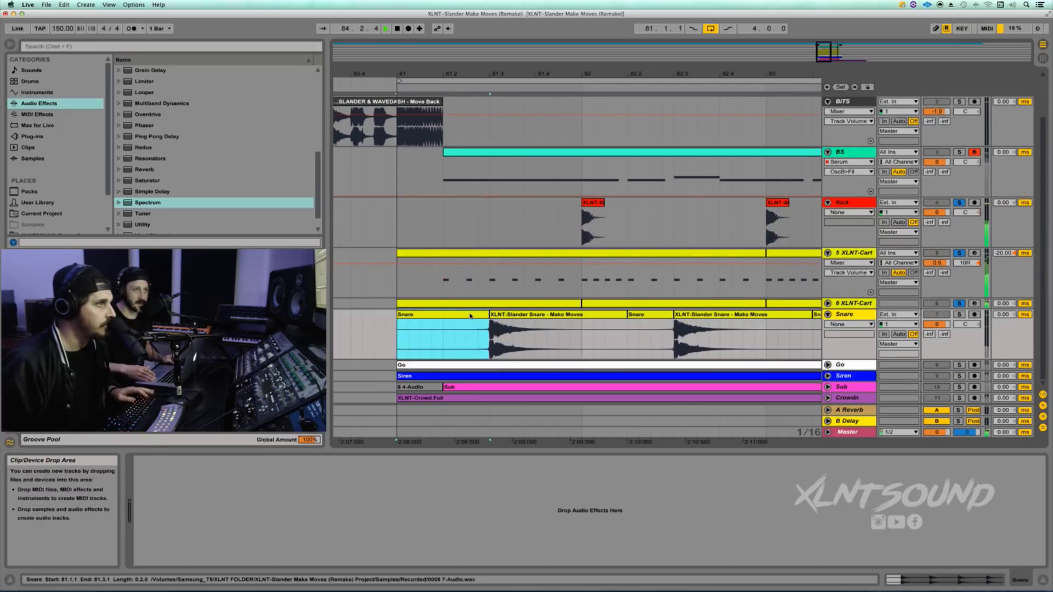
key(space)
click(958, 315)
key(space)
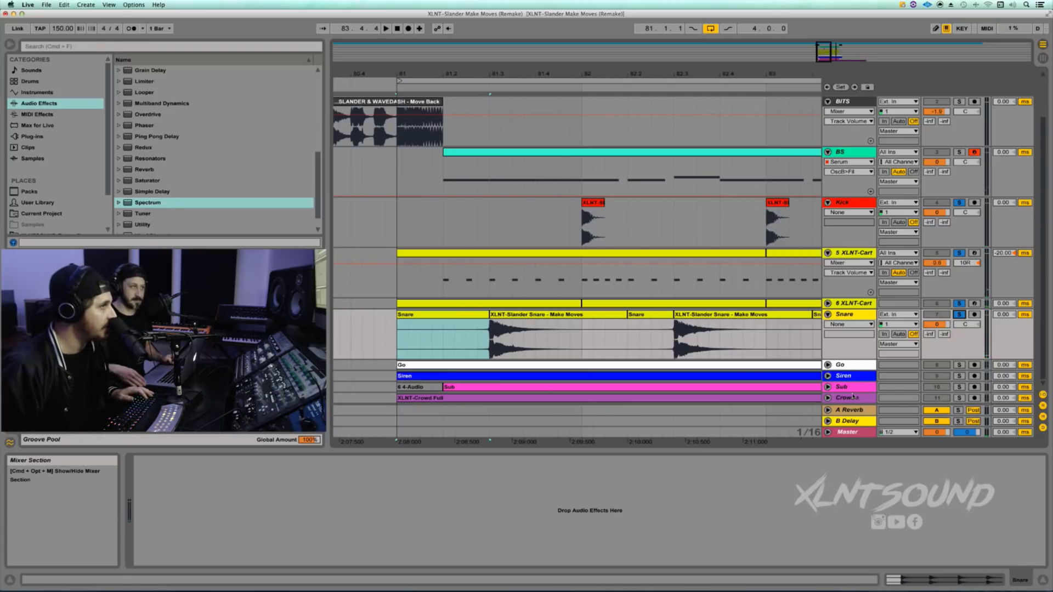
Step: Unfold the Go track, add it to the soloed tracks and play from the start of its clip
click(828, 365)
click(593, 327)
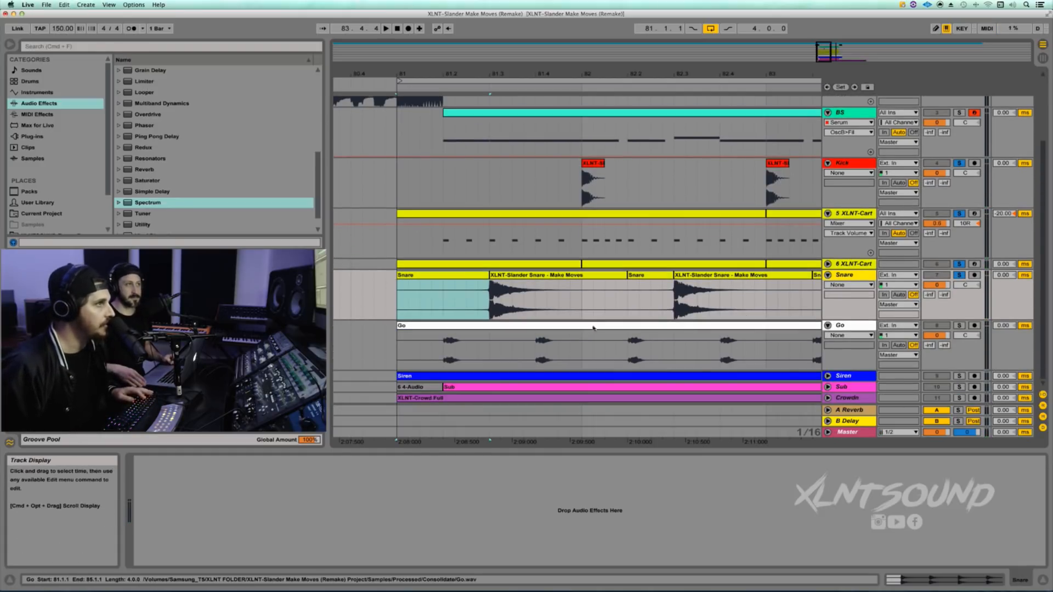
click(528, 325)
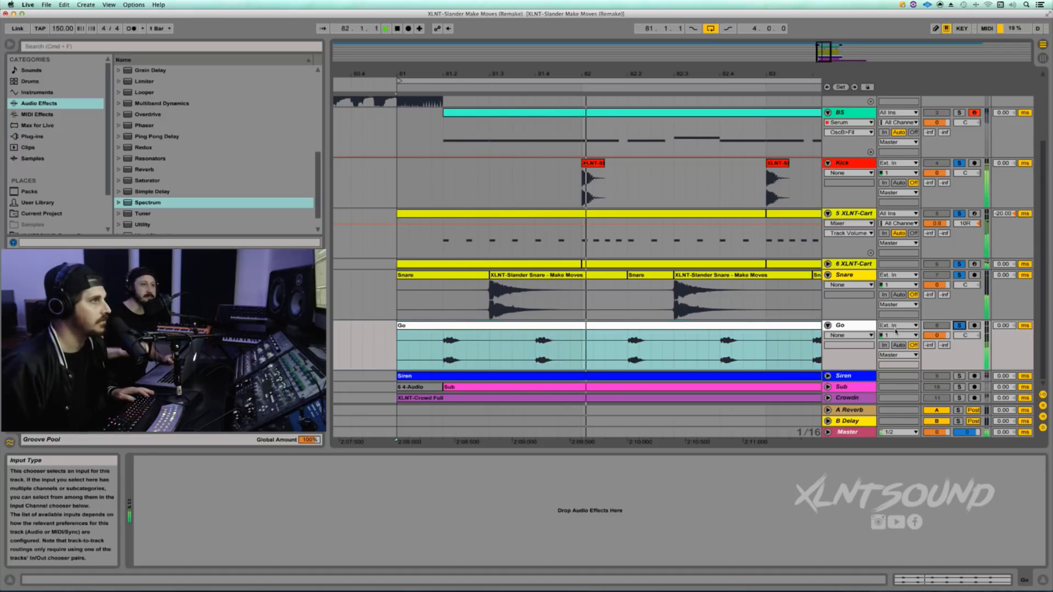
Step: Unfold the Siren track, play with Siren and Crowds added to the solo, then clear all solos and play the full mix
click(827, 376)
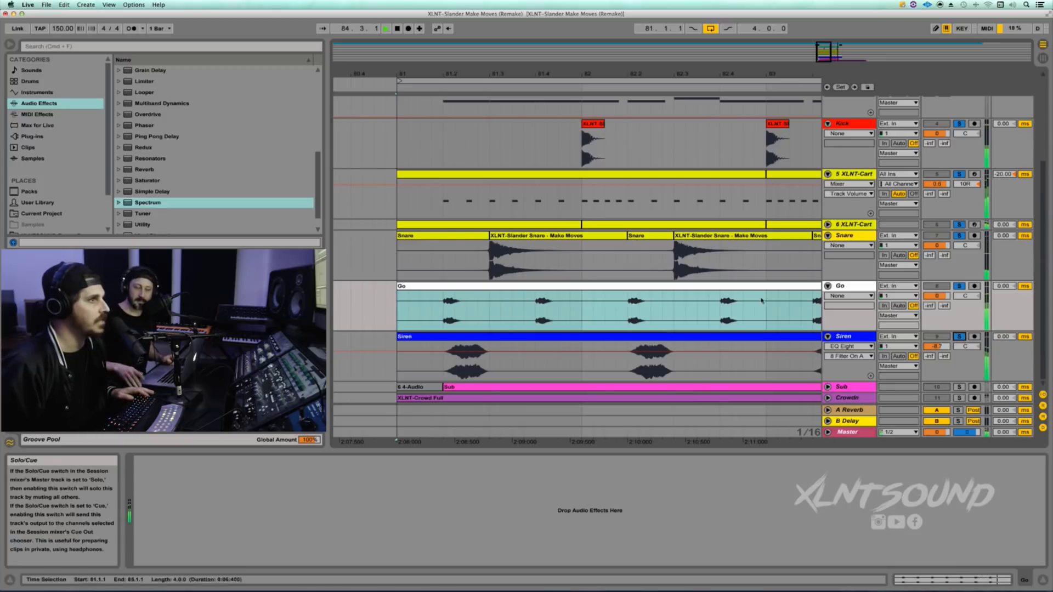
key(space)
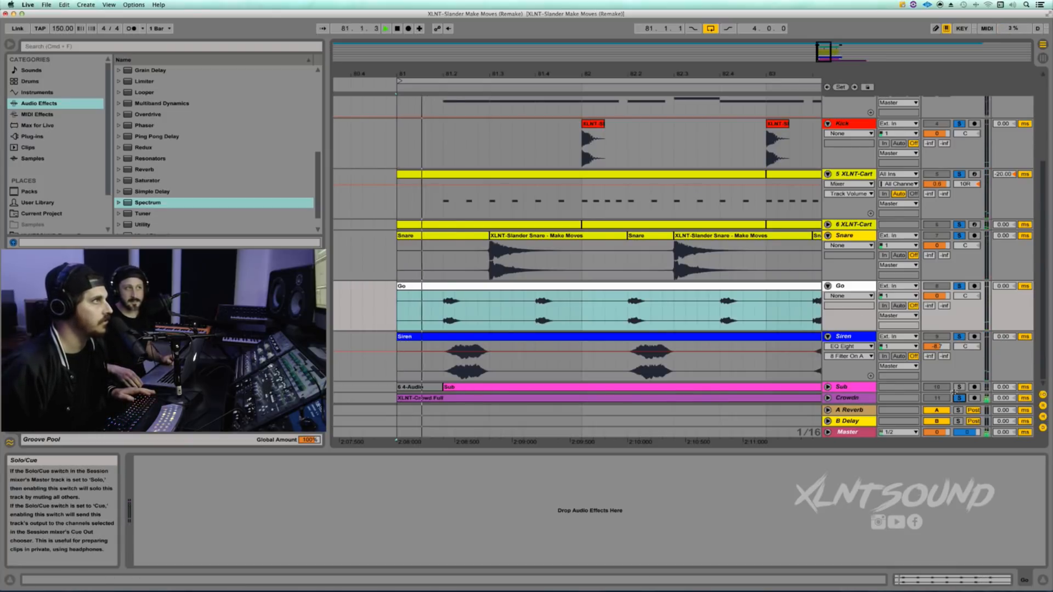
key(minus)
scroll(793, 202, up, 5)
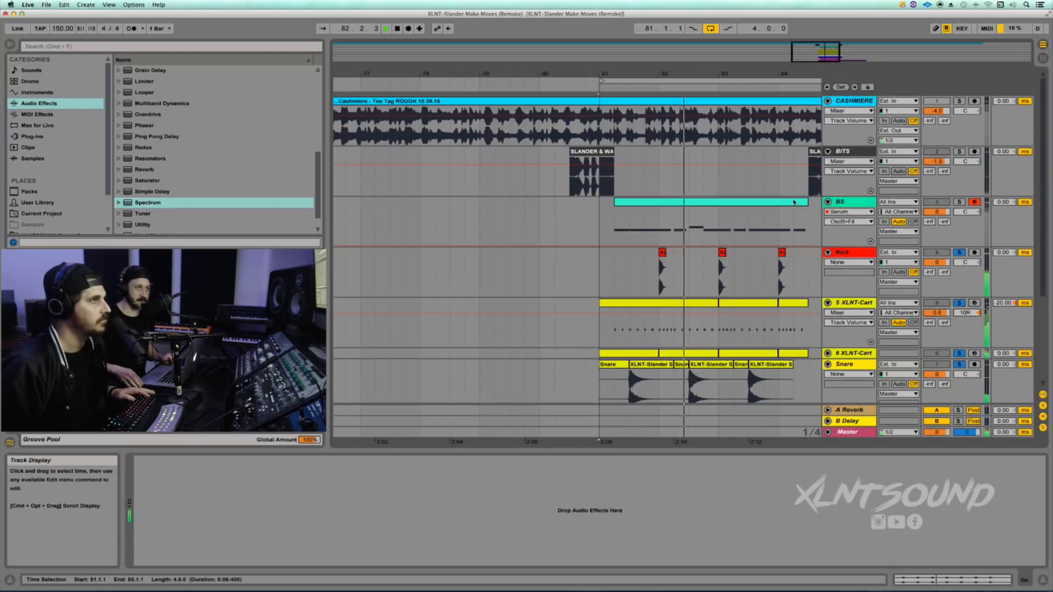
scroll(794, 202, down, 5)
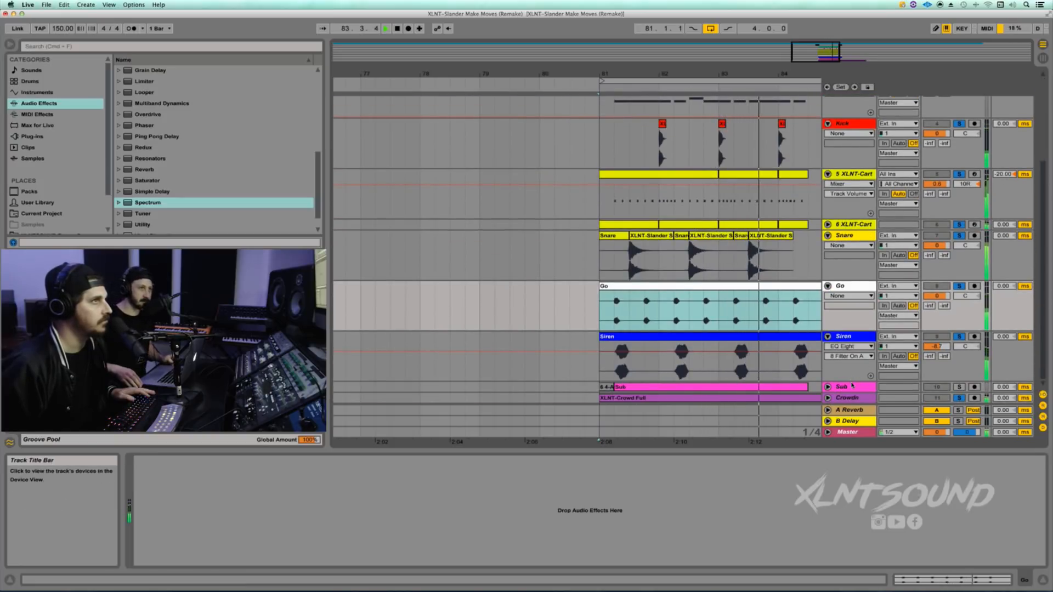
scroll(1006, 226, up, 5)
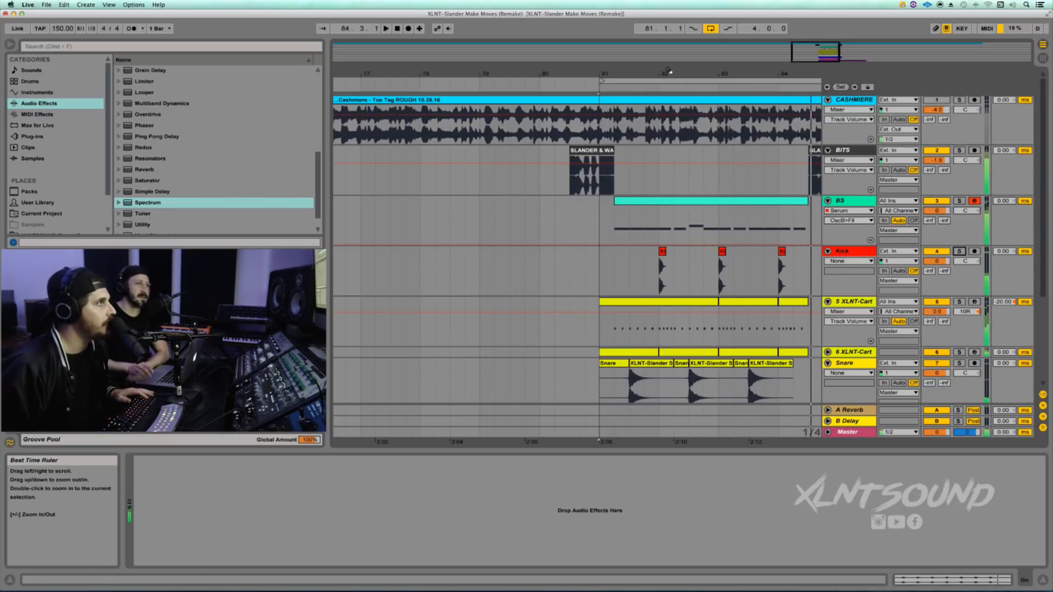
key(space)
Step: Insert a new MIDI track below BS and copy the BS clip onto it at the same position
drag(671, 73, 671, 87)
click(563, 218)
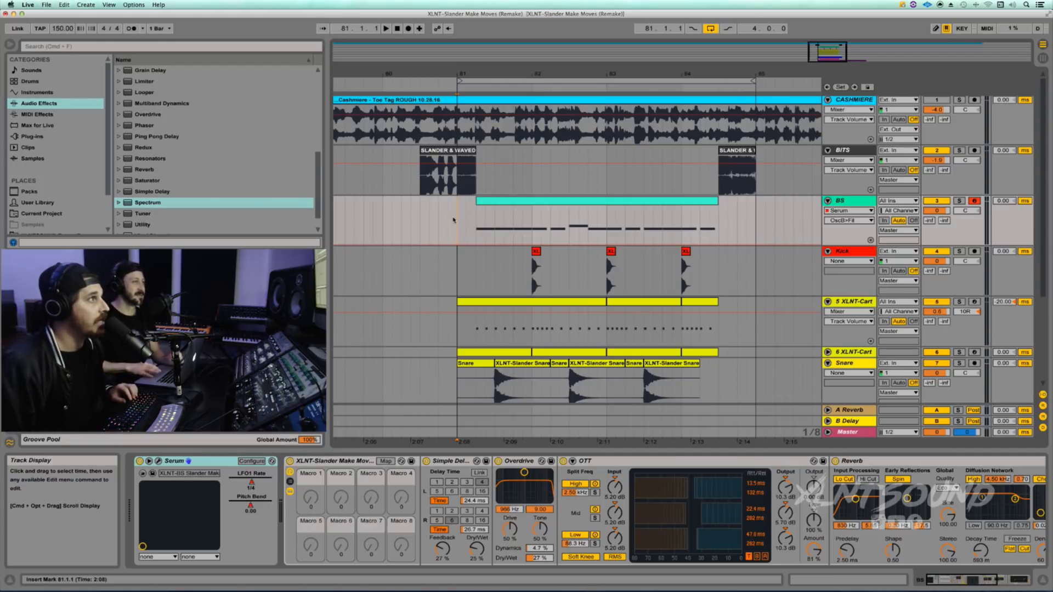
key(super+shift+t)
click(582, 202)
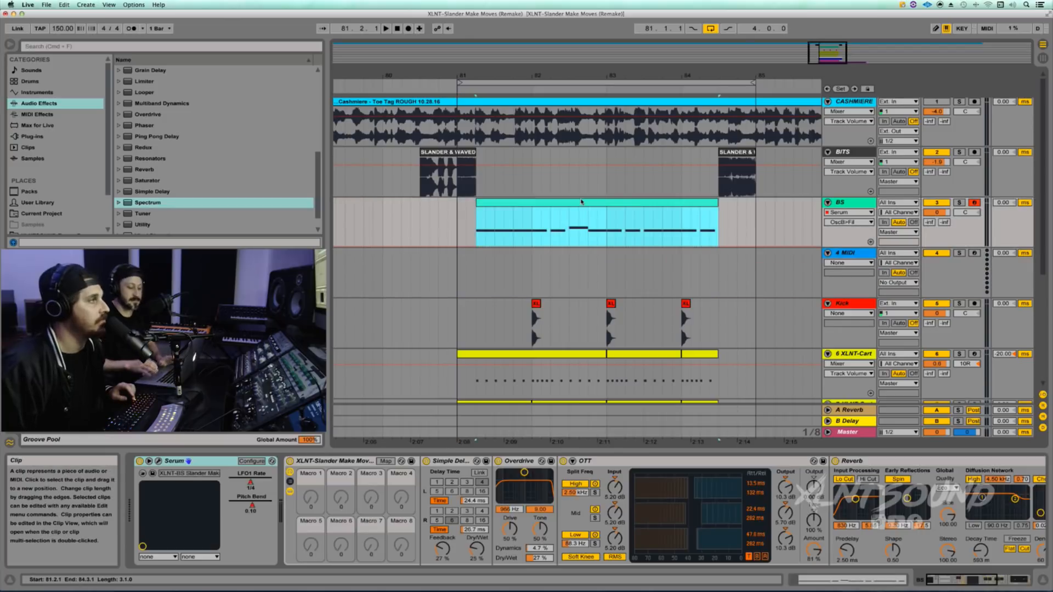
drag(581, 202, 586, 263)
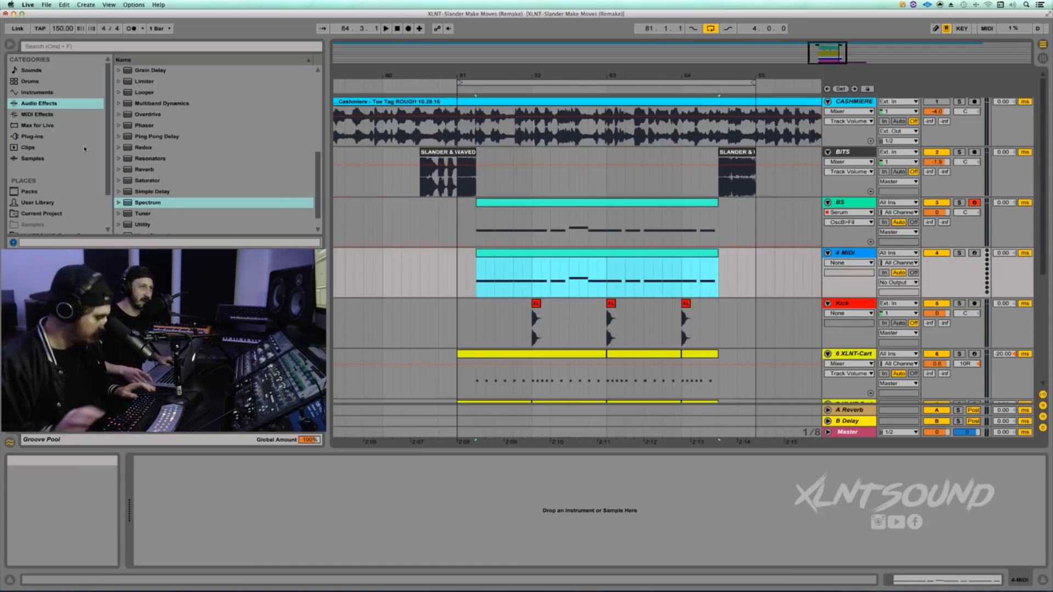
Step: Search the browser for serum, load Serum onto the new MIDI track and move its window clear of the clips
click(47, 47)
text(serum)
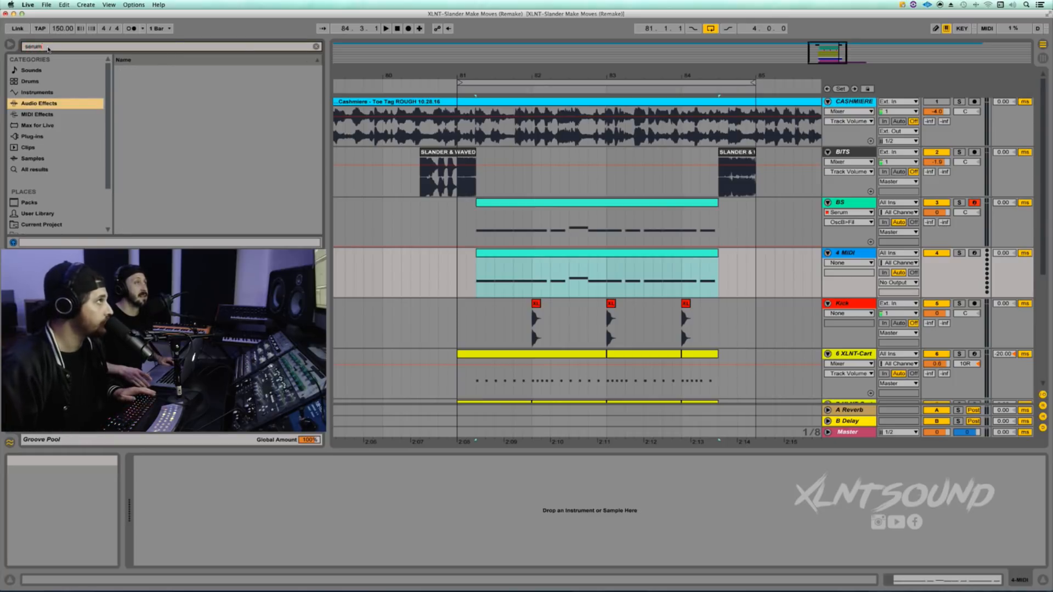
key(Return)
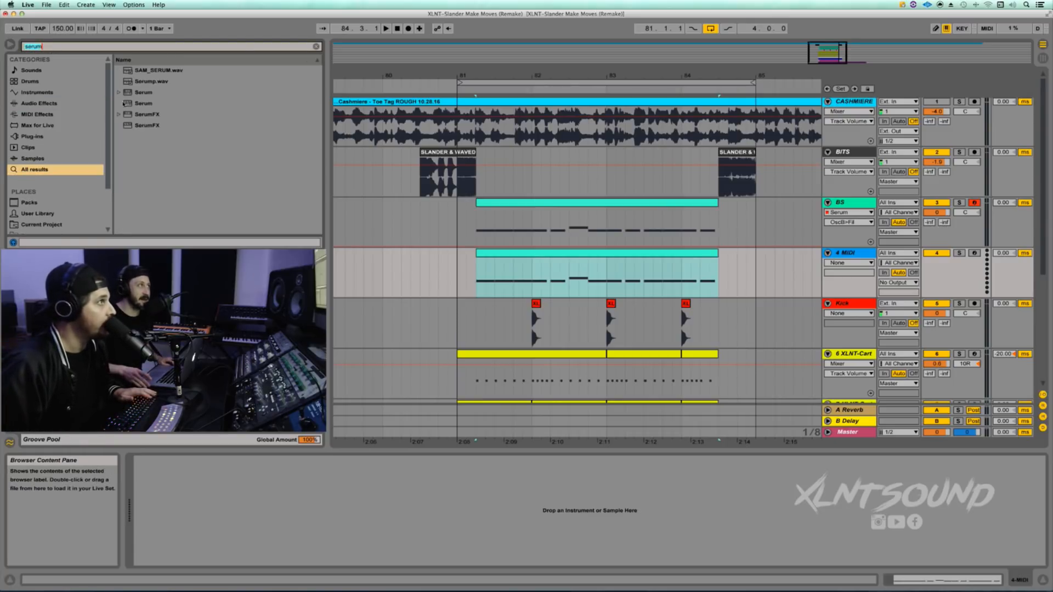
drag(143, 103, 285, 166)
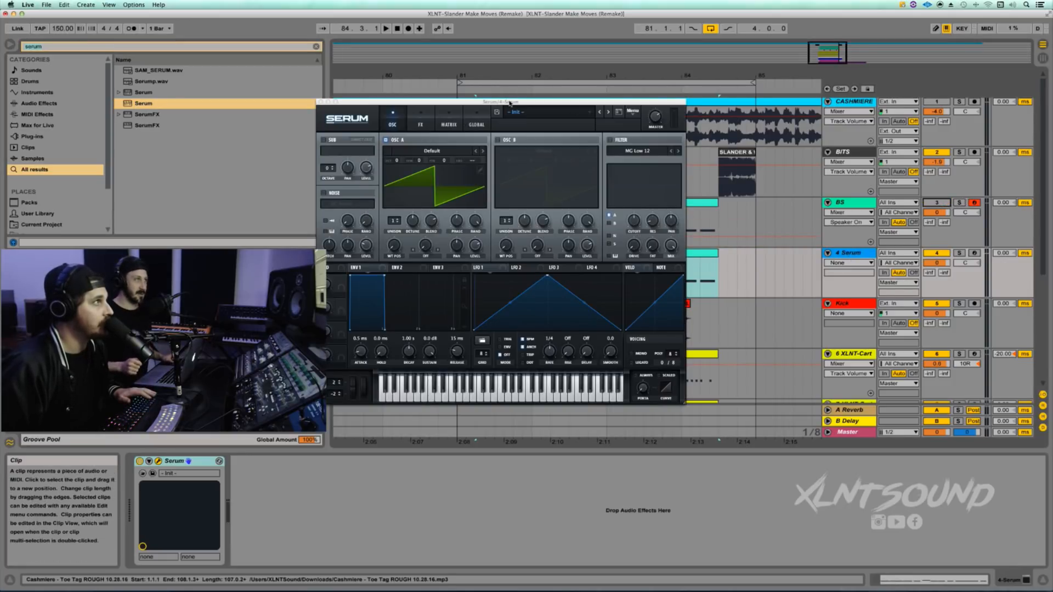
drag(500, 101, 771, 338)
Step: Play the arrangement from bar 81 and set Serum's oscillator A octave to +4
click(455, 270)
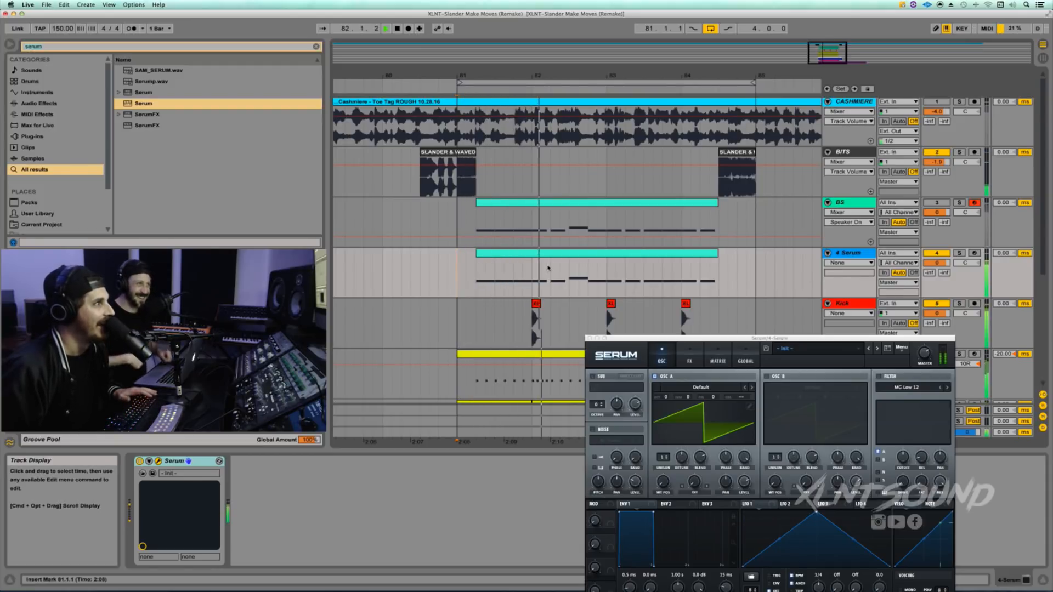
drag(665, 397, 670, 350)
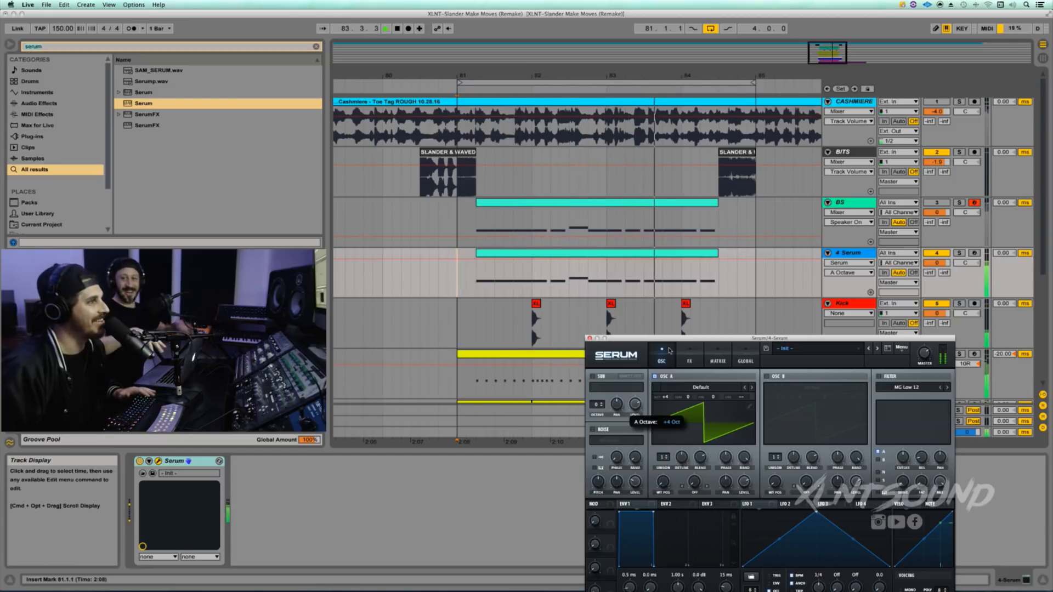
drag(697, 341, 636, 288)
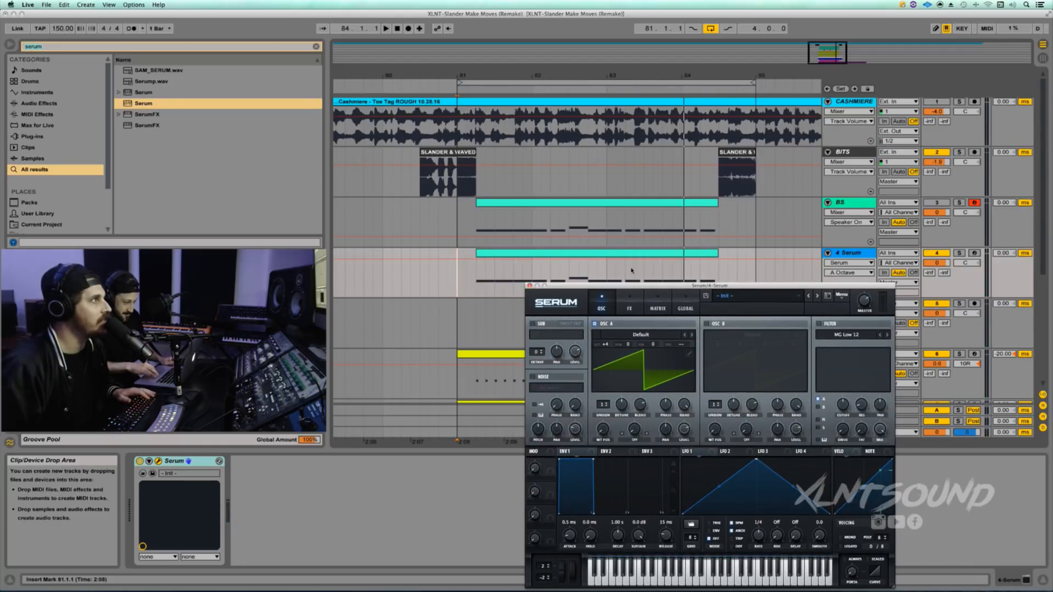
Step: Copy the effects rack from the BS track onto the Serum track, after the Serum instrument
click(564, 210)
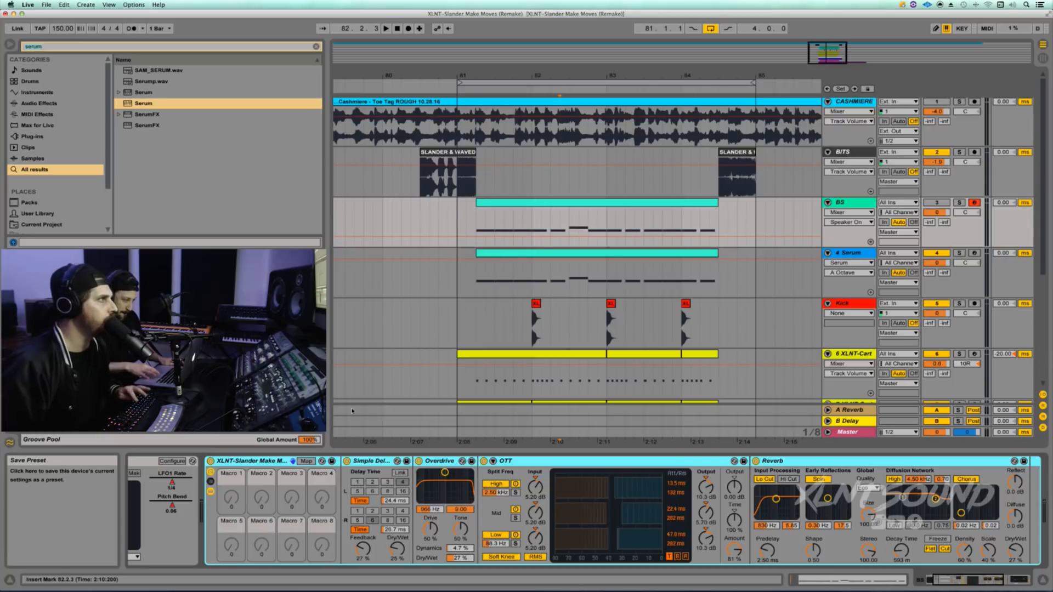
click(476, 294)
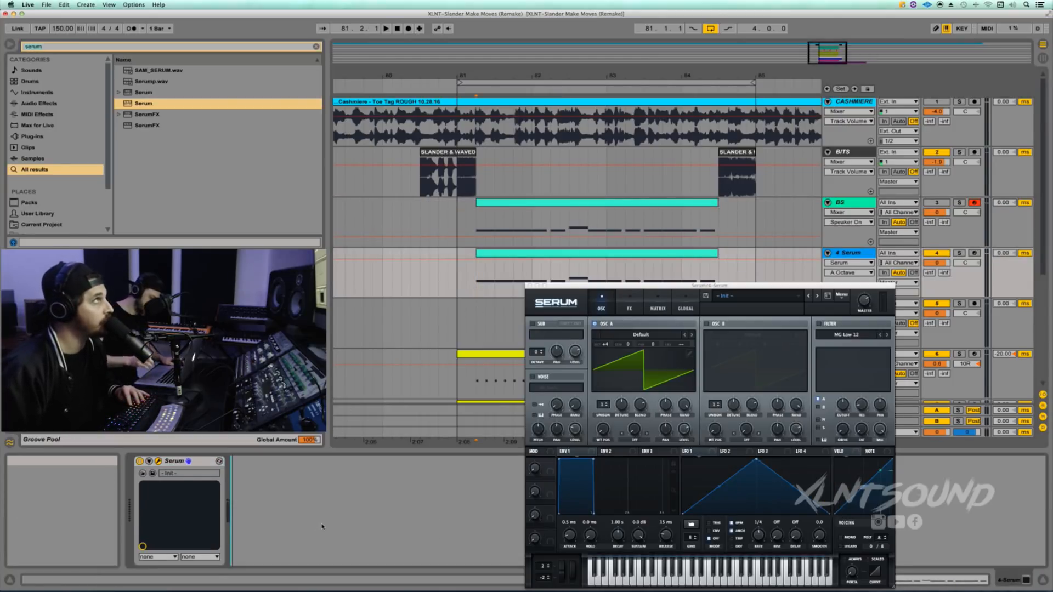
key(super+v)
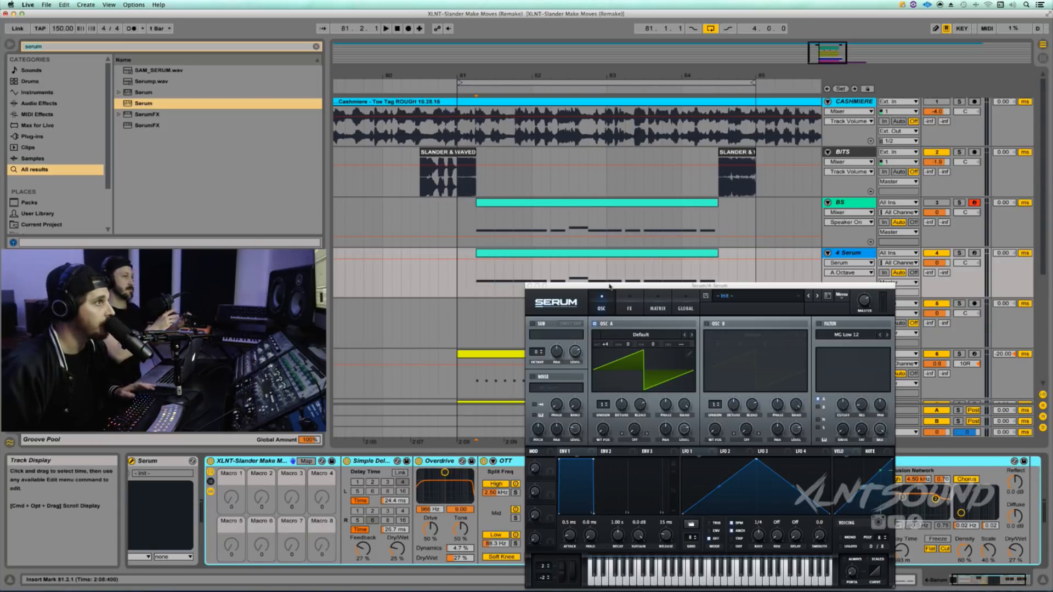
Step: Move Serum's window over the arrangement and enlarge it to about 115%, ending with the Serum track selected
drag(610, 285, 481, 92)
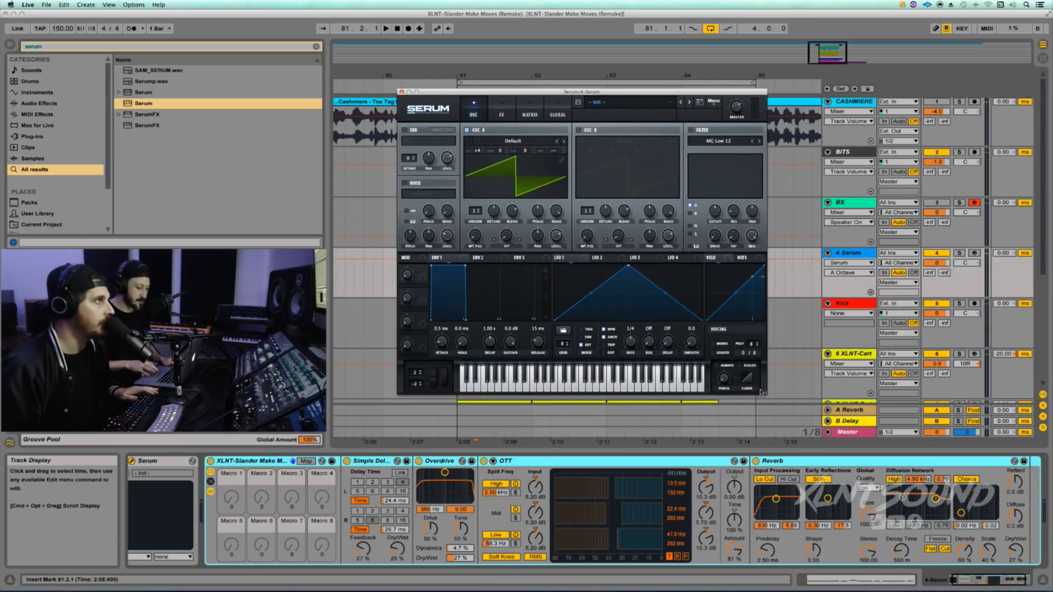
drag(764, 394, 824, 441)
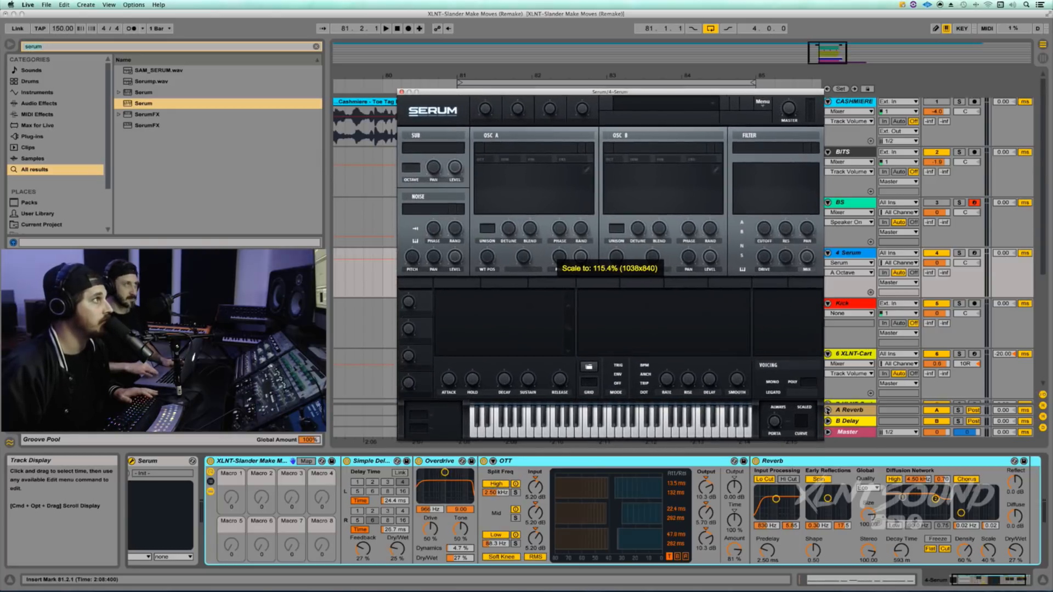
click(371, 216)
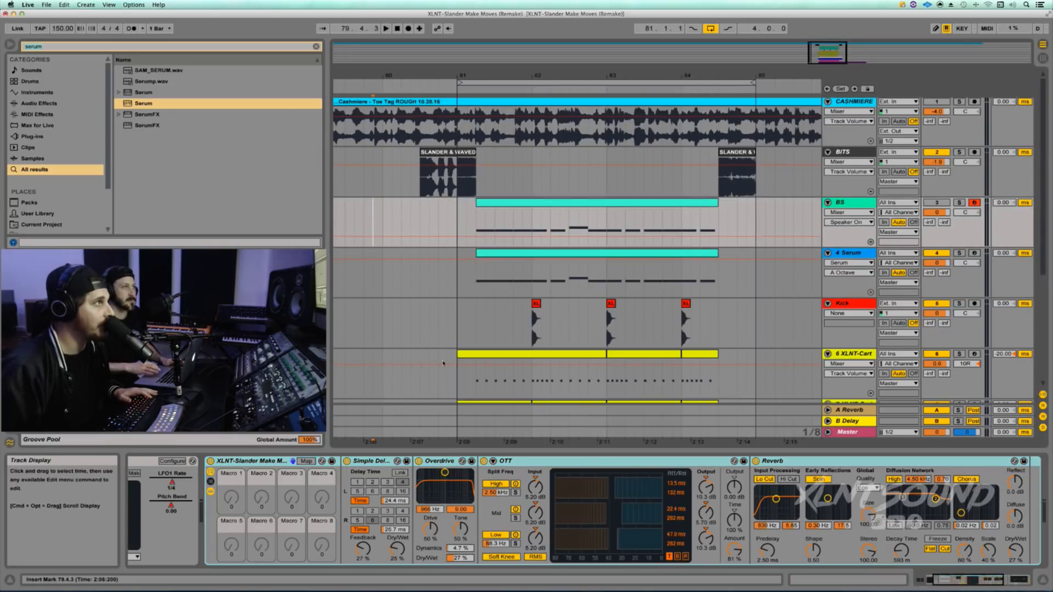
click(571, 284)
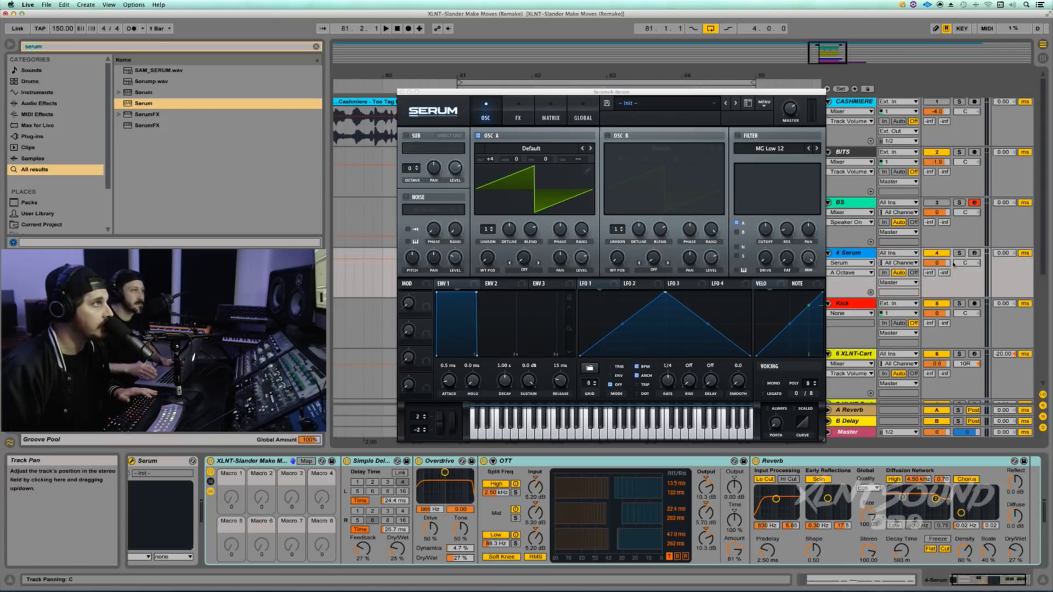
Step: Solo the Serum track, disable its copied effects rack and shift Serum's window slightly upward
click(960, 254)
key(space)
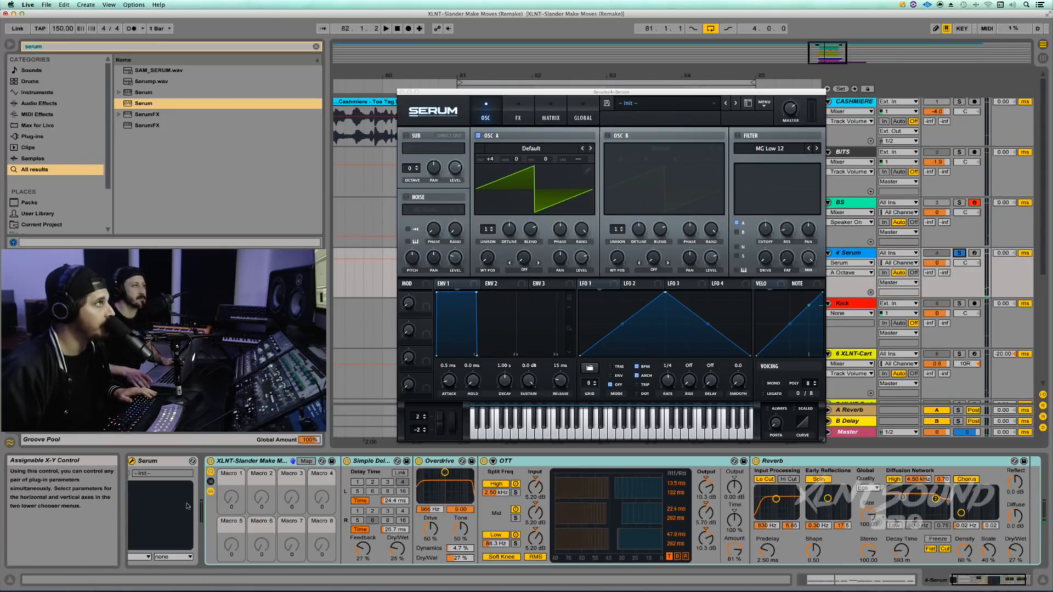
click(210, 461)
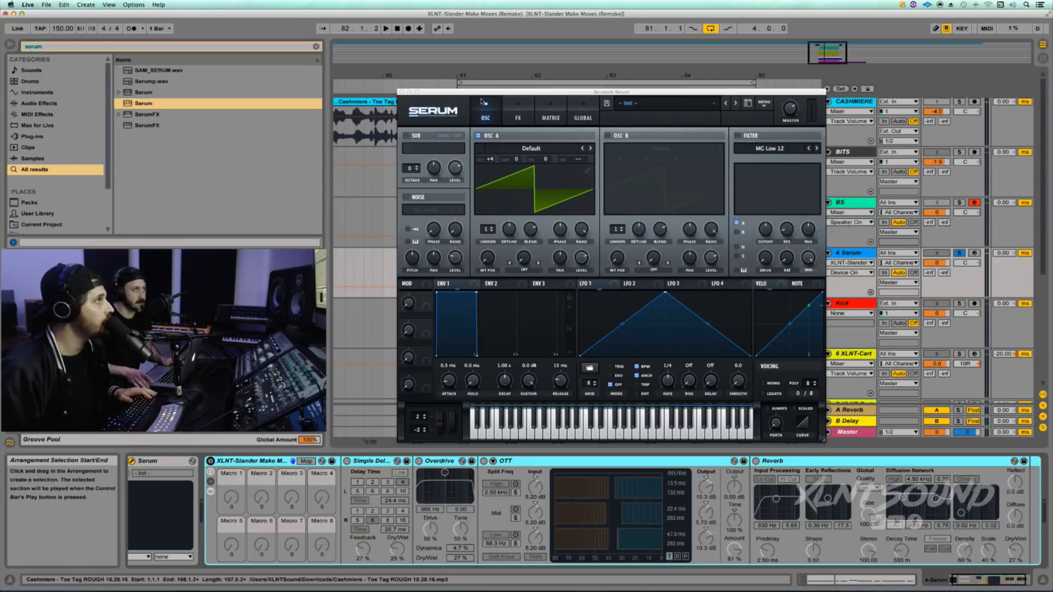
drag(491, 94, 491, 85)
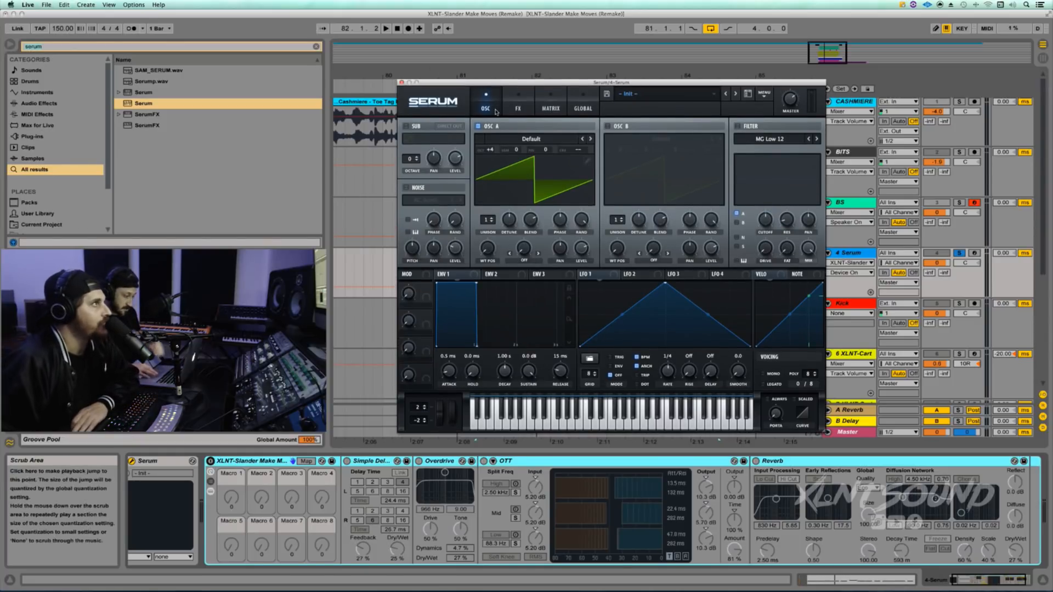
Step: Load the Analog_BD_Sin wavetable into oscillator A, set its octave to 0 and adjust the wavetable position
click(500, 150)
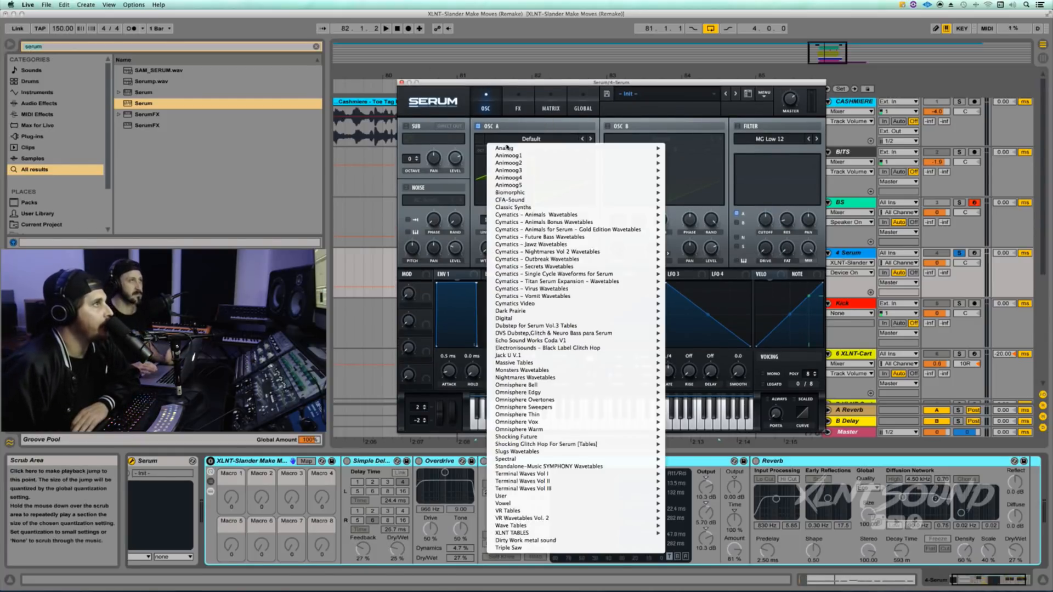
mouse_move(524, 148)
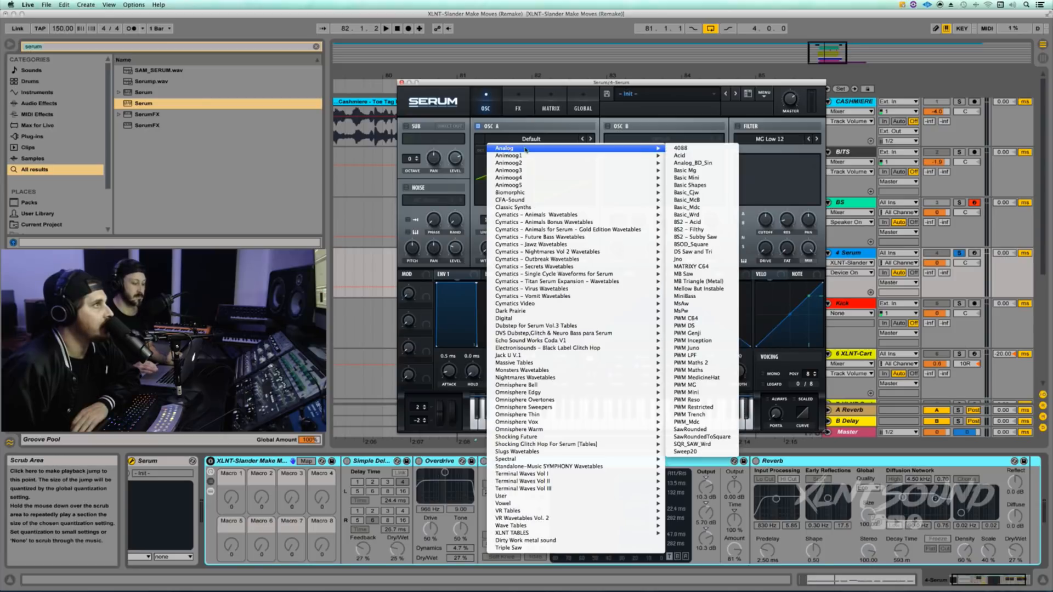
click(687, 163)
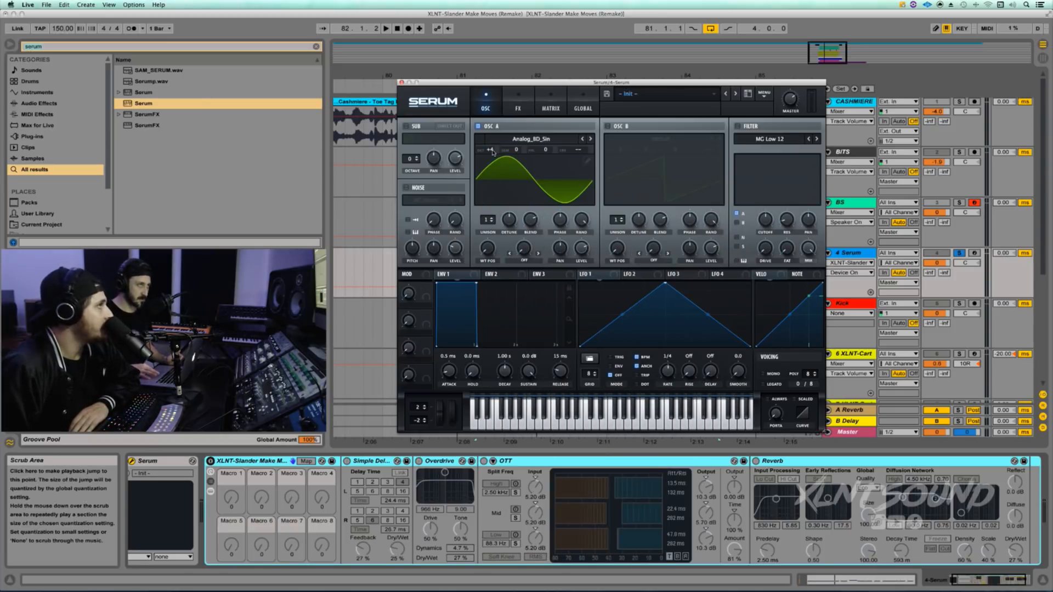
drag(492, 153, 487, 205)
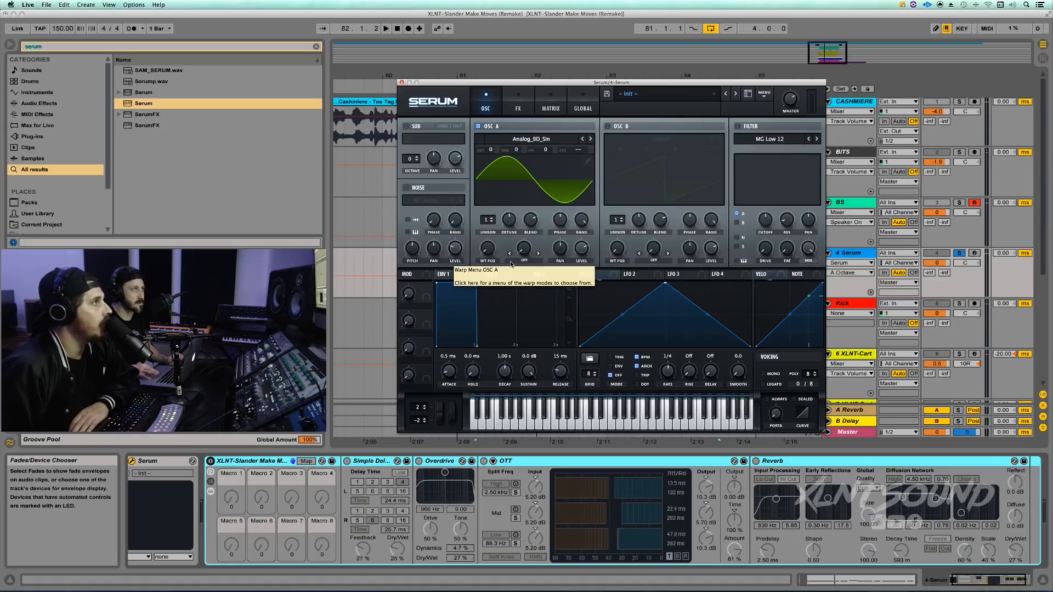
drag(487, 247, 485, 229)
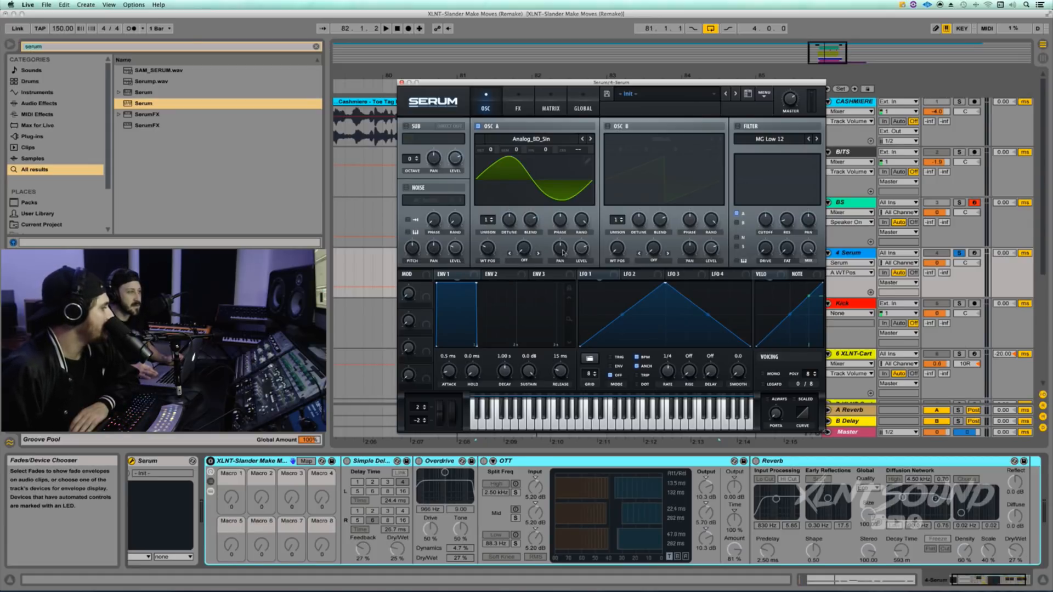
Step: Set oscillator A's level to 0% and its warp mode to FM (from B), checking the global preferences
click(586, 248)
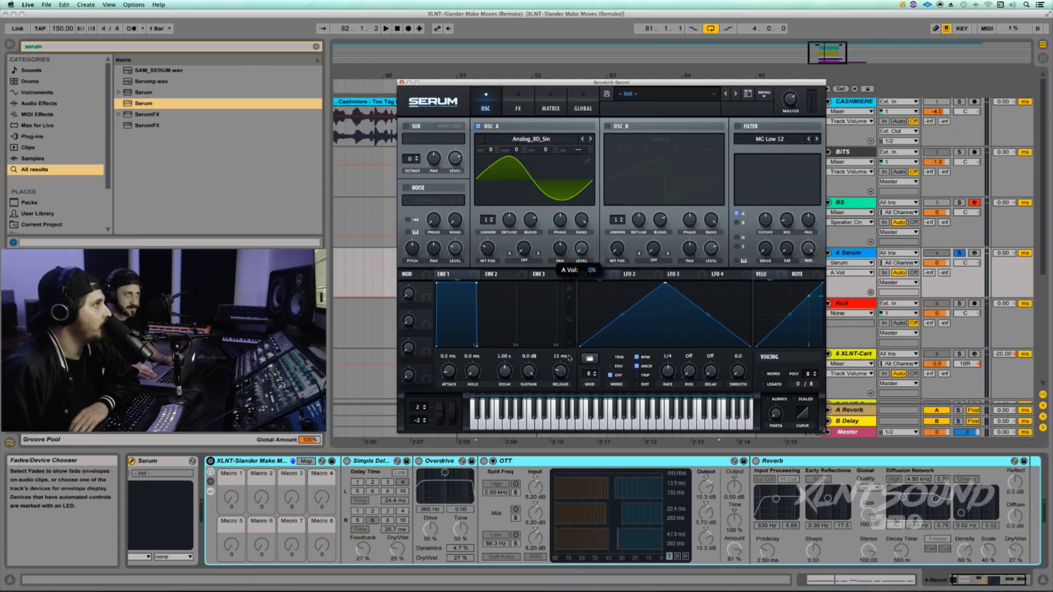
click(523, 260)
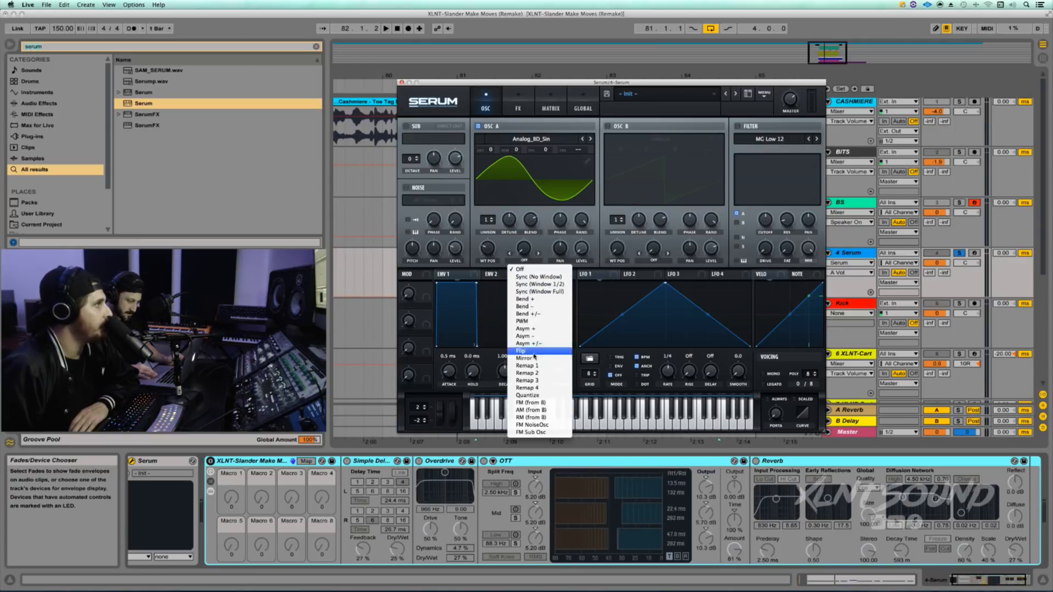
click(534, 401)
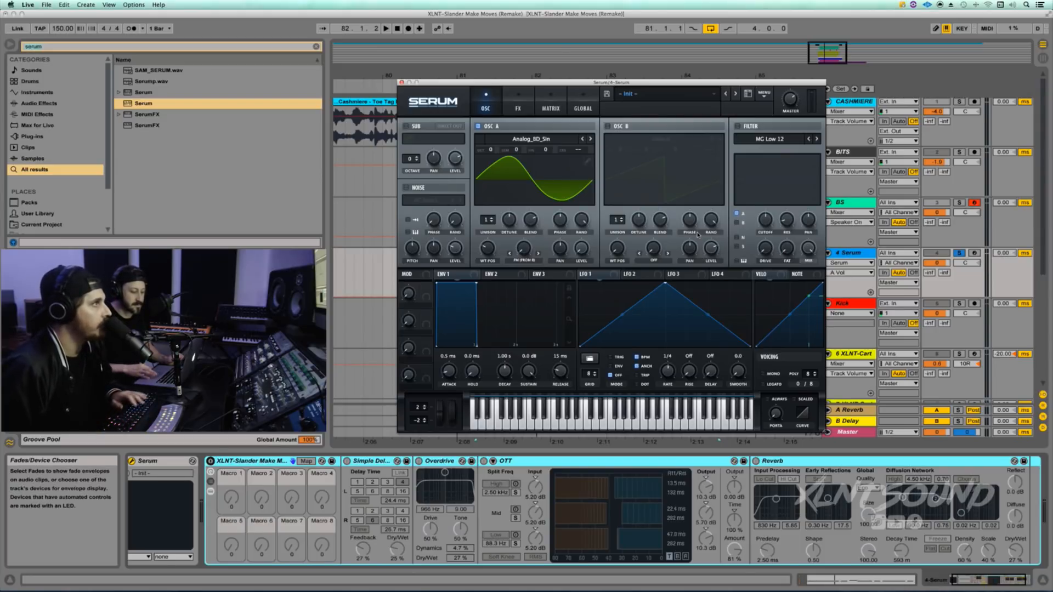
click(523, 248)
click(582, 103)
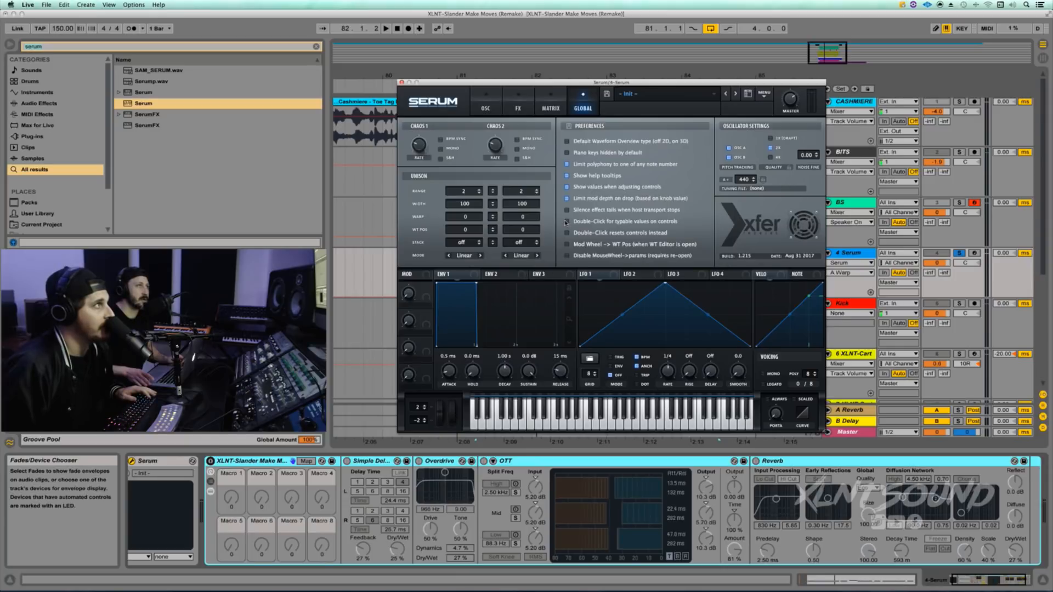
click(478, 94)
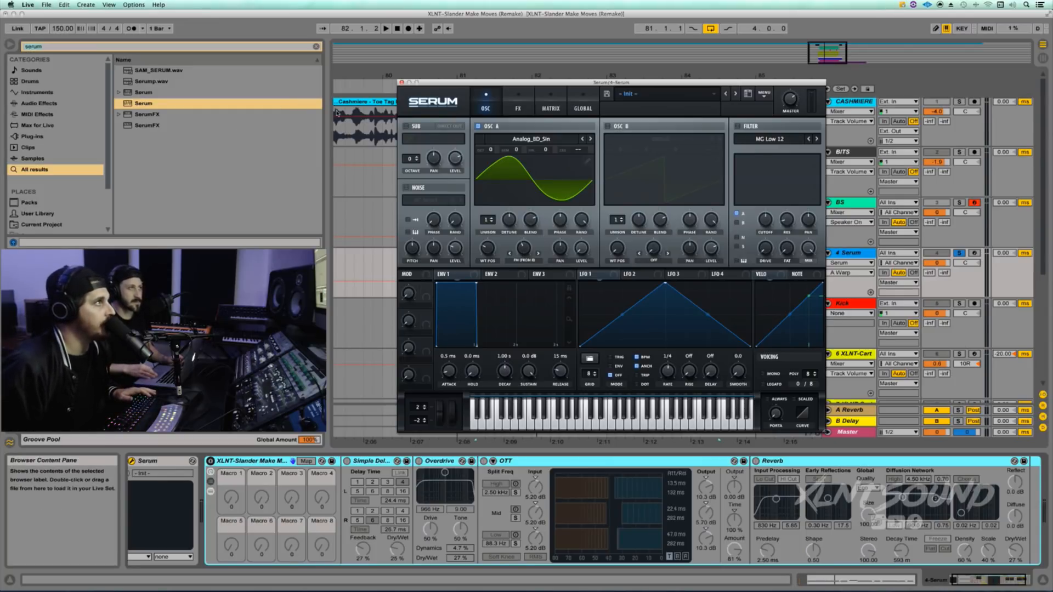
Step: Enable oscillator B with the Basic Shapes wavetable, moving its position to the triangle wave and using 3 unison voices
click(607, 126)
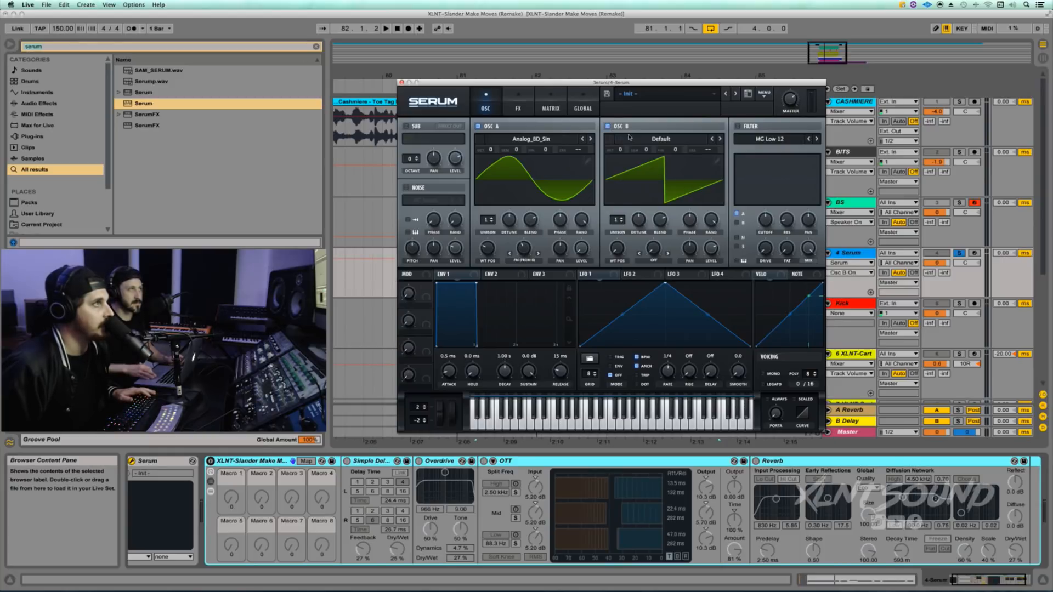
click(634, 139)
mouse_move(644, 147)
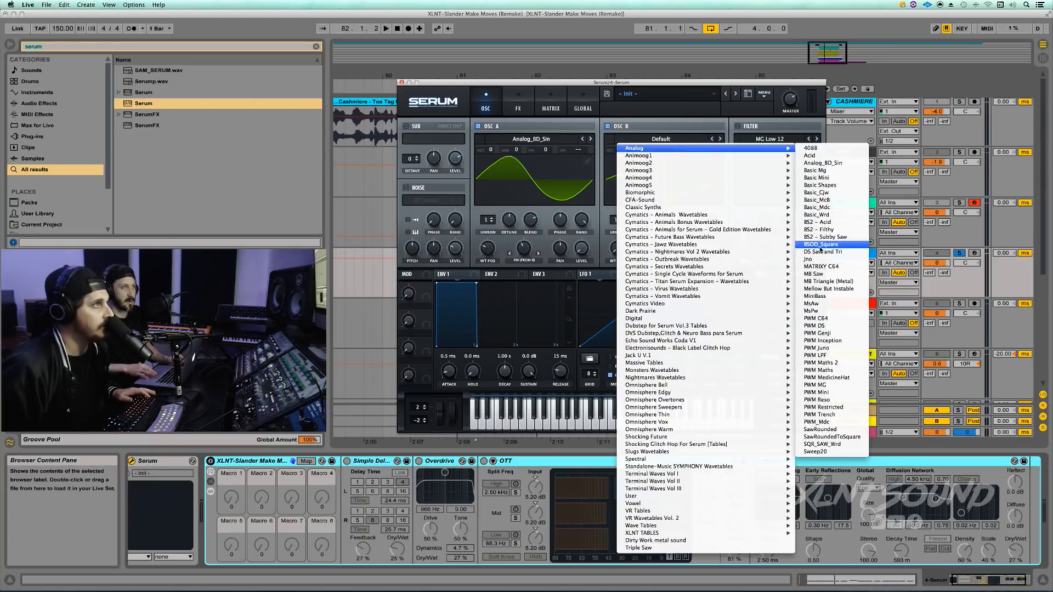
click(814, 185)
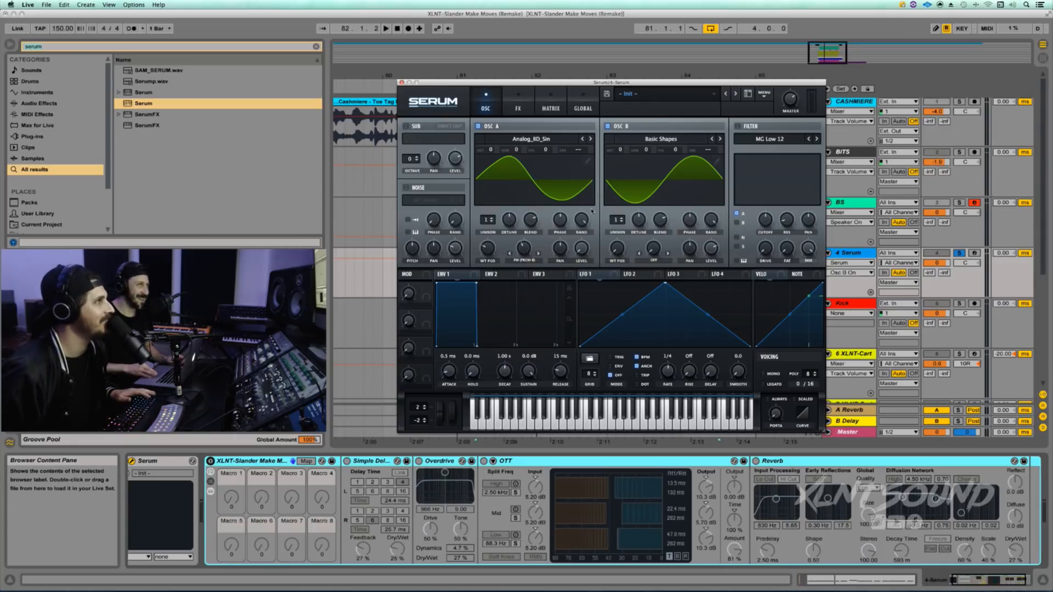
drag(617, 251, 616, 216)
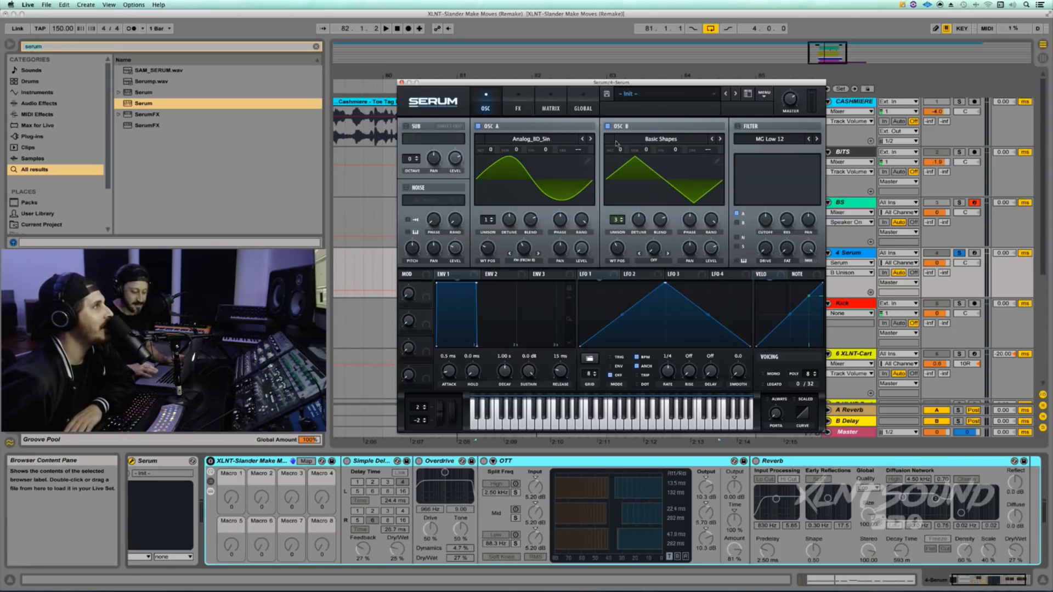
Step: Set oscillator B's octave to +3 and semitones to +2, and adjust its level
drag(620, 150, 615, 108)
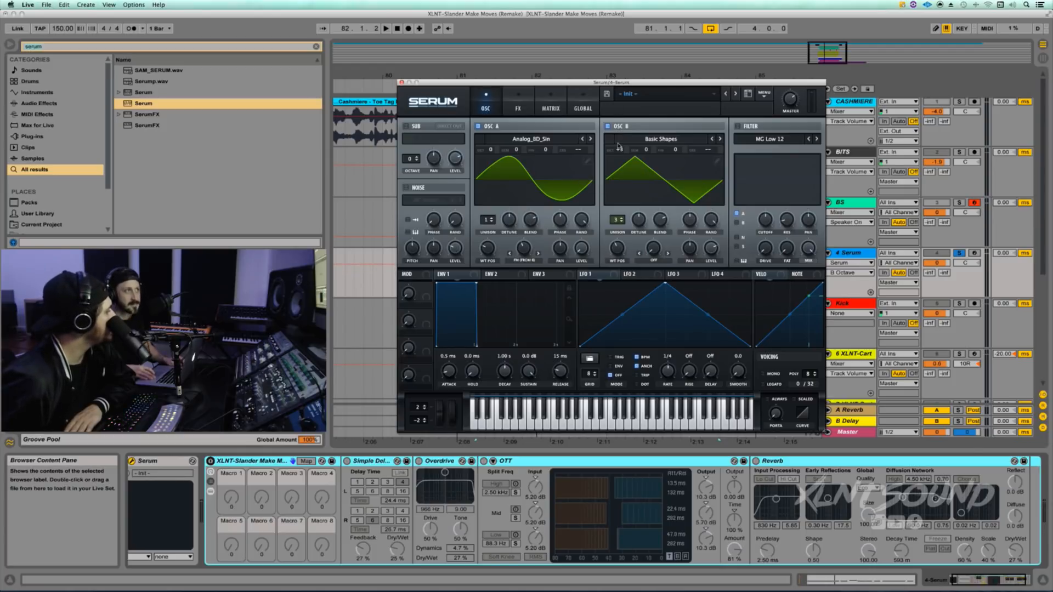
drag(644, 152, 647, 146)
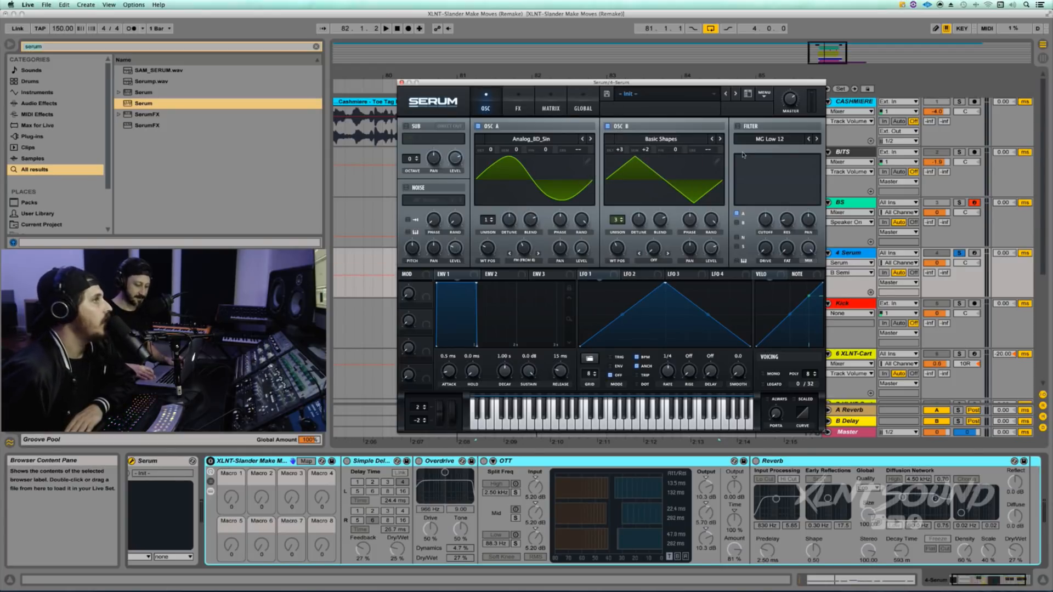
click(711, 248)
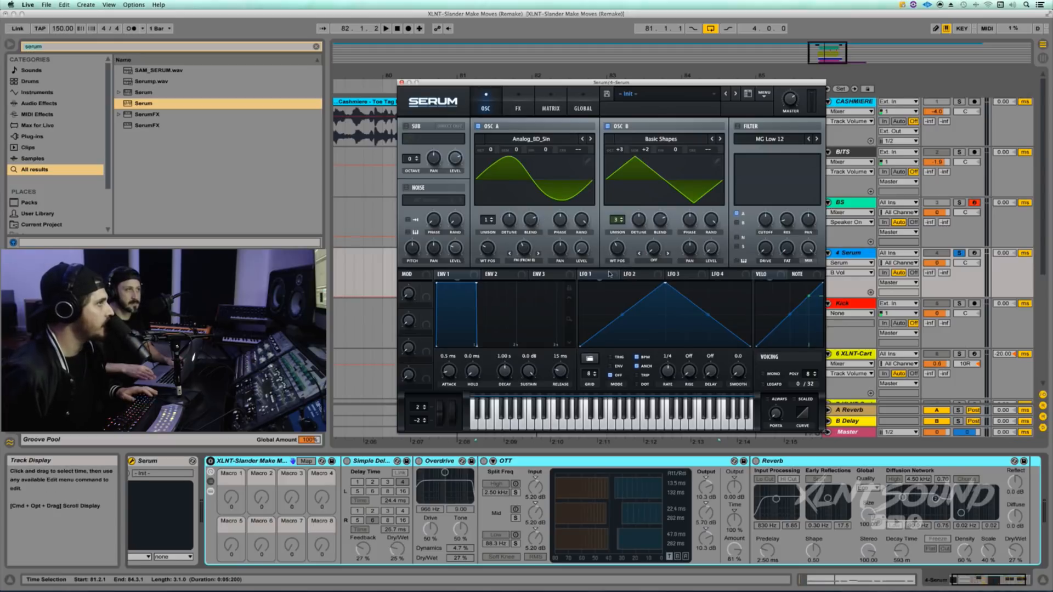
Step: Shape LFO 1 into a curved rise with a steep curved fall ending early, and set its mode to TRIG
mouse_move(664, 285)
mouse_down()
mouse_move(642, 280)
mouse_move(657, 270)
mouse_up()
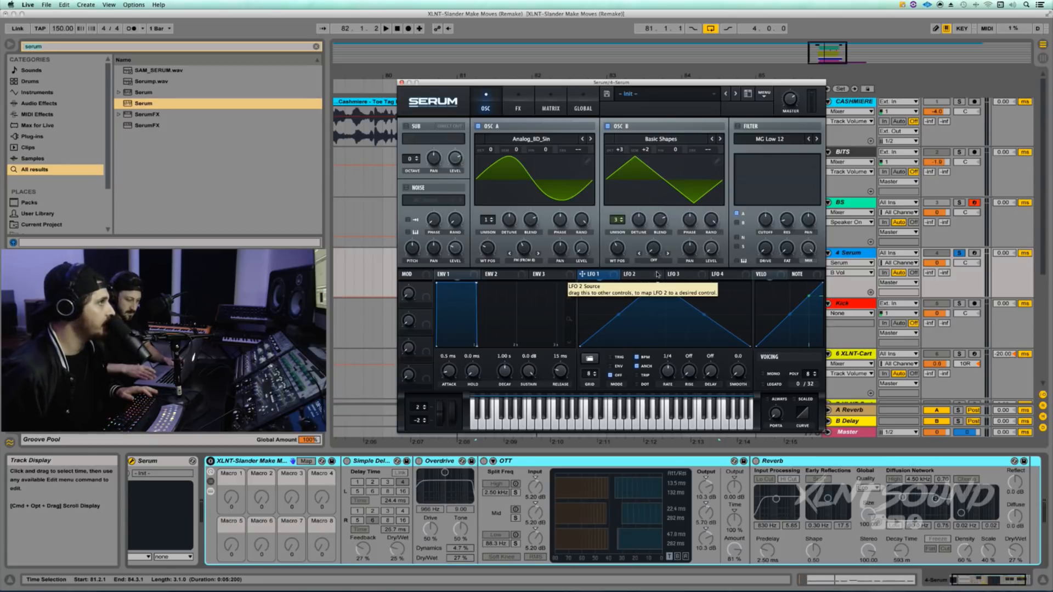
drag(619, 316, 610, 305)
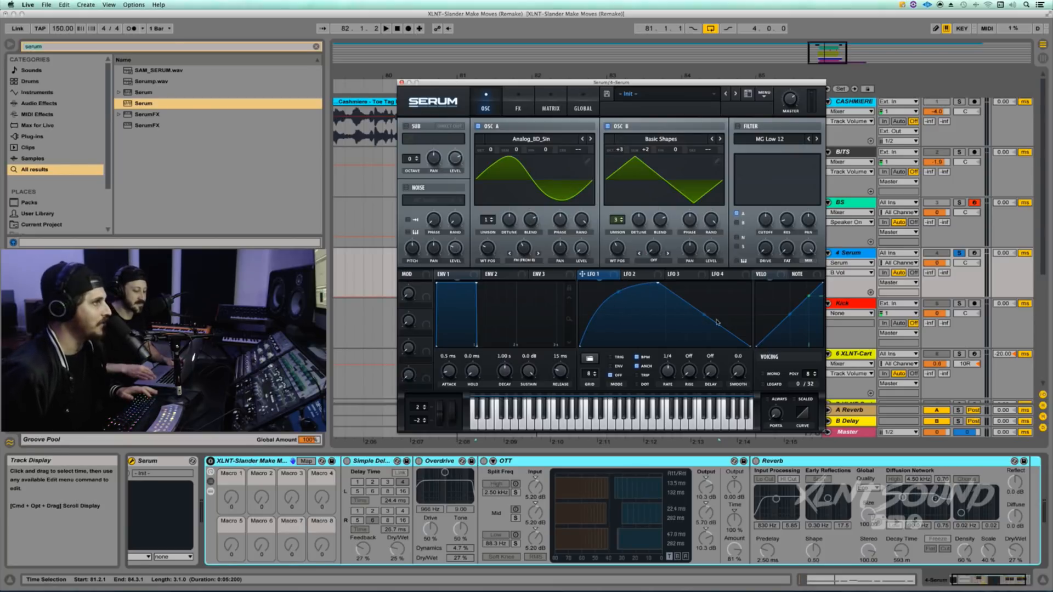
double_click(732, 336)
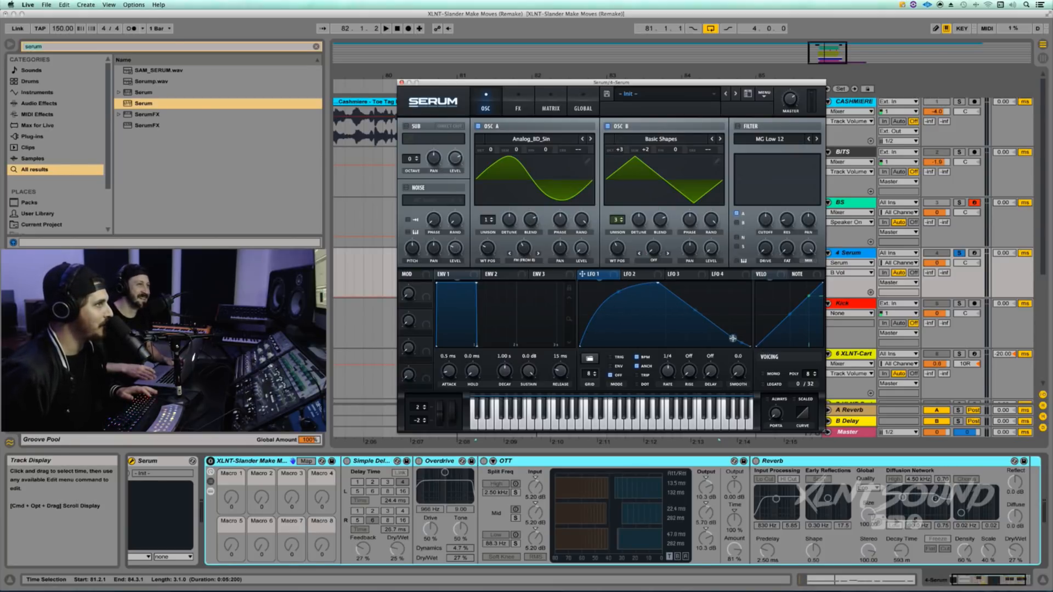
drag(731, 337, 680, 328)
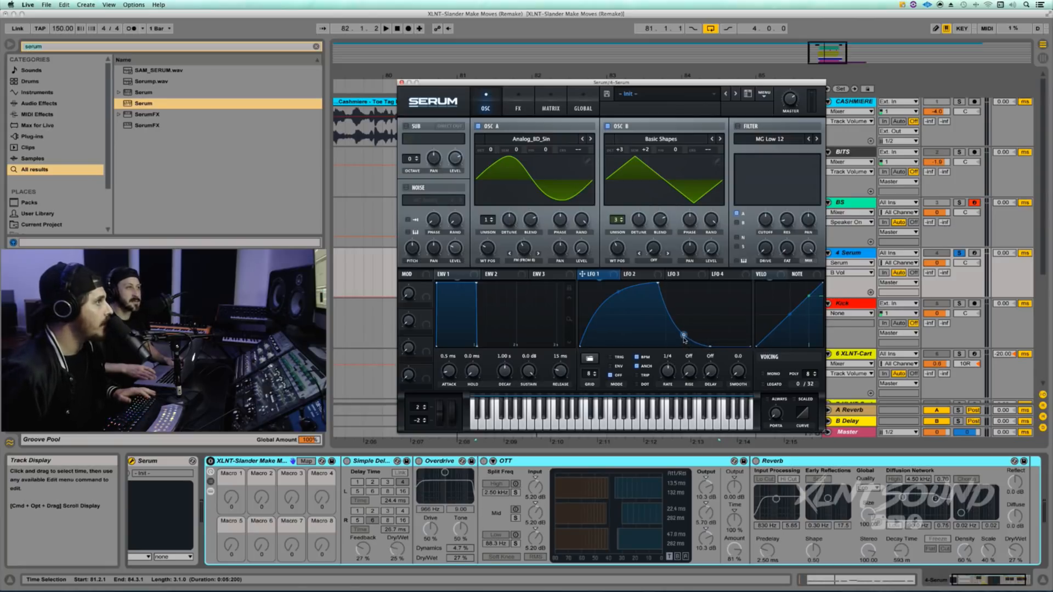
click(608, 359)
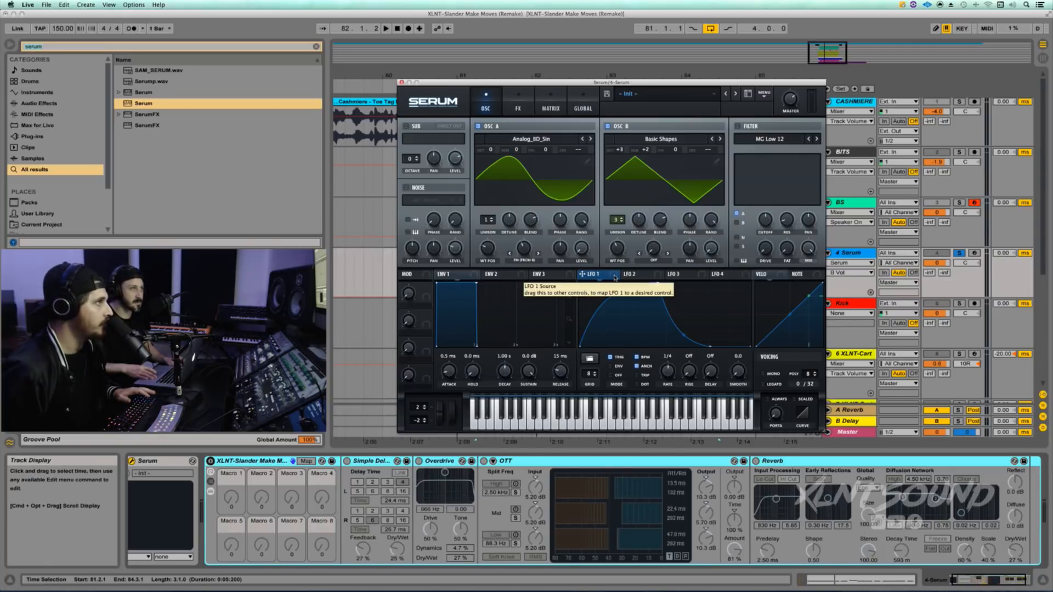
Step: Assign LFO 1 to oscillator A's warp with a modulation amount of 11, and audition the loop
drag(581, 273, 525, 253)
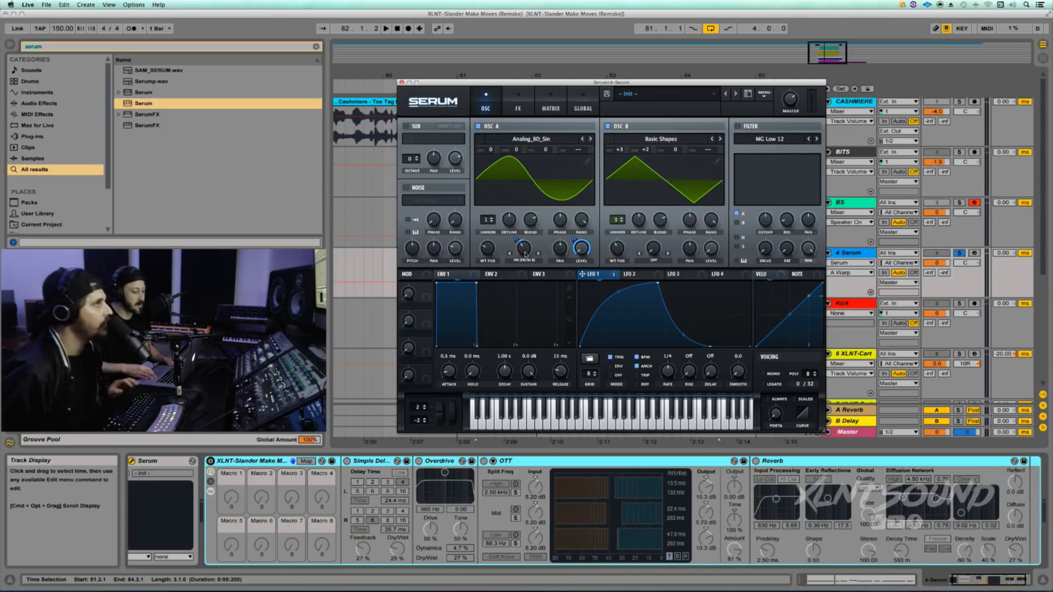
mouse_move(526, 258)
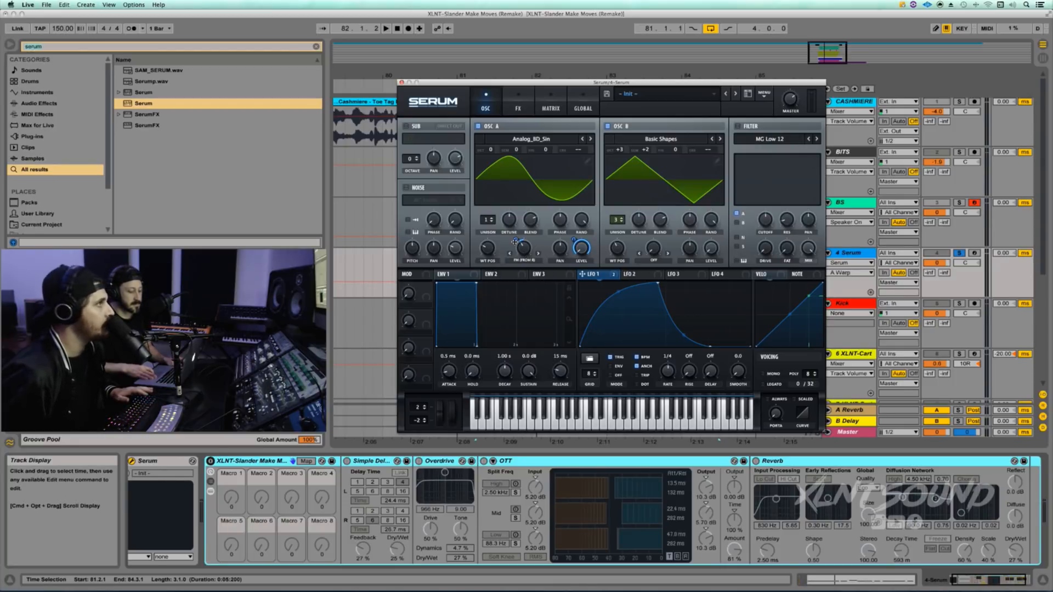
mouse_move(514, 241)
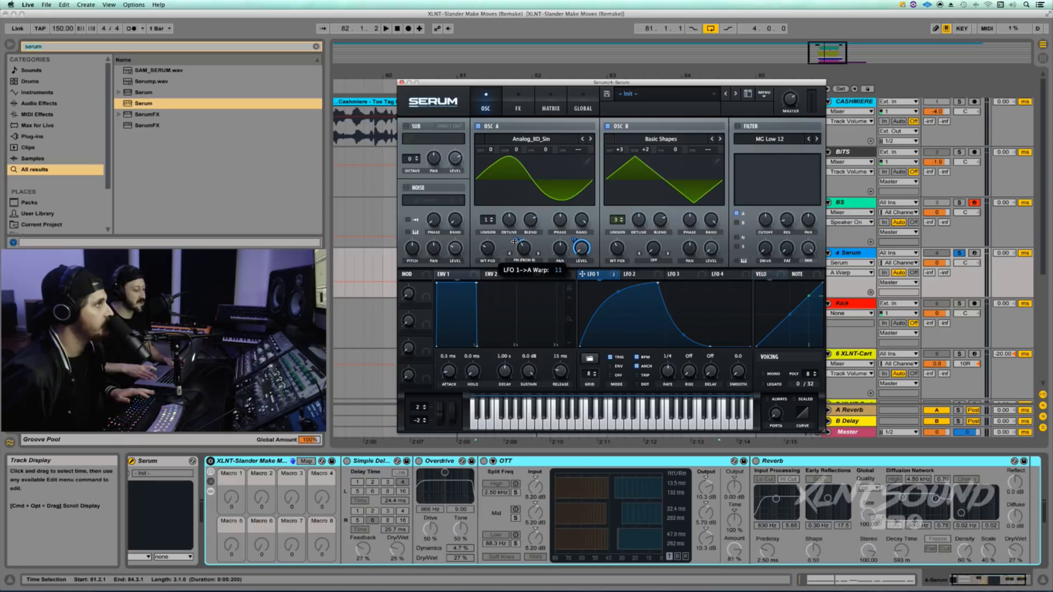
scroll(514, 242, down, 1)
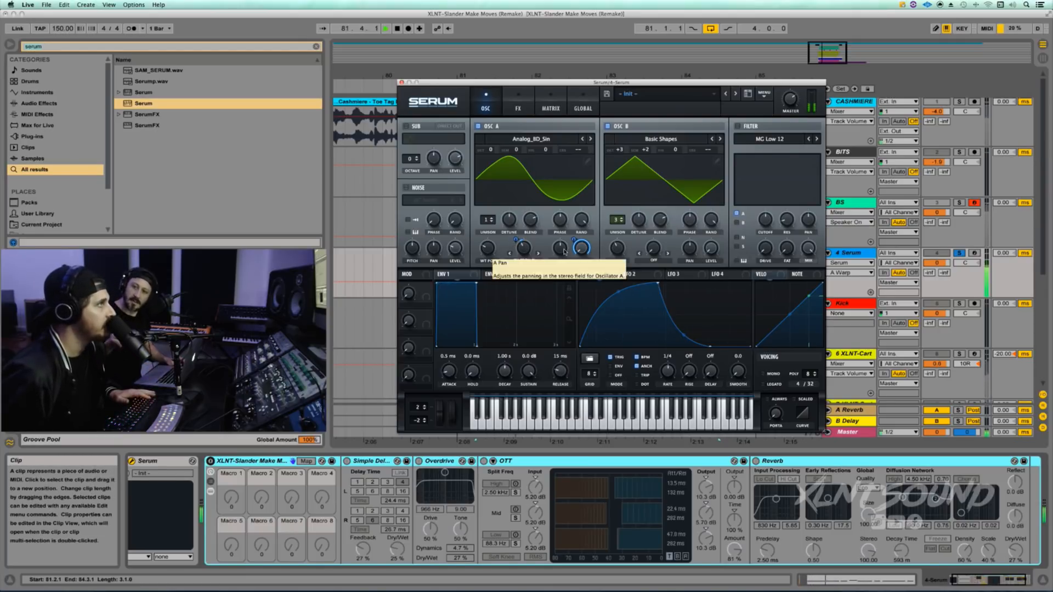
key(space)
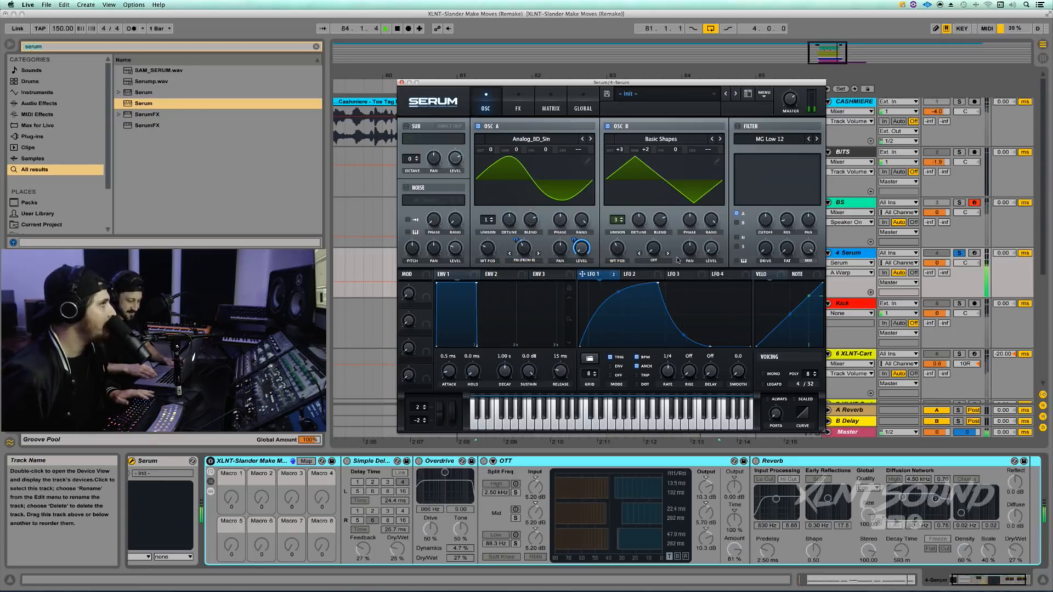
key(space)
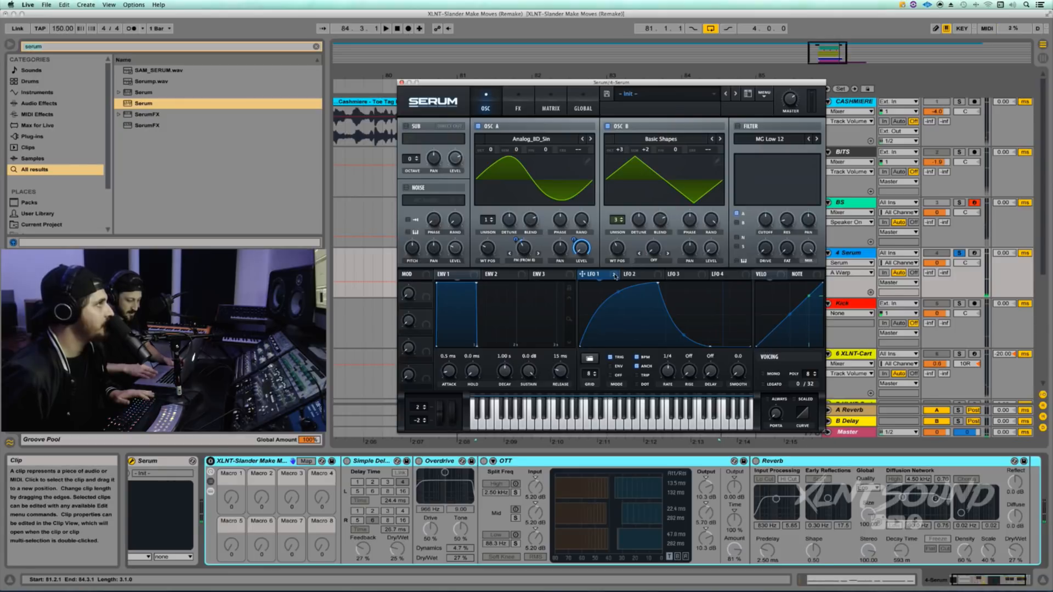
Step: Assign LFO 1 to oscillator A's wavetable position with a modulation amount of 54
drag(582, 274, 487, 250)
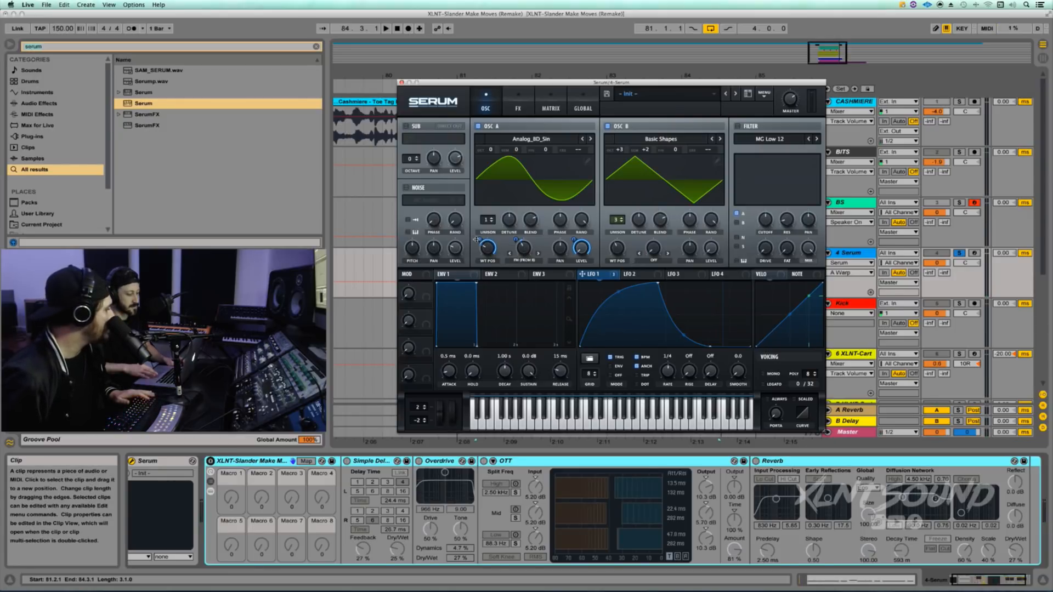
mouse_move(478, 246)
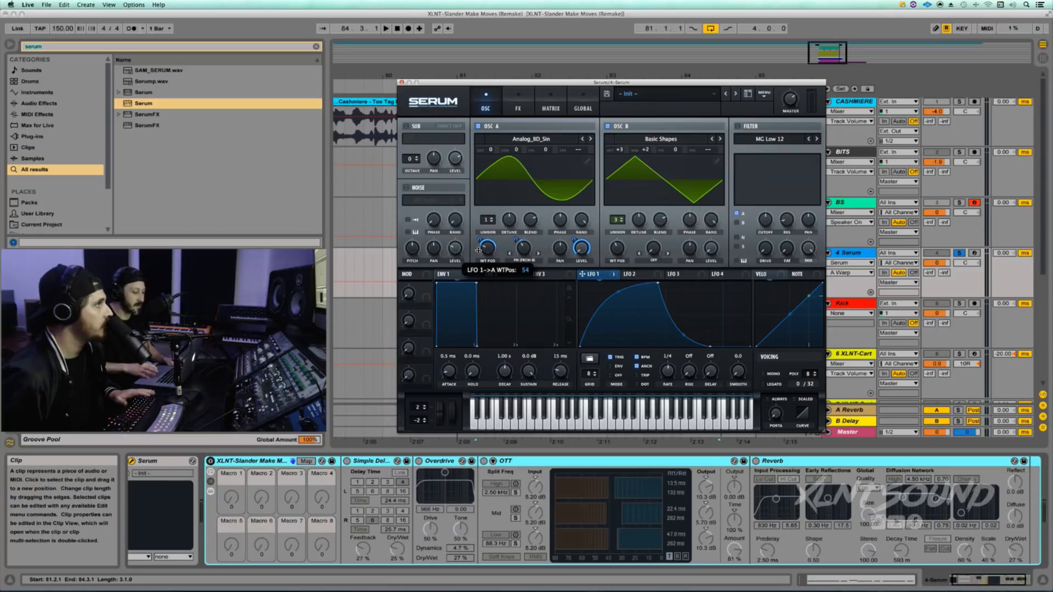
key(space)
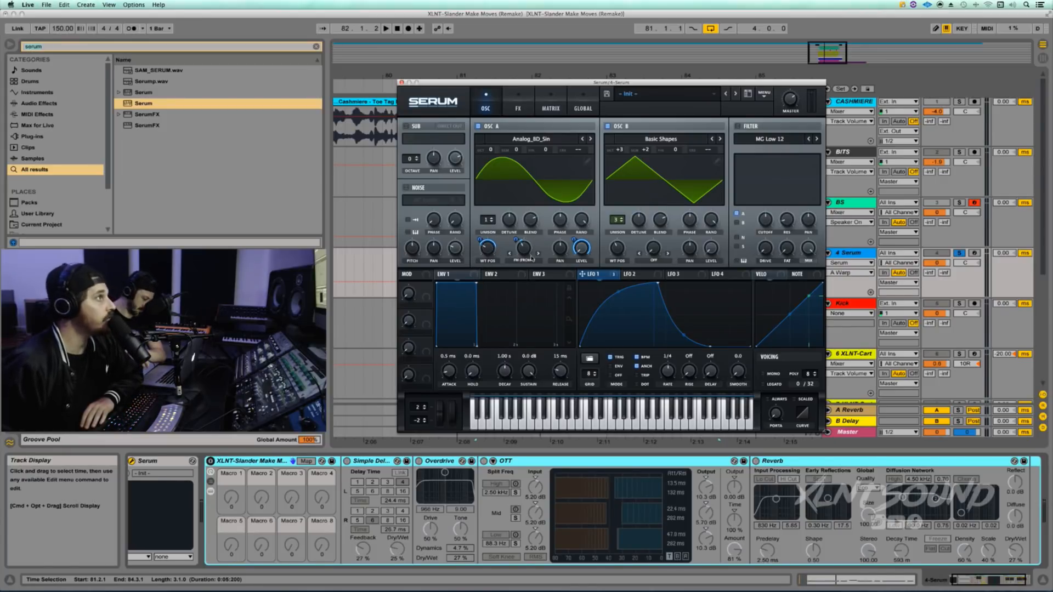
Step: Set oscillator A's wavetable position to 68 and switch its waveform display to 3D, auditioning the modulation
drag(482, 251, 484, 249)
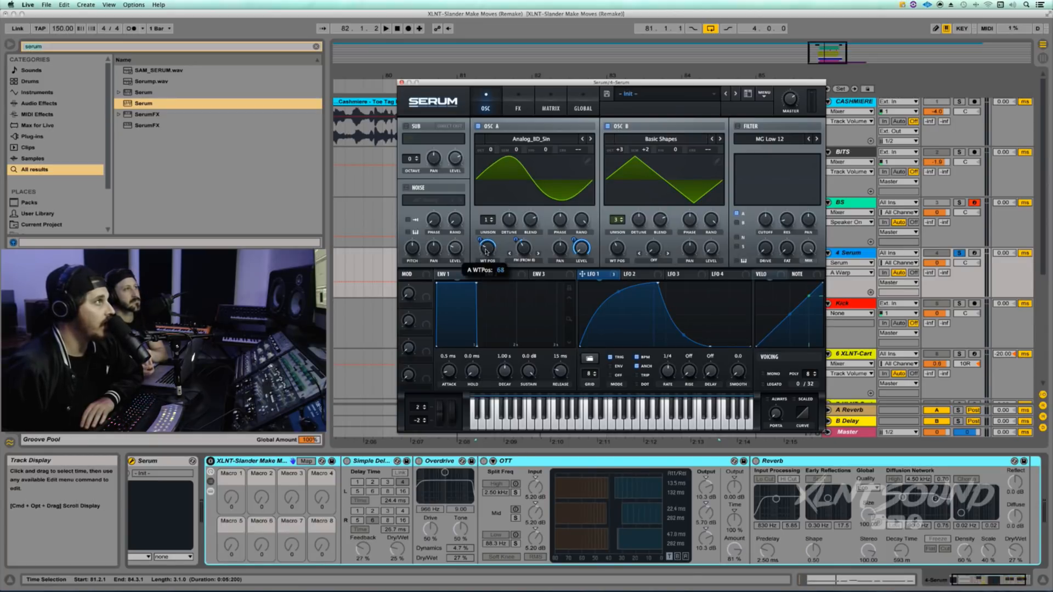
click(515, 173)
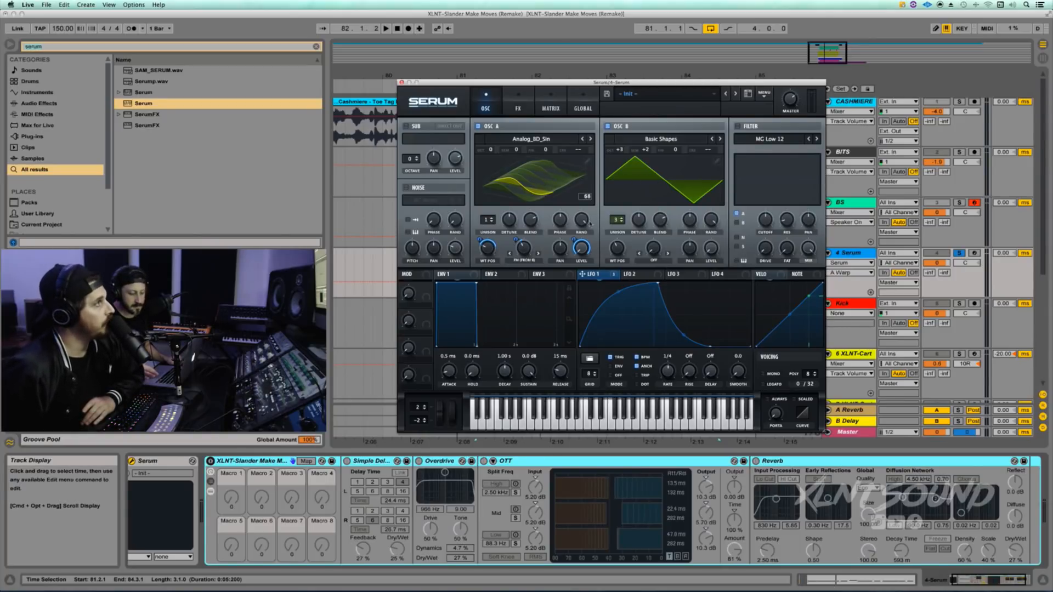
click(614, 275)
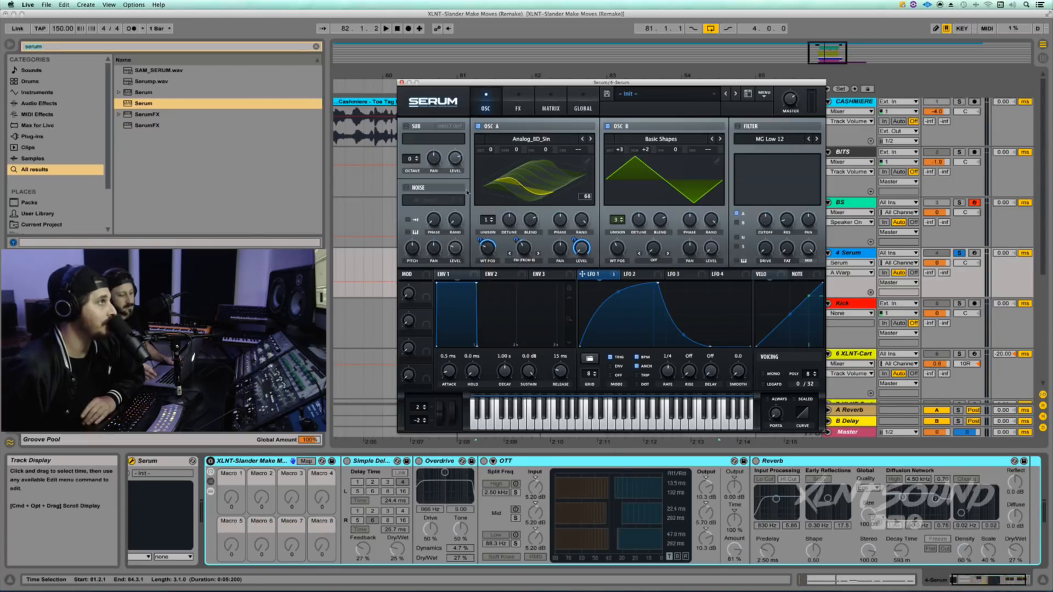
click(514, 185)
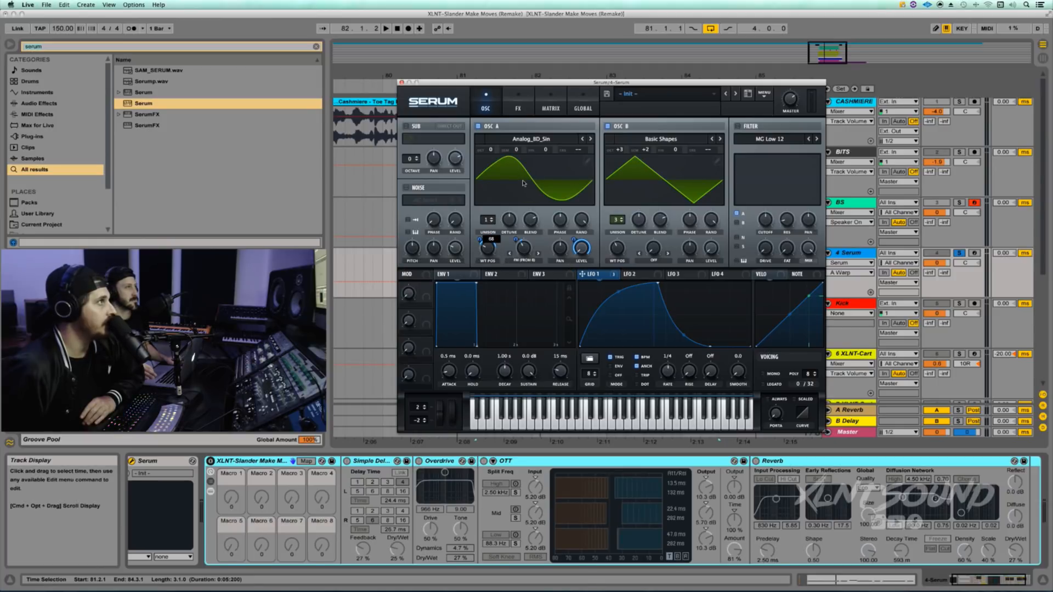
mouse_move(493, 244)
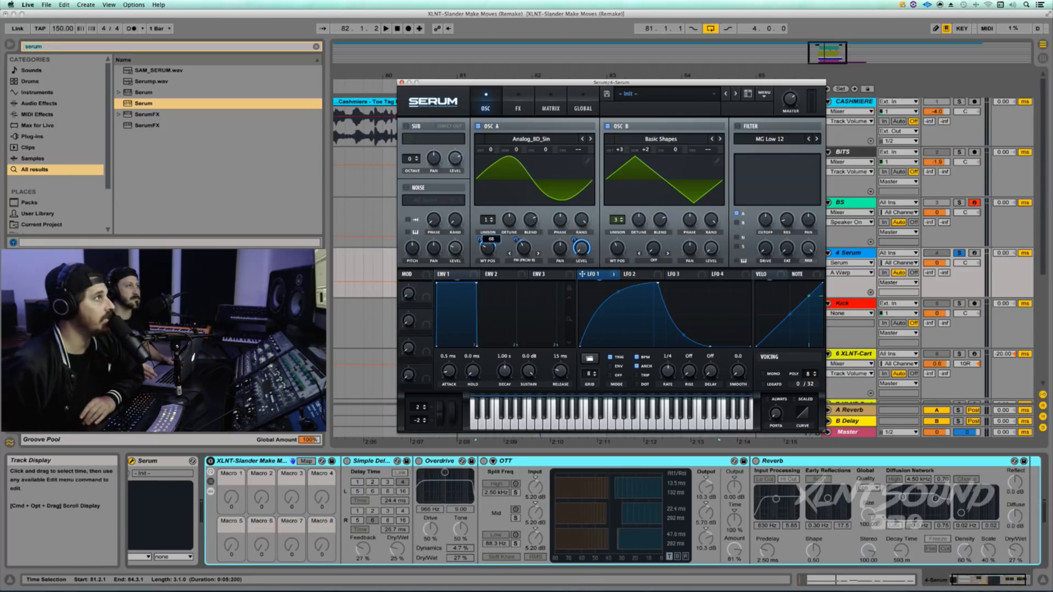
click(510, 189)
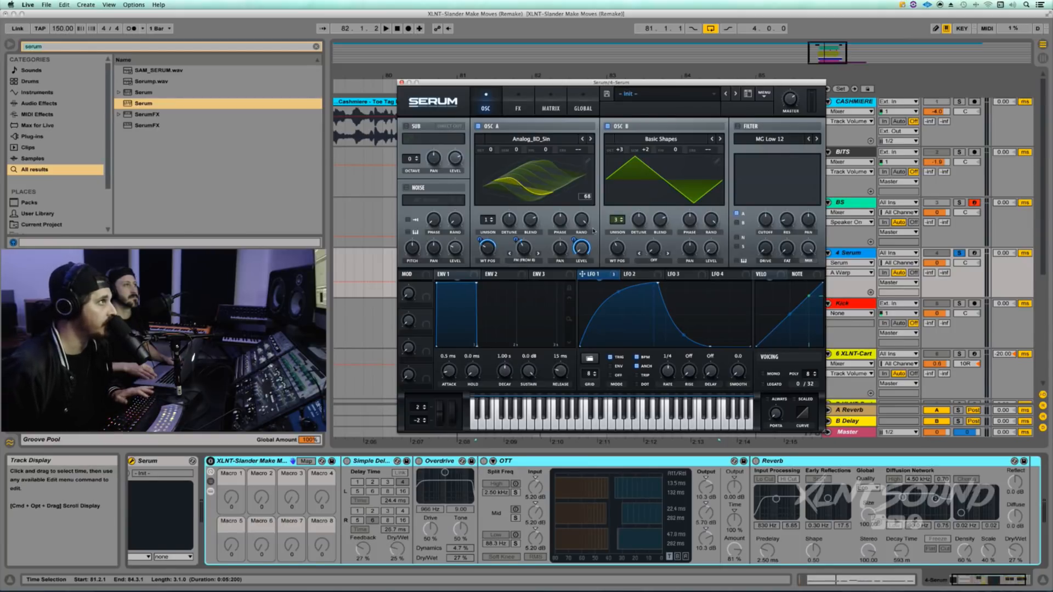
key(space)
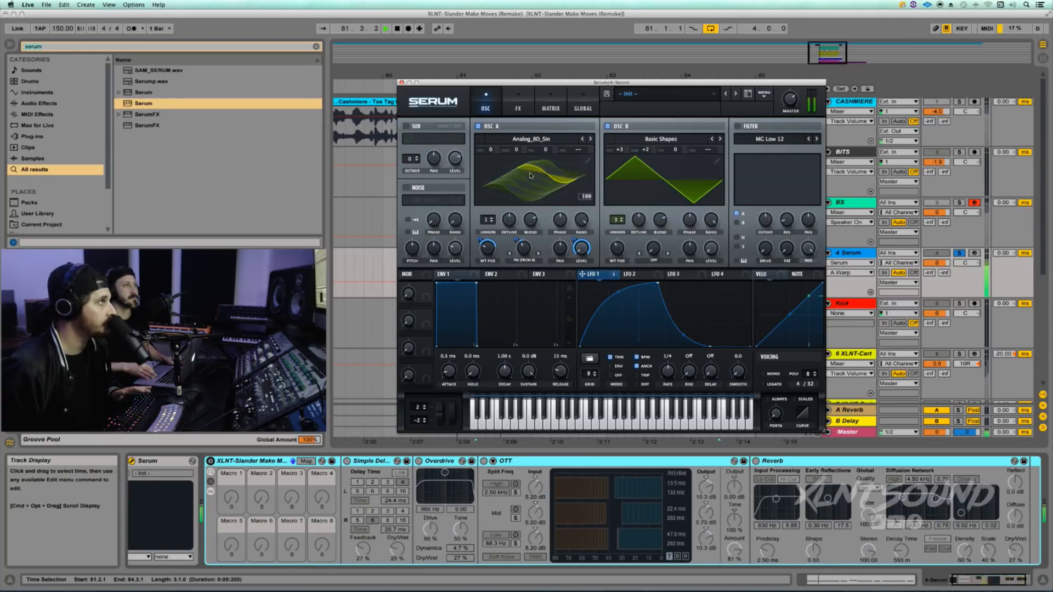
key(space)
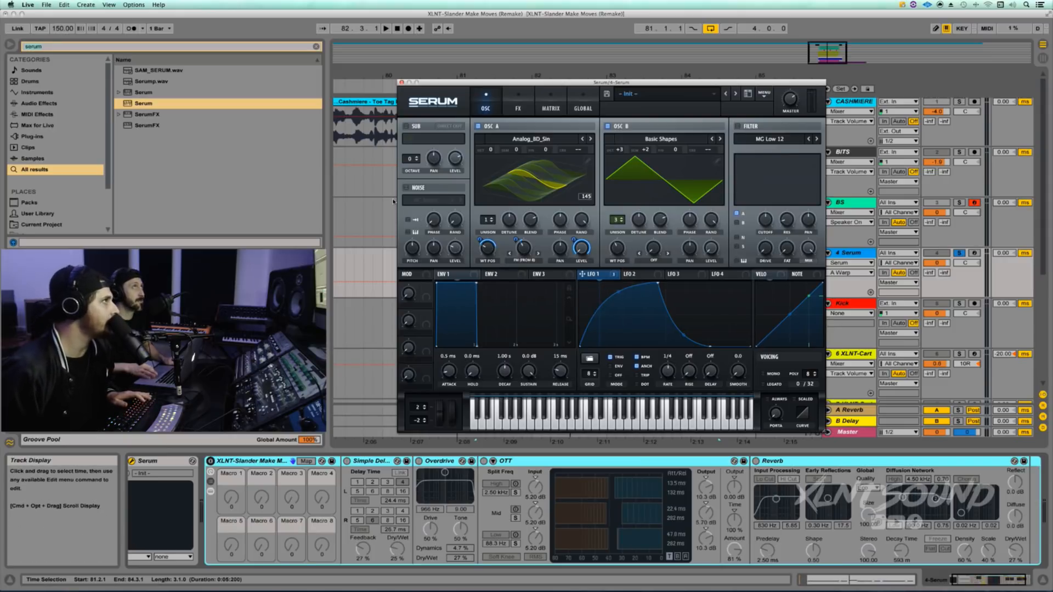
Step: Enable the sub oscillator with Direct Out, modulate its level with LFO 1, and audition the loop
click(406, 126)
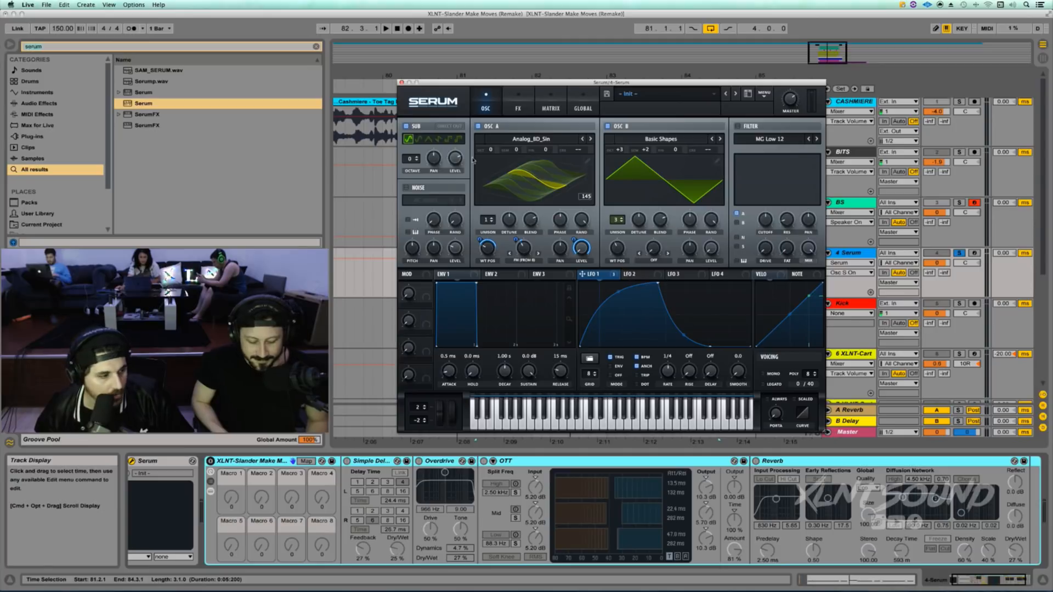
click(454, 159)
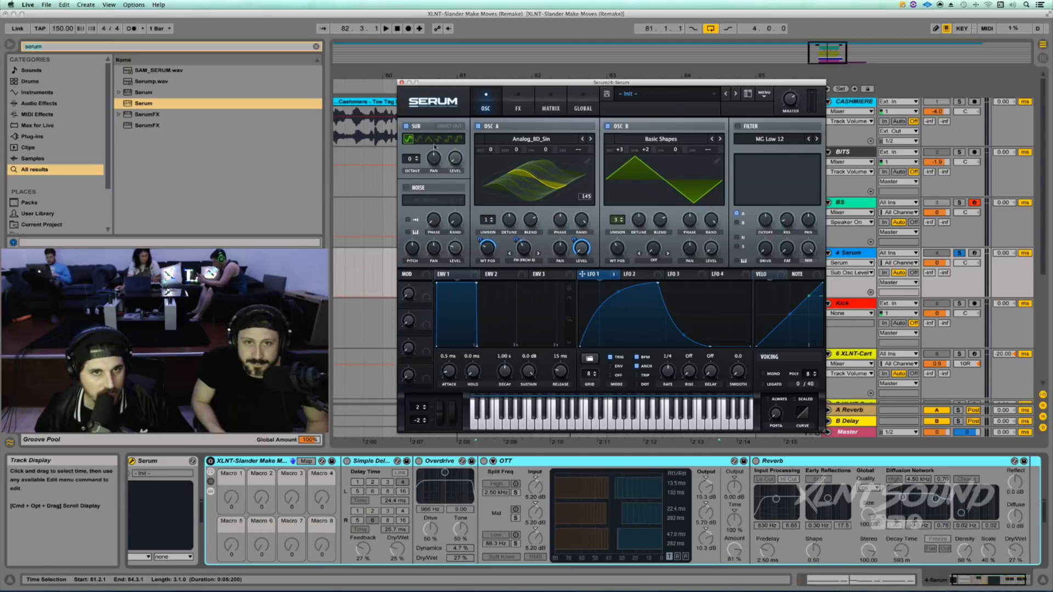
click(449, 126)
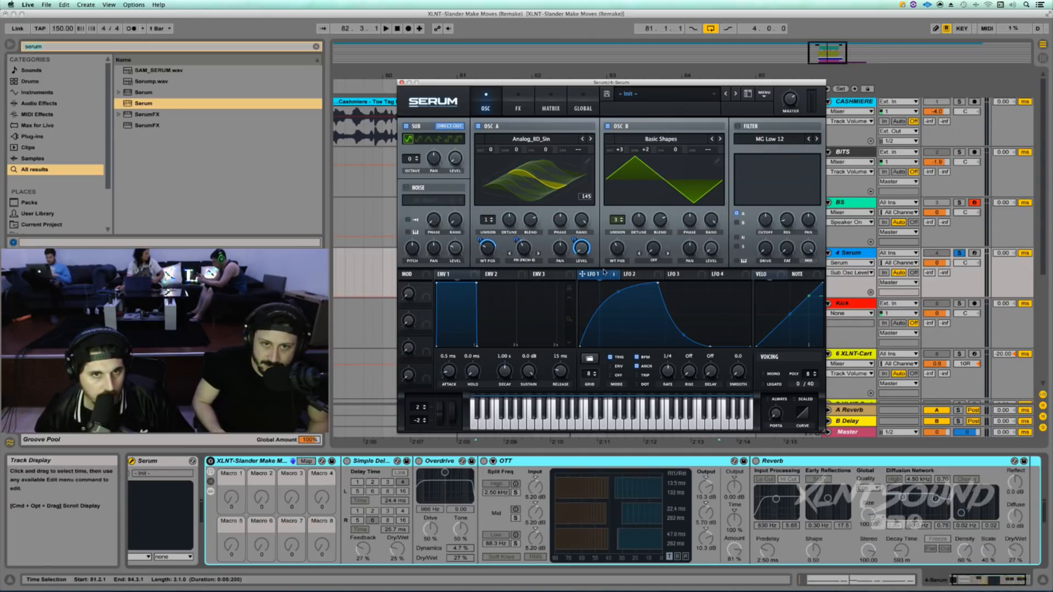
drag(591, 274, 462, 169)
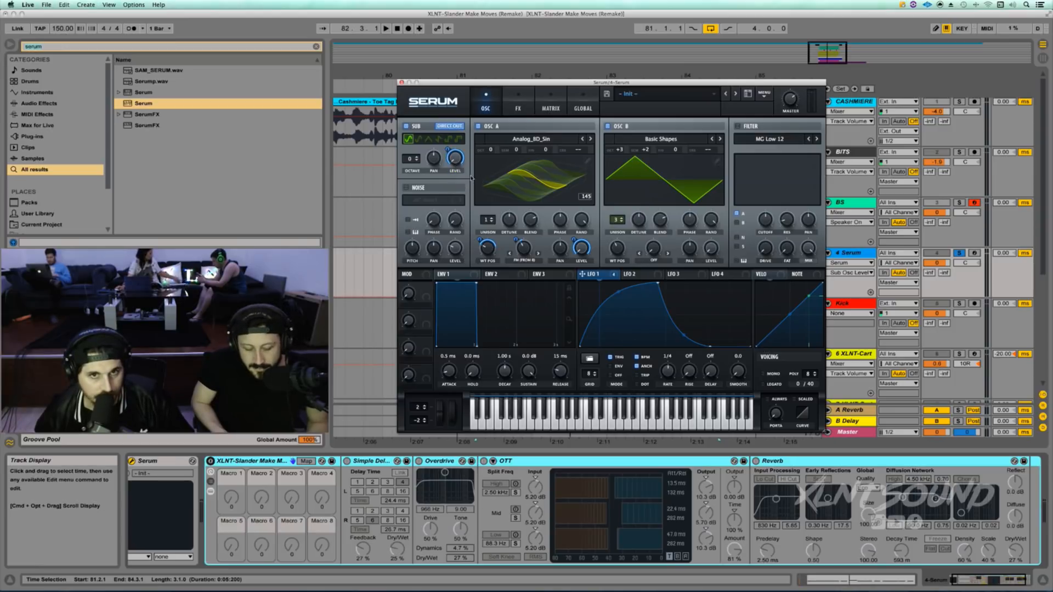
key(space)
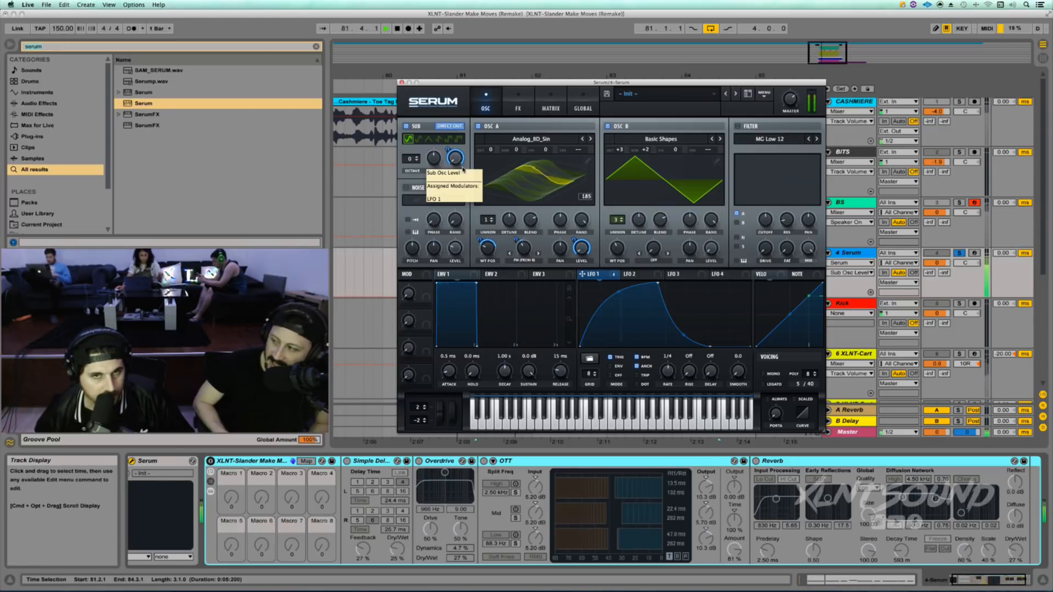
key(space)
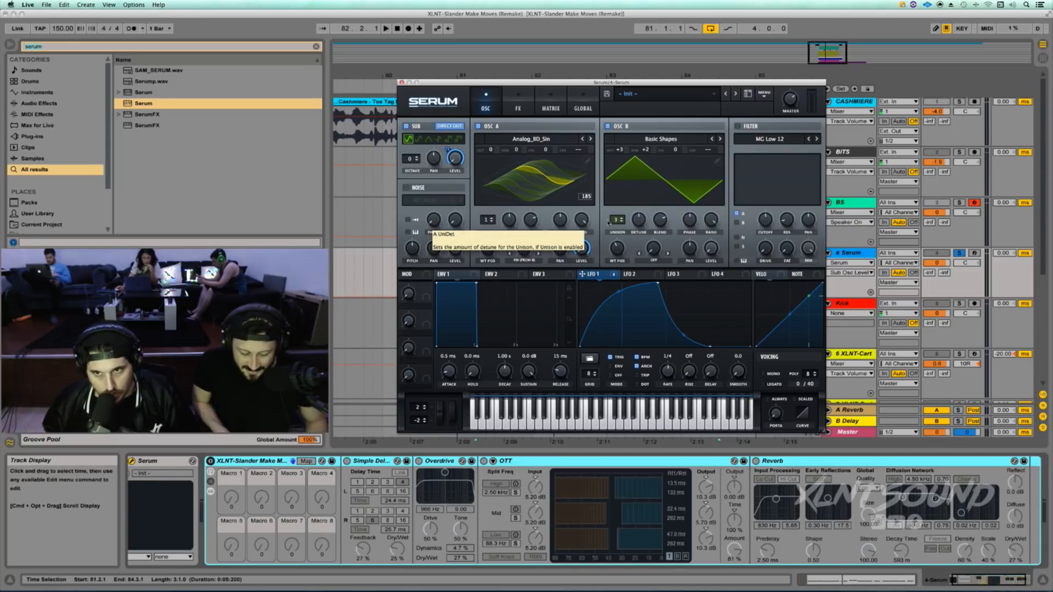
Step: Unsolo the Serum track and audition the bass together with the other tracks
click(958, 253)
key(space)
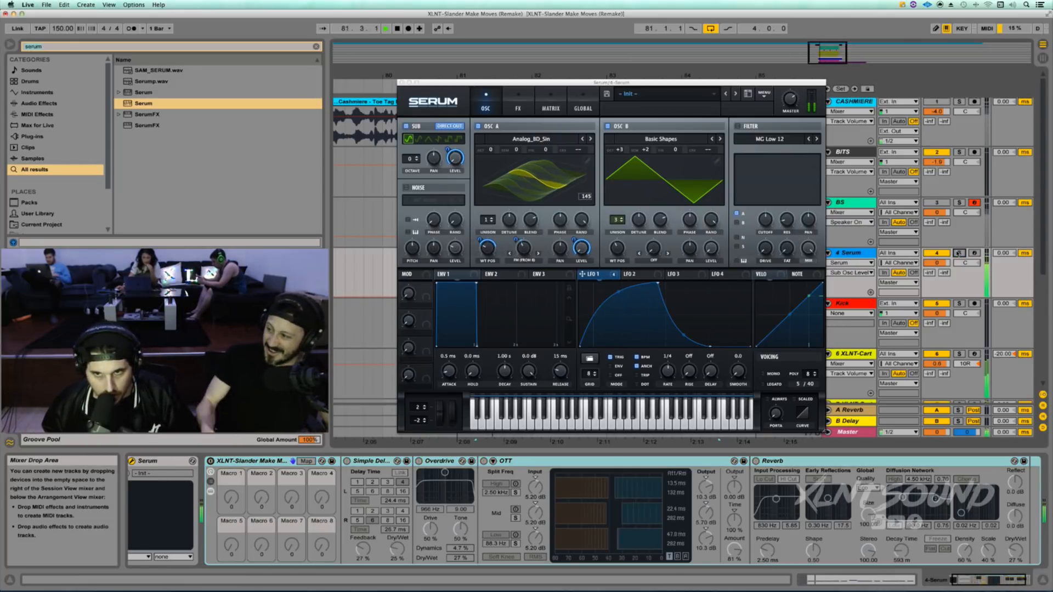
key(space)
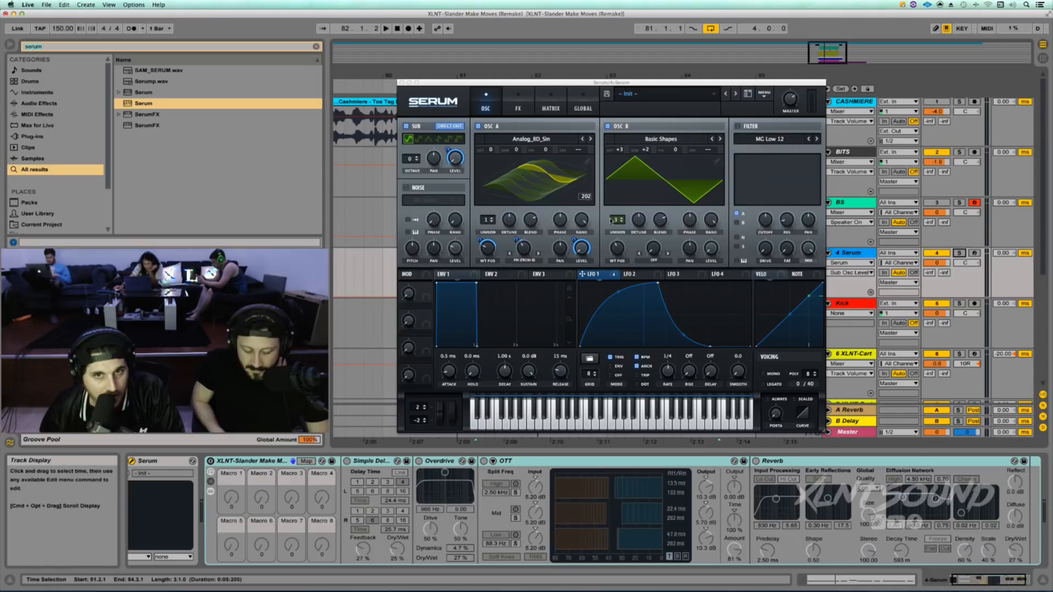
Step: Set oscillator B's warp mode to Sync (No Window) and try out its warp amount
click(652, 256)
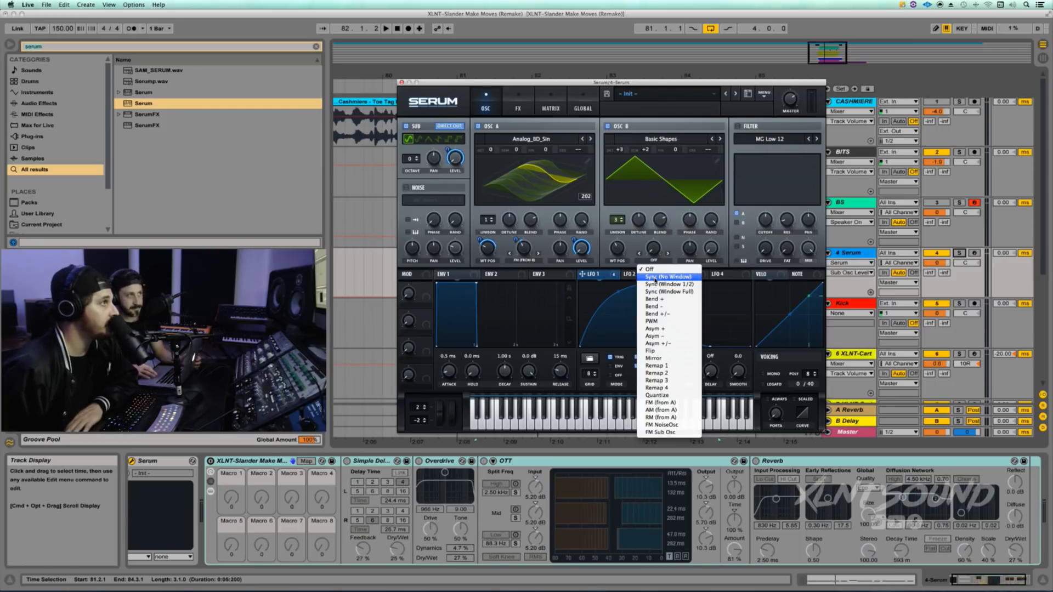
click(654, 279)
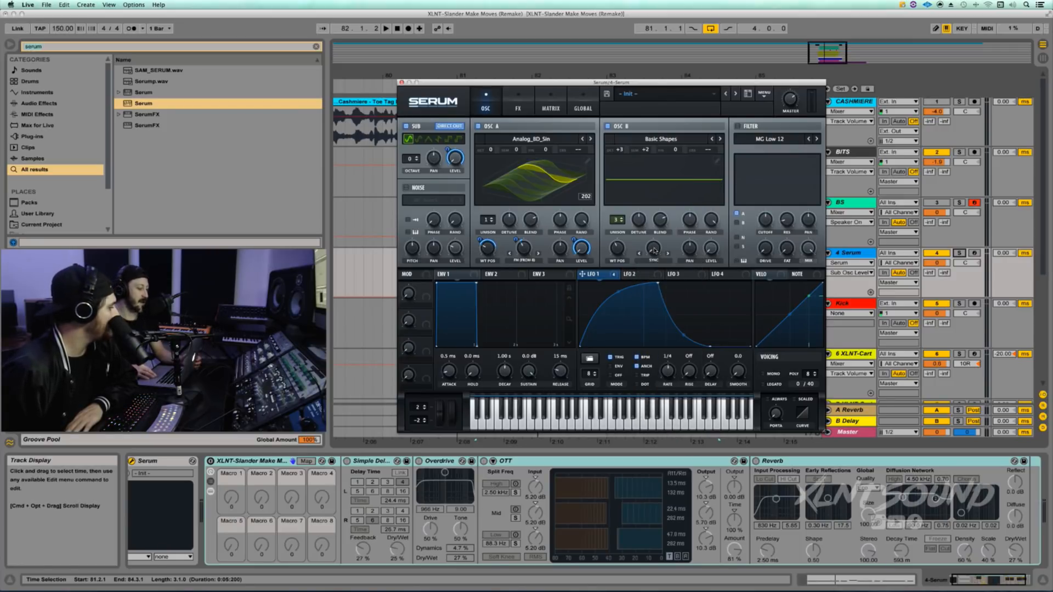
drag(654, 250, 655, 227)
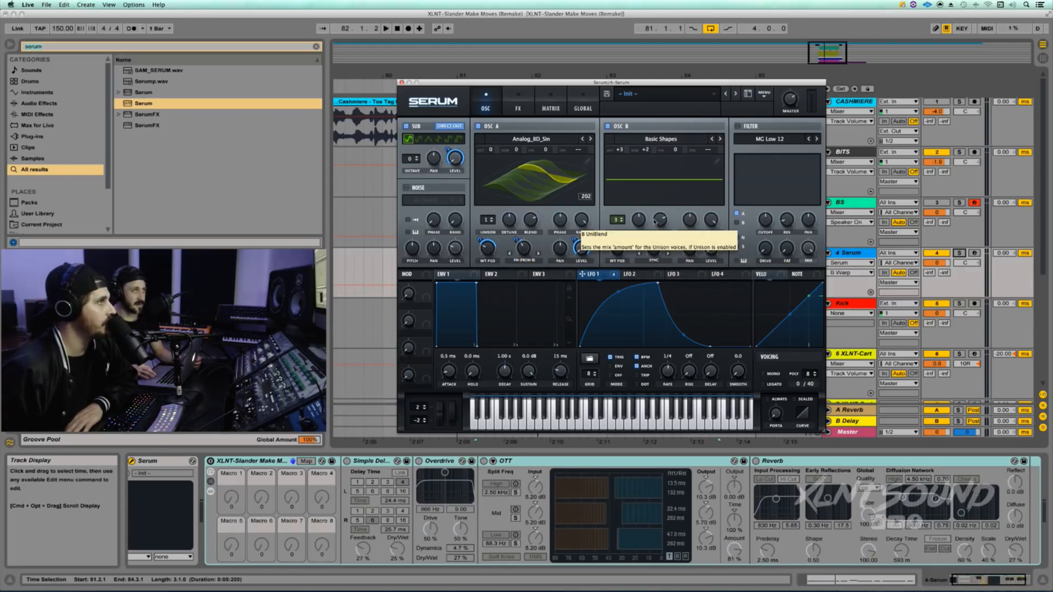
drag(653, 250, 653, 248)
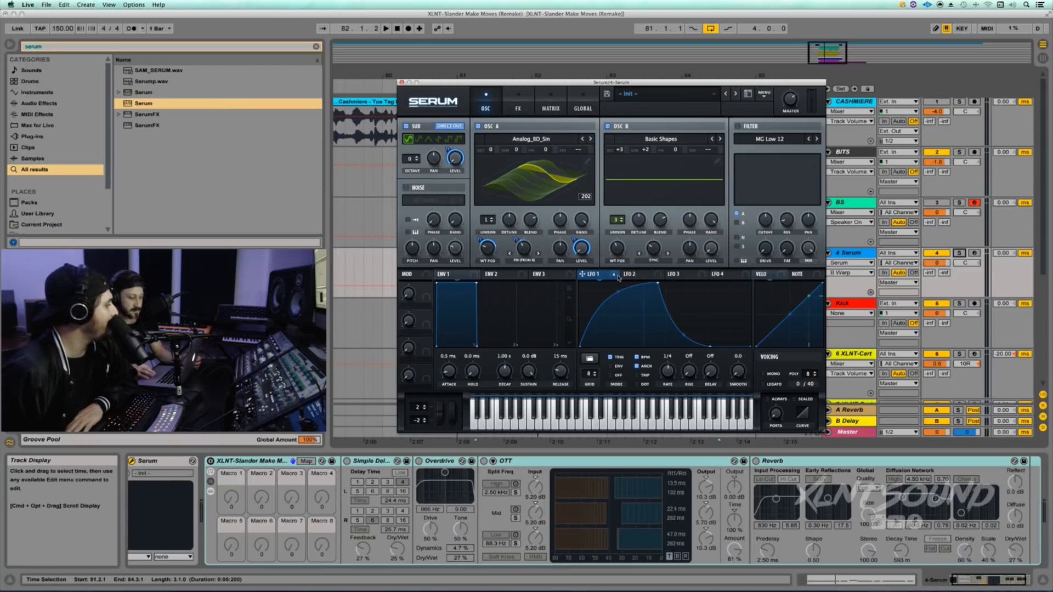
Step: Assign LFO 1 to oscillator B's warp with a modulation amount of 10, and audition the sync movement in the mix
drag(616, 277, 652, 252)
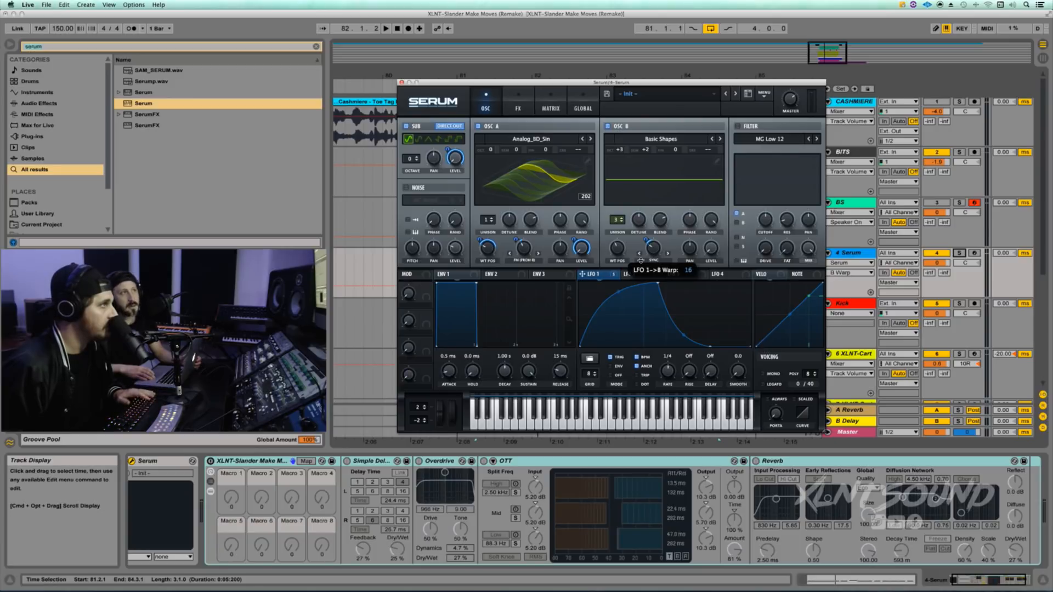
key(space)
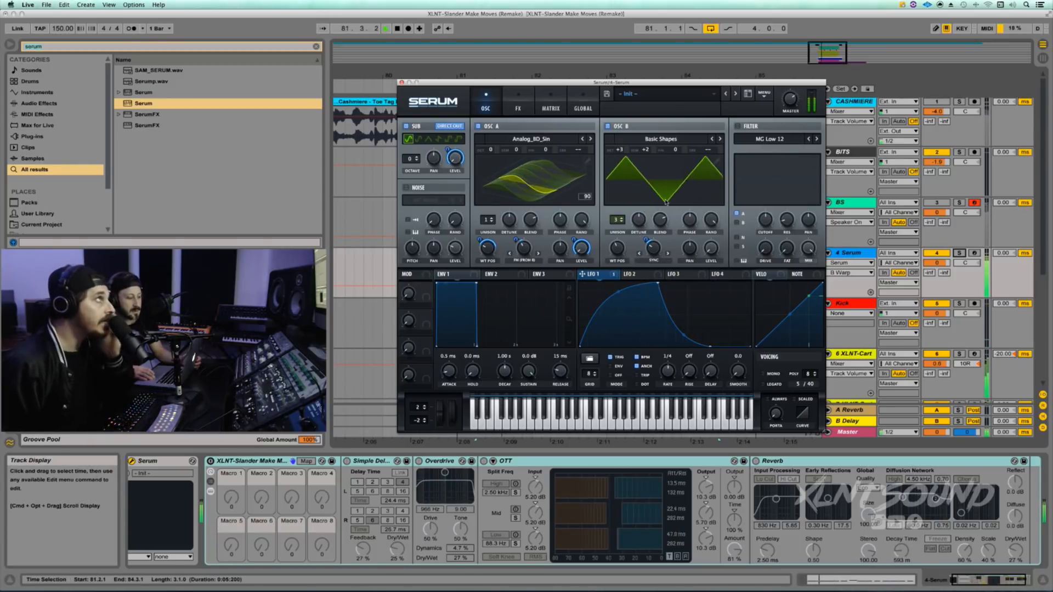
key(space)
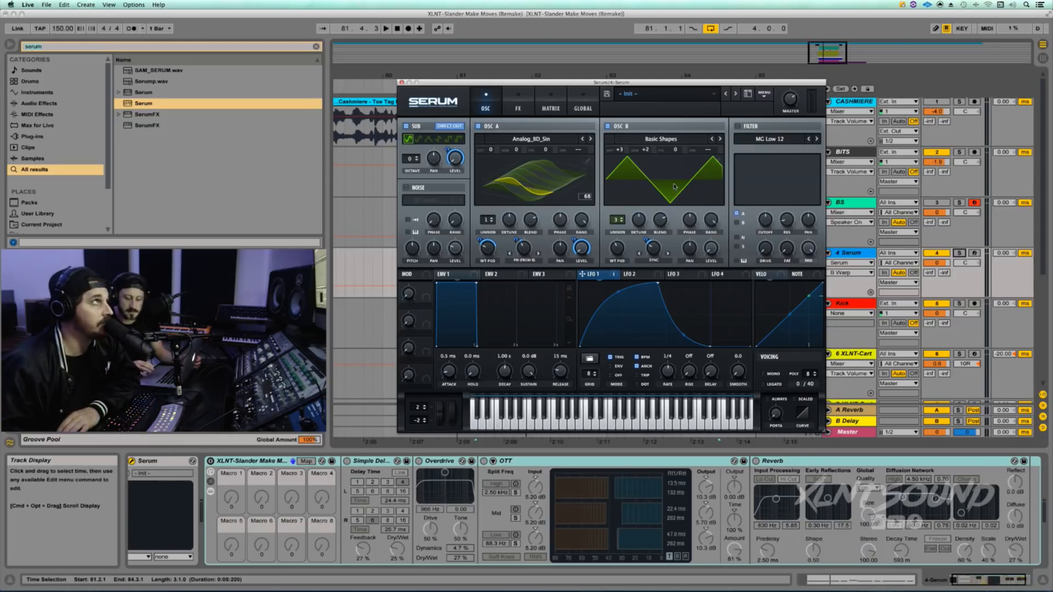
click(556, 232)
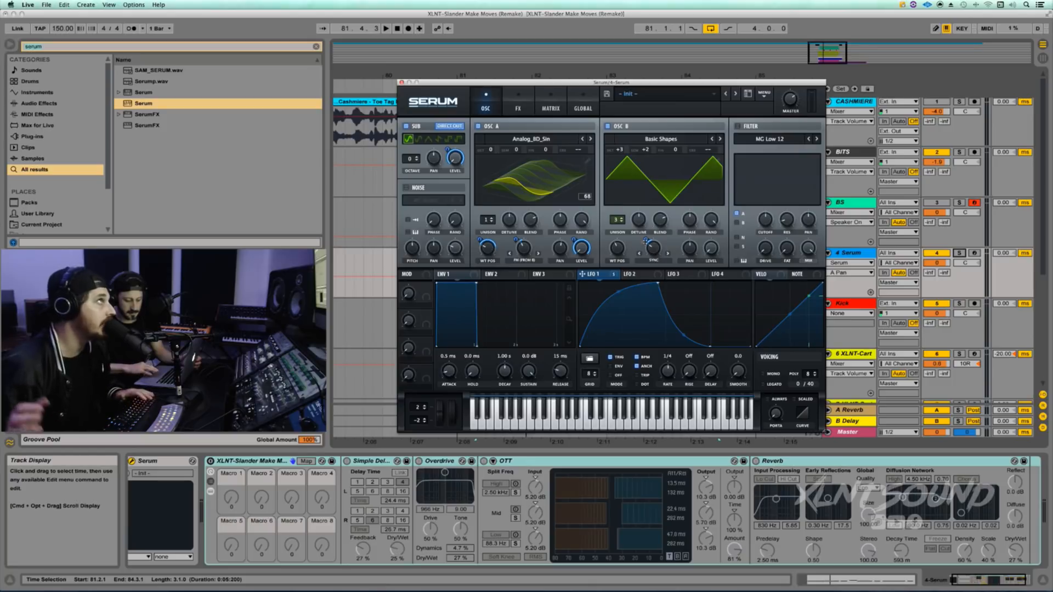
key(space)
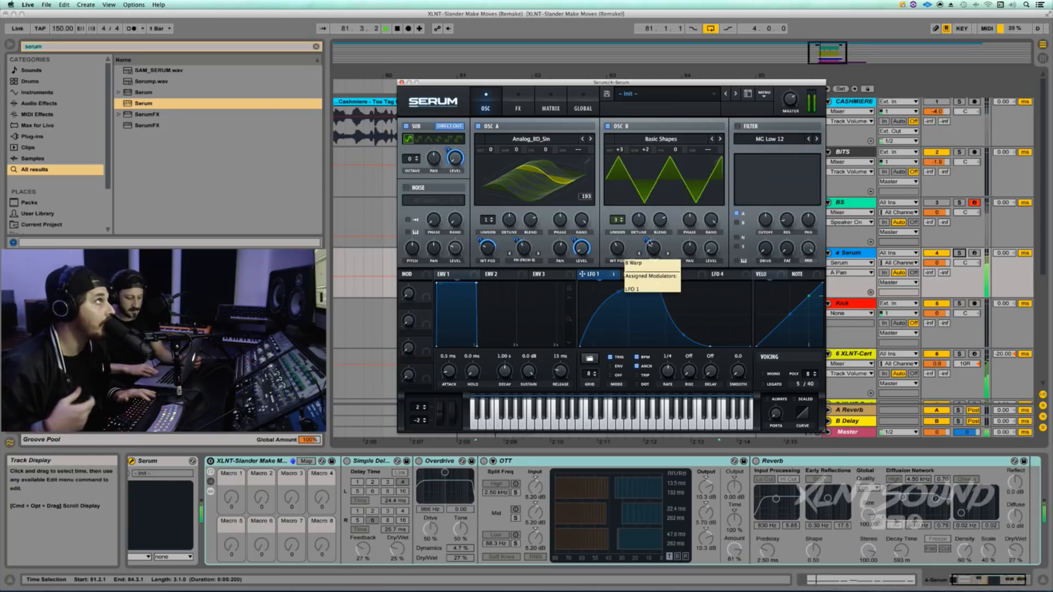
key(space)
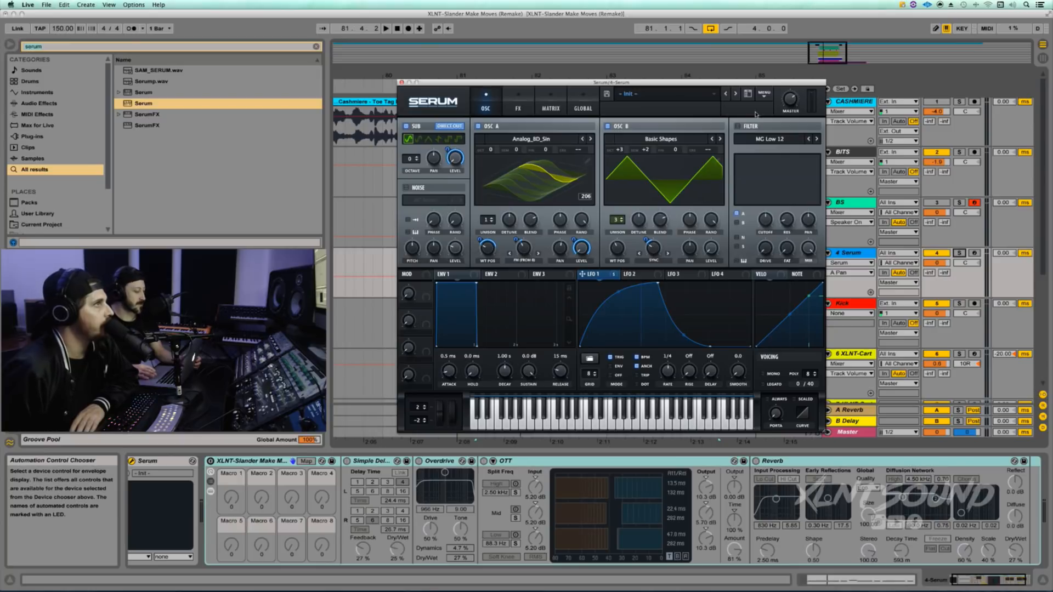
Step: Enable Serum's filter, set its type to HN 12 and lower the cutoff
click(737, 126)
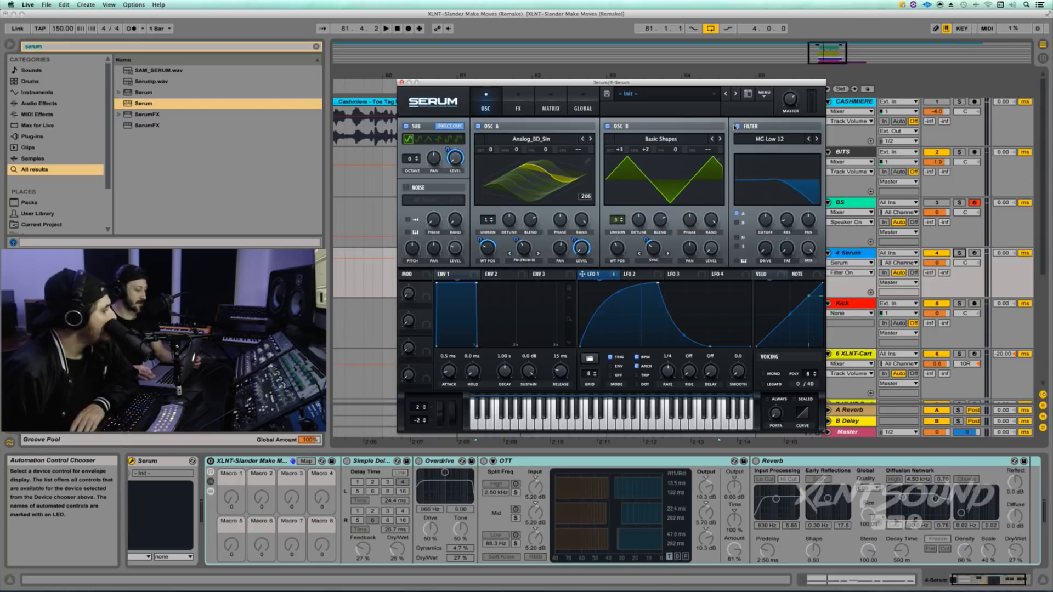
click(776, 140)
mouse_move(773, 157)
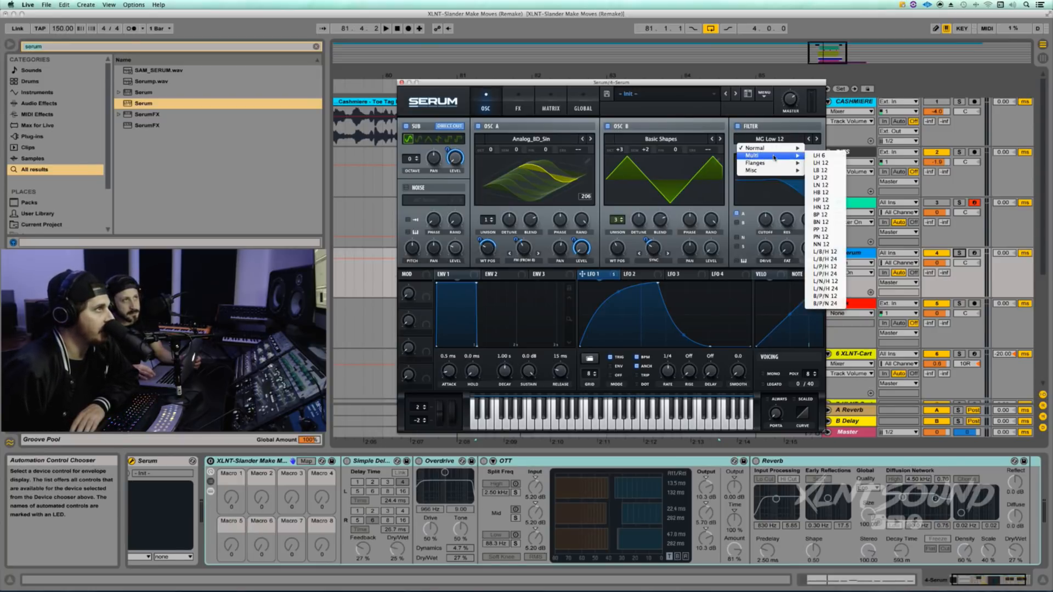
click(817, 208)
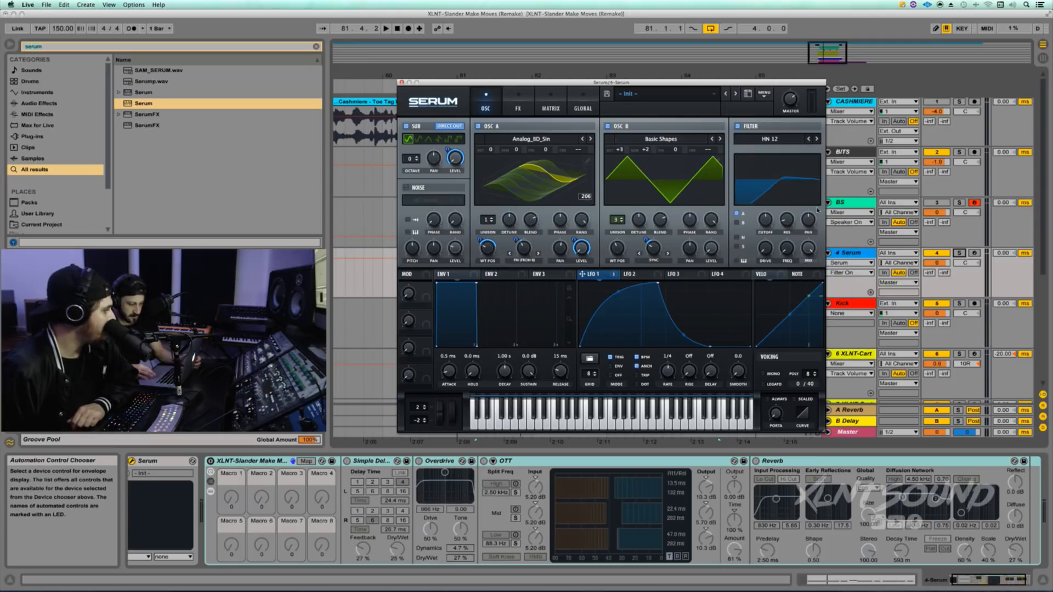
click(765, 220)
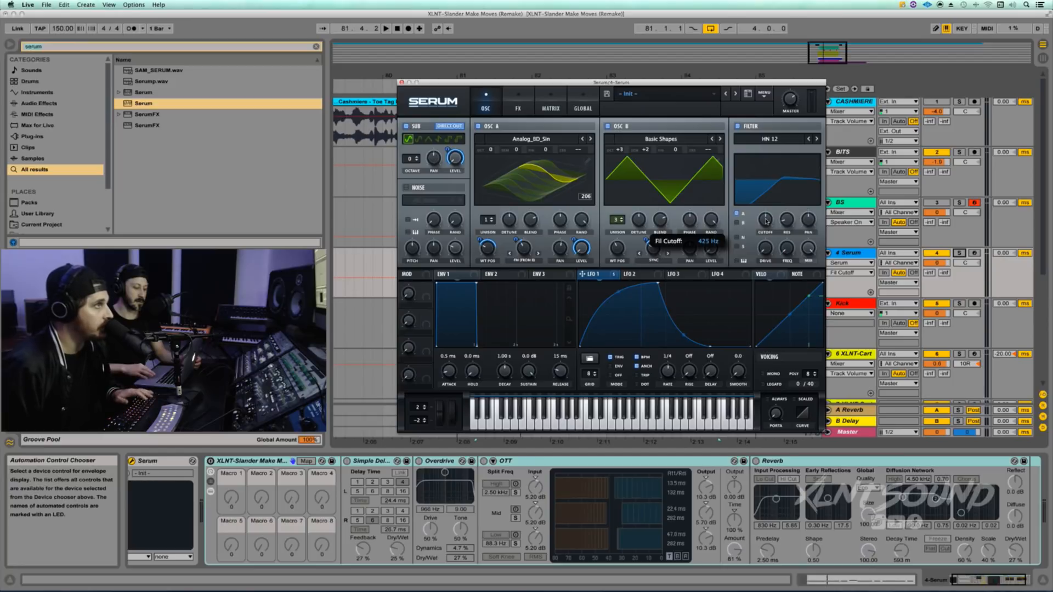
drag(766, 220, 766, 232)
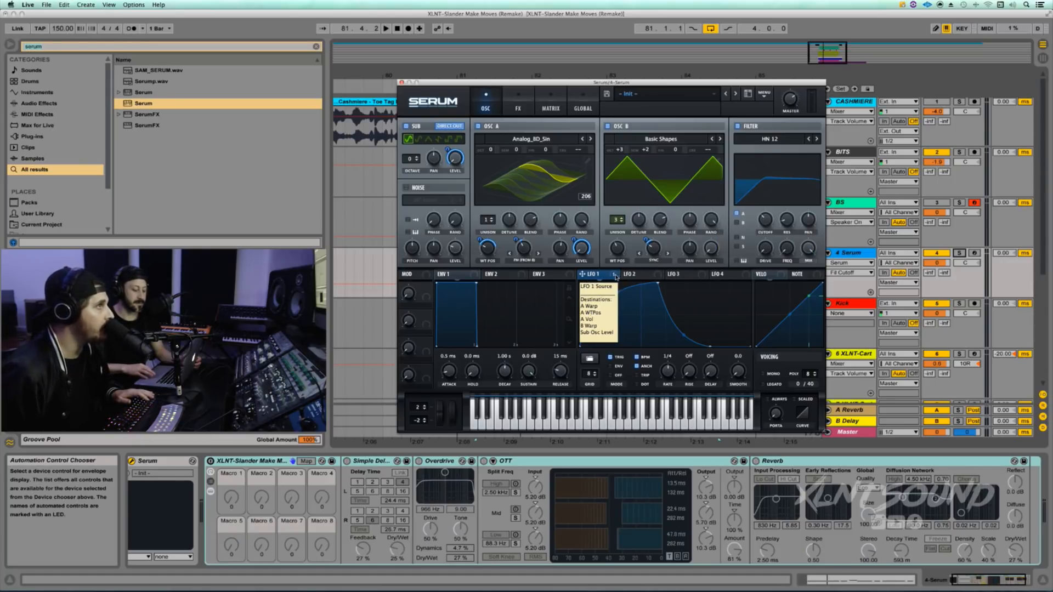
Step: Assign LFO 1 to the filter cutoff and audition the bass in the loop
drag(582, 273, 756, 229)
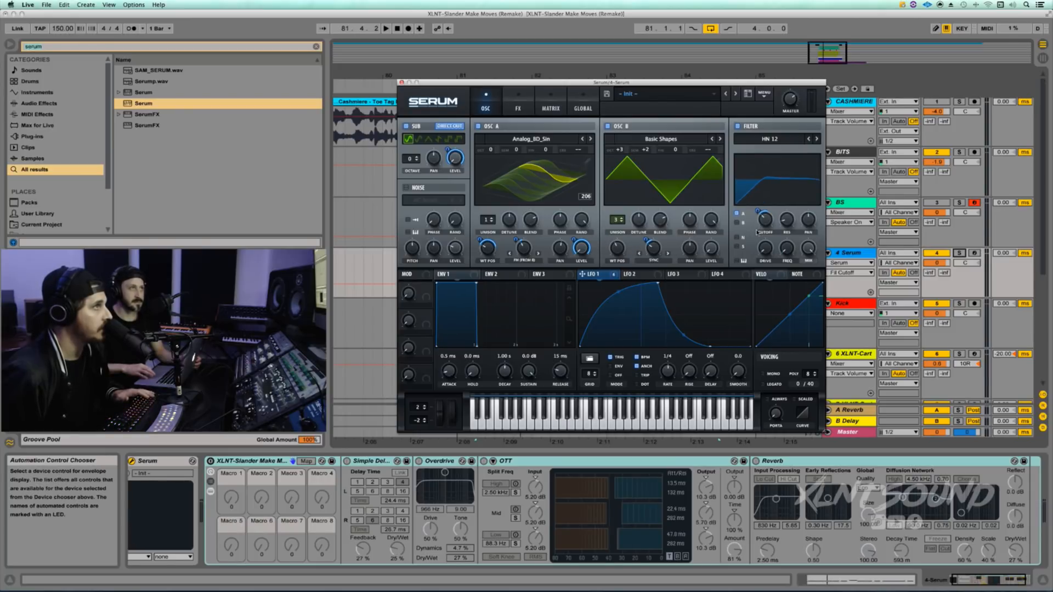
key(space)
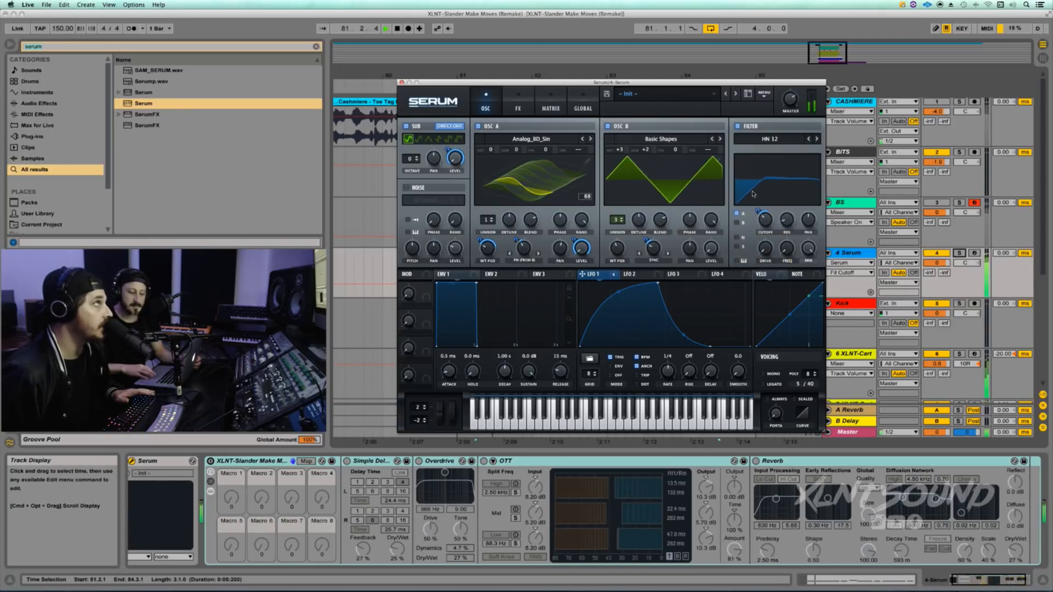
key(space)
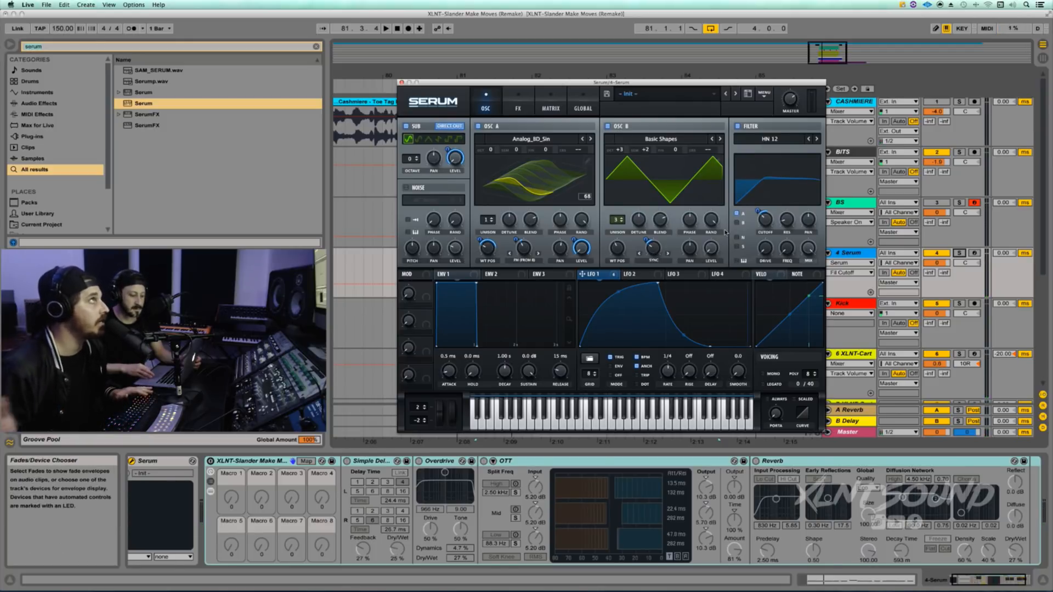
key(space)
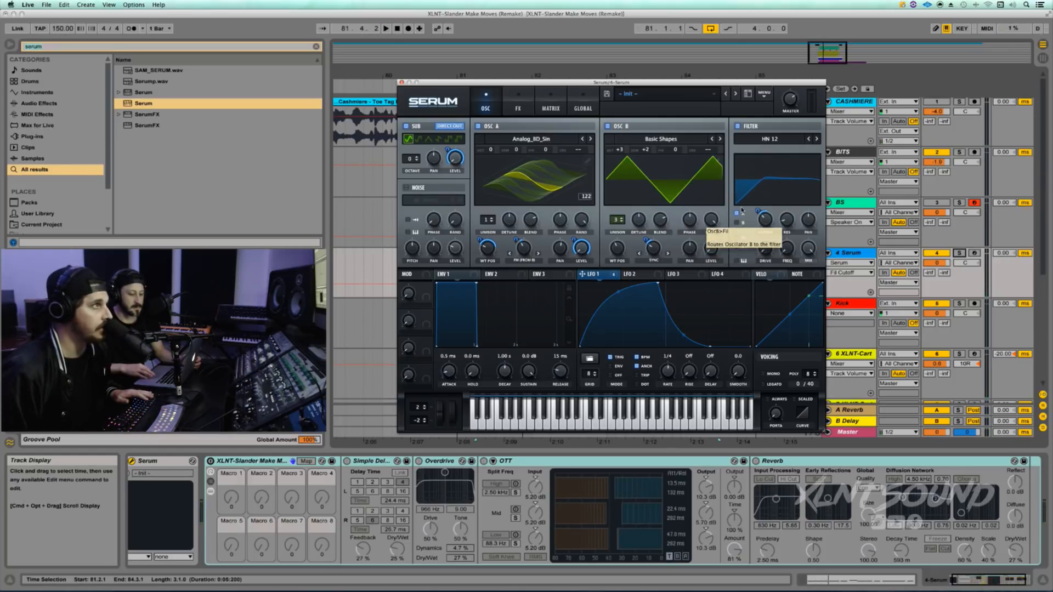
Step: Raise the filter resonance, modulate it with LFO 1 at an amount of 12, and audition the result
click(786, 219)
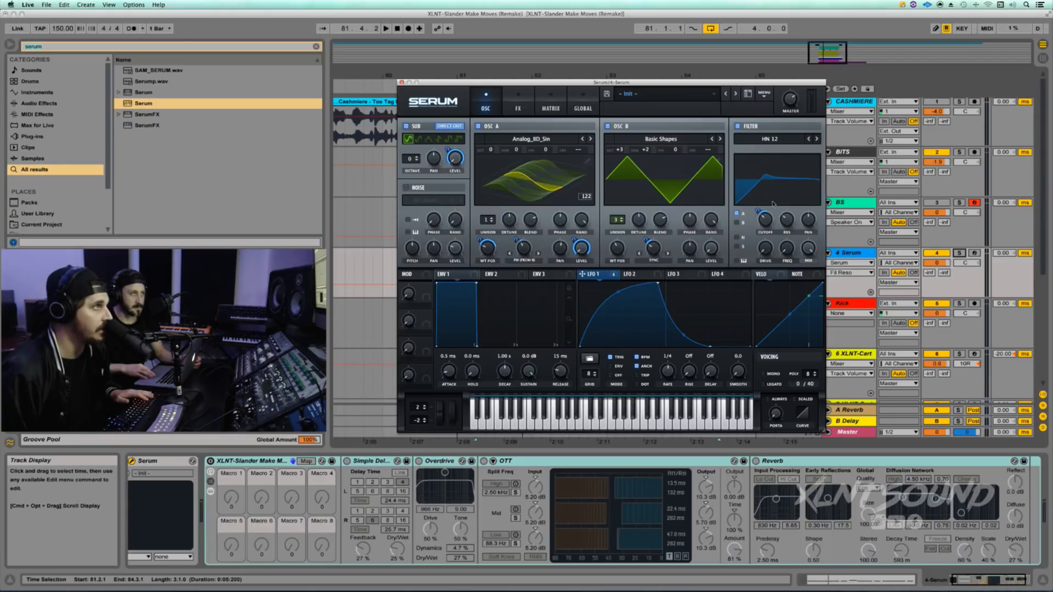
click(644, 277)
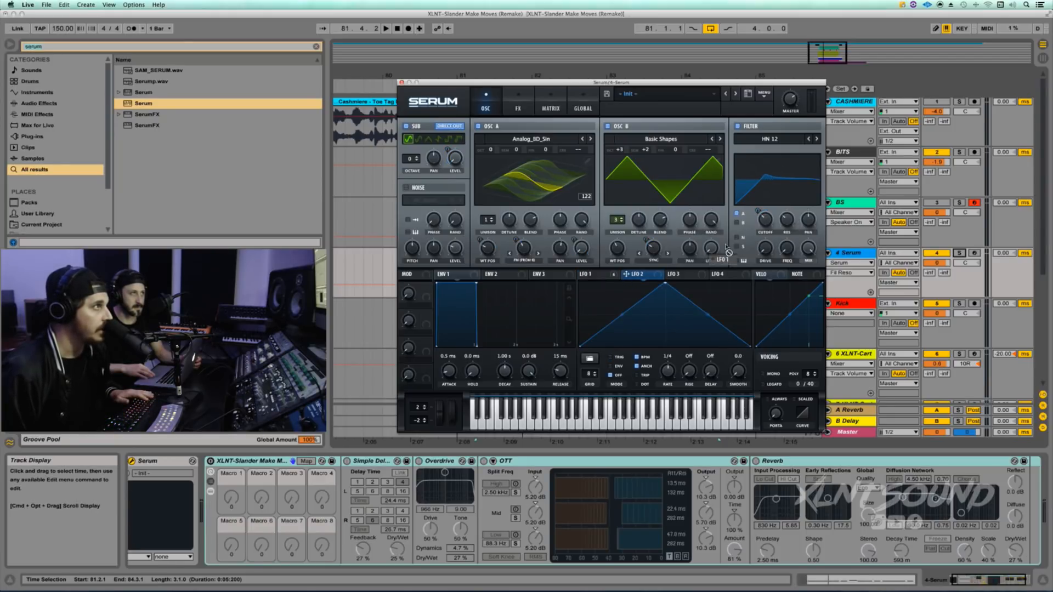
drag(589, 274, 783, 219)
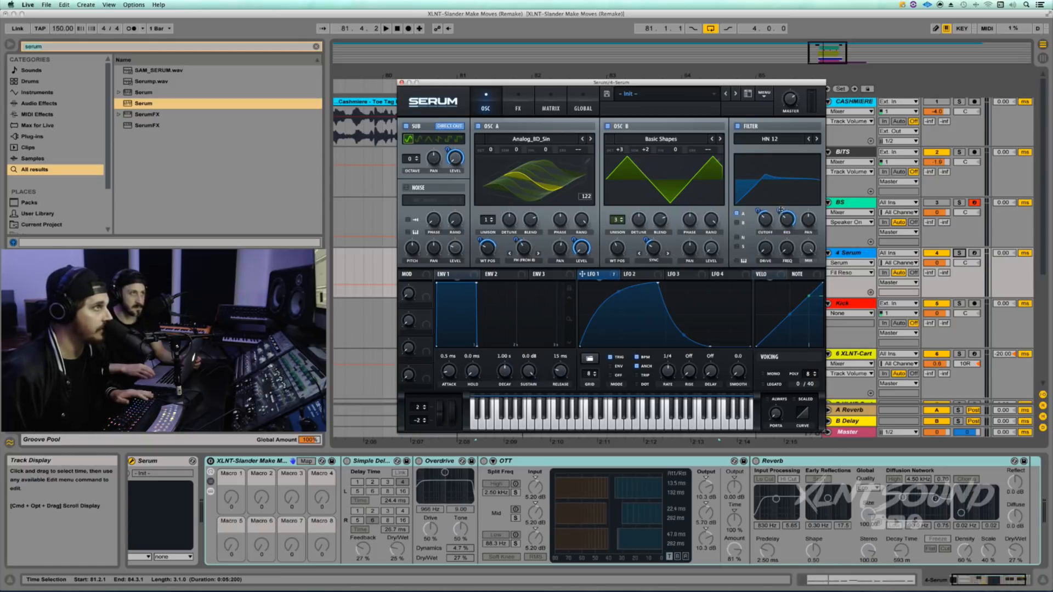
mouse_move(780, 234)
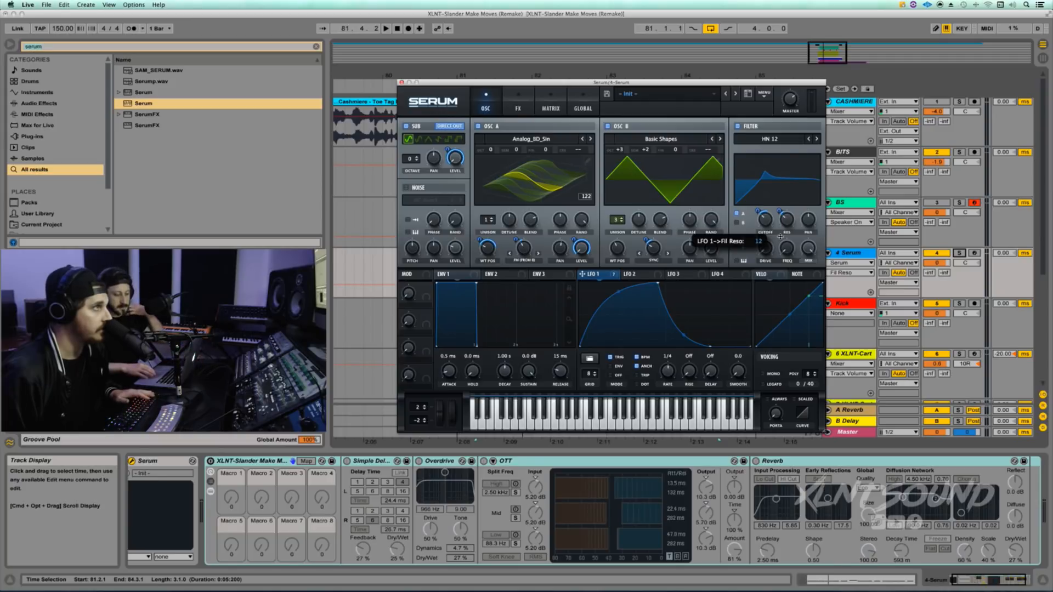
key(space)
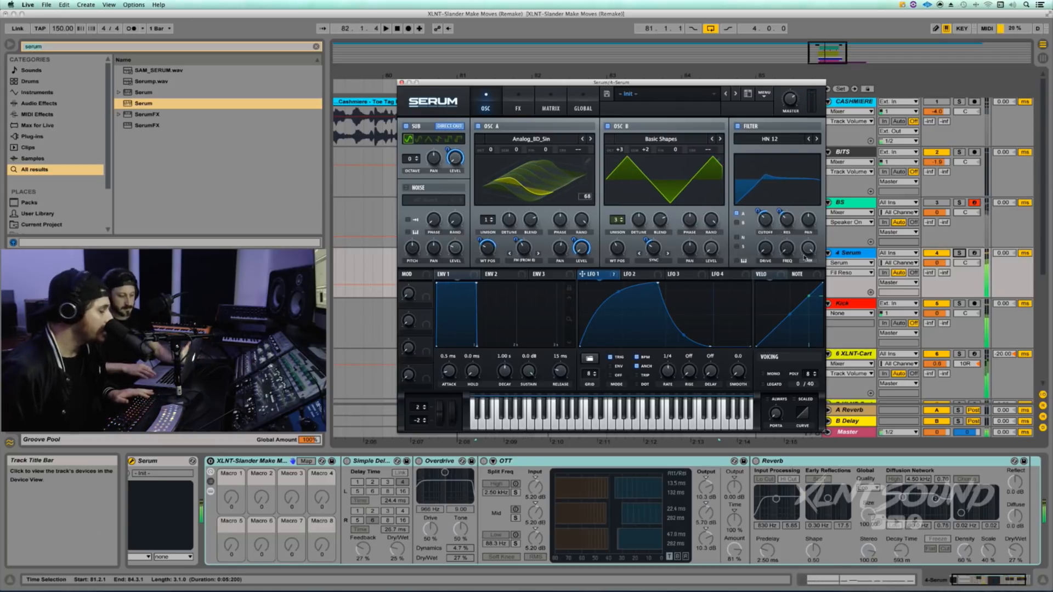
key(space)
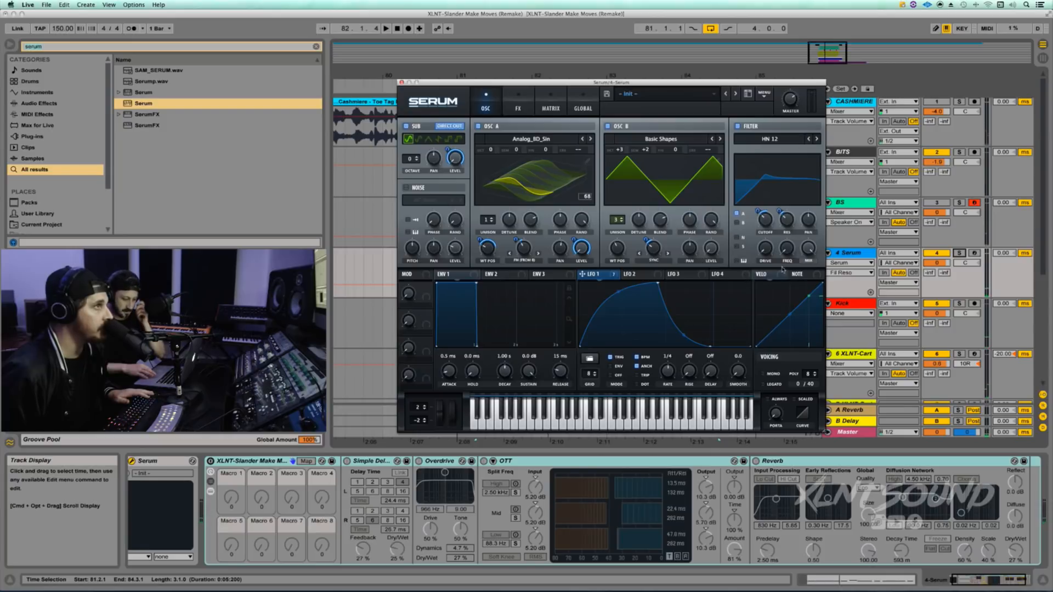
Step: Set the filter's Freq control to 34%, assign LFO 1 to it, and audition the loop
drag(783, 256, 785, 225)
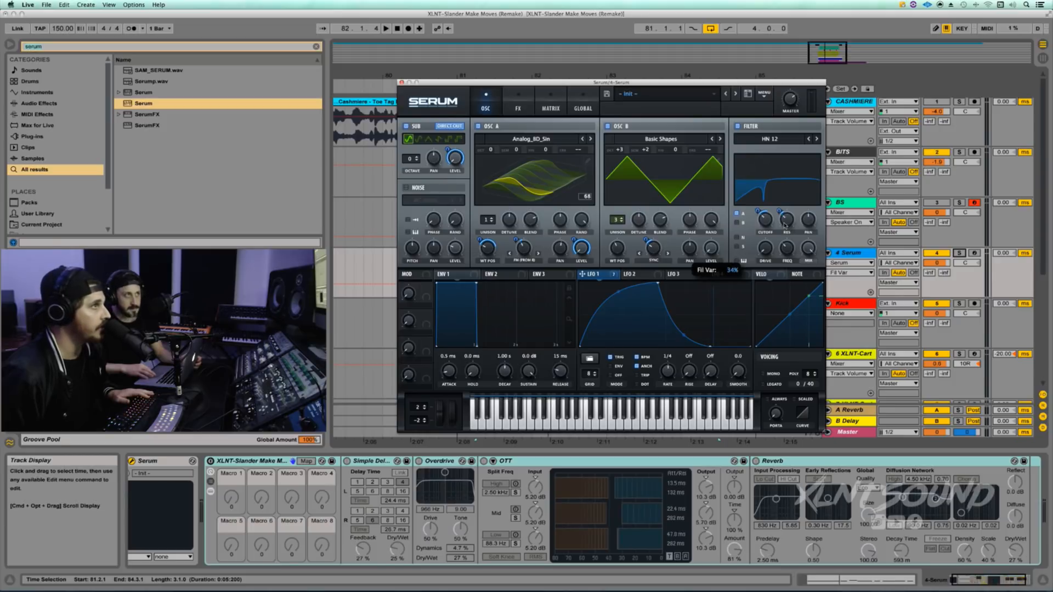
drag(784, 225, 785, 225)
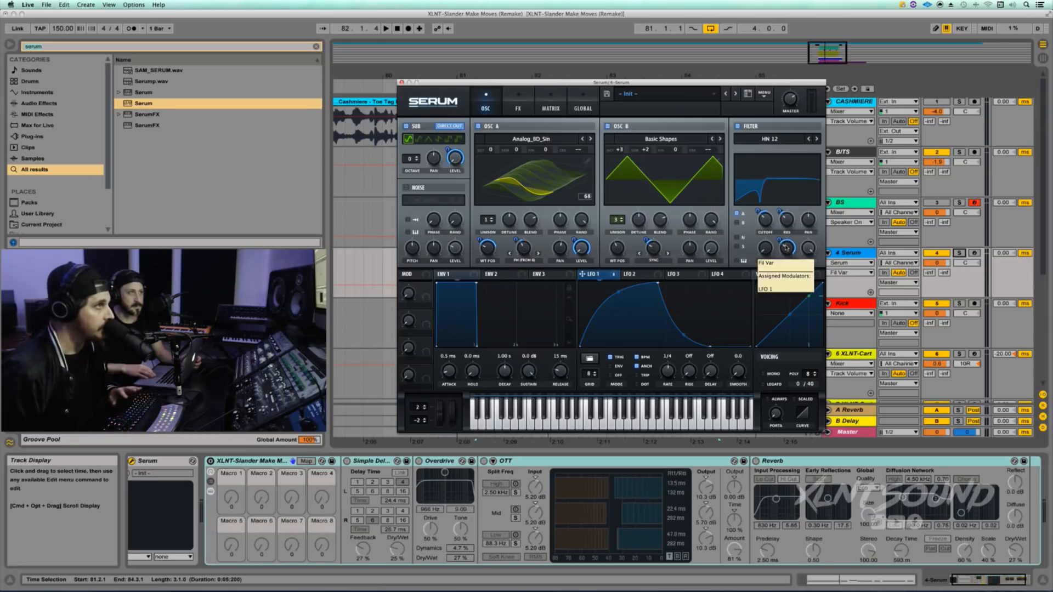
key(space)
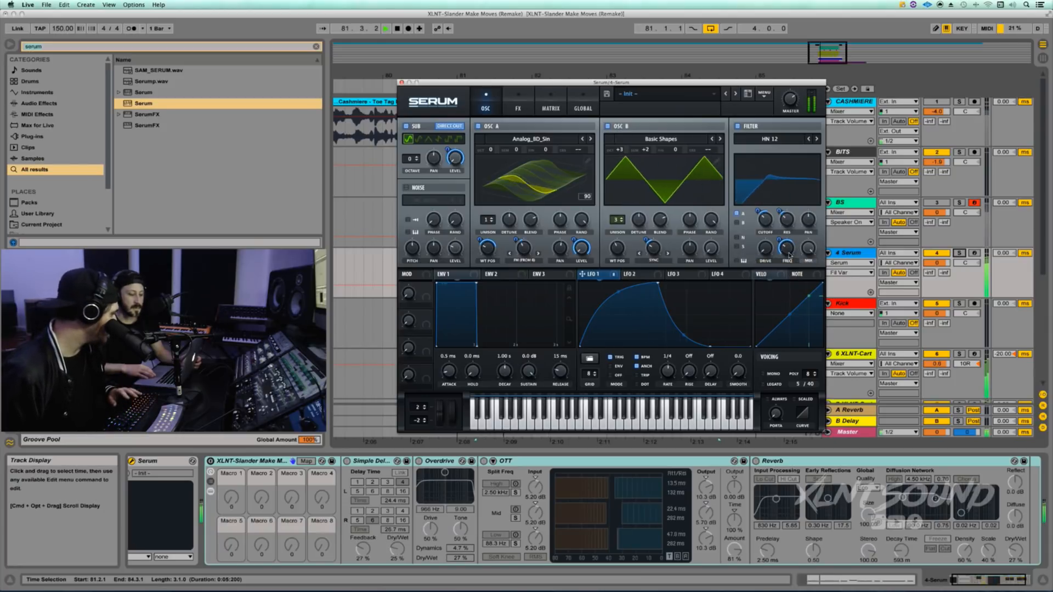
key(space)
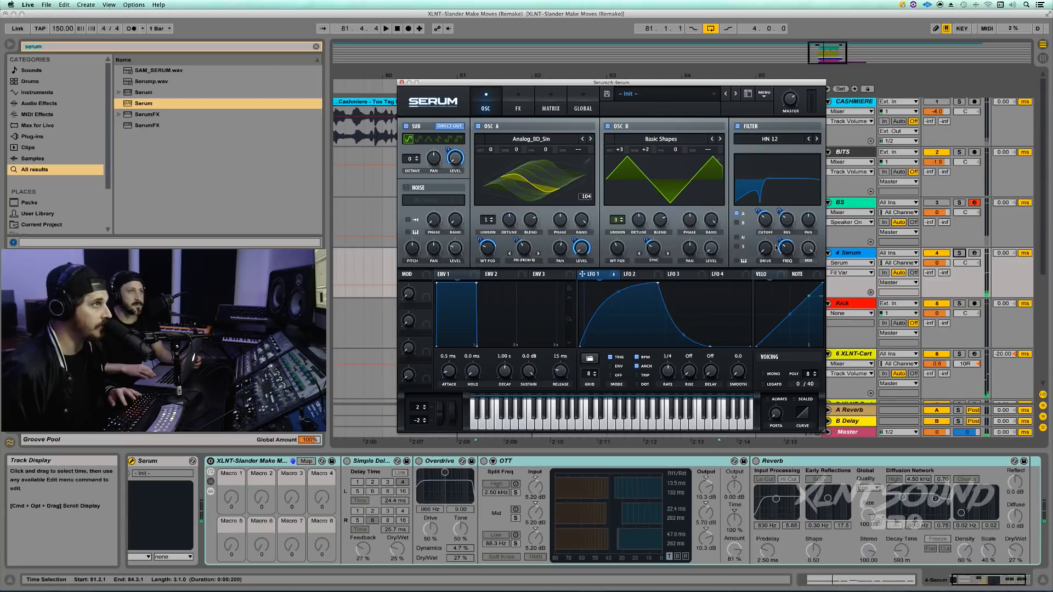
Step: Adjust LFO 1's modulation amount on the filter's Freq control and audition the bass in the mix
drag(779, 238, 783, 250)
key(space)
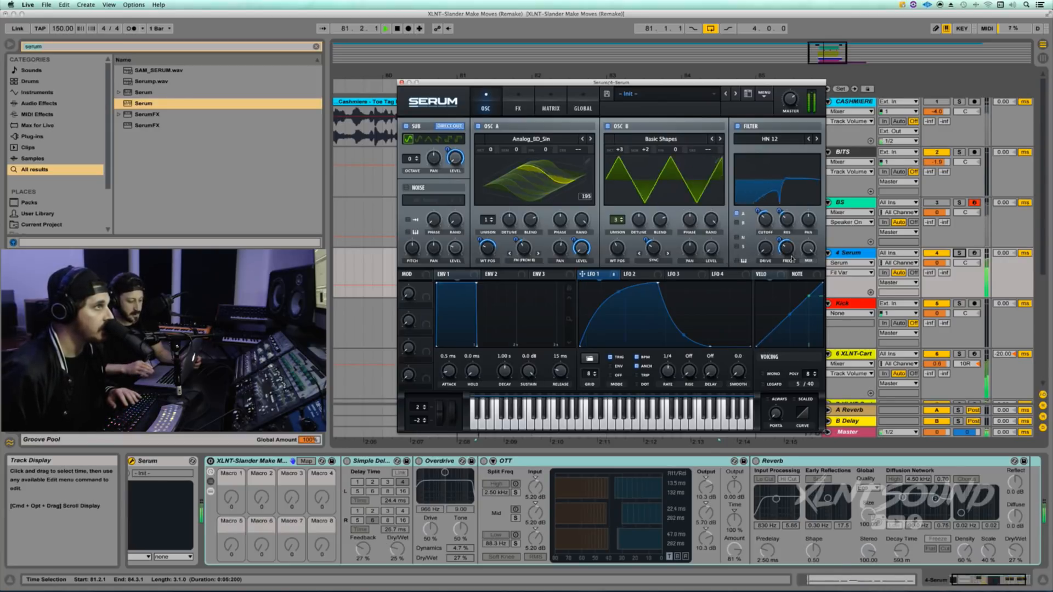
key(space)
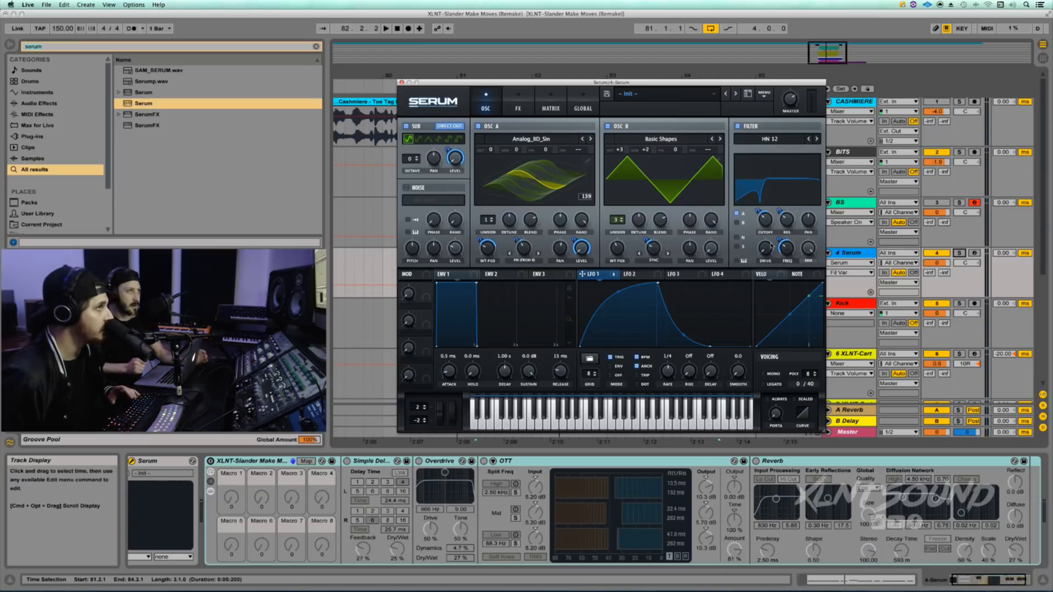
key(space)
key(space)
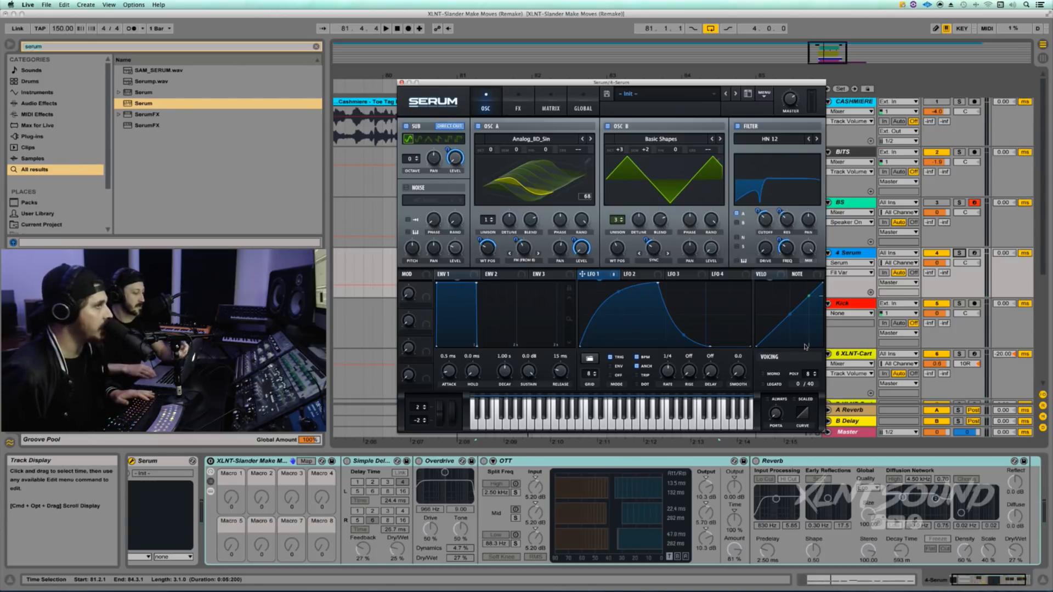
Step: Switch the voicing to Mono and enable the noise oscillator
click(763, 374)
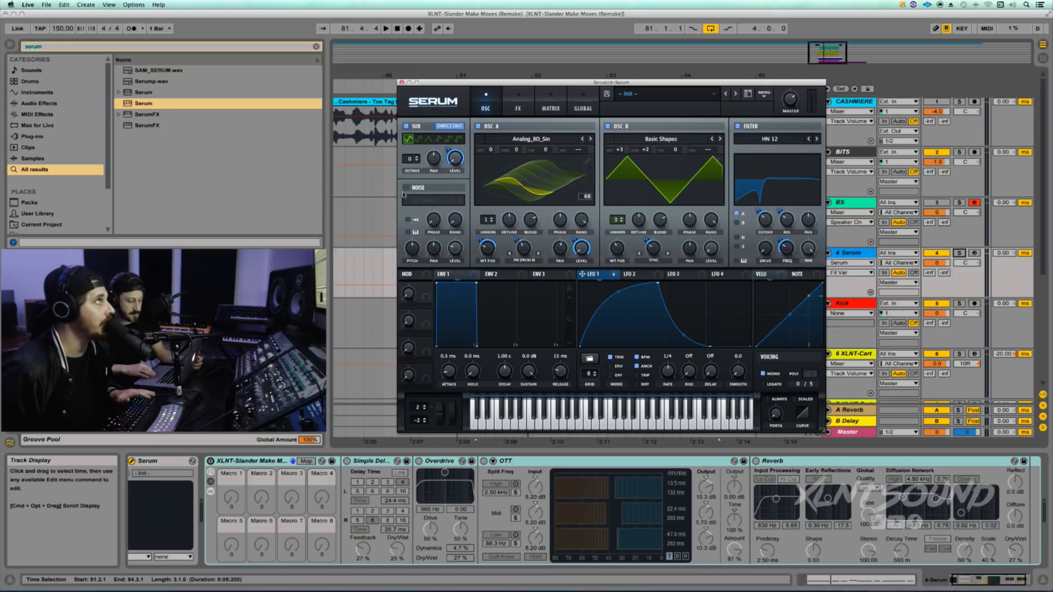
click(408, 188)
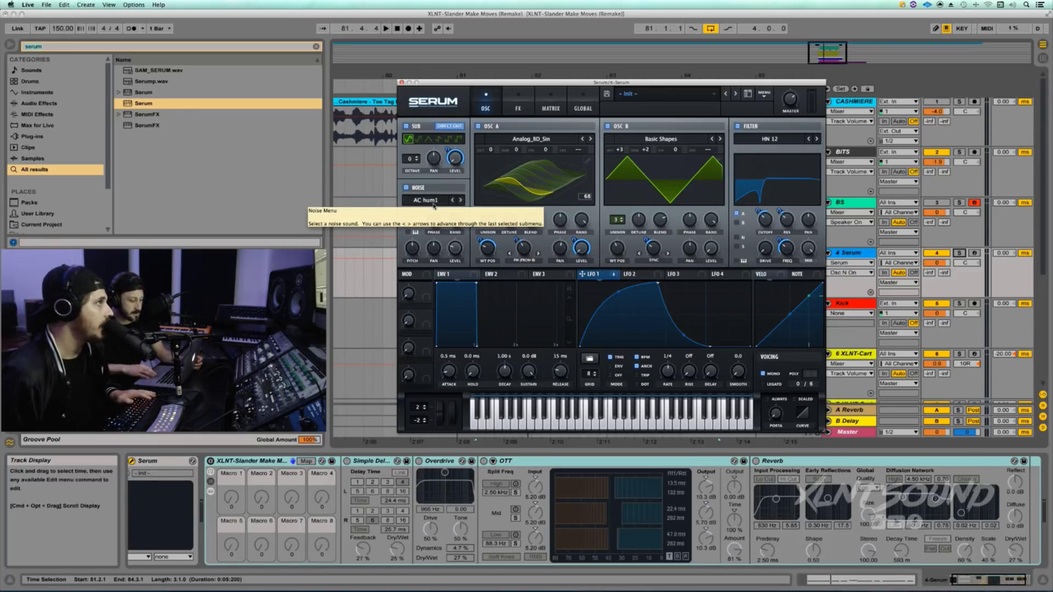
Step: Adjust the AC hum1 noise level with LFO 1 modulating it, and audition the loop
click(453, 248)
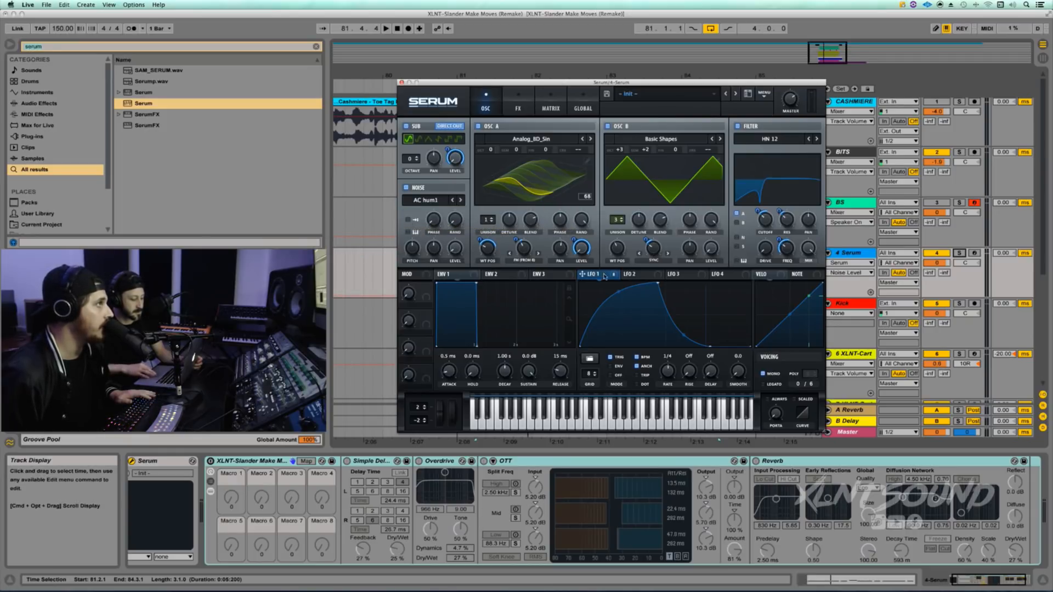
drag(454, 251, 451, 269)
key(space)
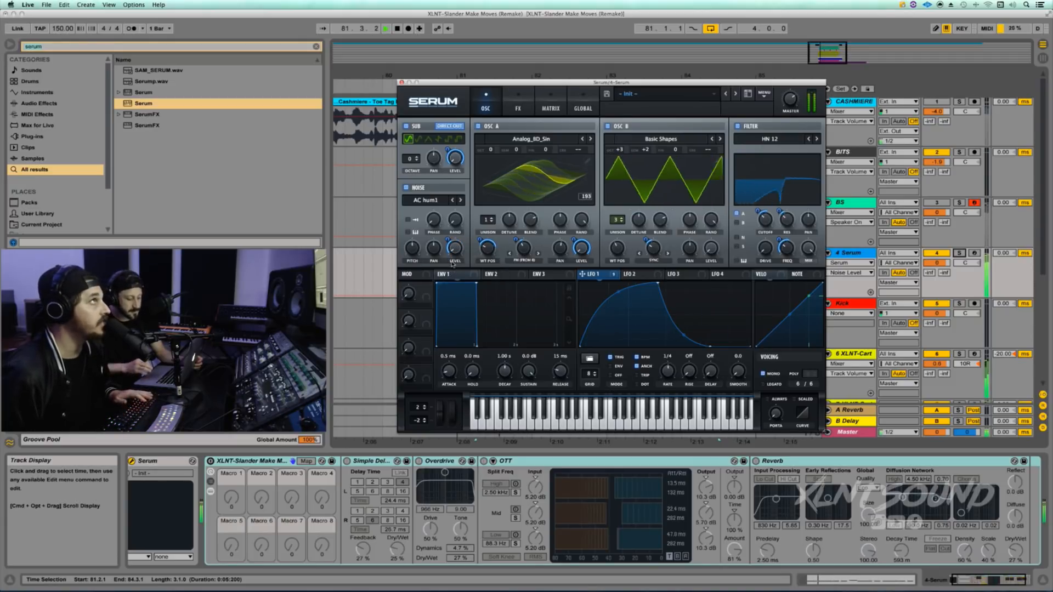
key(space)
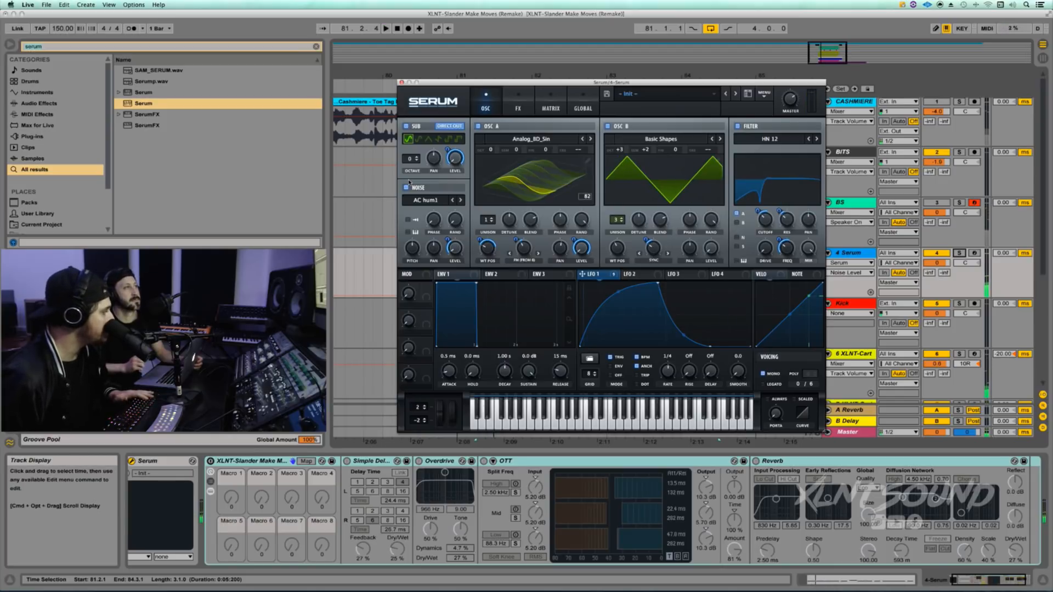
key(space)
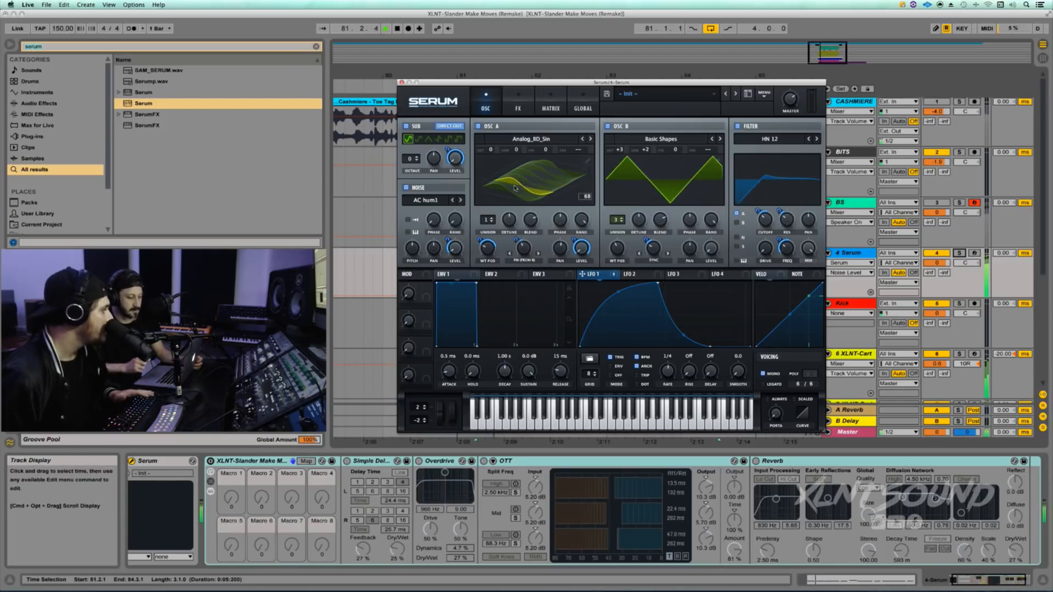
key(space)
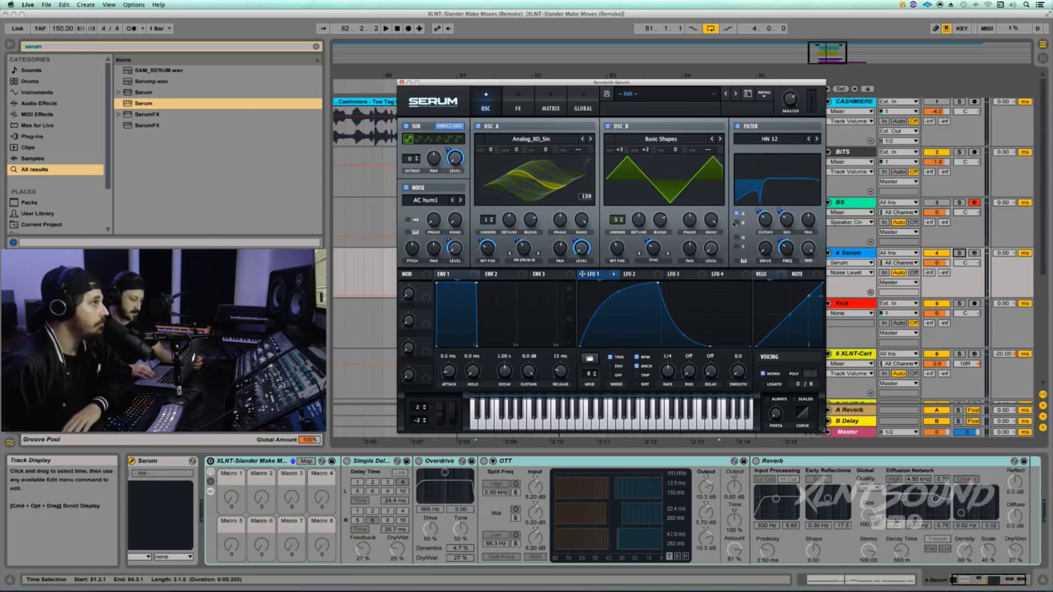
Step: Level LFO 2's triangle shape into a flat line at about mid-height
click(639, 274)
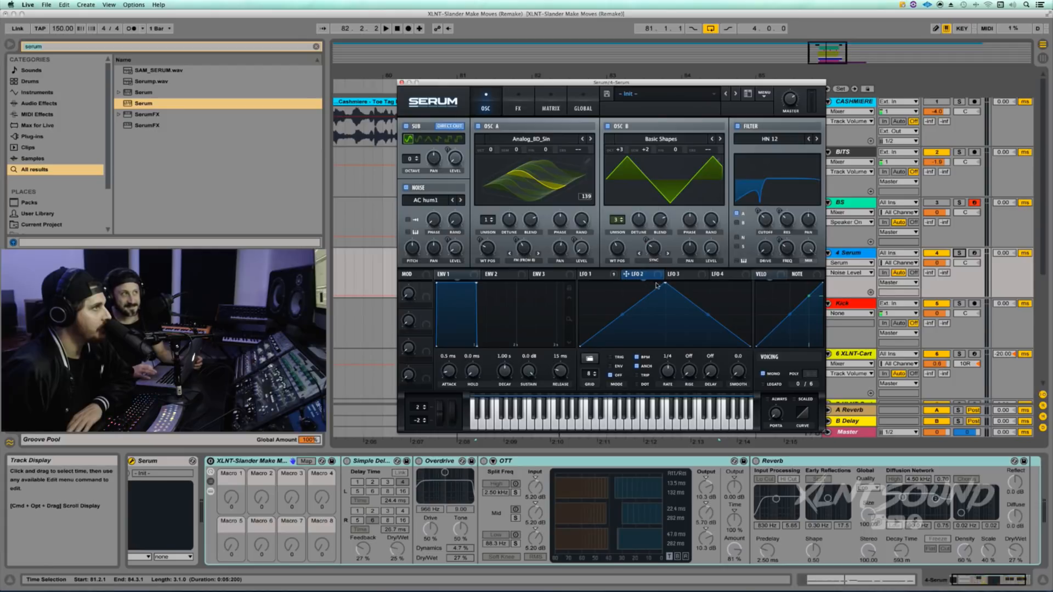
drag(665, 283, 663, 312)
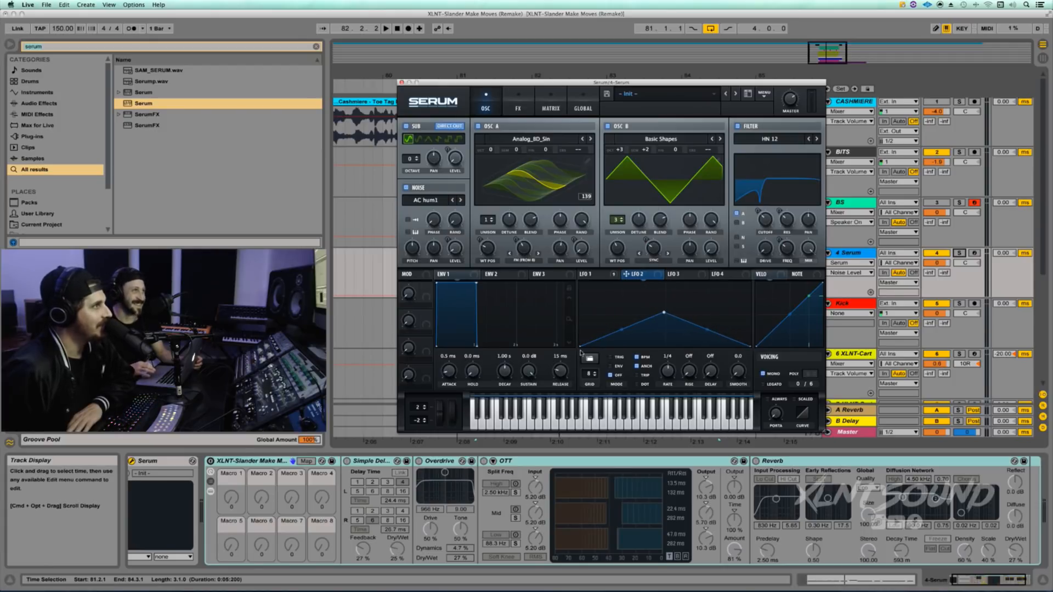
drag(580, 347, 579, 312)
drag(658, 311, 658, 314)
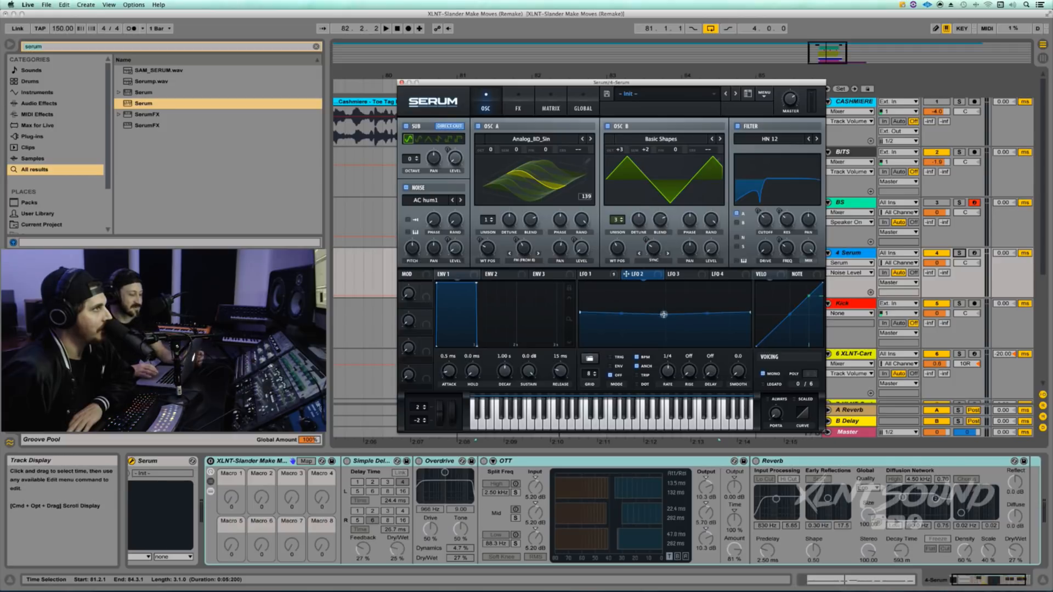
Step: Load the flat 50 shape into LFO 2 and add points that form a small bump at the start of the line
click(589, 358)
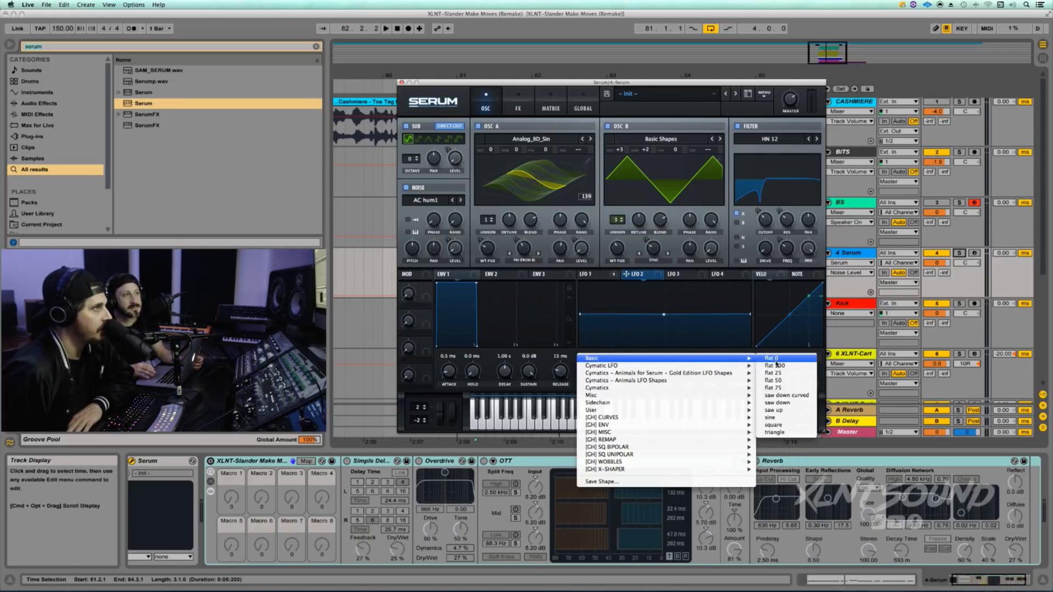
click(775, 379)
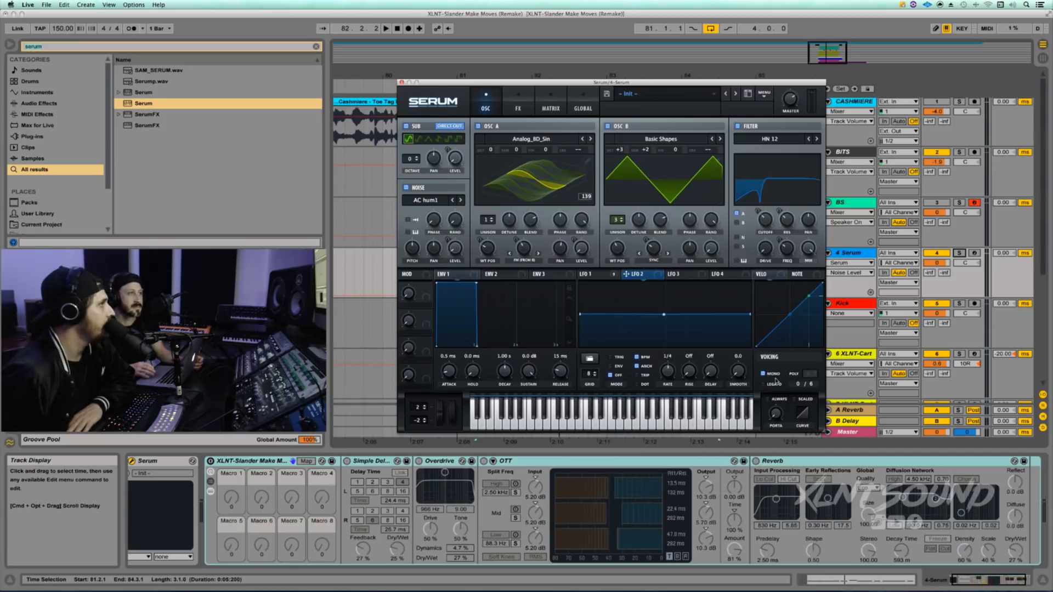
double_click(601, 315)
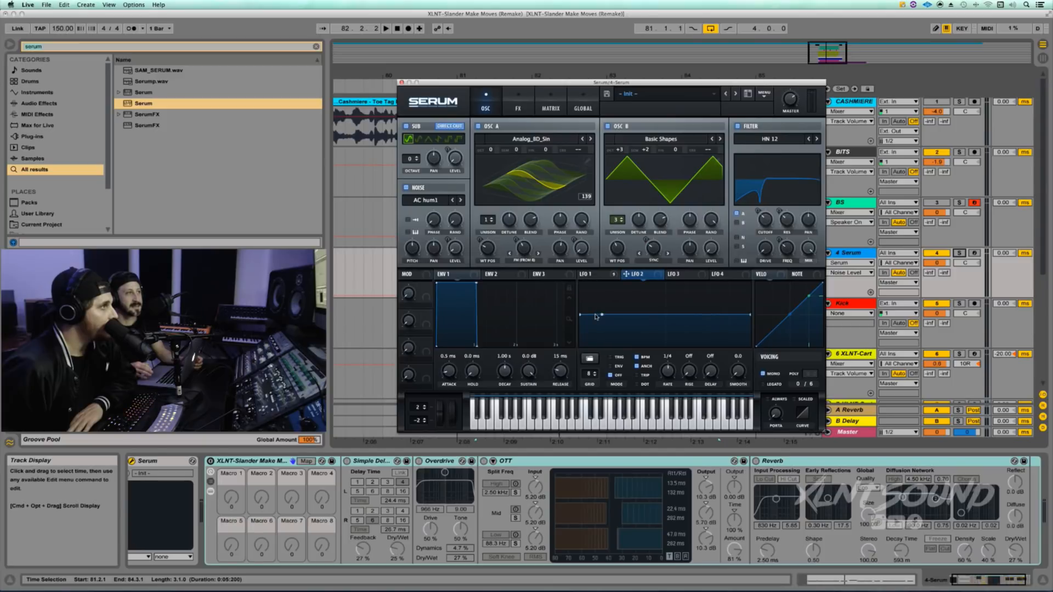
double_click(591, 309)
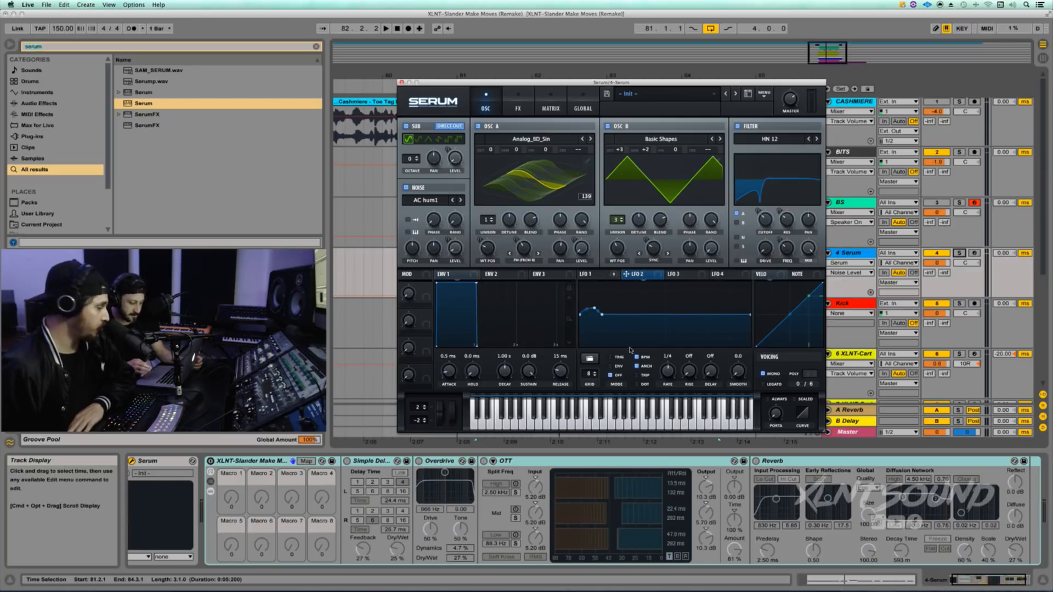
Step: Set LFO 2 to Trig mode with a rate of 2 bar
click(610, 358)
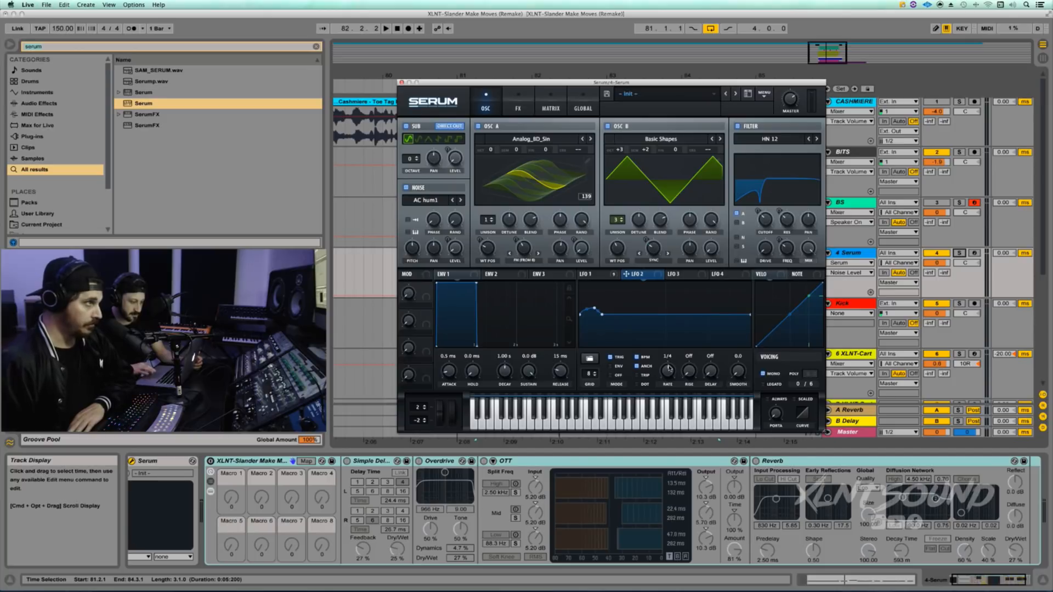
drag(671, 369, 667, 382)
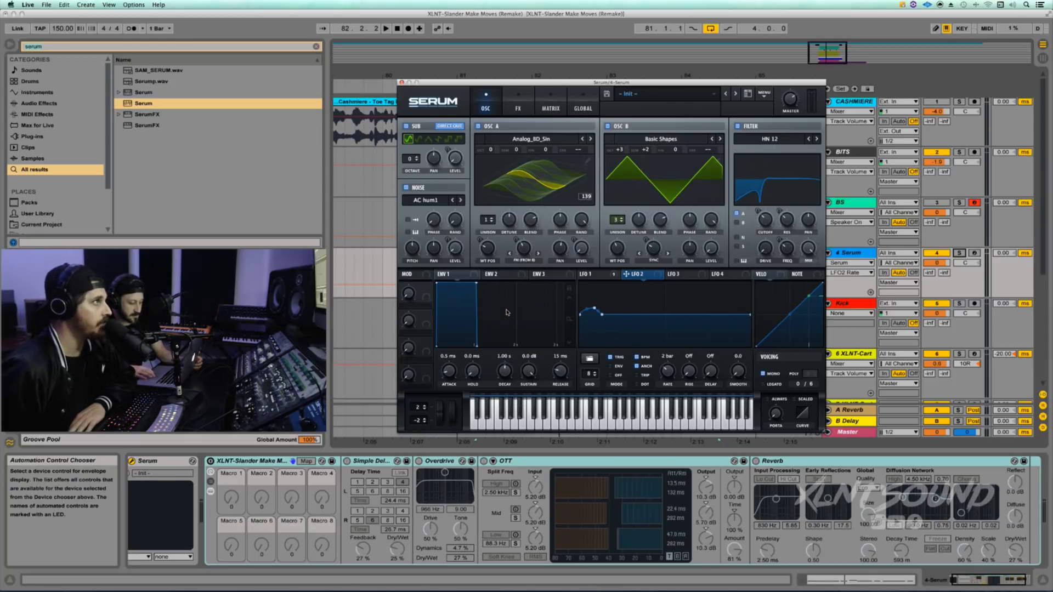
drag(426, 287, 645, 152)
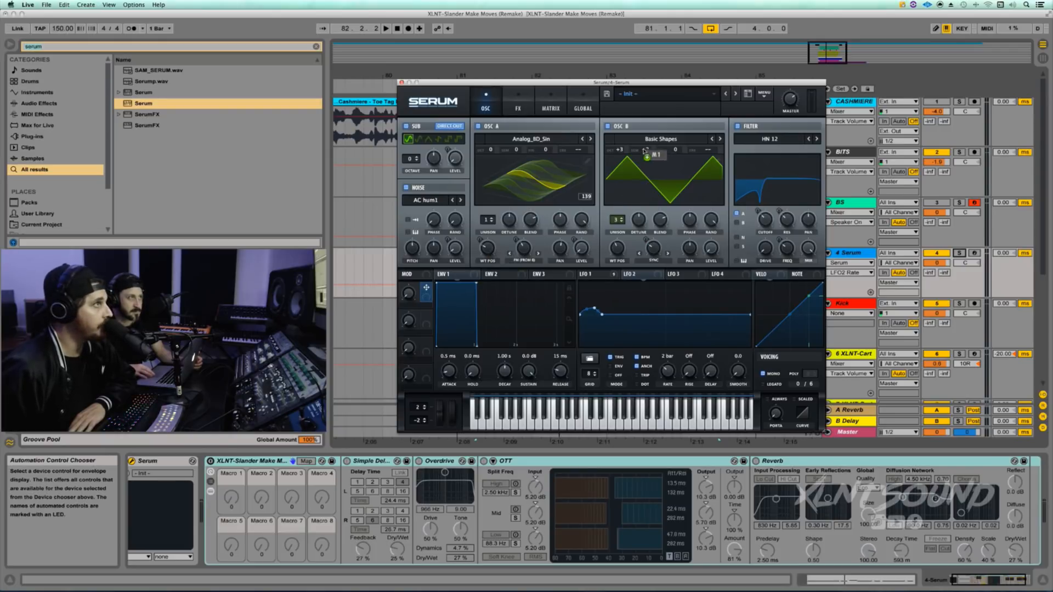
drag(645, 151, 651, 153)
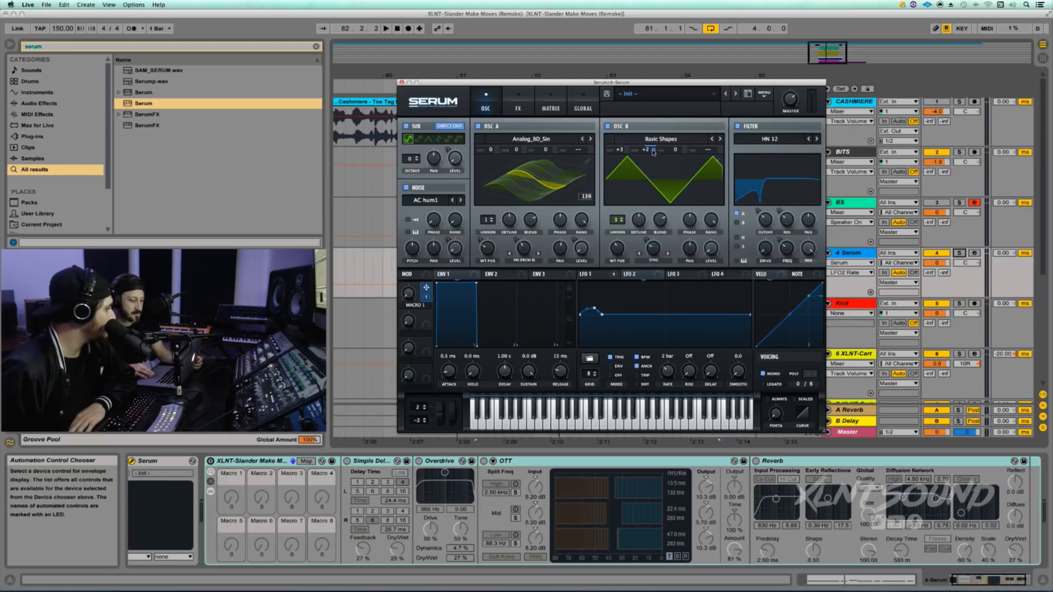
click(551, 105)
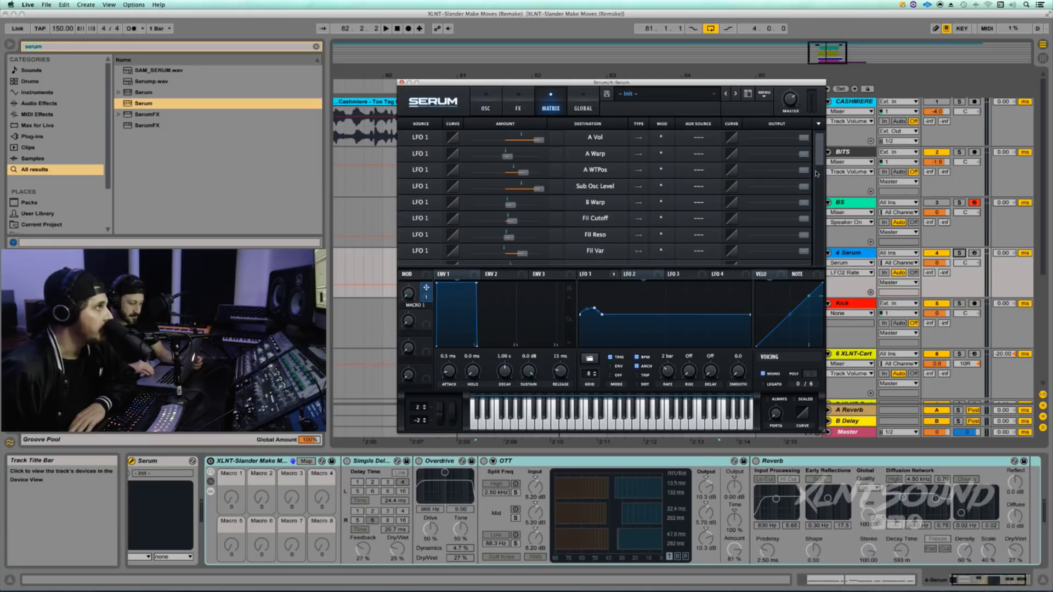
scroll(817, 163, down, 3)
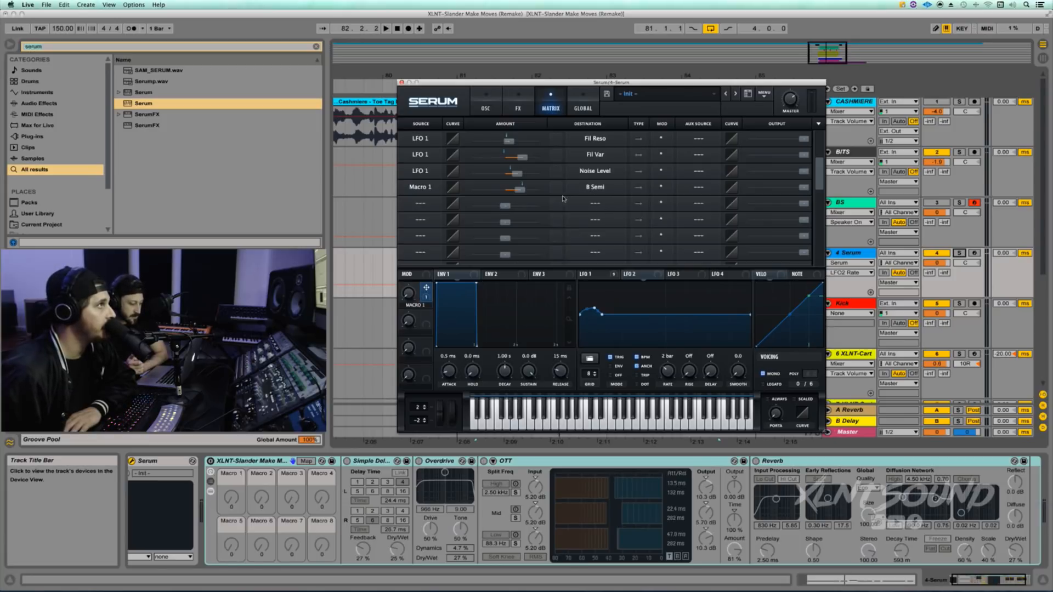
click(485, 108)
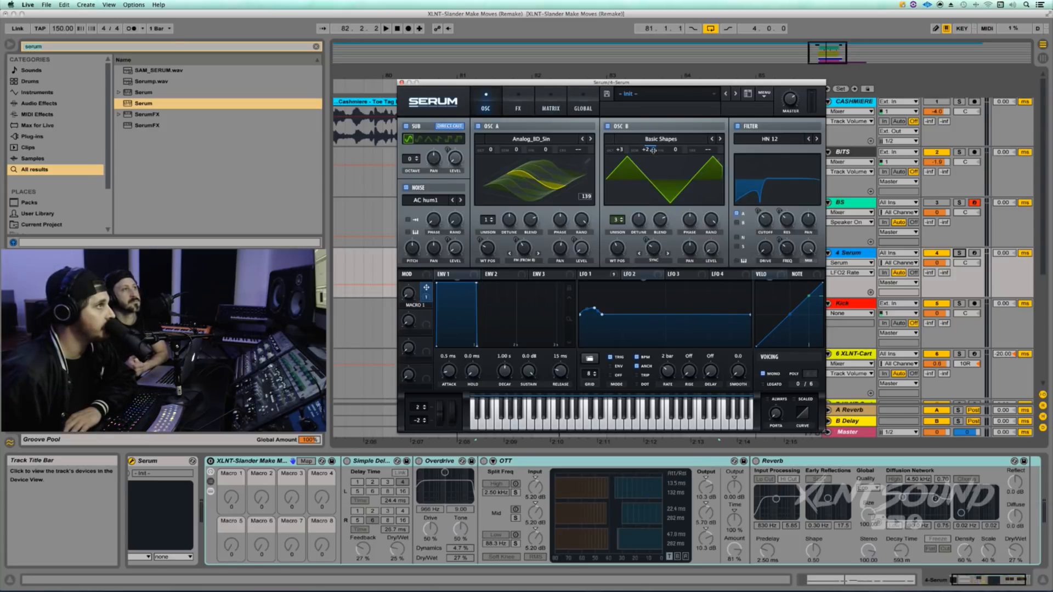
right_click(652, 150)
click(672, 184)
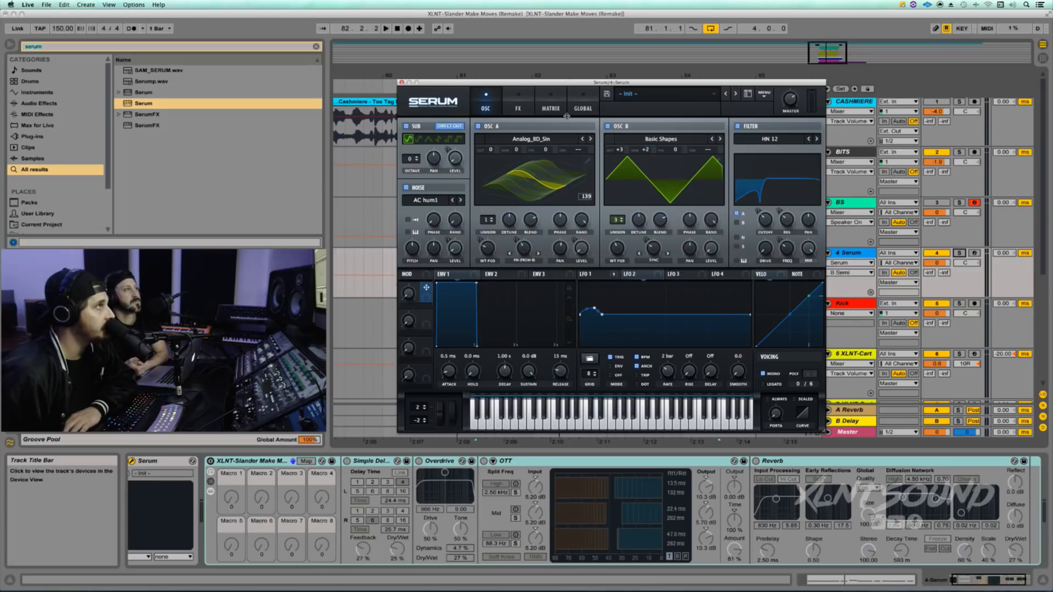
Step: Add a modulation matrix row with Macro 1 as the source and Mast.Tun as the destination
click(548, 108)
click(584, 107)
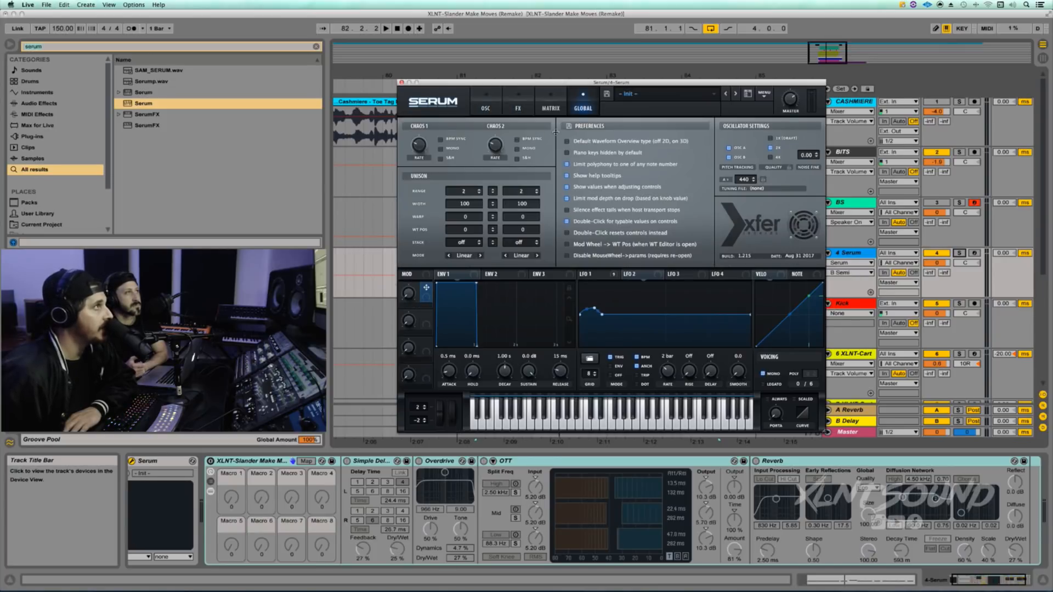
click(550, 107)
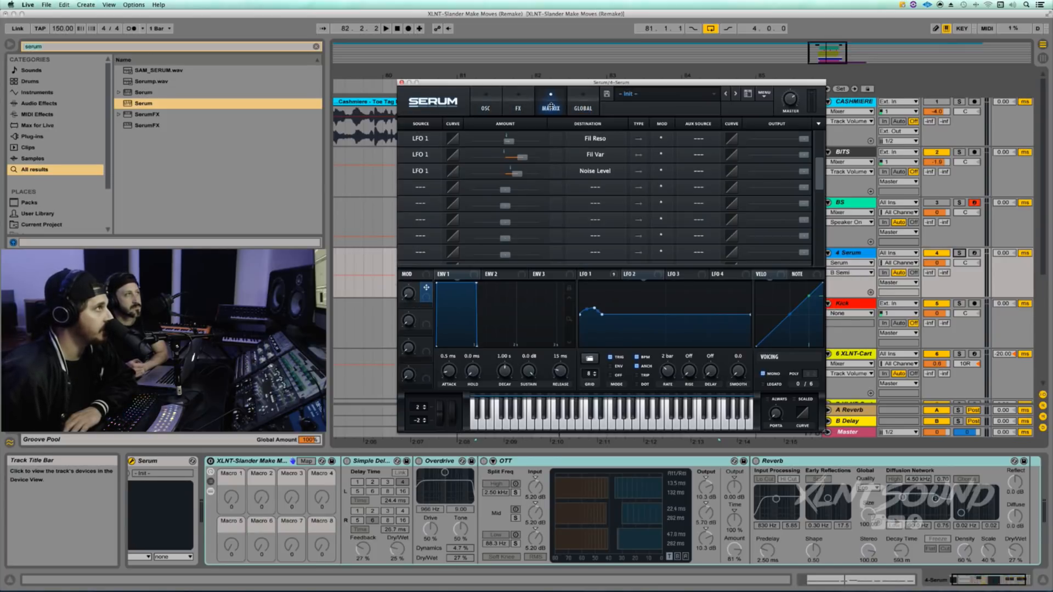
click(420, 188)
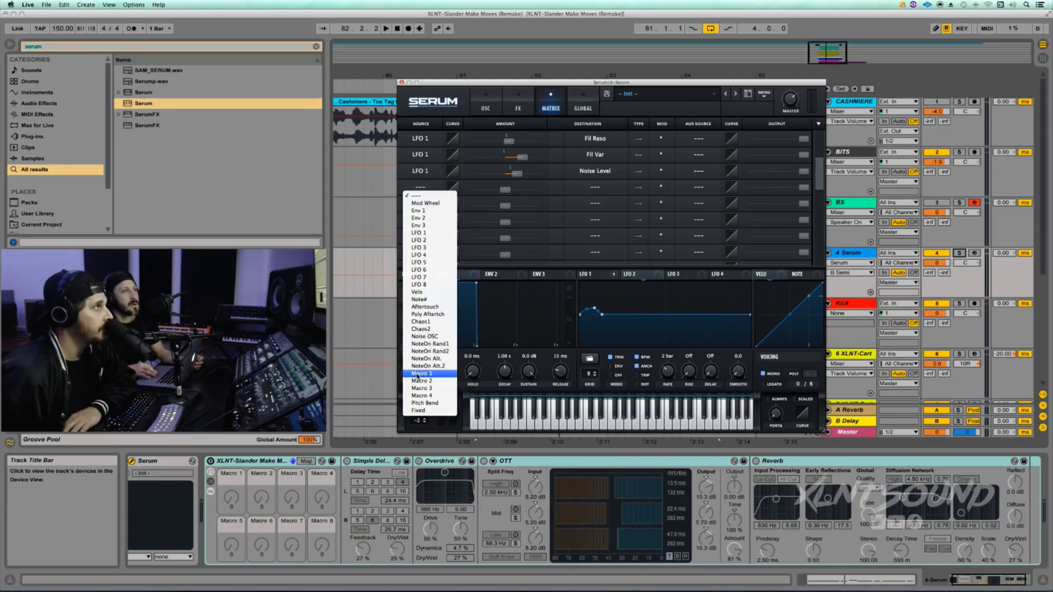
click(418, 374)
click(570, 190)
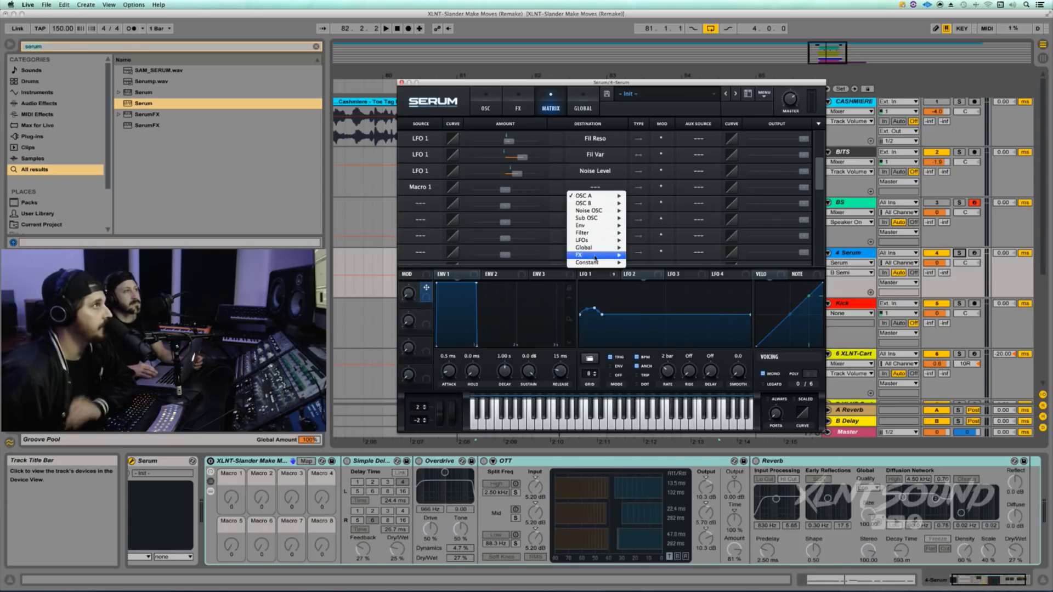
mouse_move(599, 229)
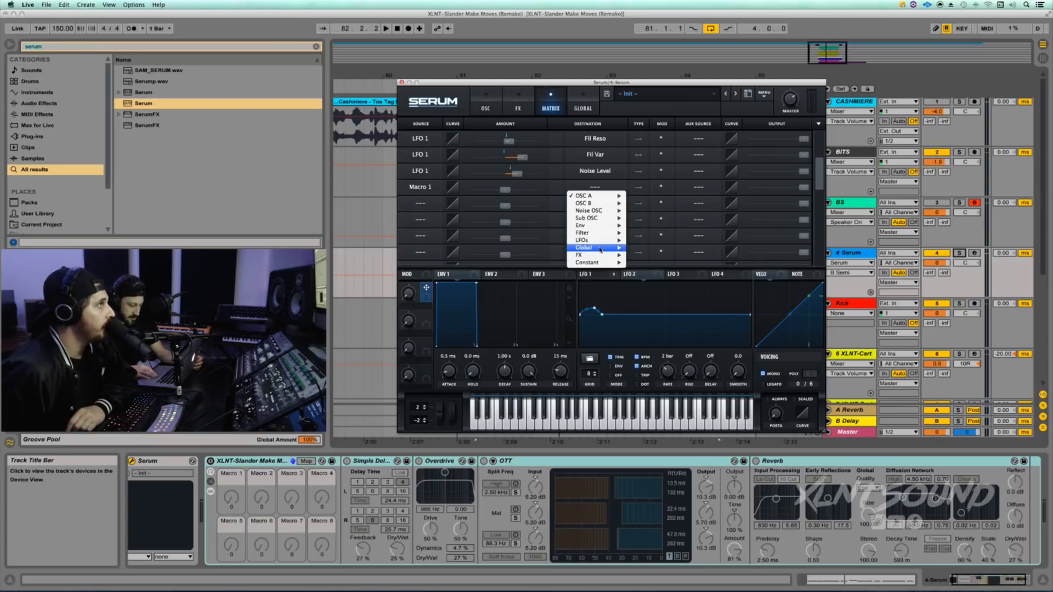
mouse_move(585, 247)
click(640, 255)
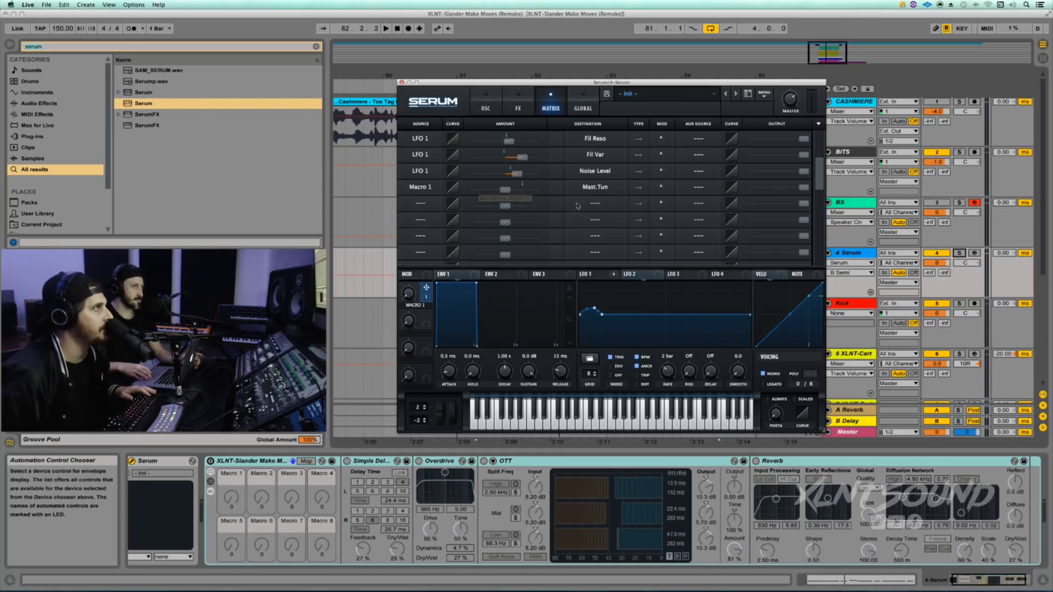
Step: Raise Macro 1's modulation amount on the master tuning slightly above zero and audition the loop
drag(505, 190, 512, 193)
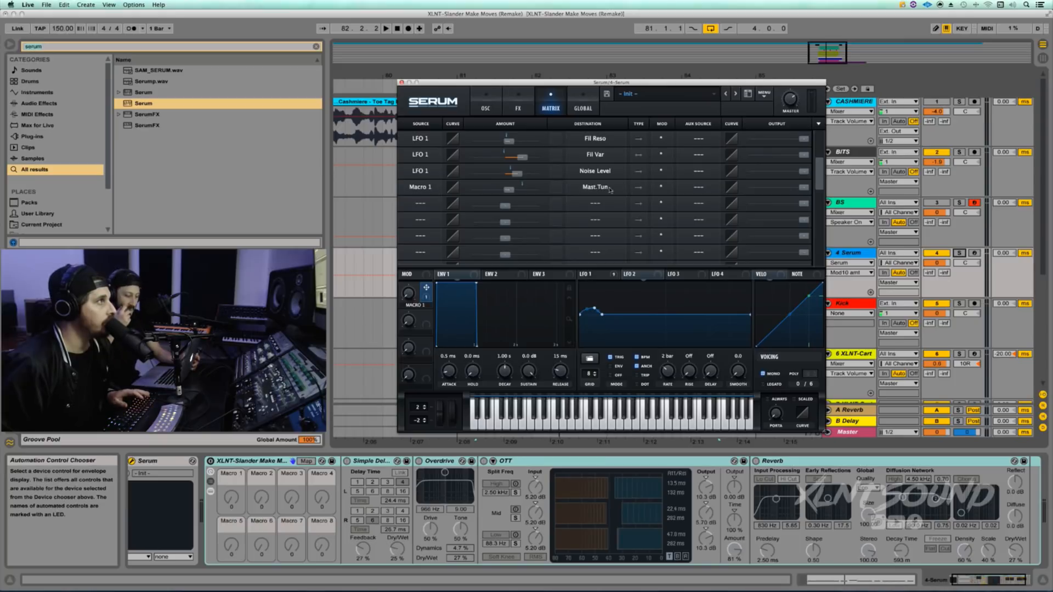
key(space)
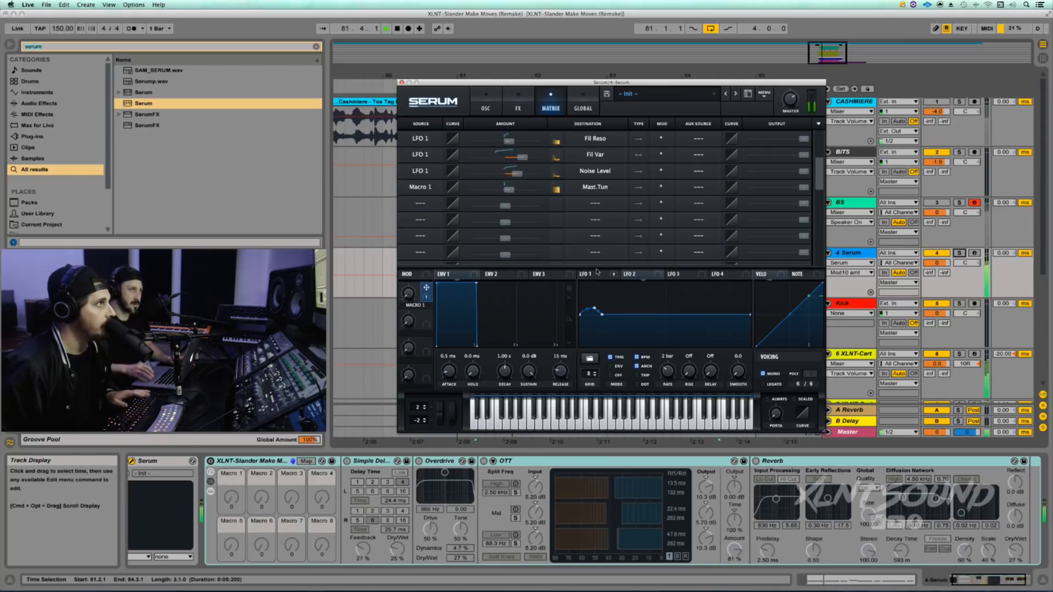
key(space)
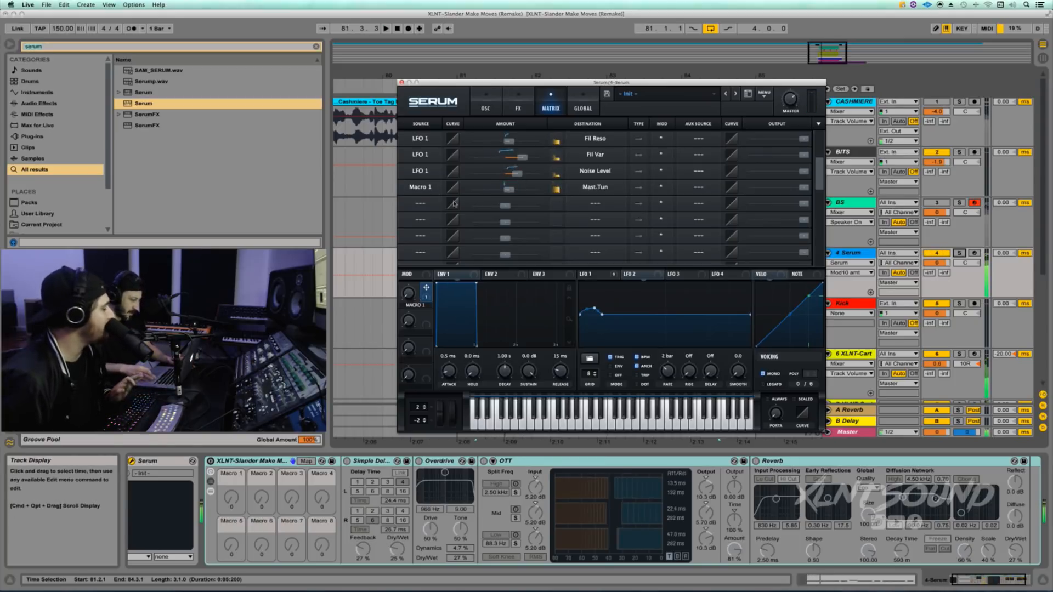
Step: Choose Macro 2 as the source of the next free matrix row and rename Macro 1 as Master
click(421, 204)
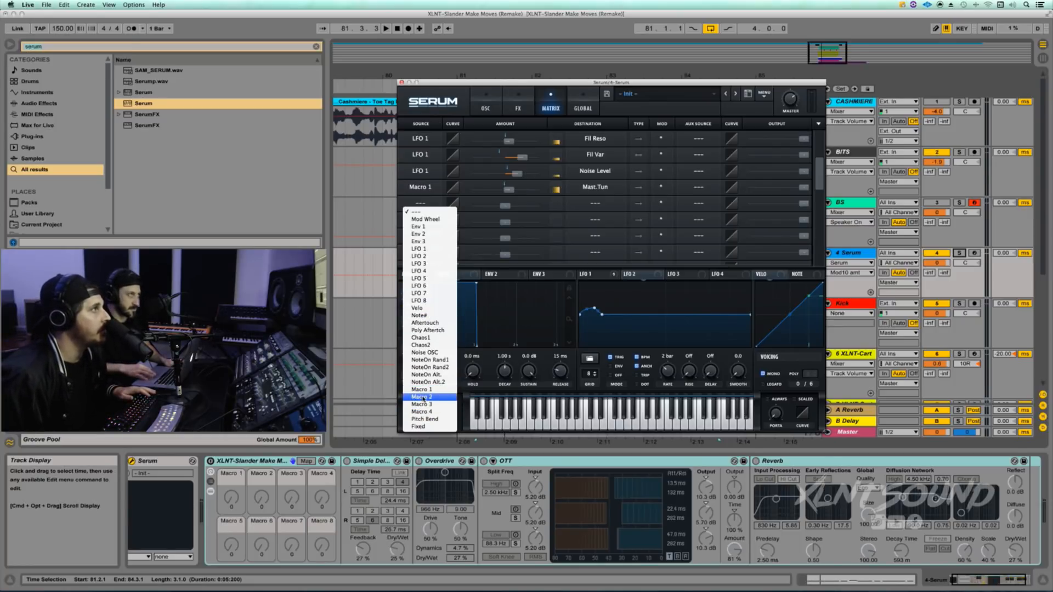
click(420, 397)
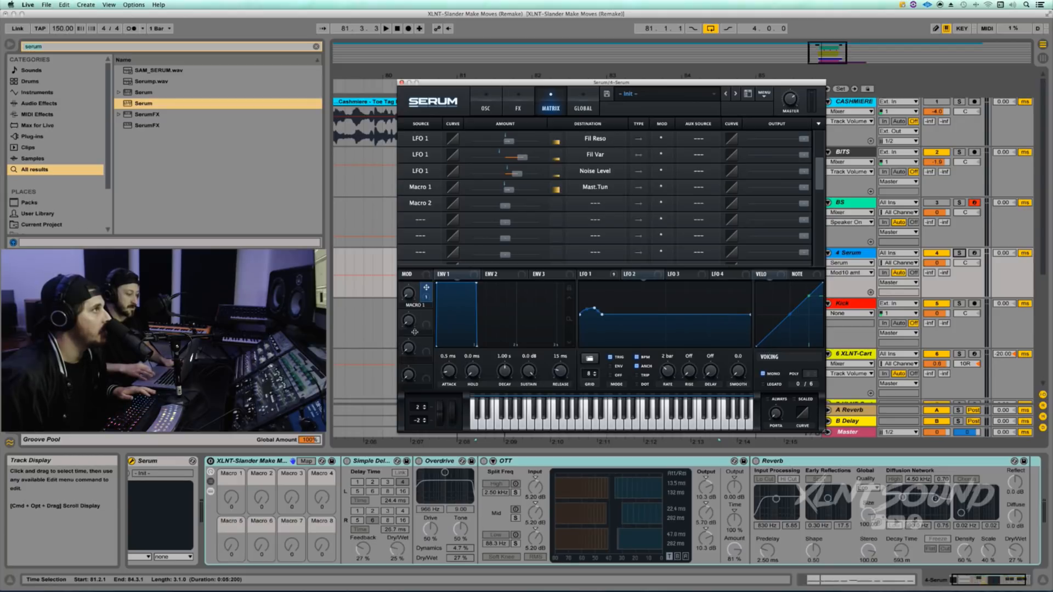
double_click(414, 304)
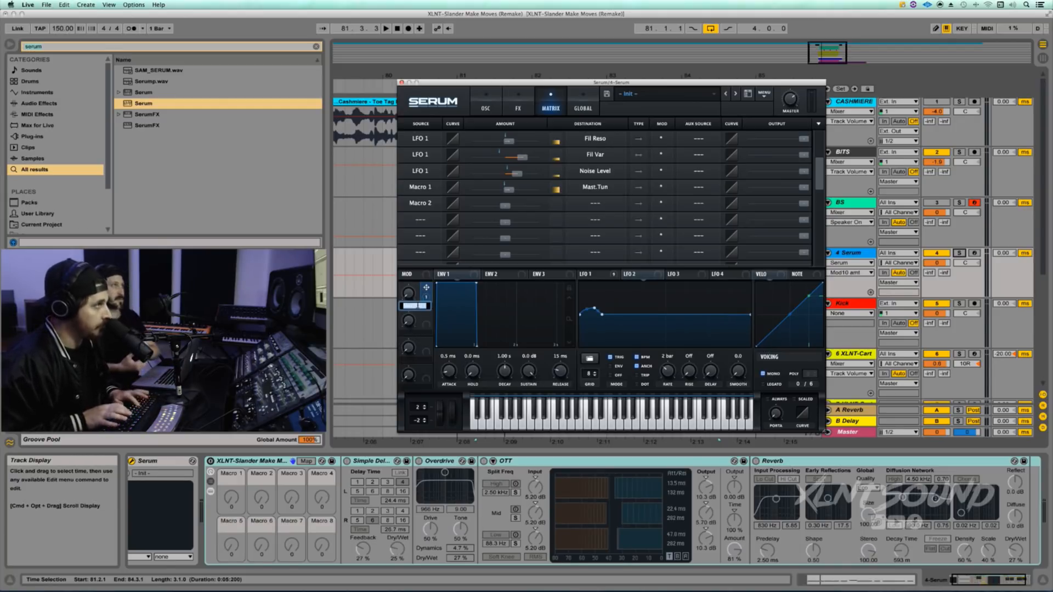
text(AM)
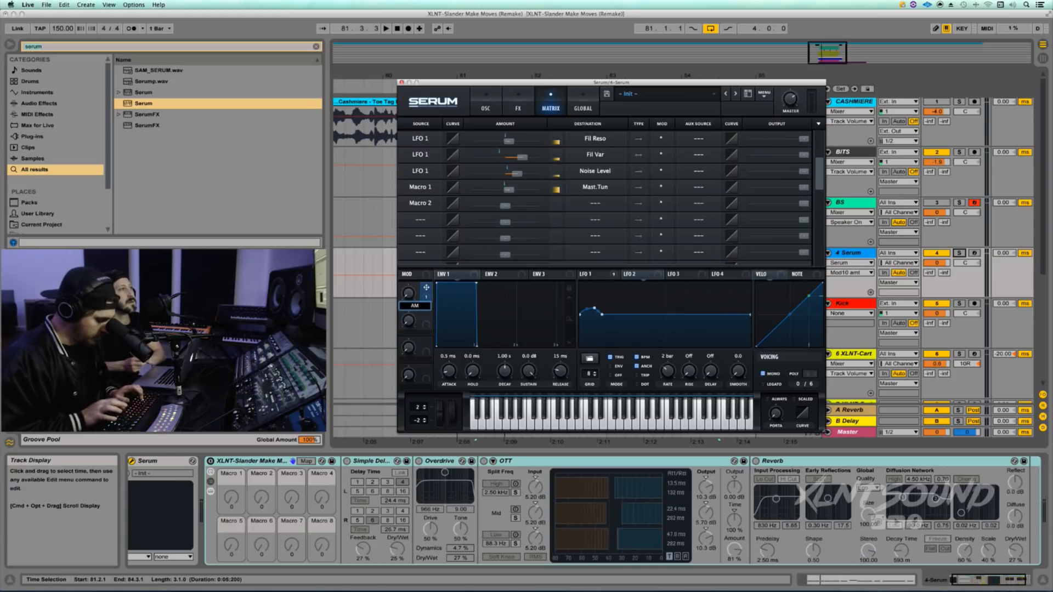
text(Master)
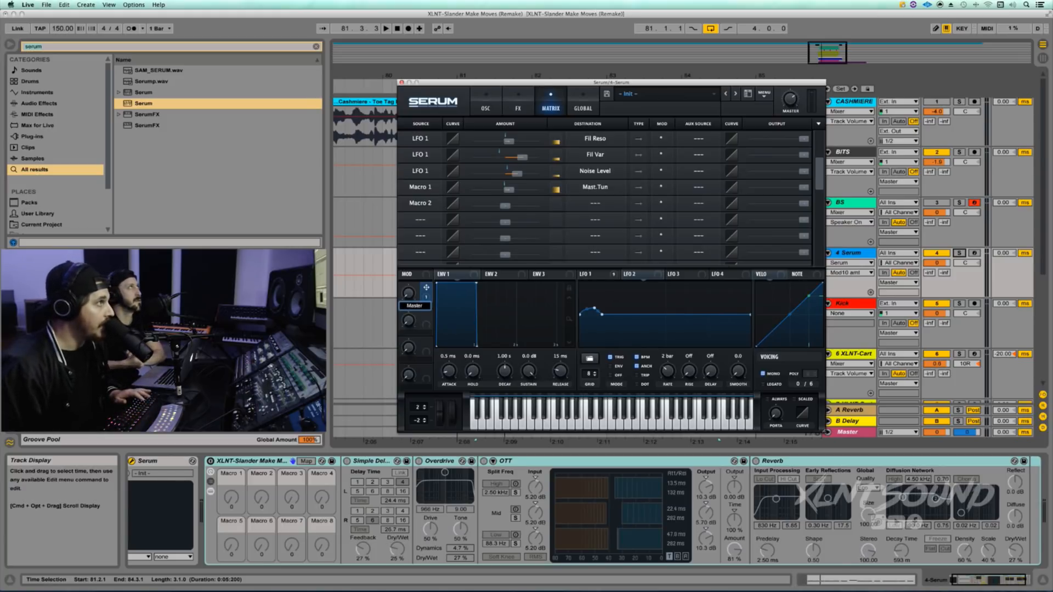
key(Return)
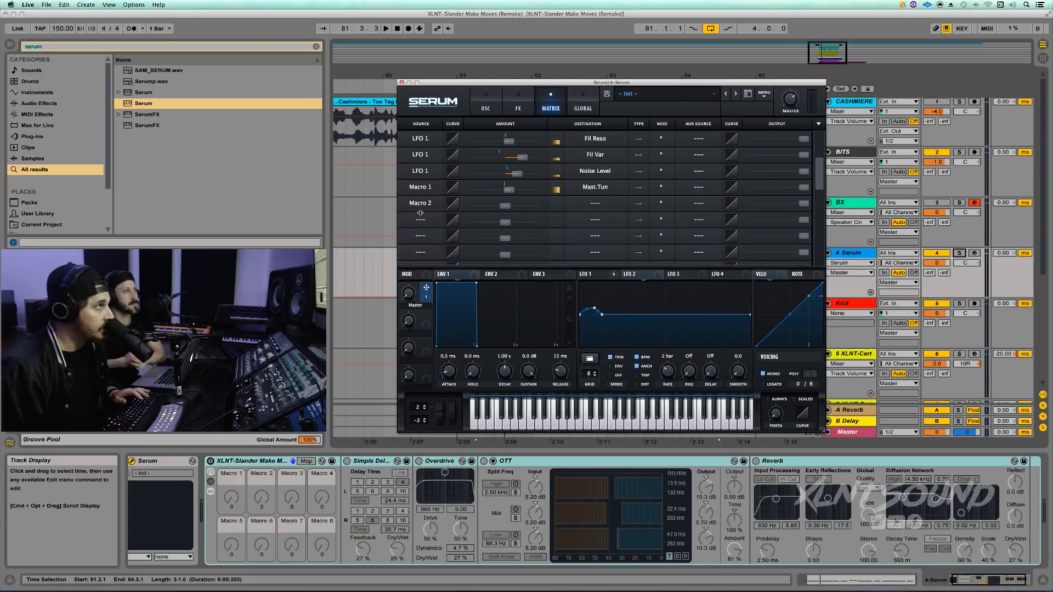
Step: Set B Semi as the destination of the Macro 2 matrix row with an amount of 100
click(605, 203)
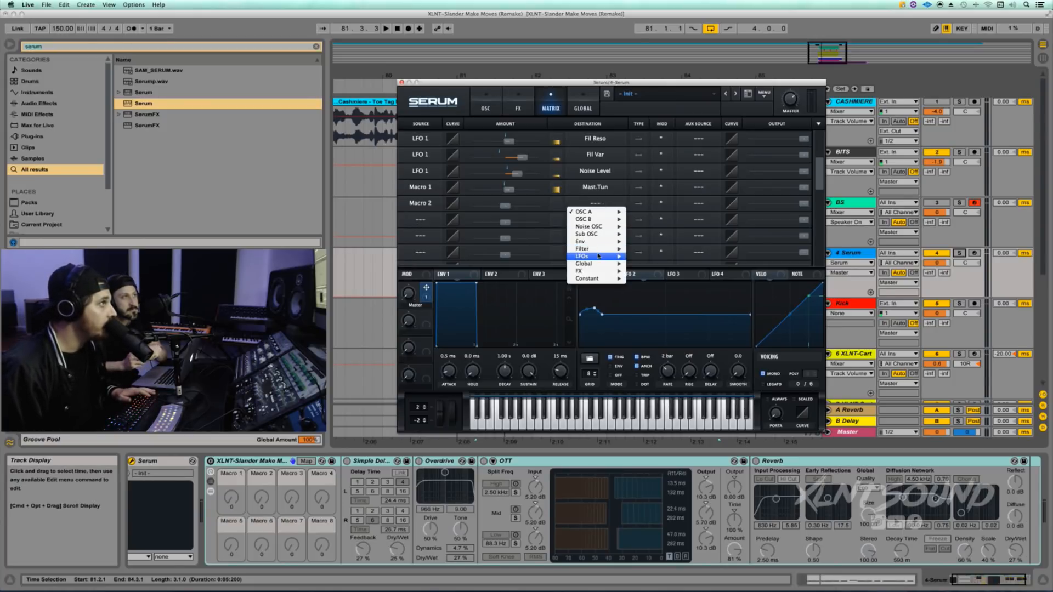
mouse_move(595, 213)
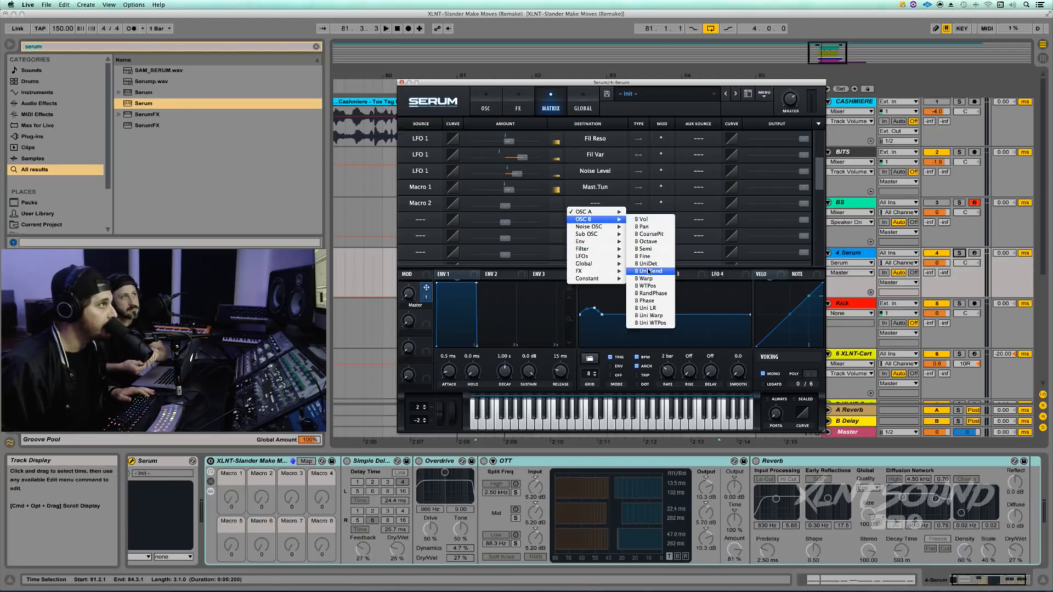
click(646, 248)
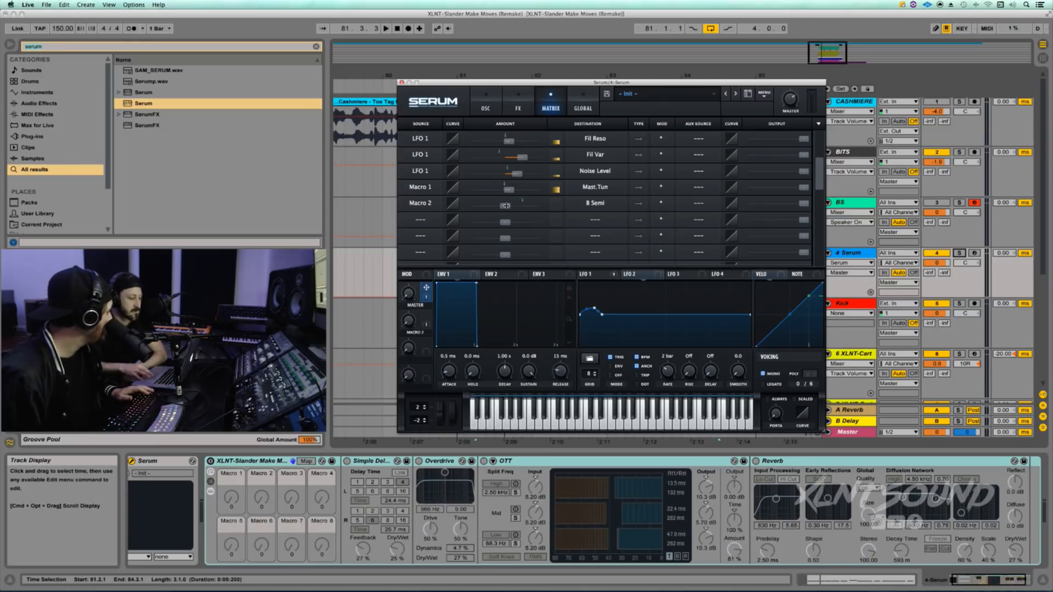
drag(506, 206, 868, 203)
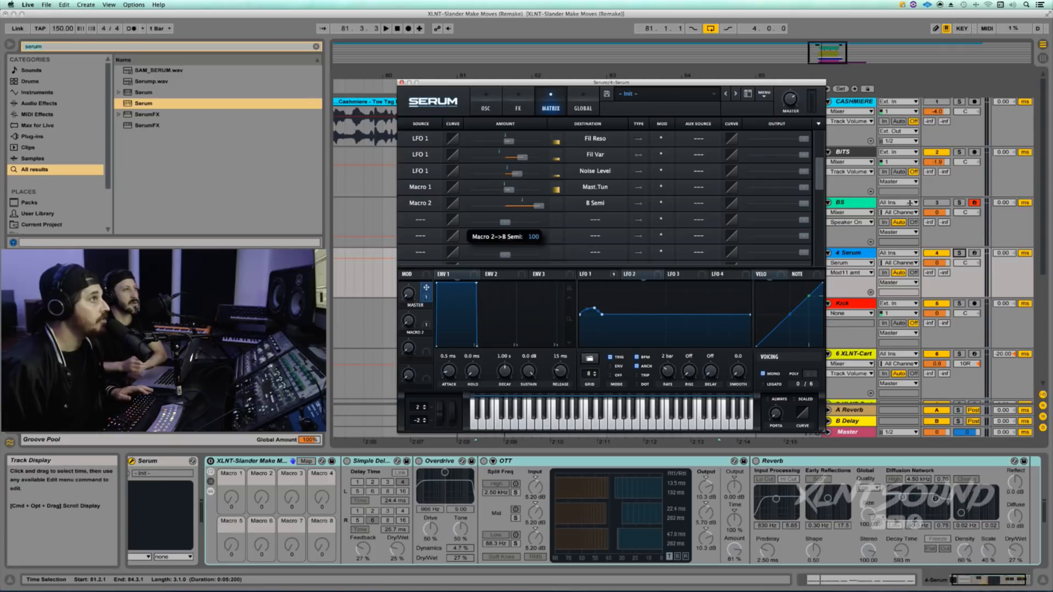
click(636, 204)
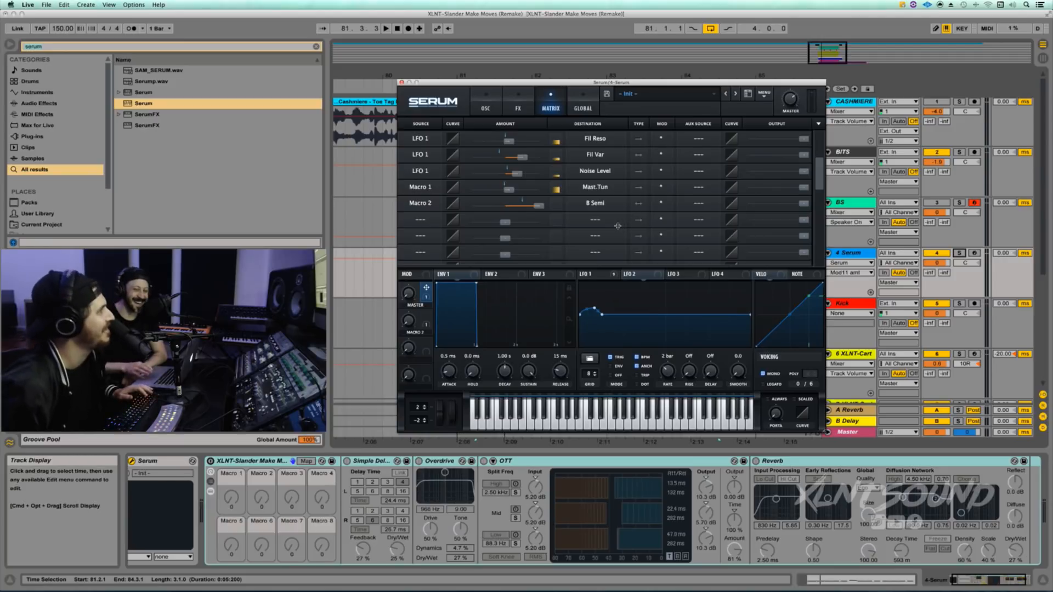
Step: Rename Macro 2 as SEMI
double_click(415, 332)
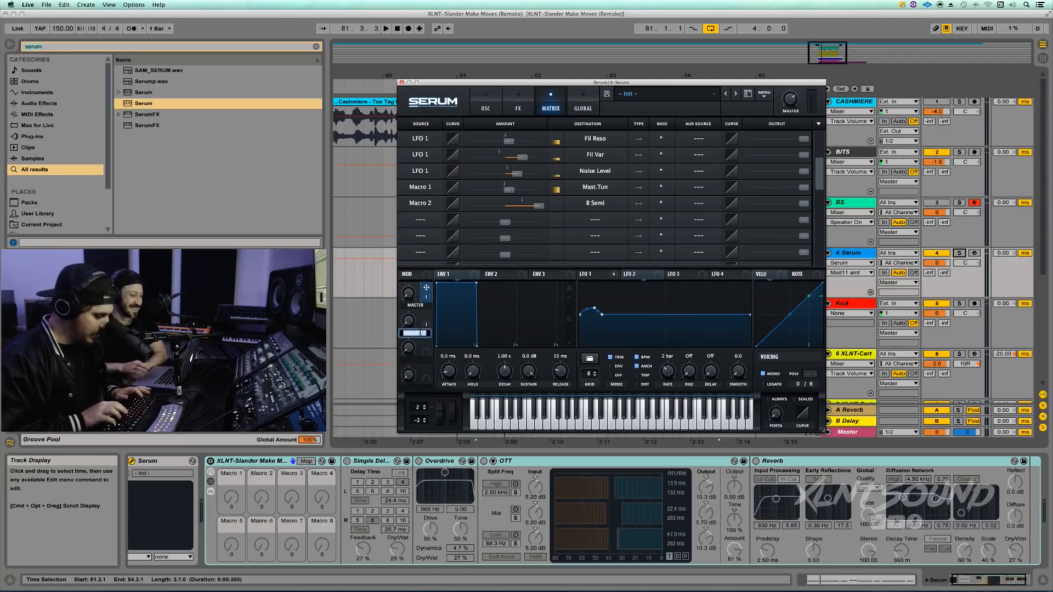
text(SEMI)
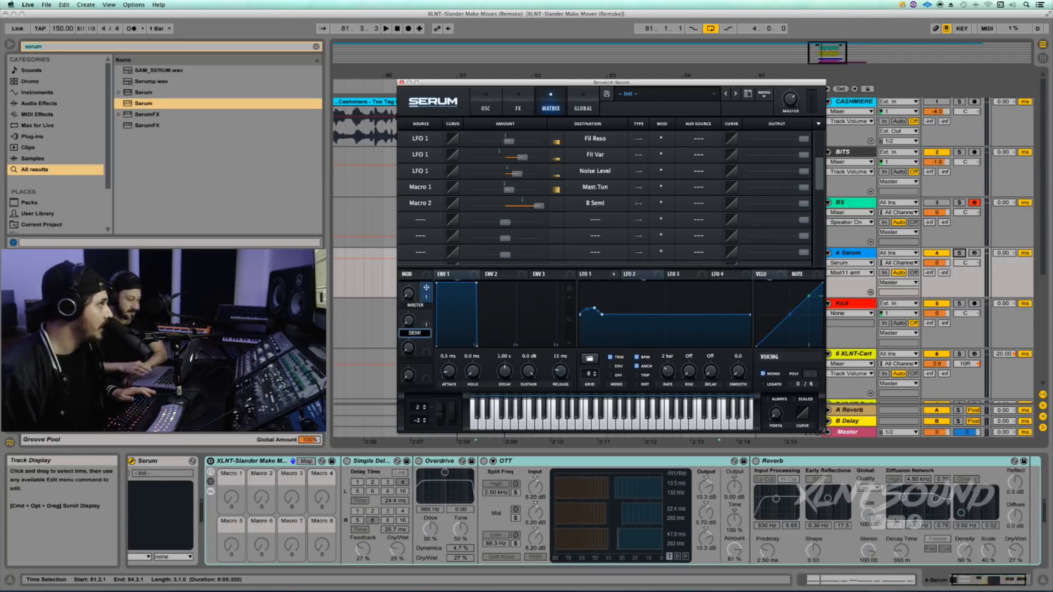
key(Return)
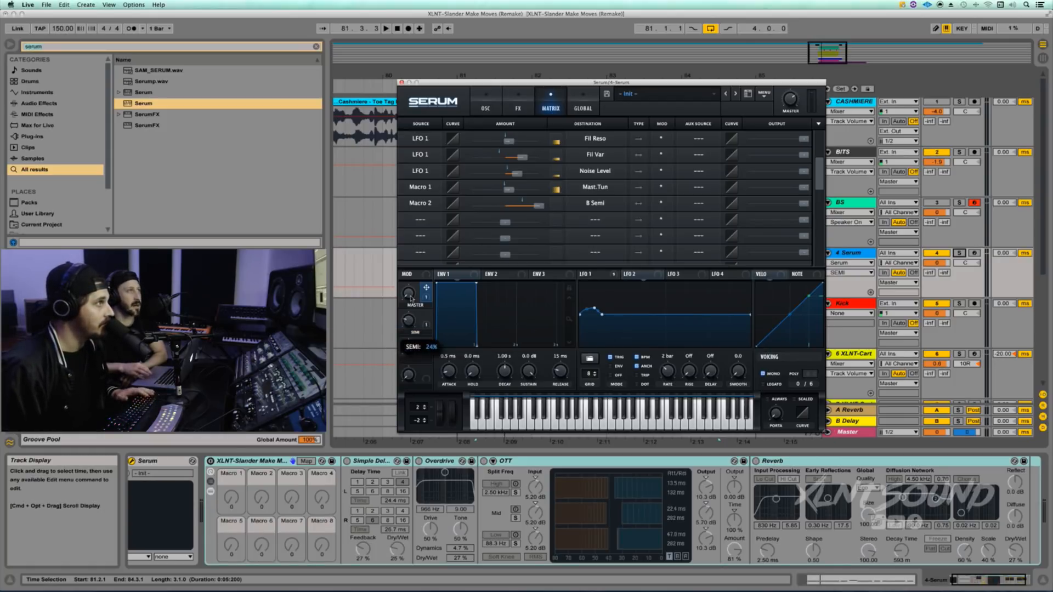
Step: Play the loop in short passes while varying the SEMI macro up to 50% to audition its pitch effect
key(space)
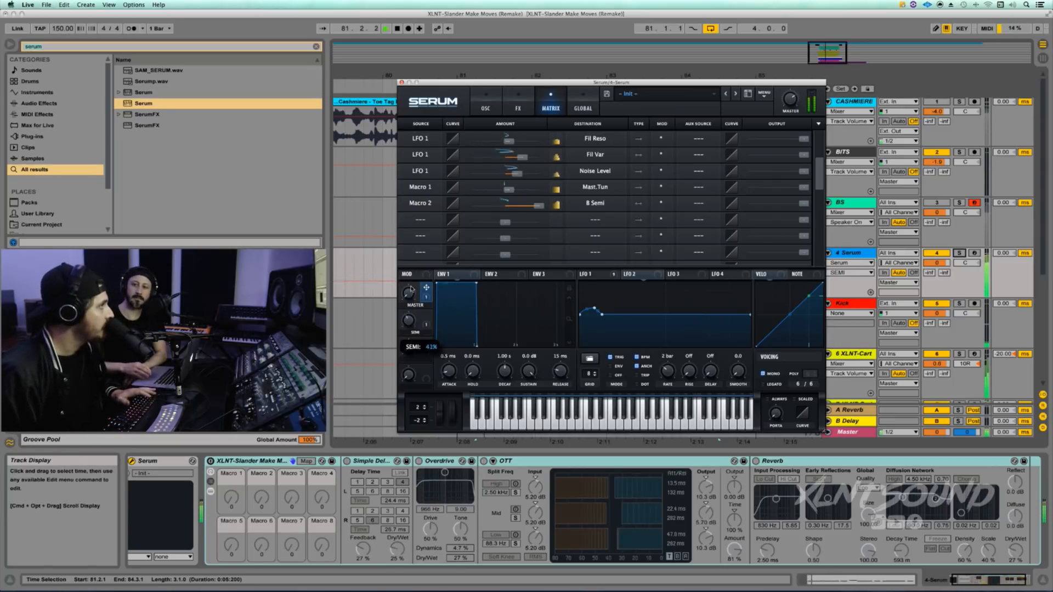
key(space)
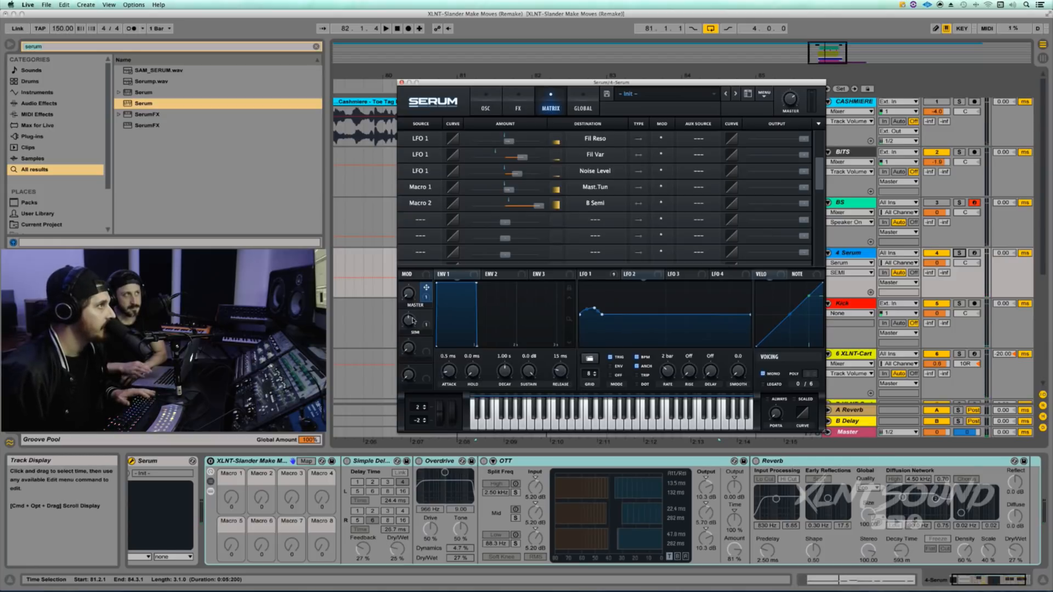
key(space)
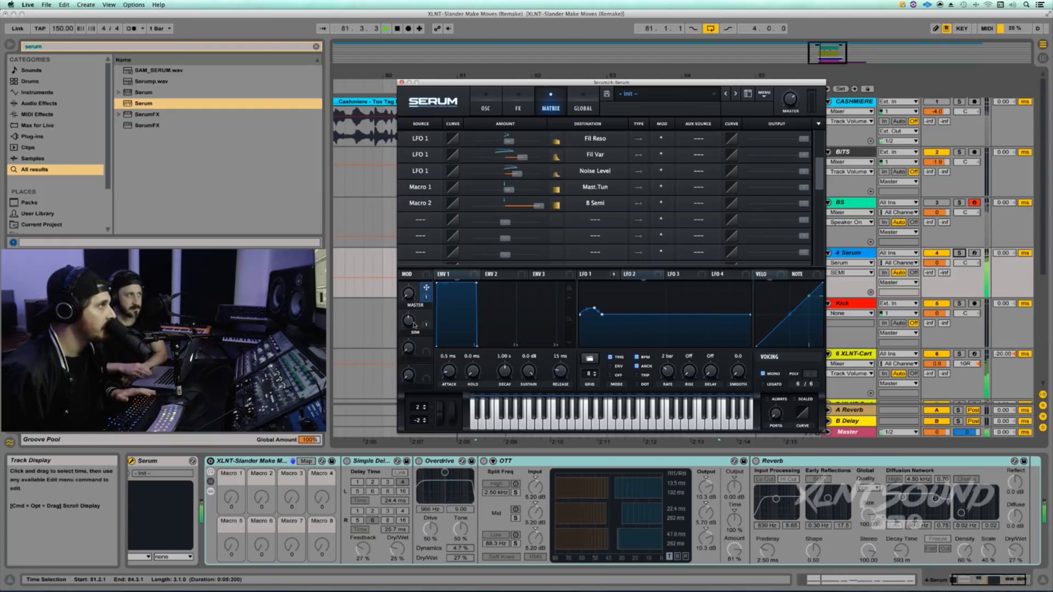
drag(414, 324, 413, 325)
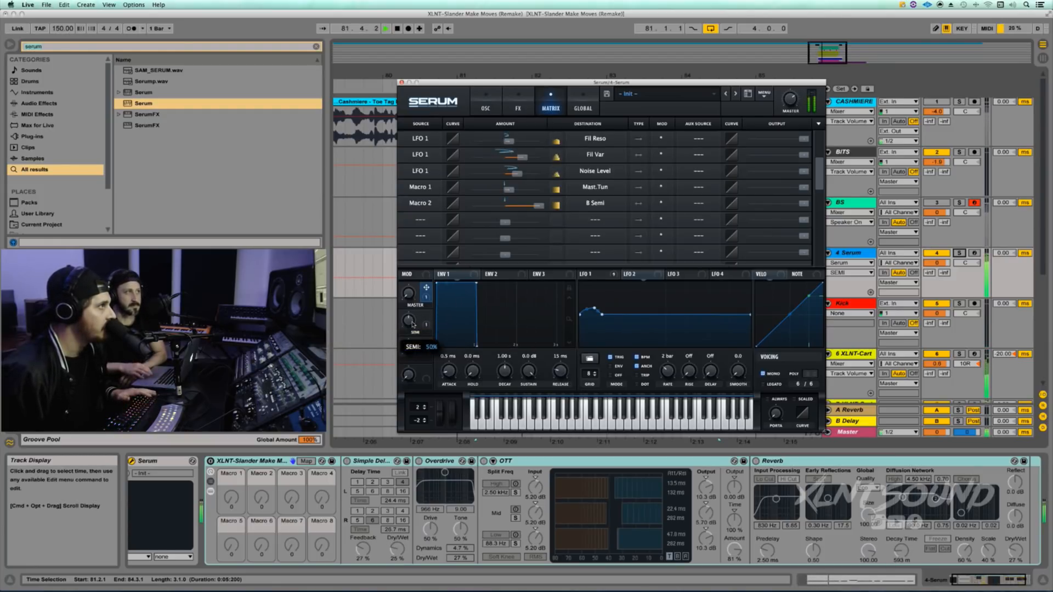
key(space)
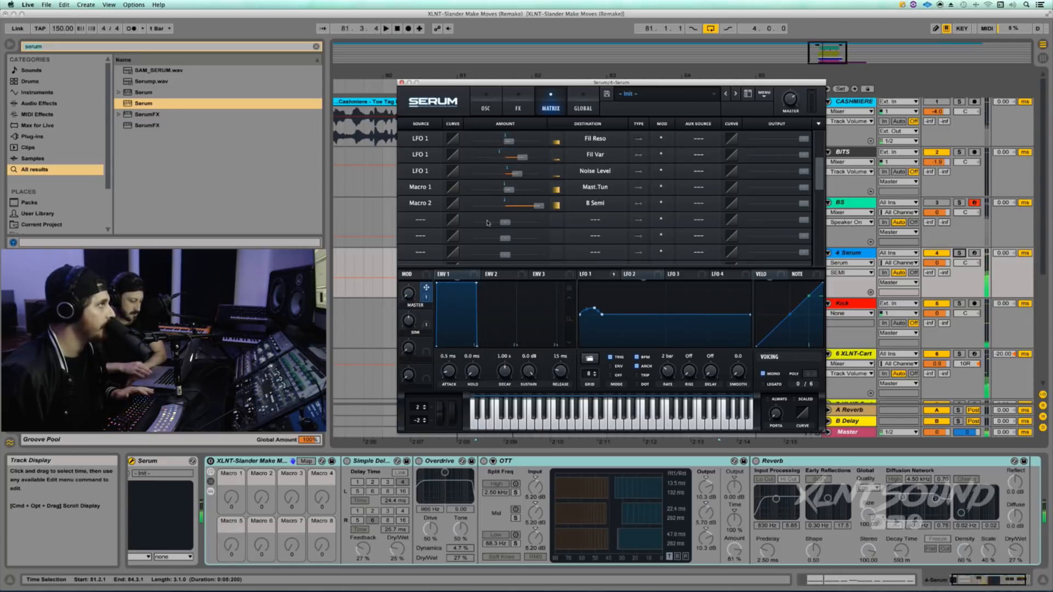
Step: Route LFO 2 to Mast.Tun in the next free matrix row with an amount slightly above zero
click(484, 106)
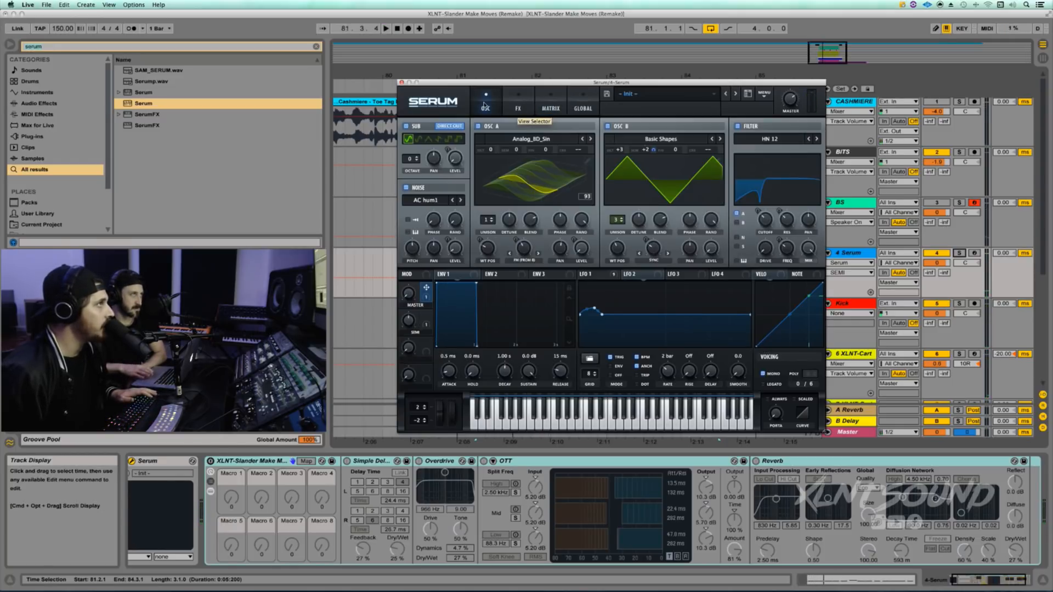
click(551, 104)
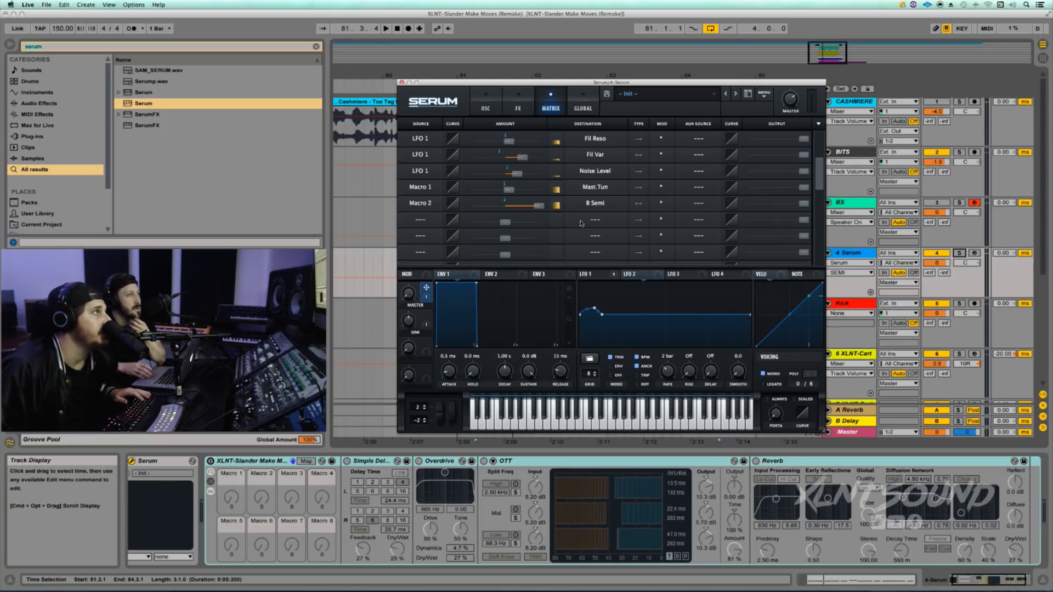
click(420, 220)
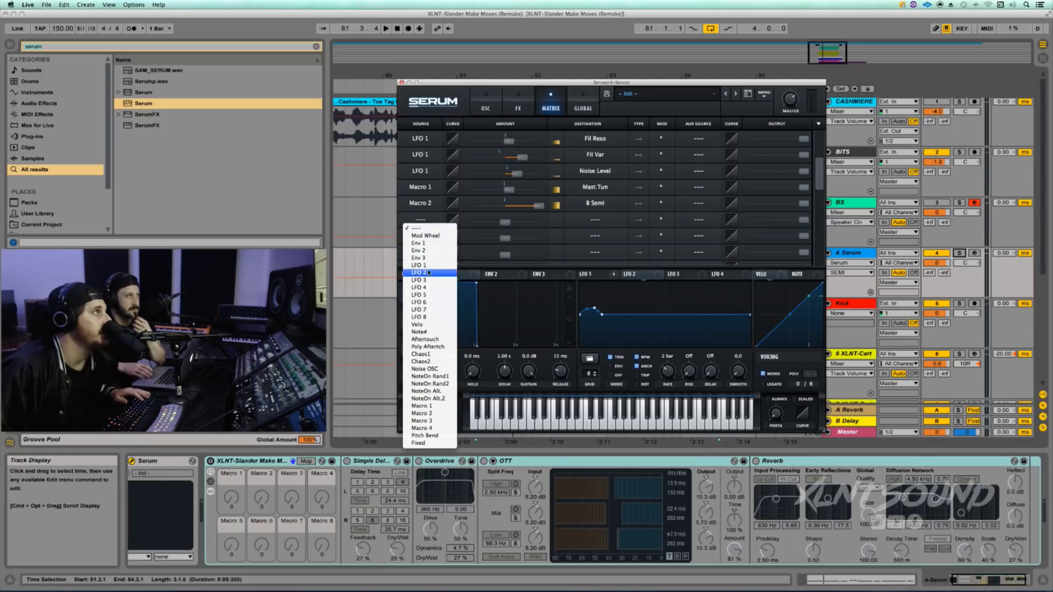
click(418, 272)
click(573, 225)
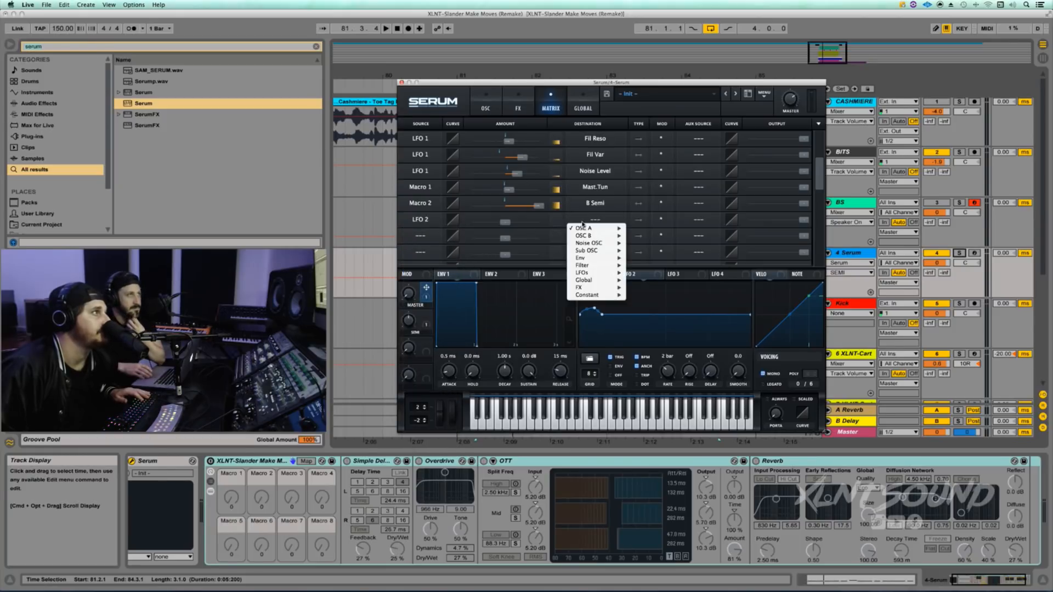
mouse_move(596, 296)
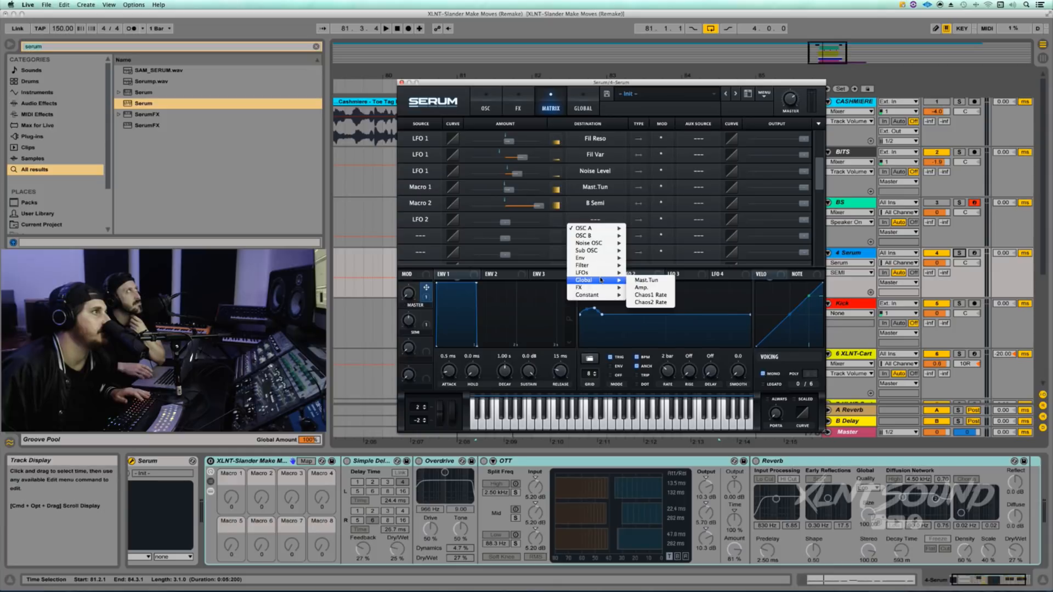
click(646, 280)
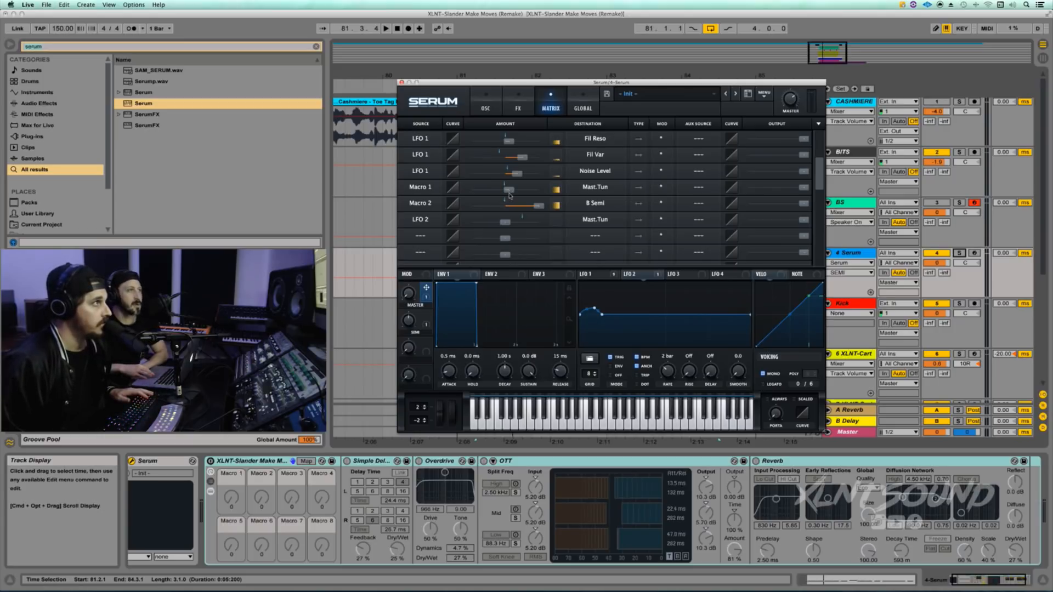
drag(505, 226, 511, 225)
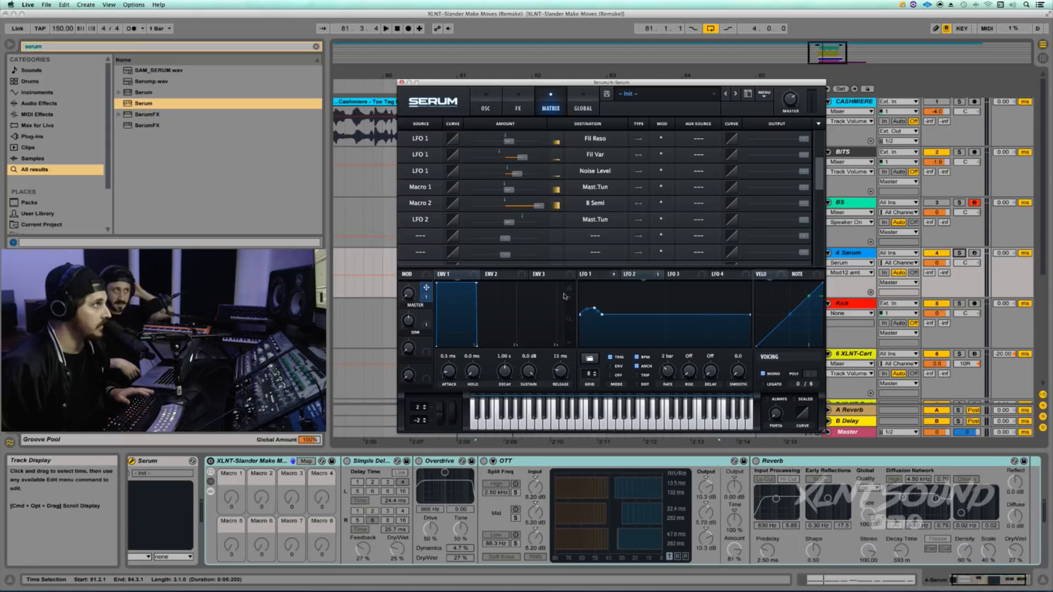
Step: Play the loop to audition the LFO 2 modulation on the master tuning
key(space)
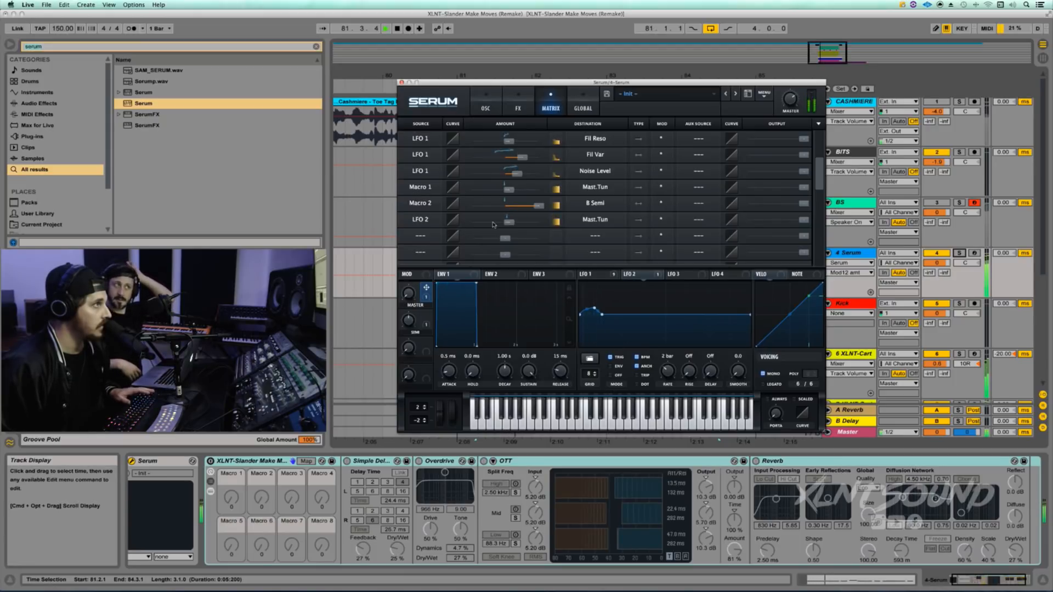
key(space)
mouse_move(513, 225)
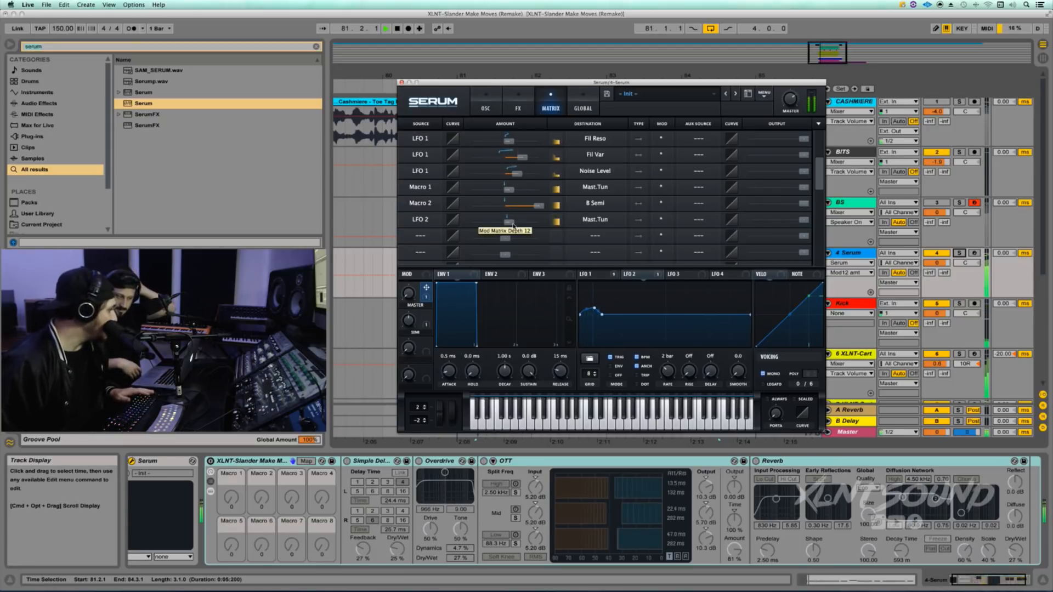
key(space)
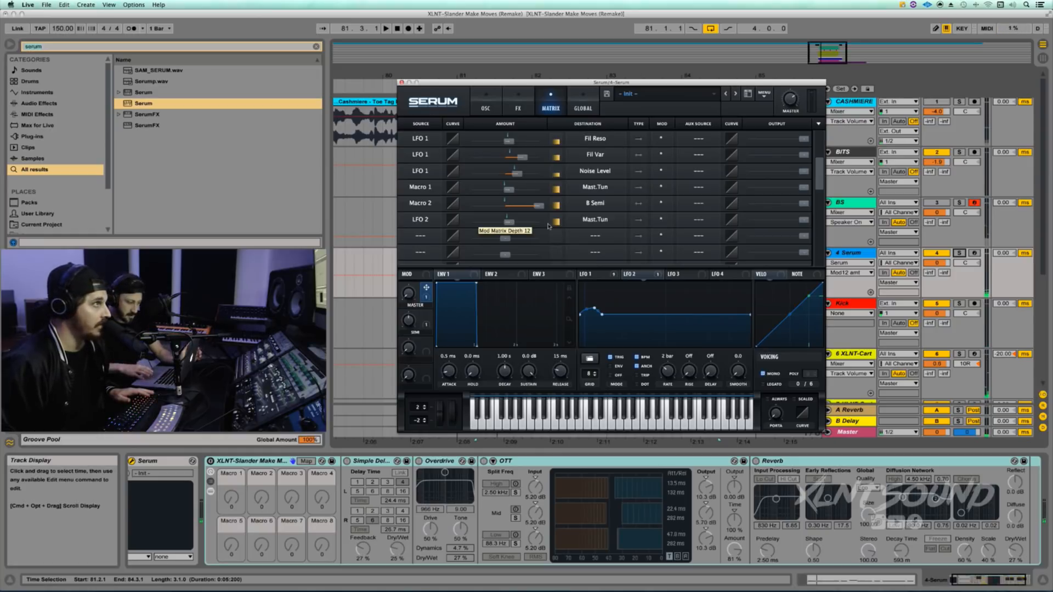
key(space)
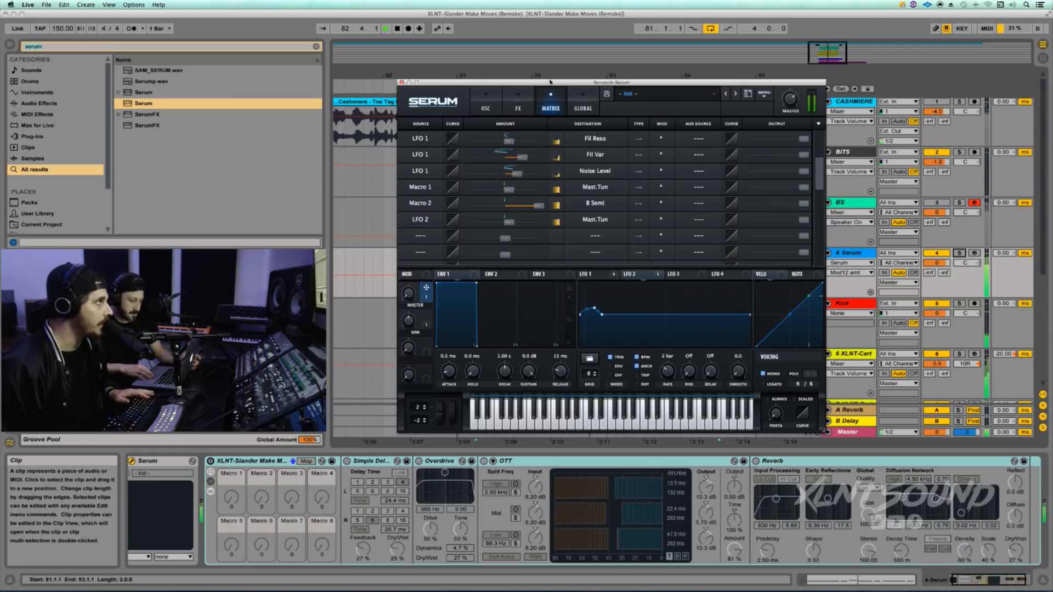
key(space)
Step: Load the effect chain XLNT-Slander Moves FX.fxr into the effects rack
click(517, 105)
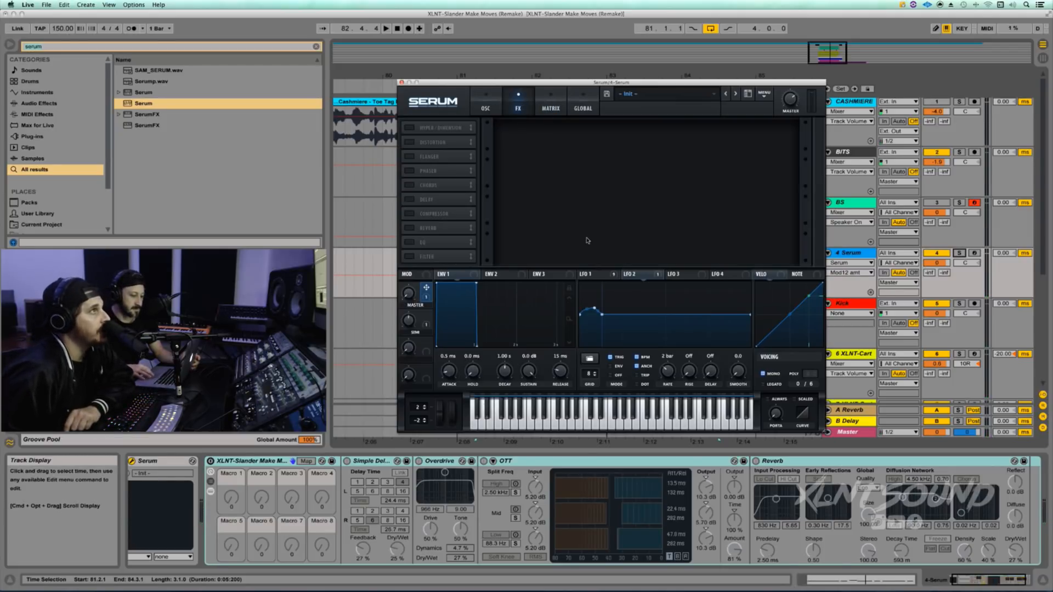
click(645, 98)
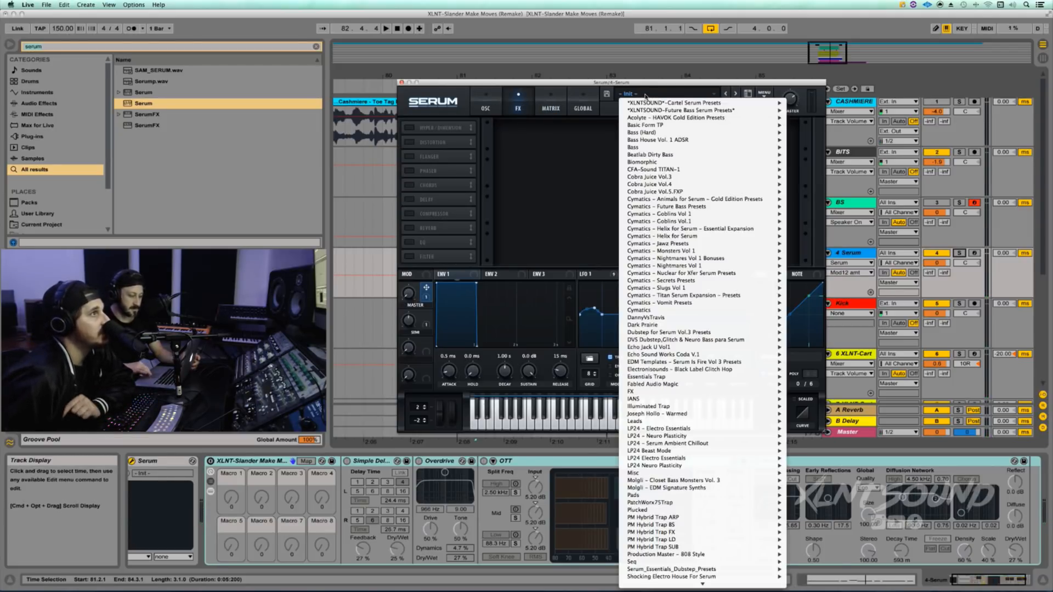
click(645, 98)
click(763, 93)
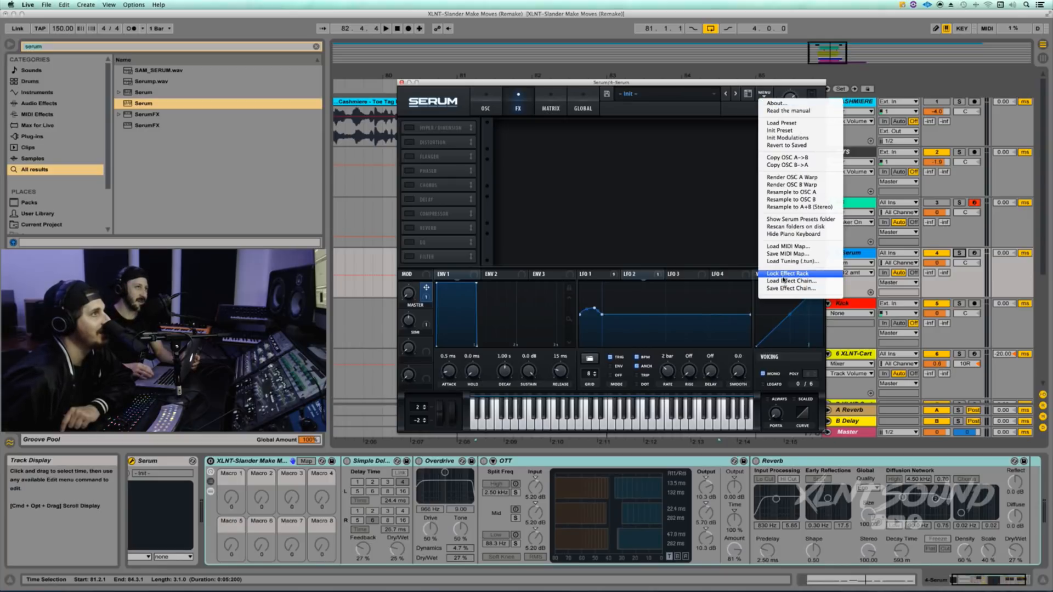
click(784, 280)
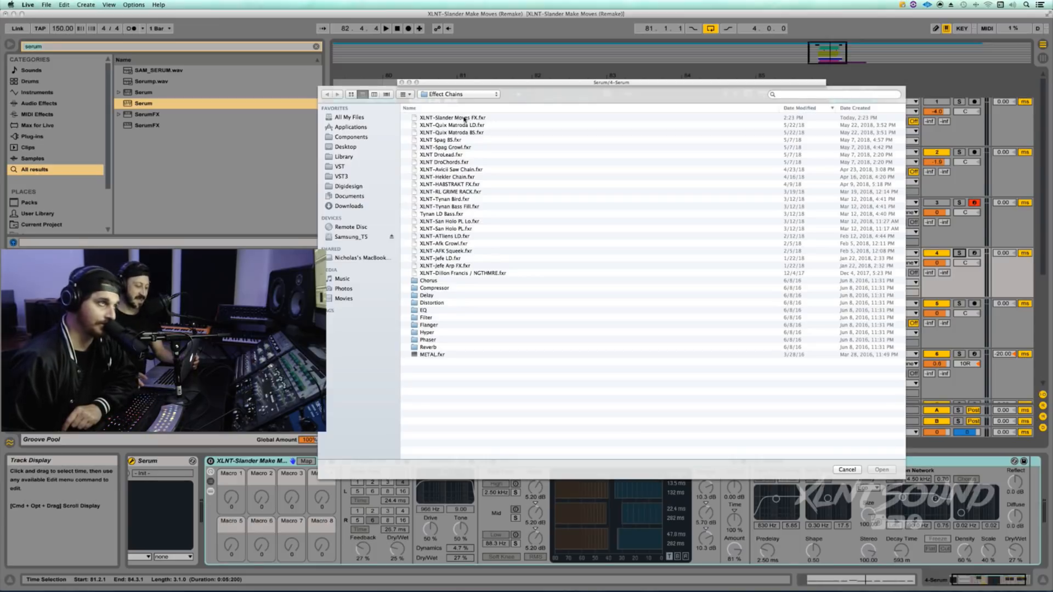
click(464, 118)
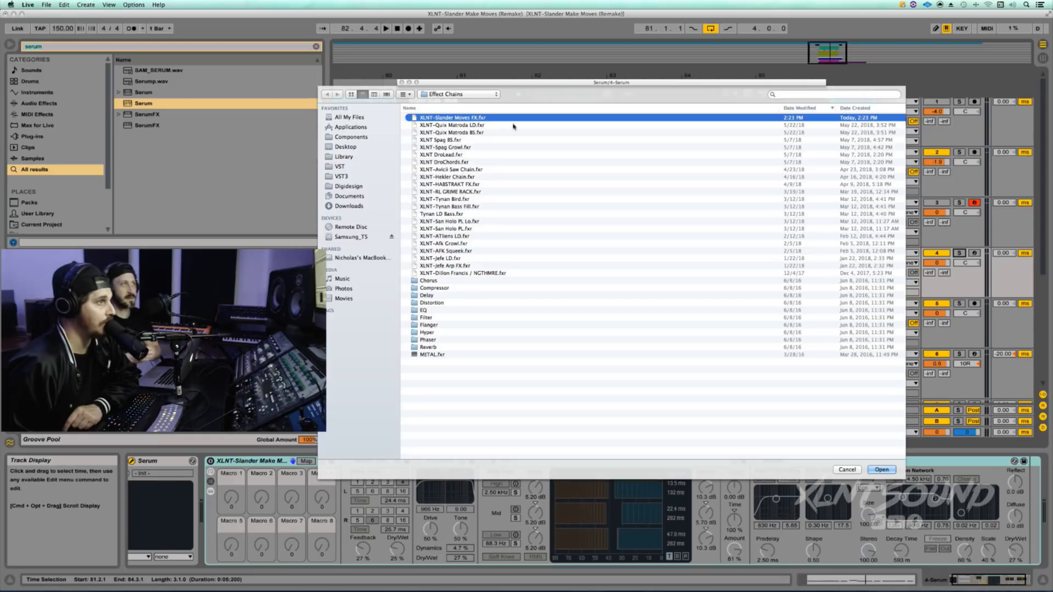
click(889, 469)
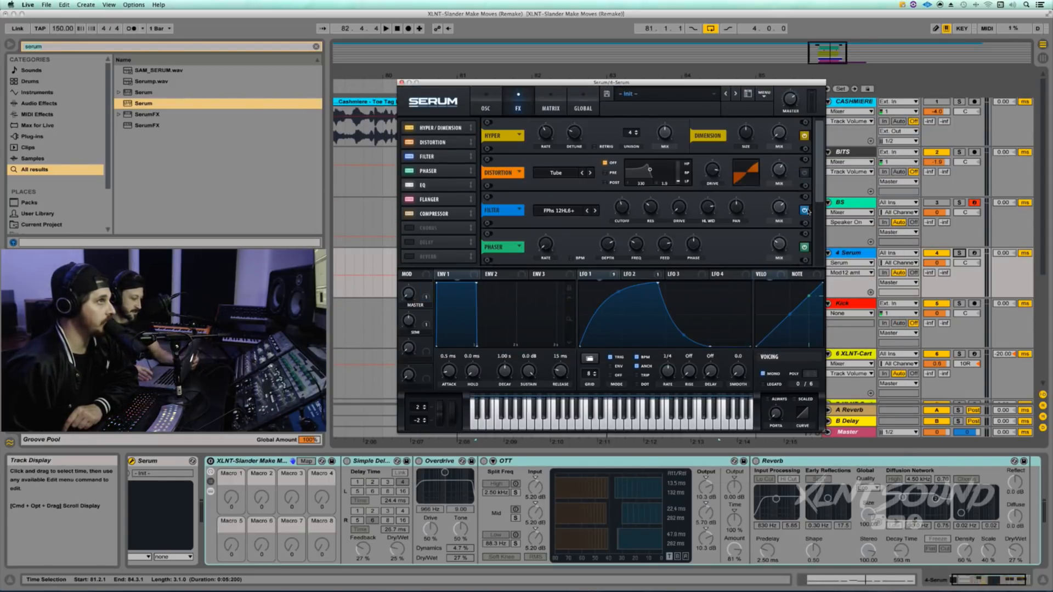
Step: Bypass every effect in the loaded chain except Hyper/Dimension
scroll(797, 257, down, 3)
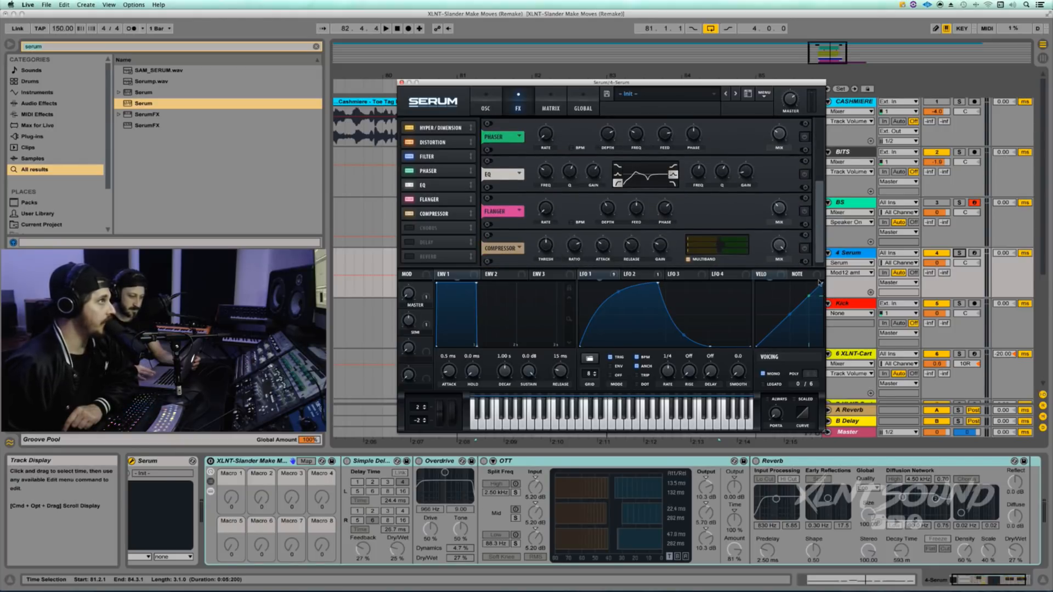
scroll(822, 176, up, 2)
scroll(822, 176, up, 2)
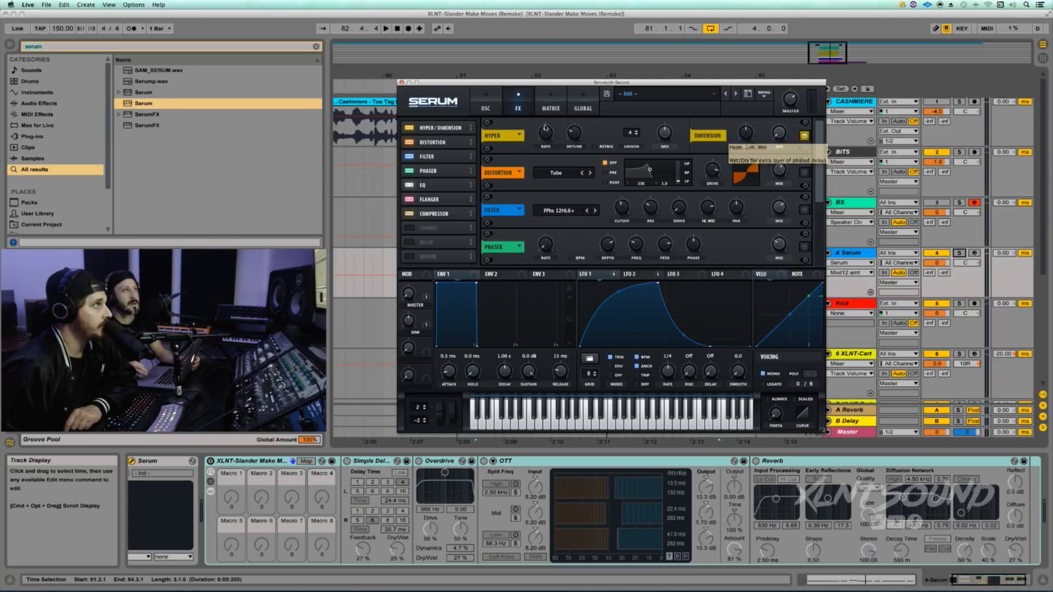
Step: Check the Hyper effect's rate, detune and mix, and the Dimension effect's size and mix
click(546, 134)
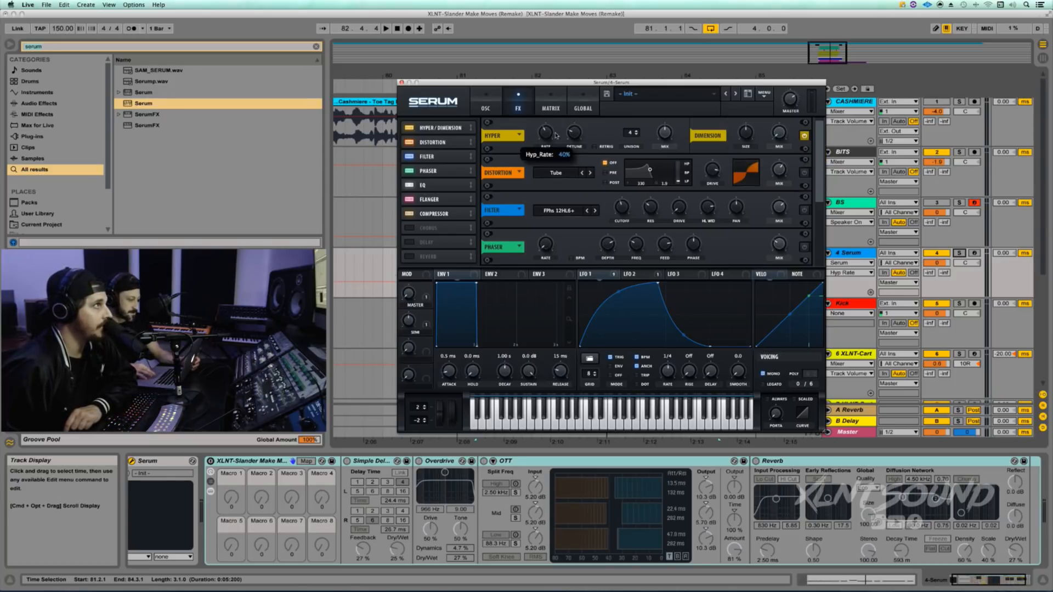
click(573, 133)
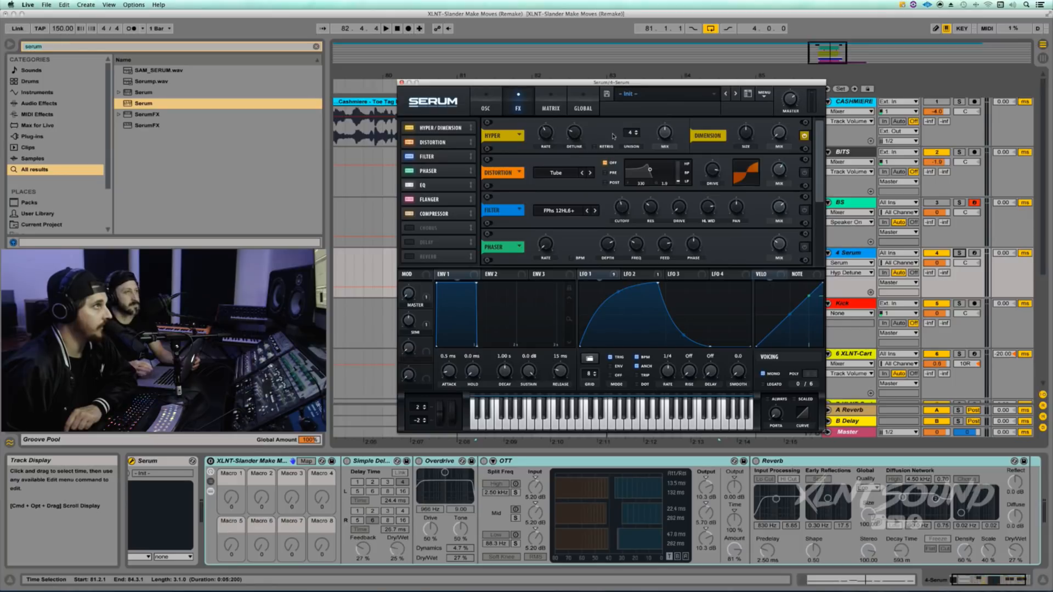
click(664, 134)
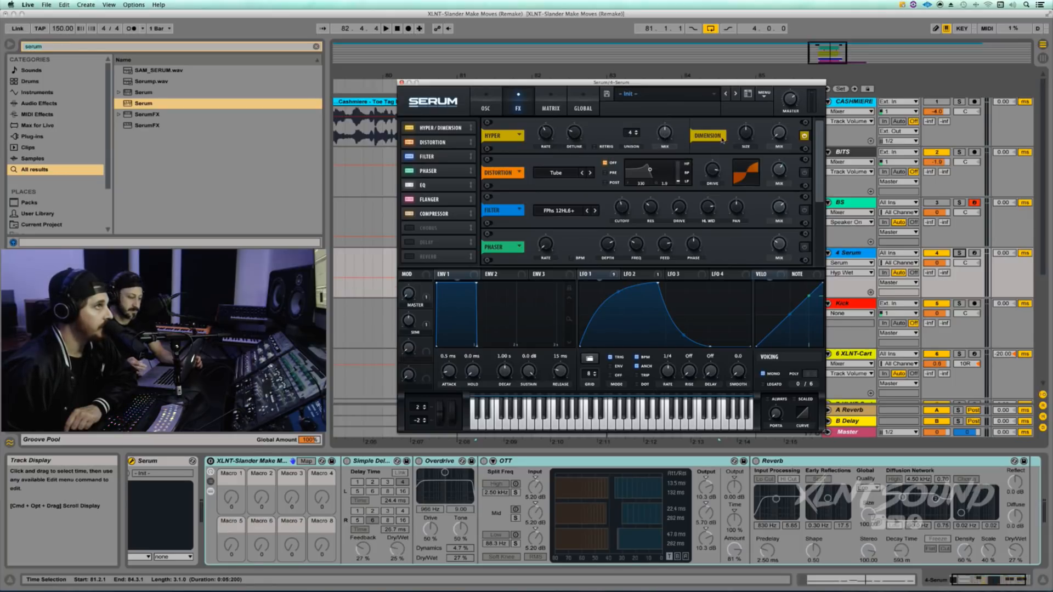
click(747, 132)
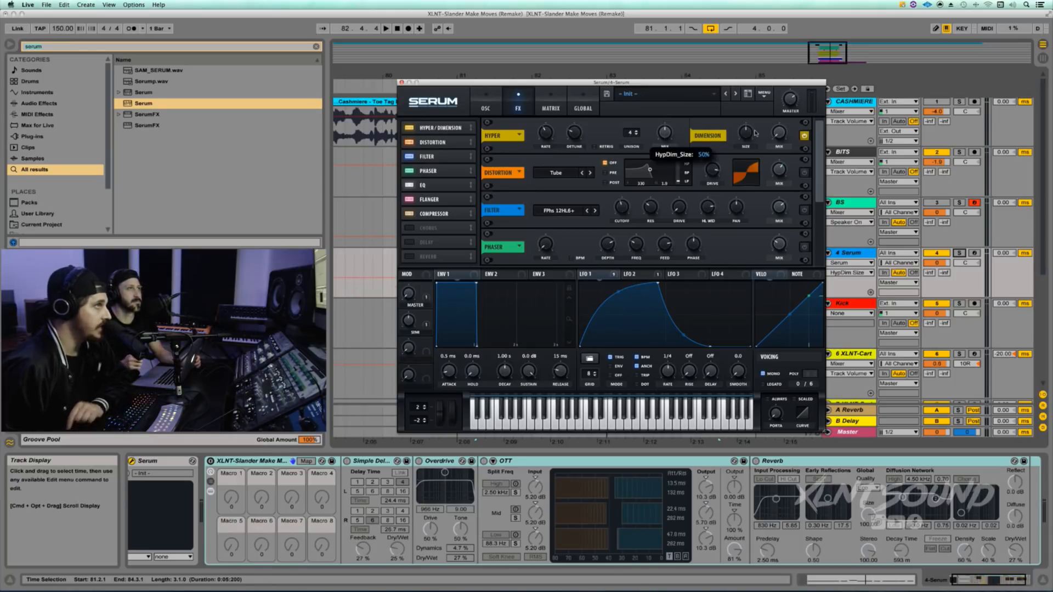
click(779, 134)
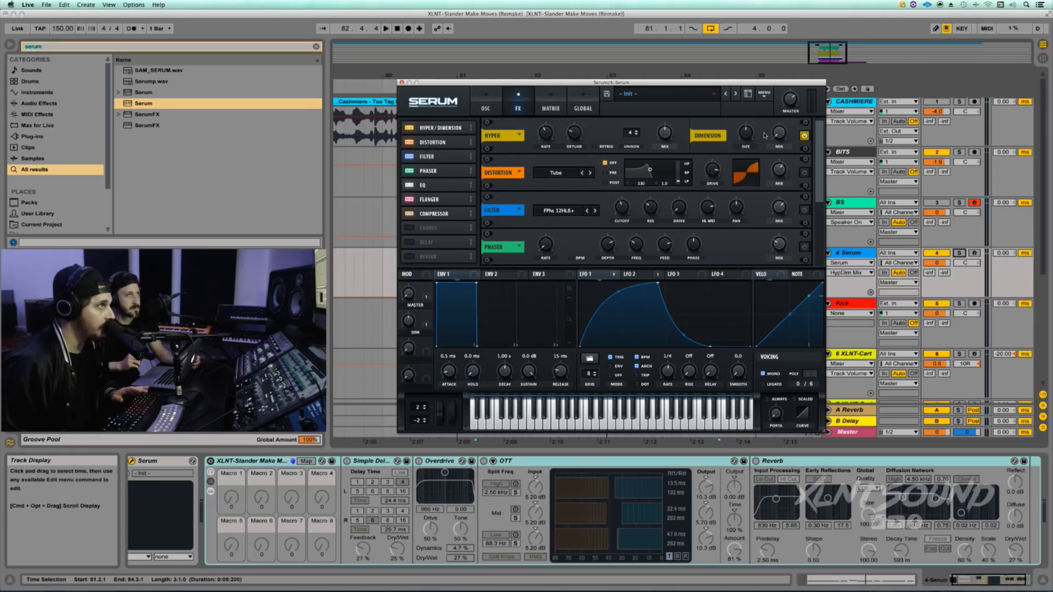
Step: Play the loop and toggle Hyper/Dimension off and on to compare the bass with and without it
key(space)
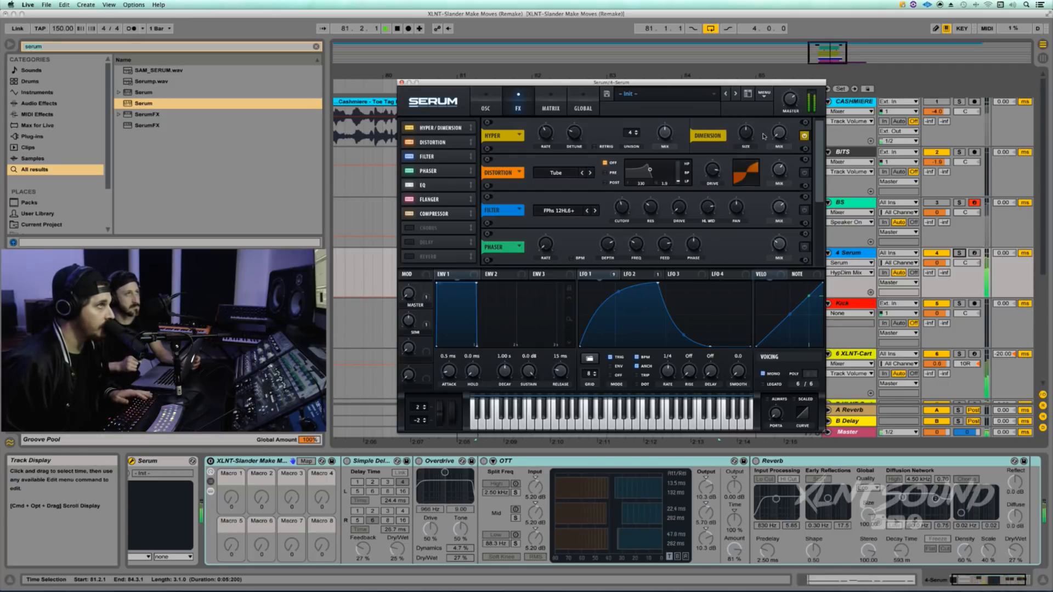
click(804, 136)
click(804, 135)
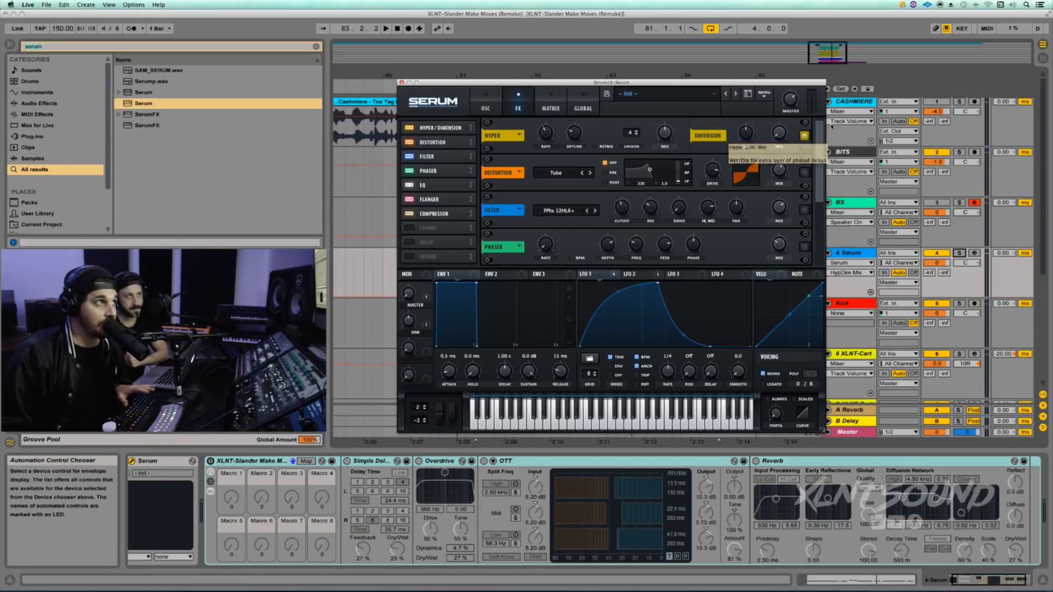
key(space)
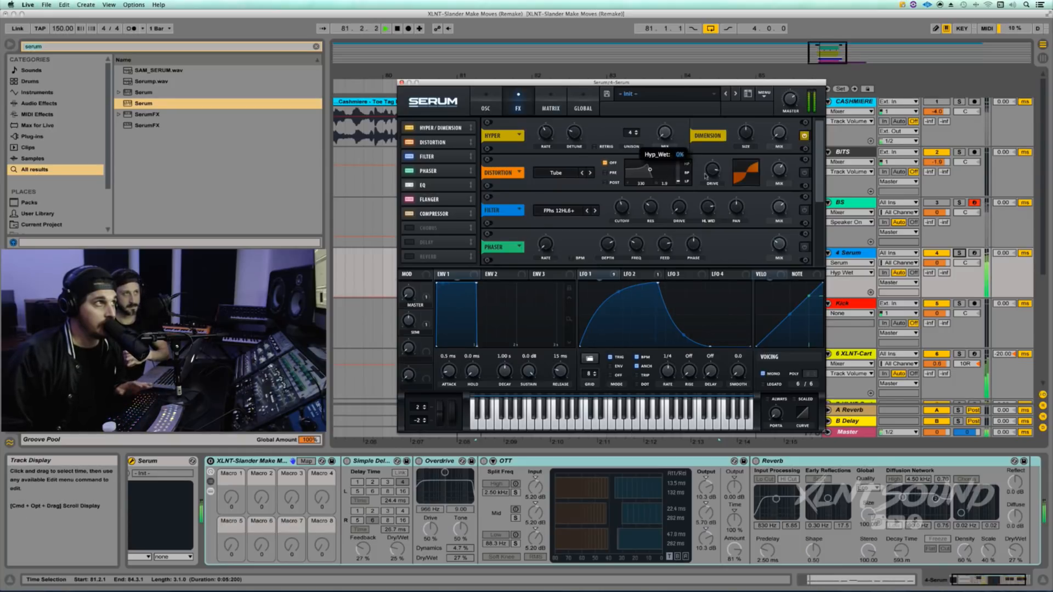
click(805, 136)
click(804, 136)
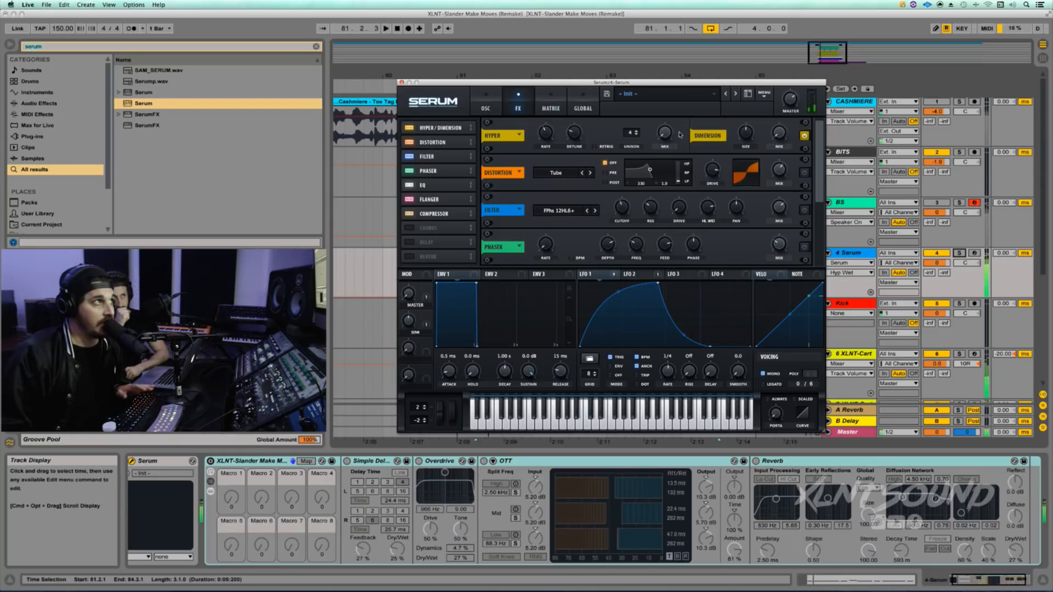
key(space)
Step: Audition the loop with the Dimension mix raised to 51%, and settle it at about 37%
click(779, 131)
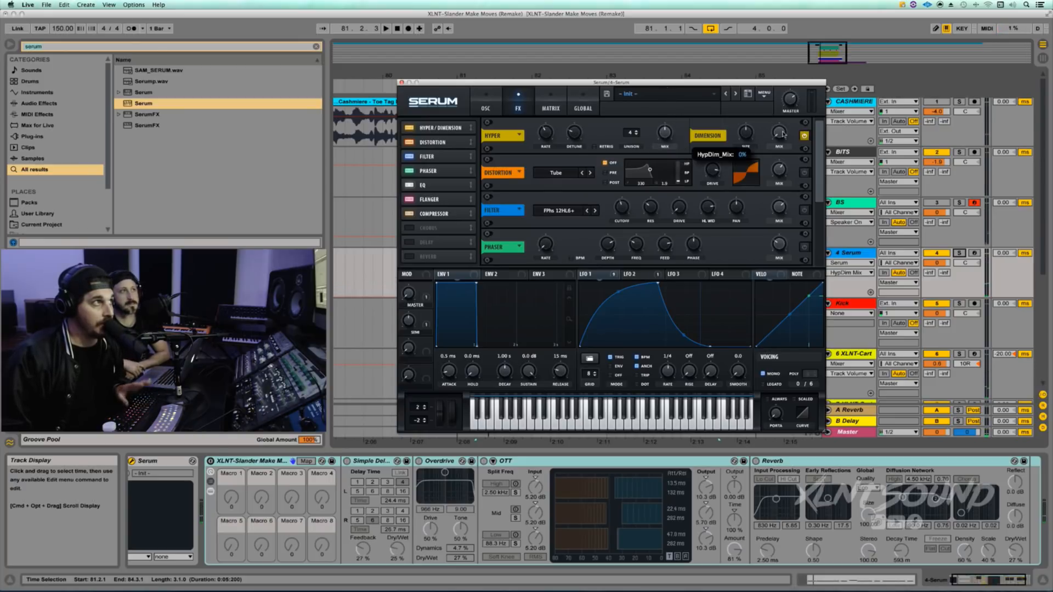
drag(784, 130, 783, 87)
key(space)
key(space)
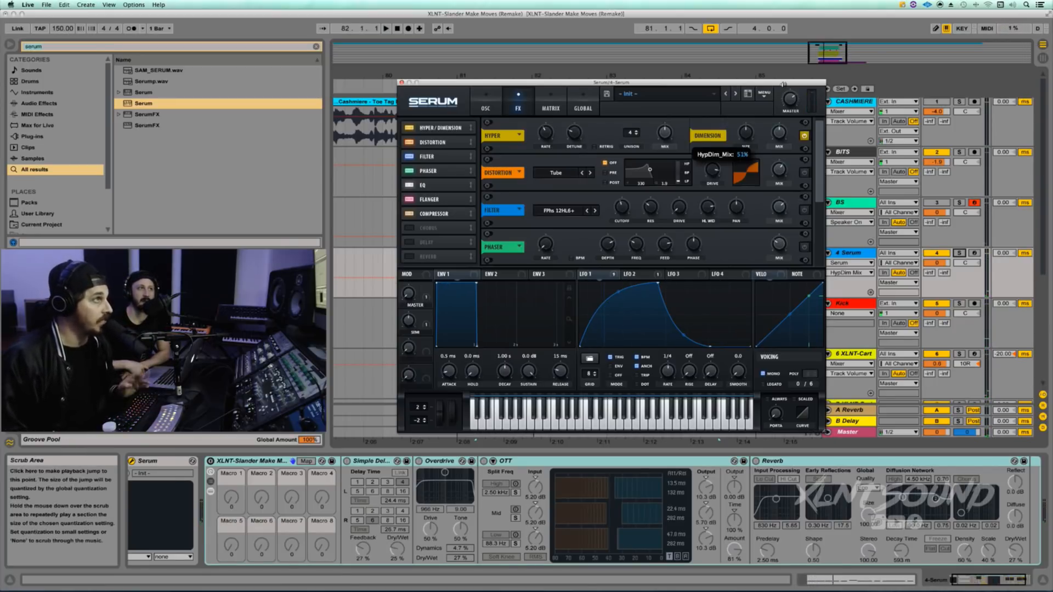
drag(783, 85, 779, 93)
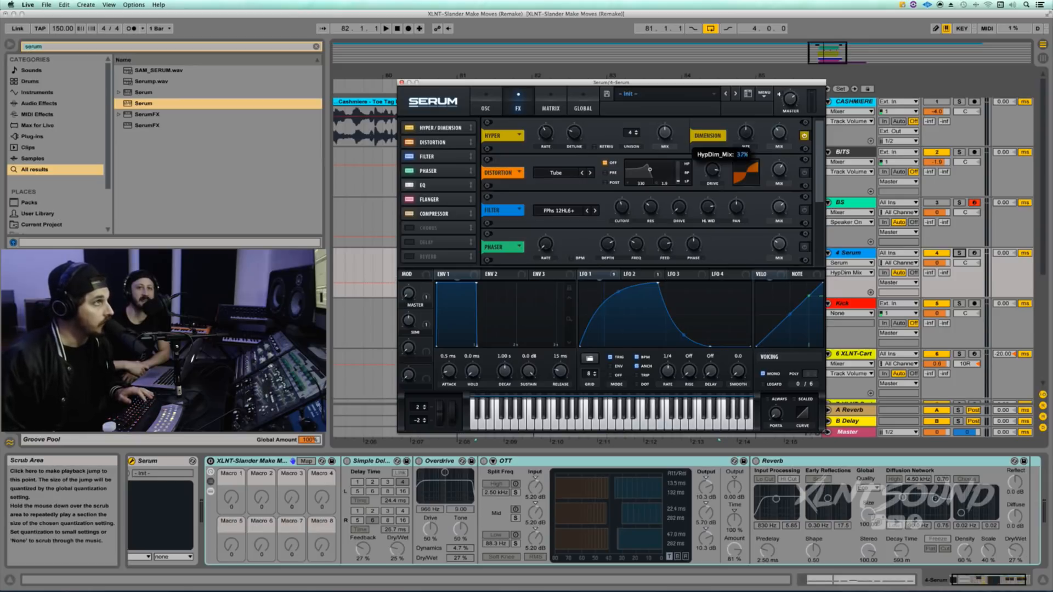
drag(778, 133, 778, 132)
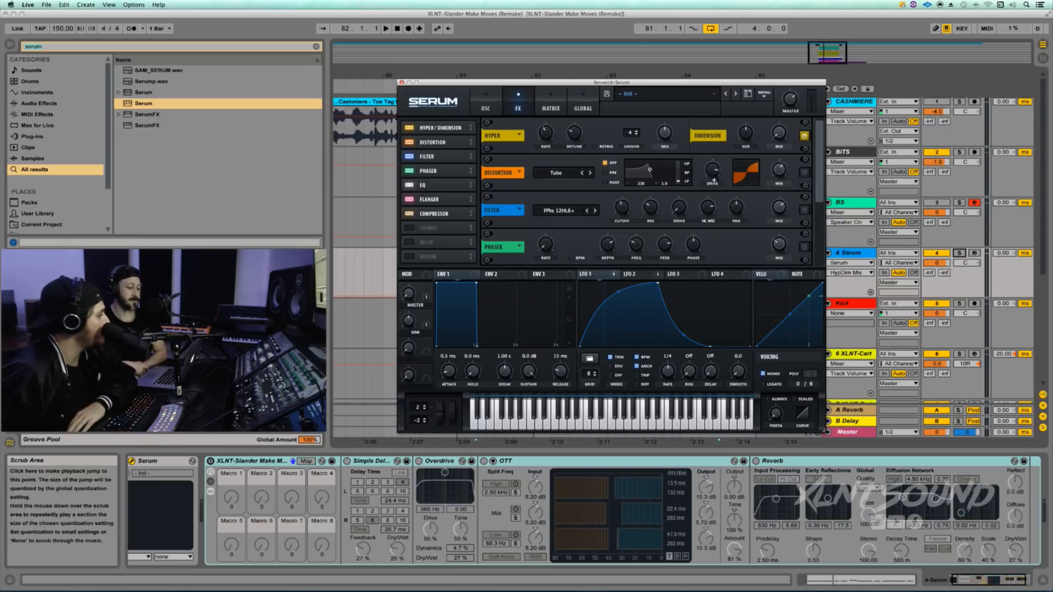
Step: Enable the Tube distortion in the effects rack
click(803, 172)
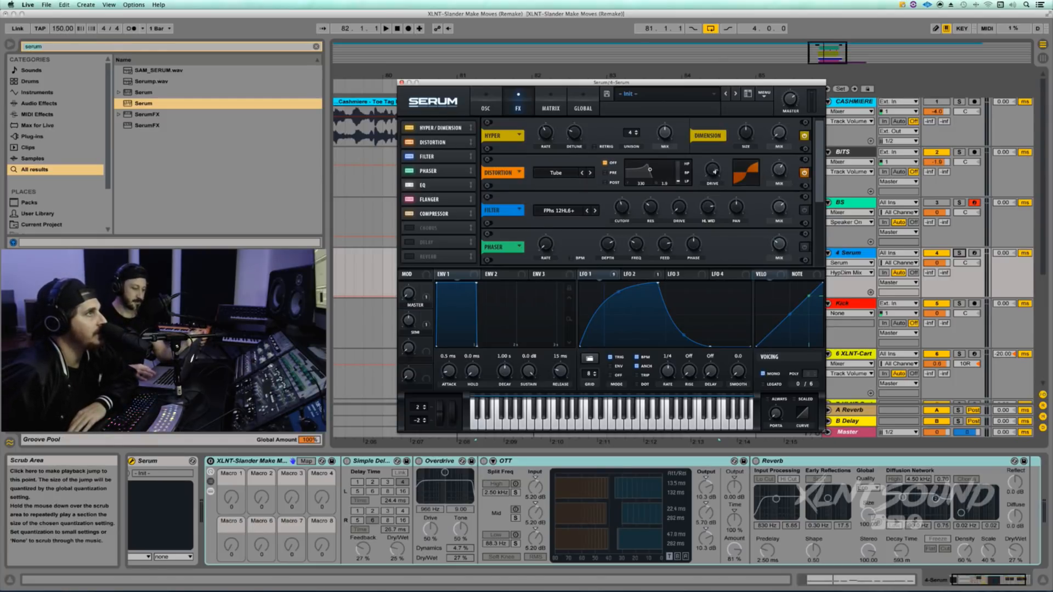
Step: Check the Tube distortion's drive and mix levels and play the section to audition it
click(714, 171)
click(777, 172)
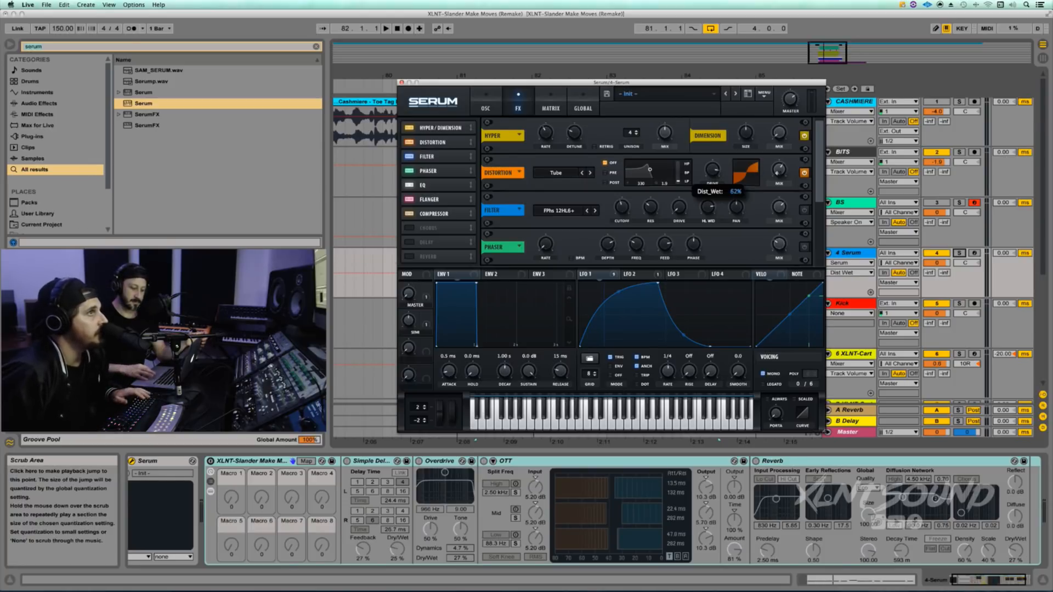
key(space)
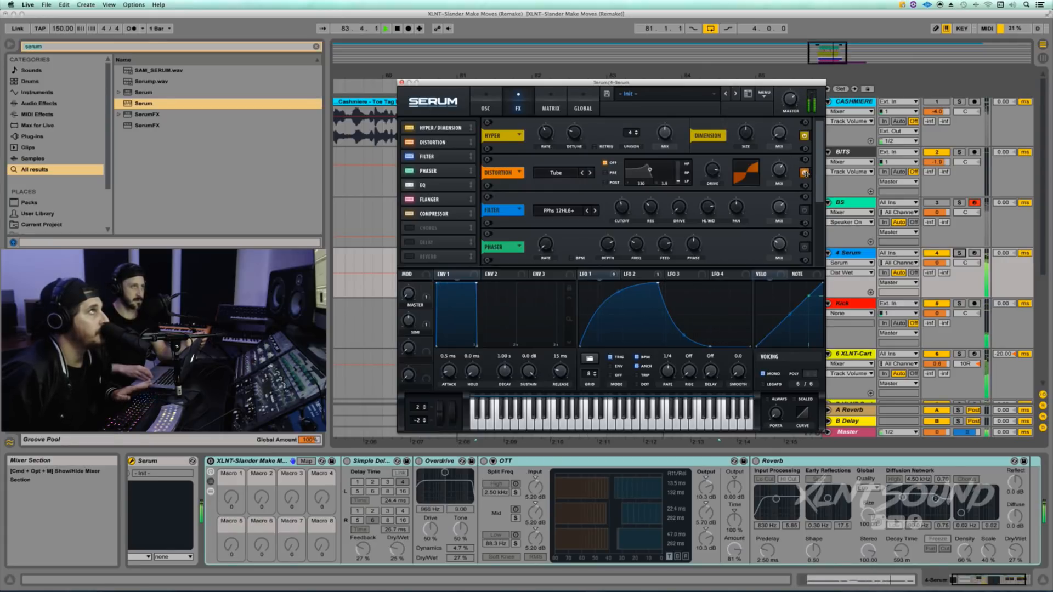
key(space)
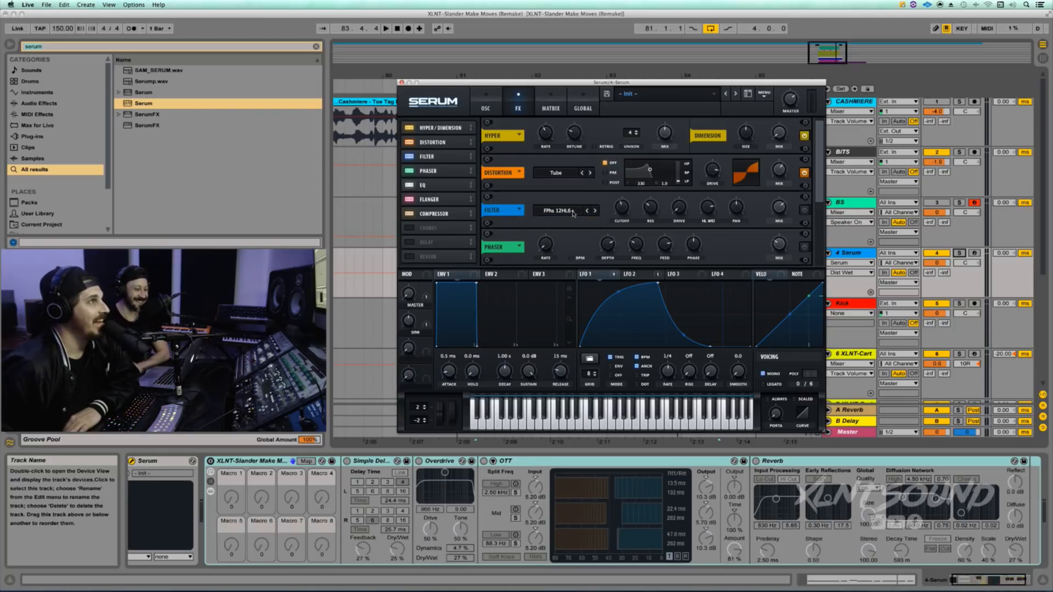
Step: Enable the FX filter and check its cutoff, resonance, drive, HL width, pan and mix values
click(804, 210)
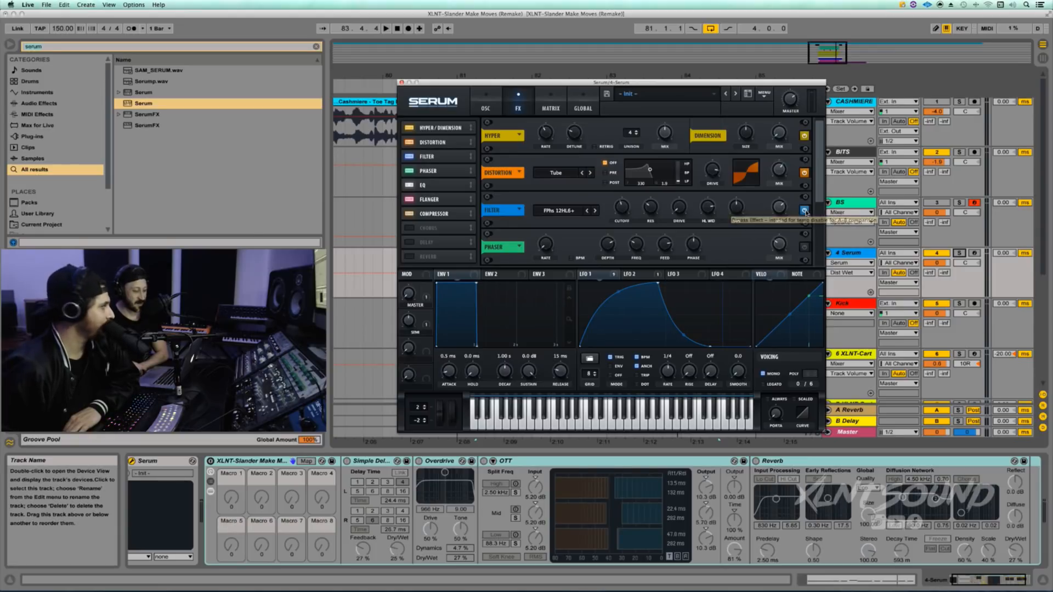
click(622, 214)
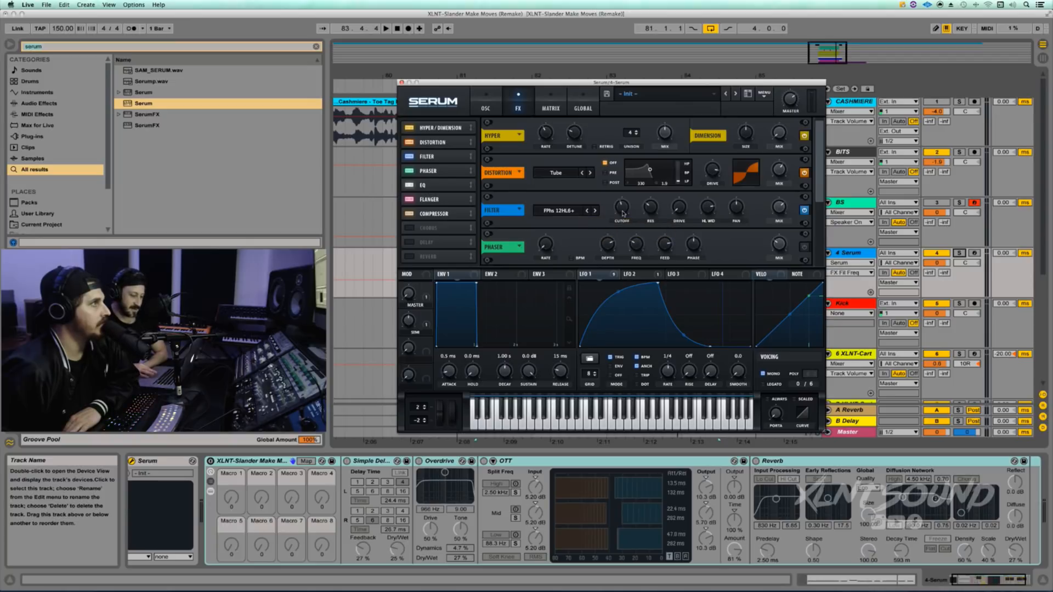
click(648, 212)
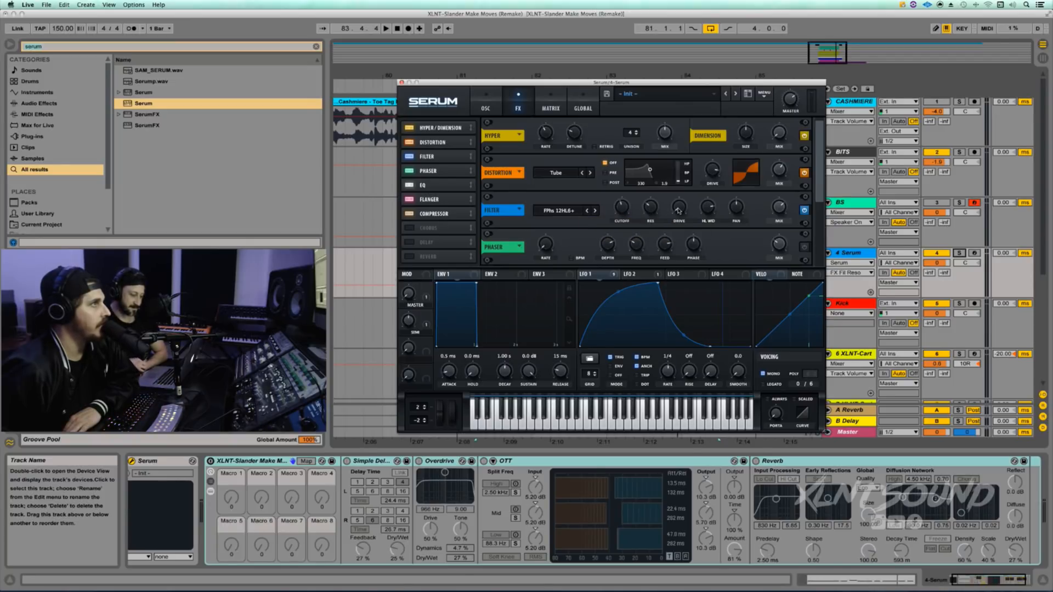
click(679, 209)
click(706, 210)
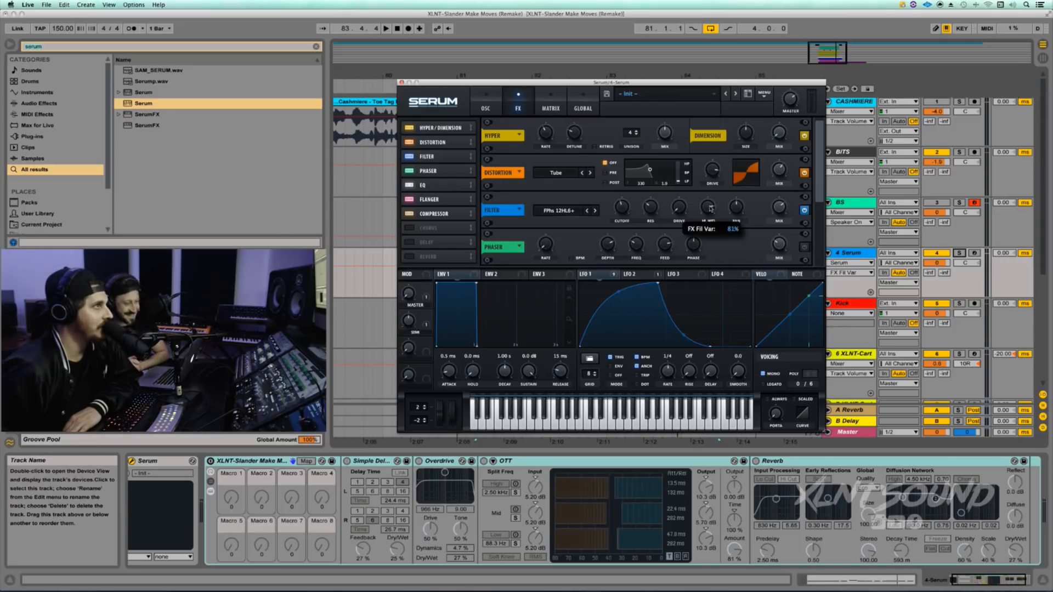
click(740, 205)
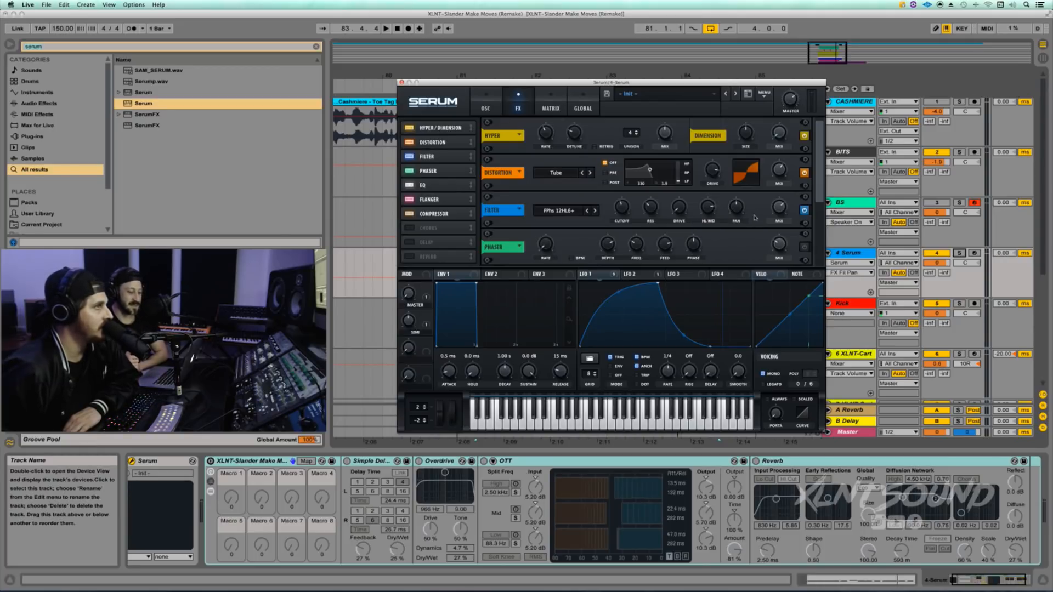
click(777, 208)
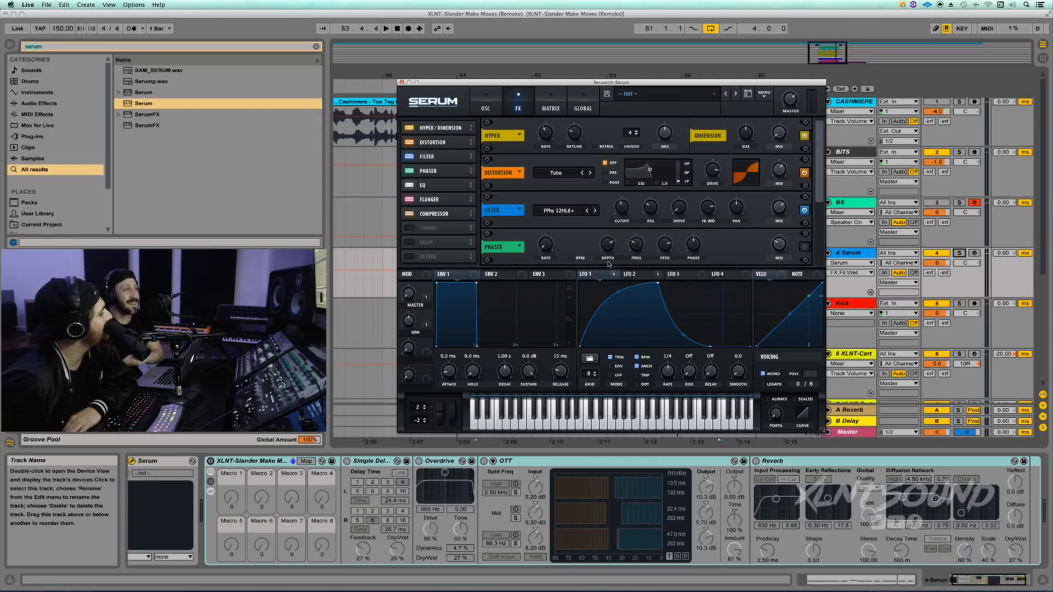
Step: Assign LFO 1 to the FX filter's cutoff and play the section to audition the modulation
mouse_move(613, 273)
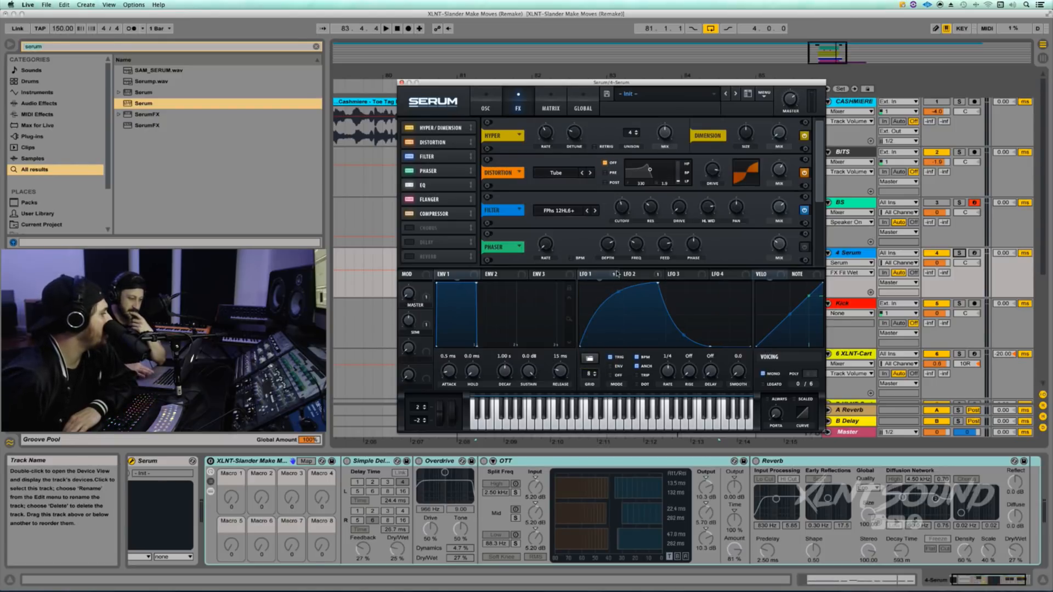
drag(583, 273, 622, 208)
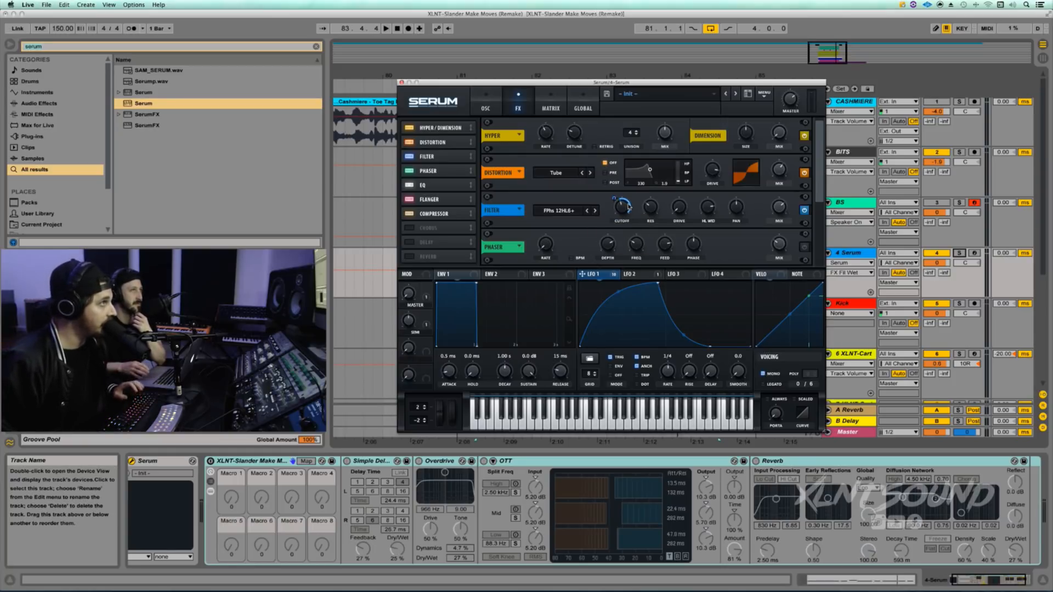
click(615, 201)
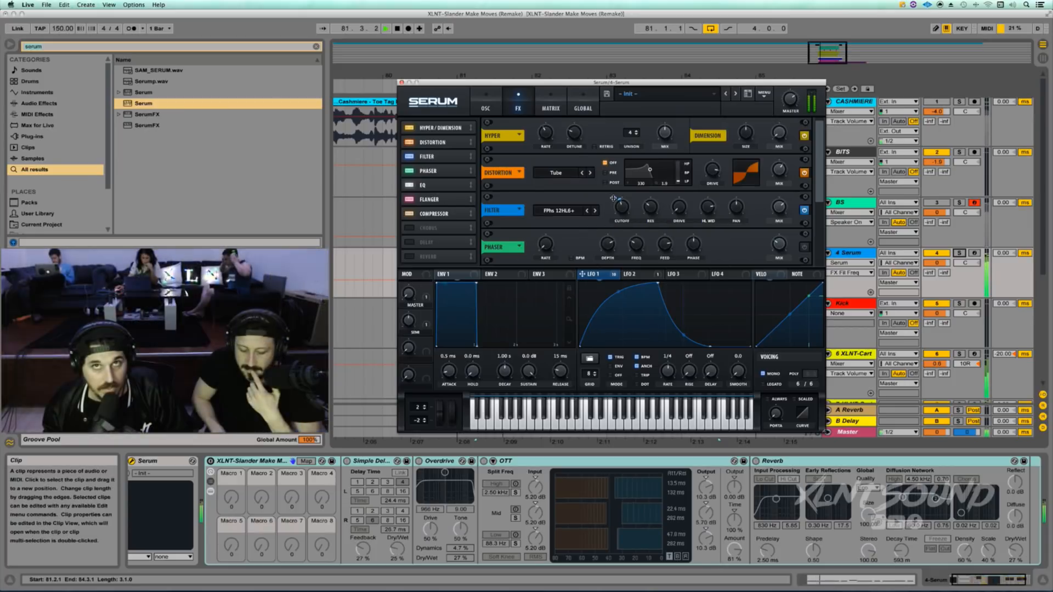
key(space)
key(space)
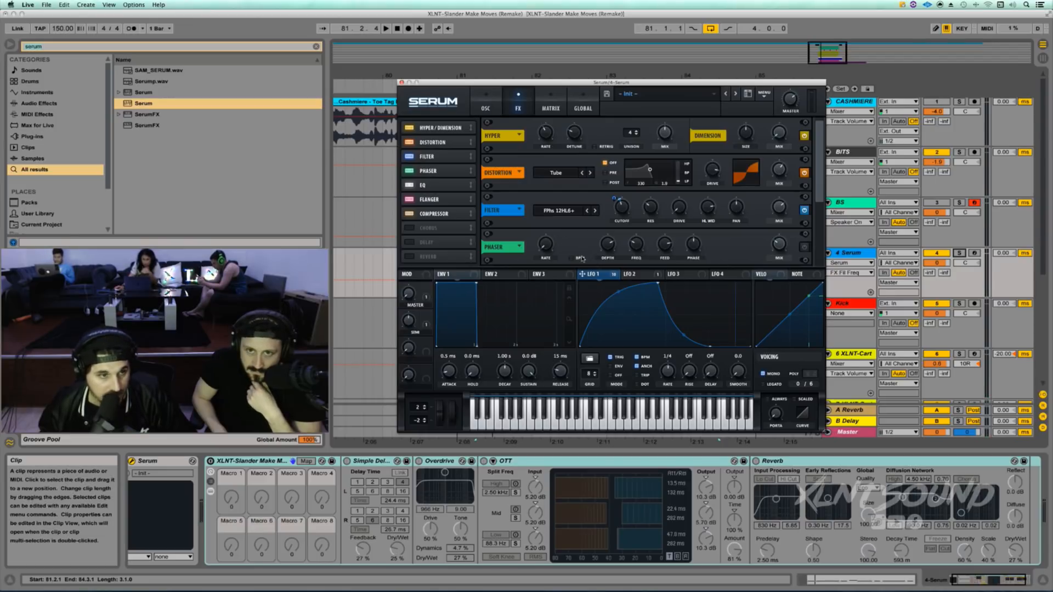
Step: Assign LFO 1 to the FX filter's resonance and audition the result
drag(617, 277, 649, 203)
mouse_move(638, 223)
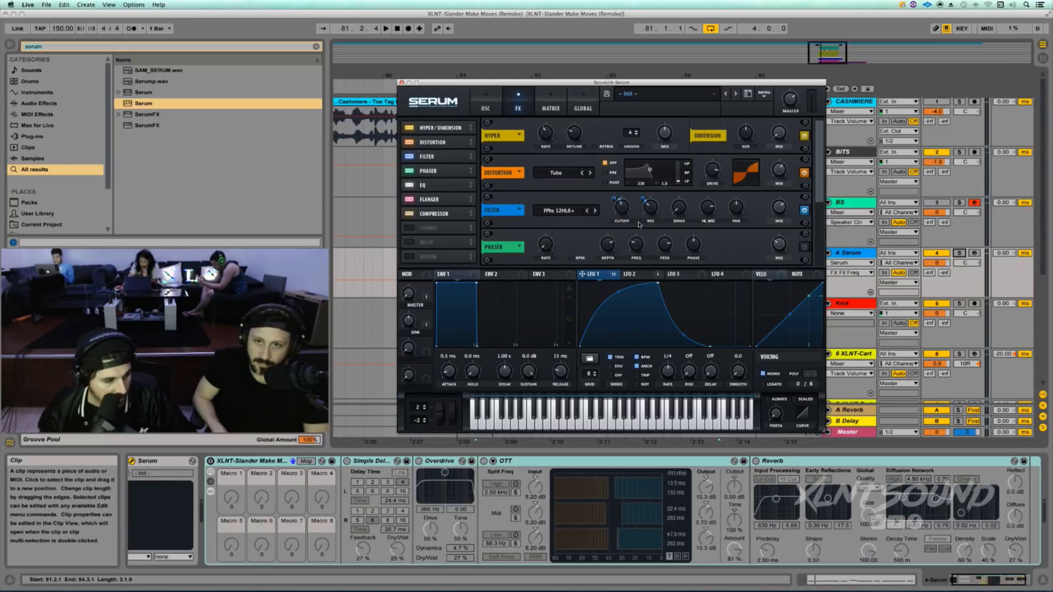
key(space)
key(space)
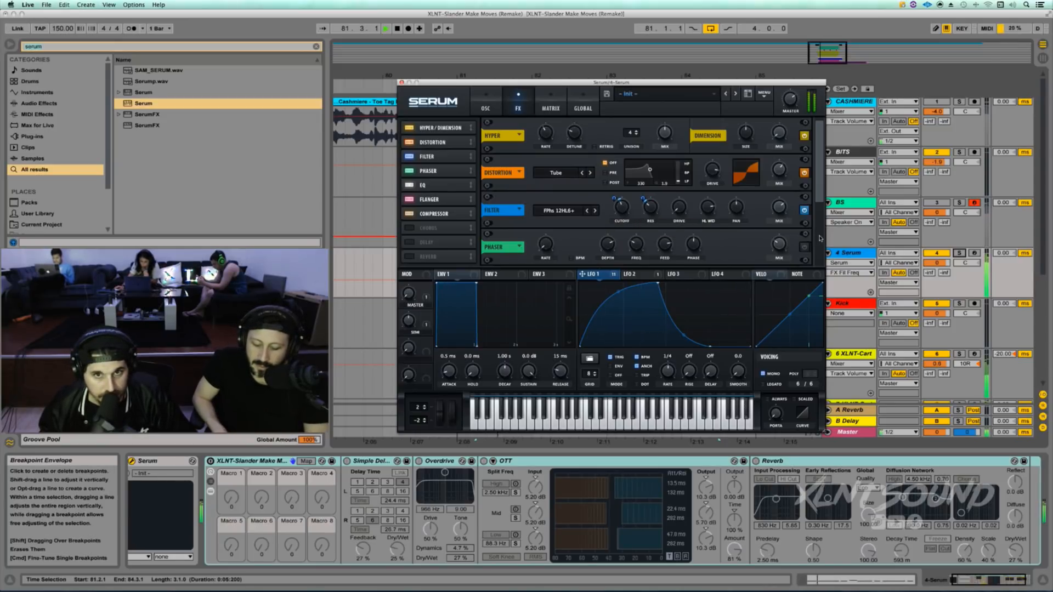
Step: Modulate the FX filter's HL width with LFO 1 by an amount of 19 and audition it
drag(613, 277, 711, 206)
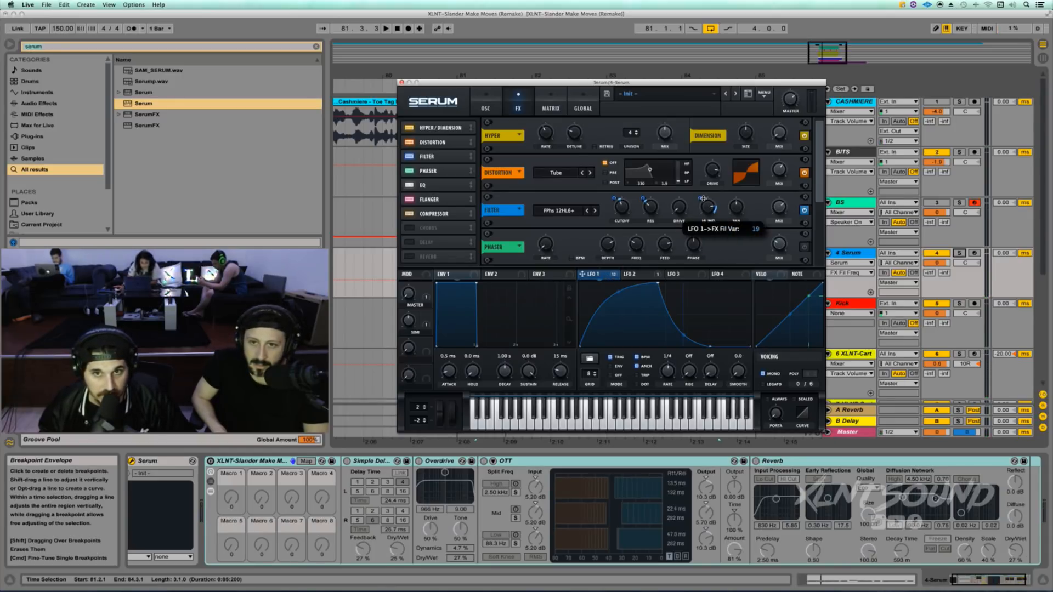
key(space)
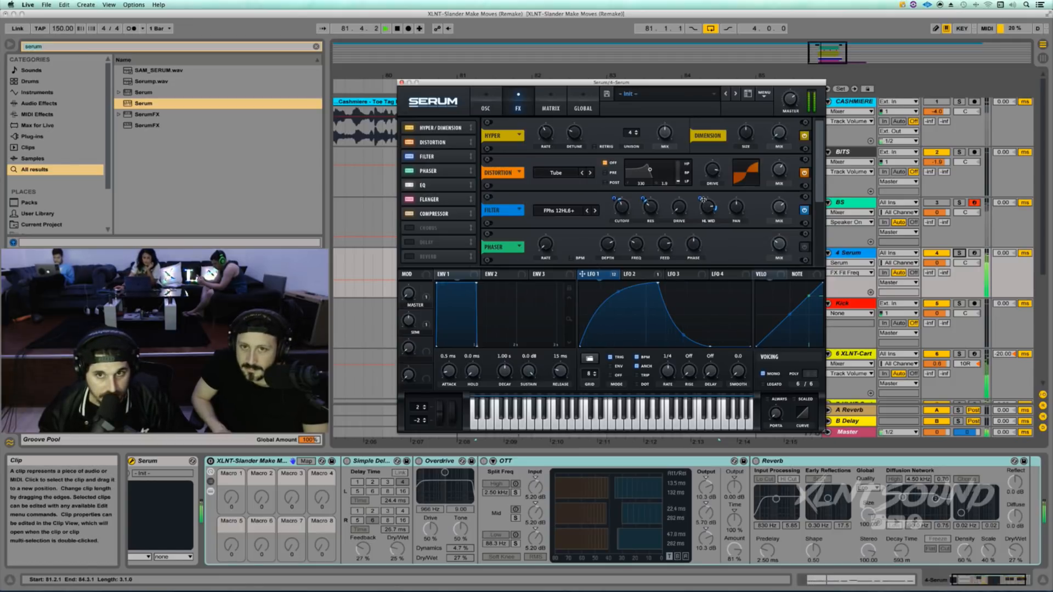
key(space)
Step: Enable the phaser effect and check its depth value
scroll(815, 196, down, 5)
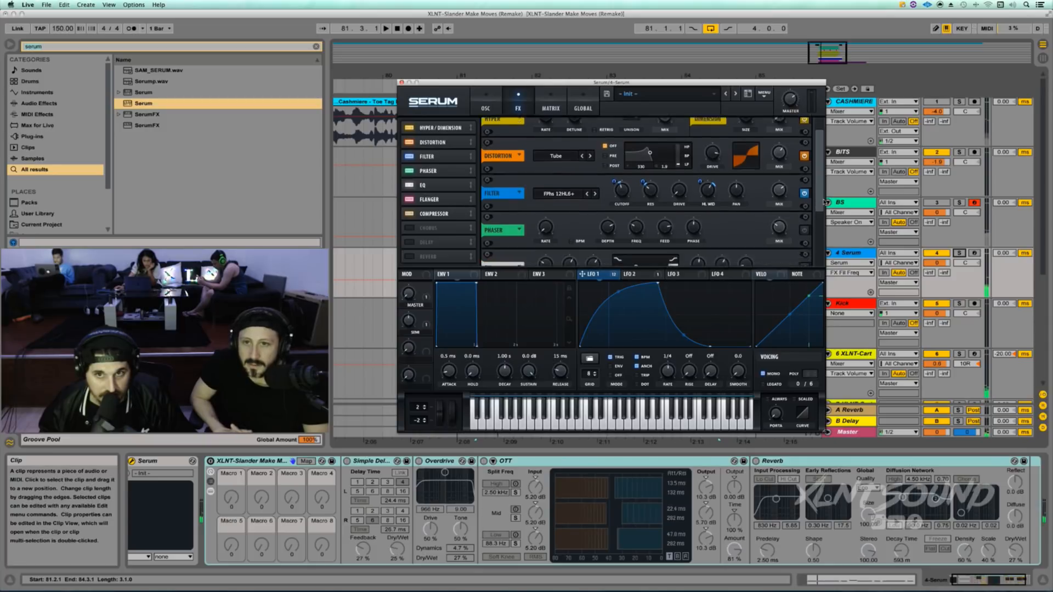
click(804, 187)
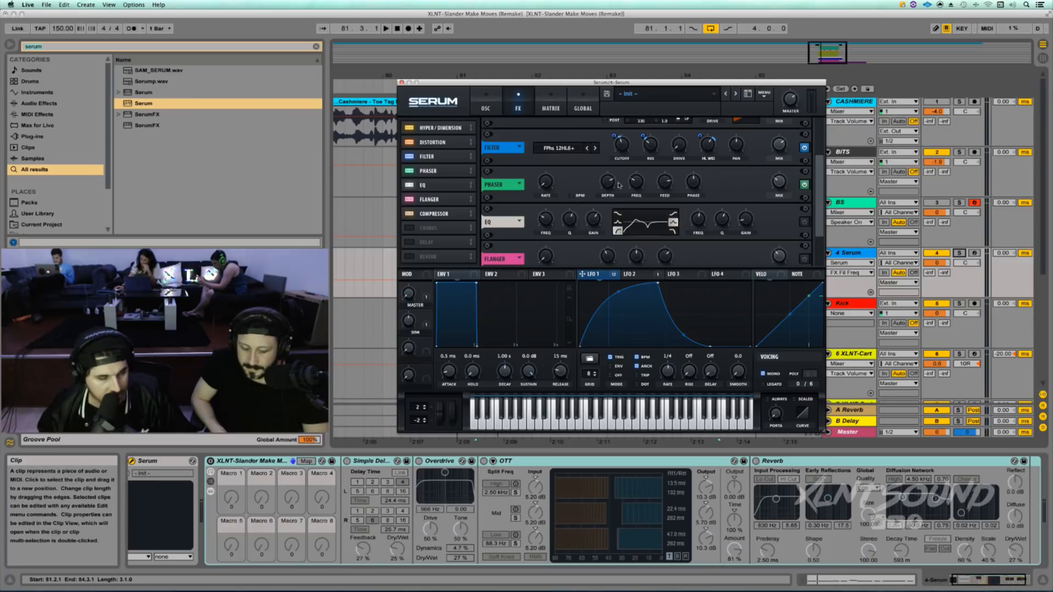
click(608, 182)
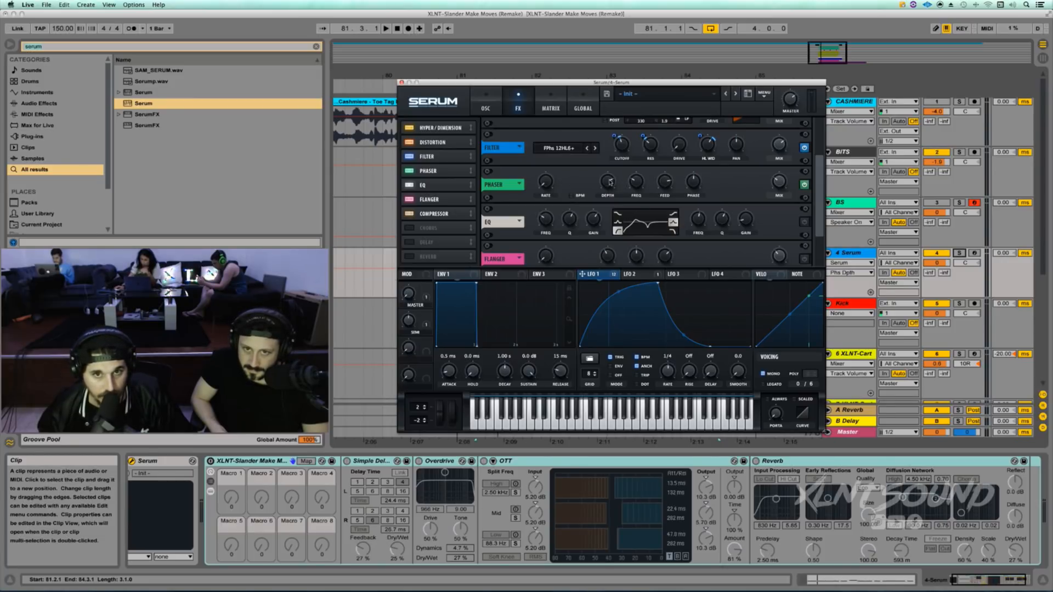
Step: Assign LFO 1 to the phaser's depth with an amount of -13 and audition it
drag(613, 277, 613, 181)
mouse_move(599, 173)
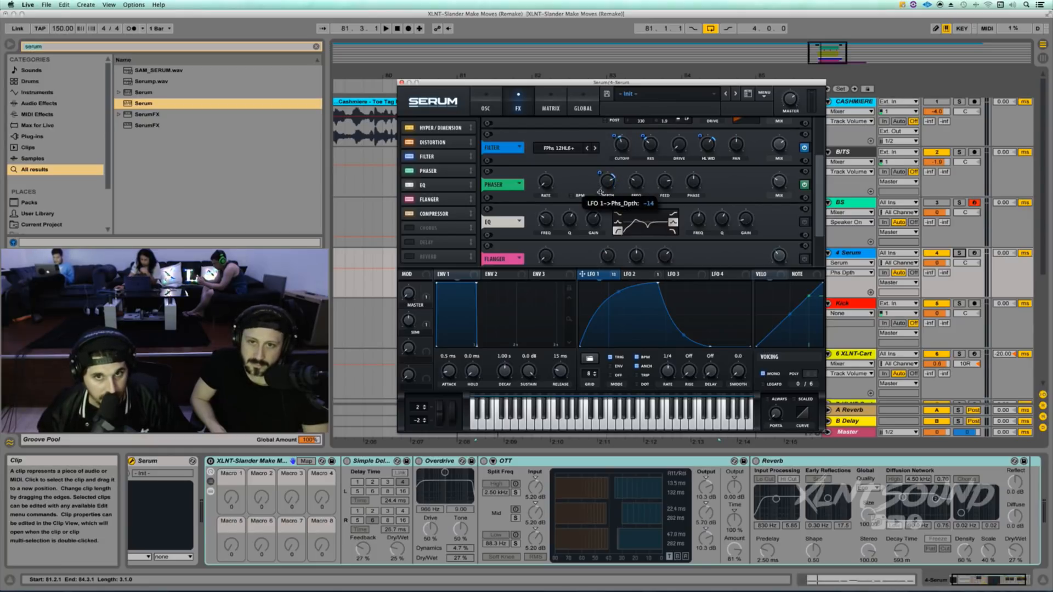
drag(600, 192, 601, 193)
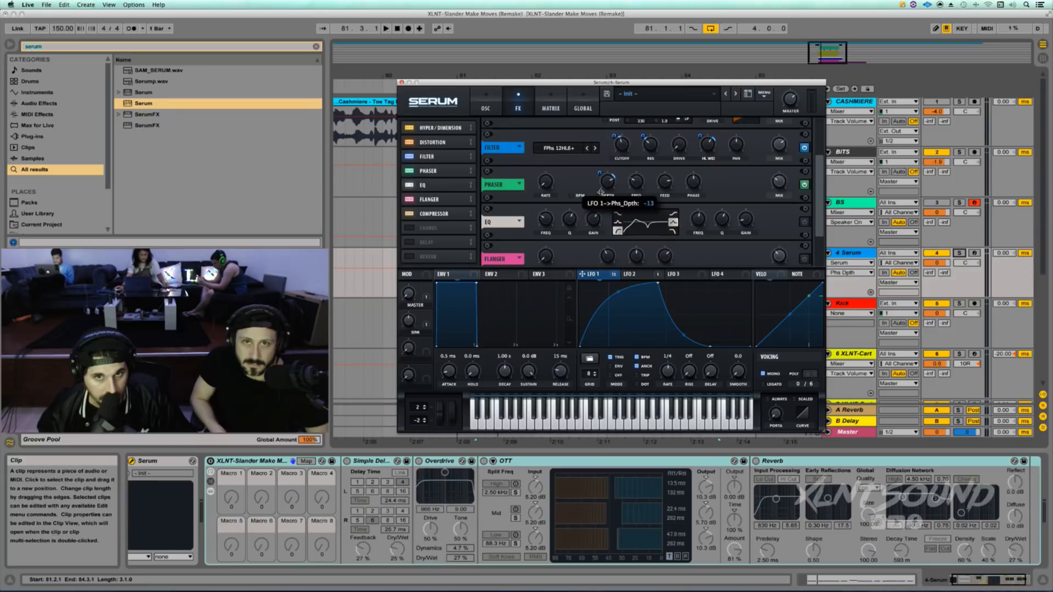
key(space)
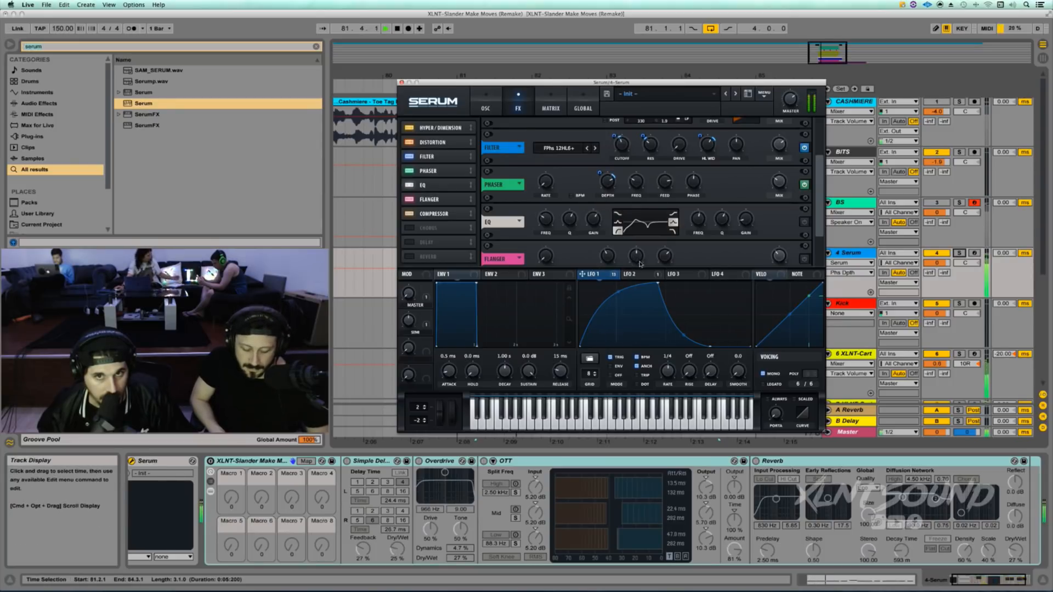
key(space)
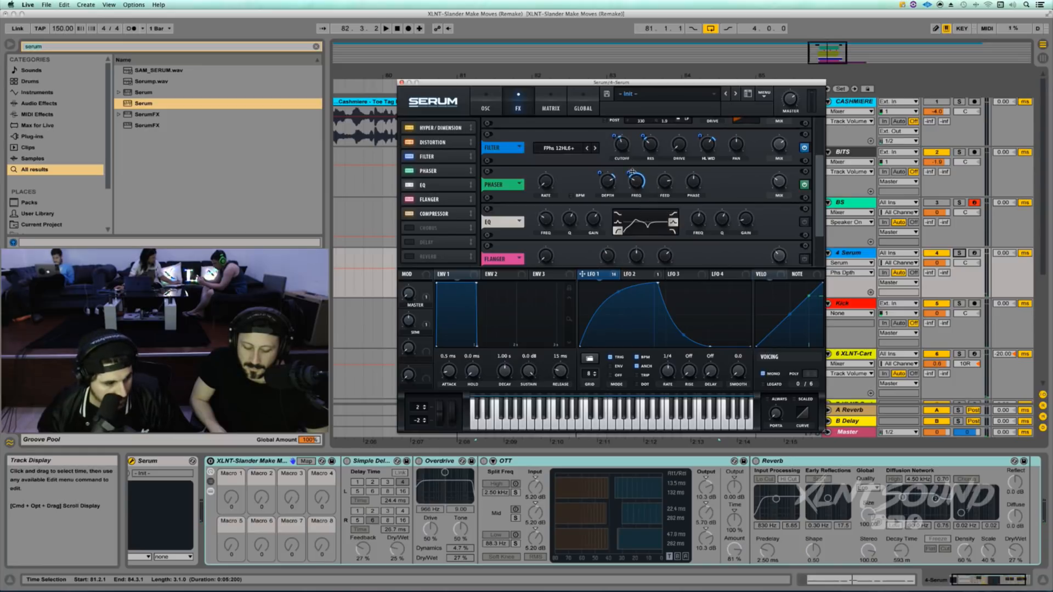
Step: Modulate the phaser's frequency with LFO 1 by an amount of 53 and check the phaser's phase value
mouse_move(627, 177)
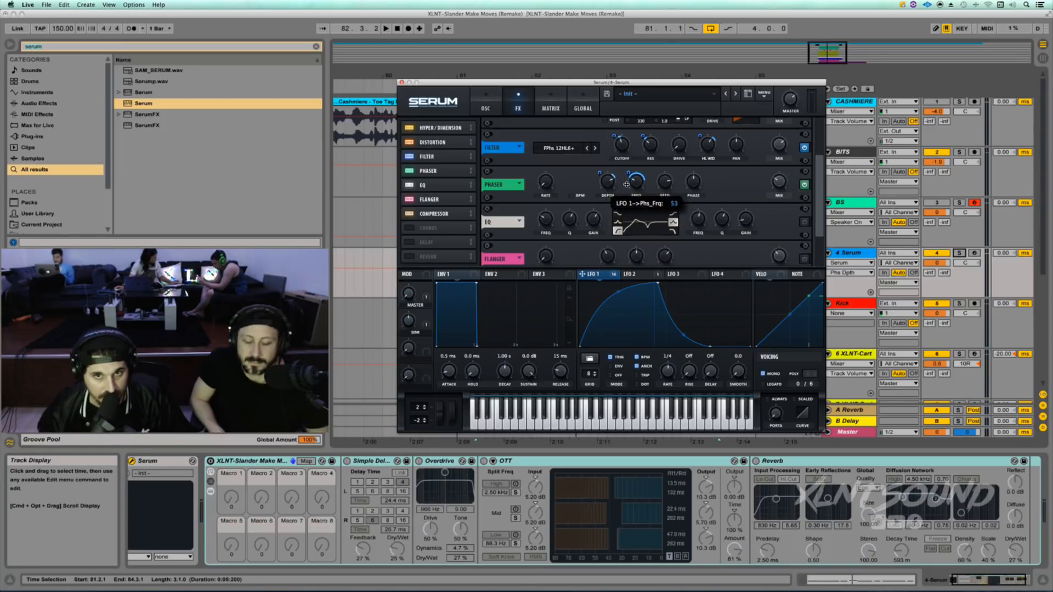
key(space)
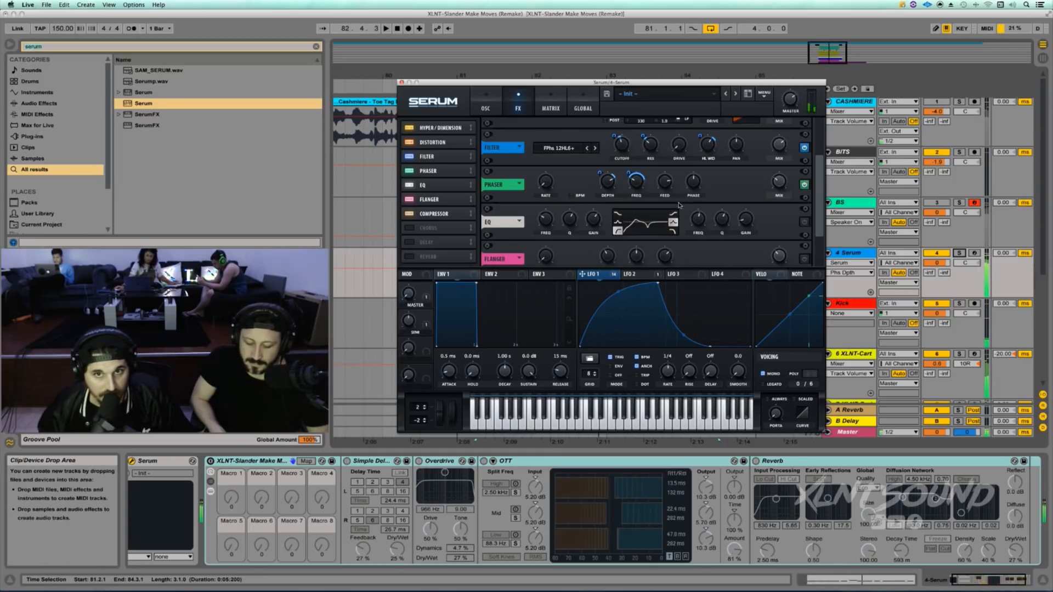
click(690, 182)
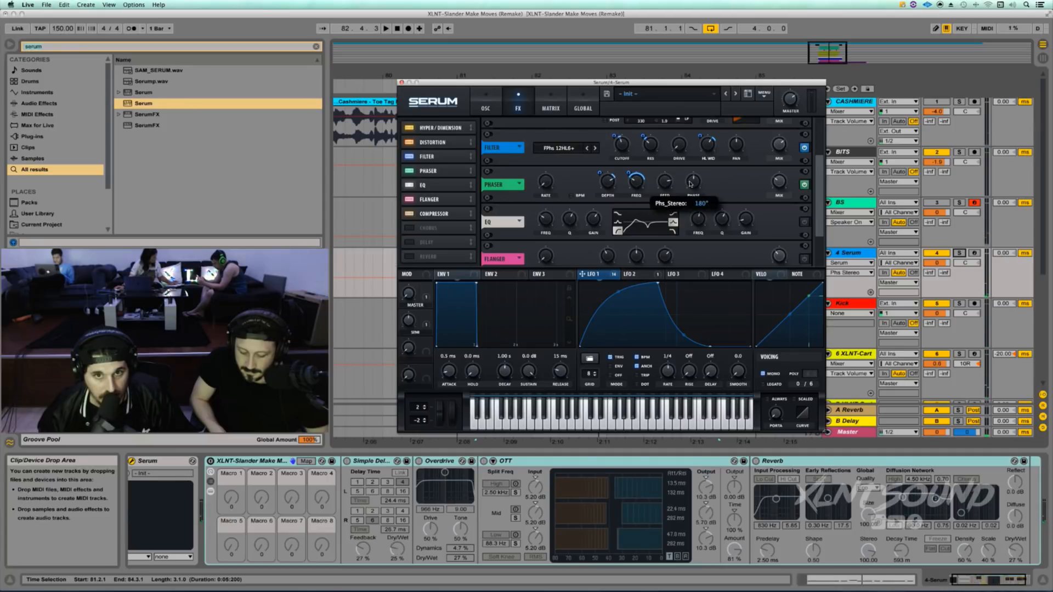
Step: Assign LFO 1 to the phaser's mix, reduce the modulation amount below 70 and audition it
drag(582, 273, 781, 184)
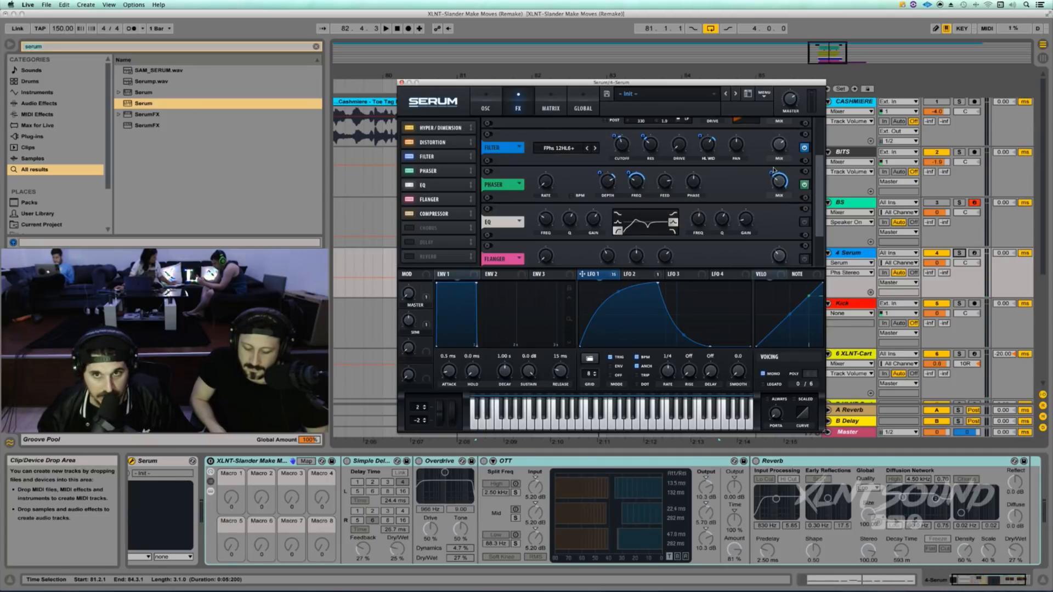
click(771, 178)
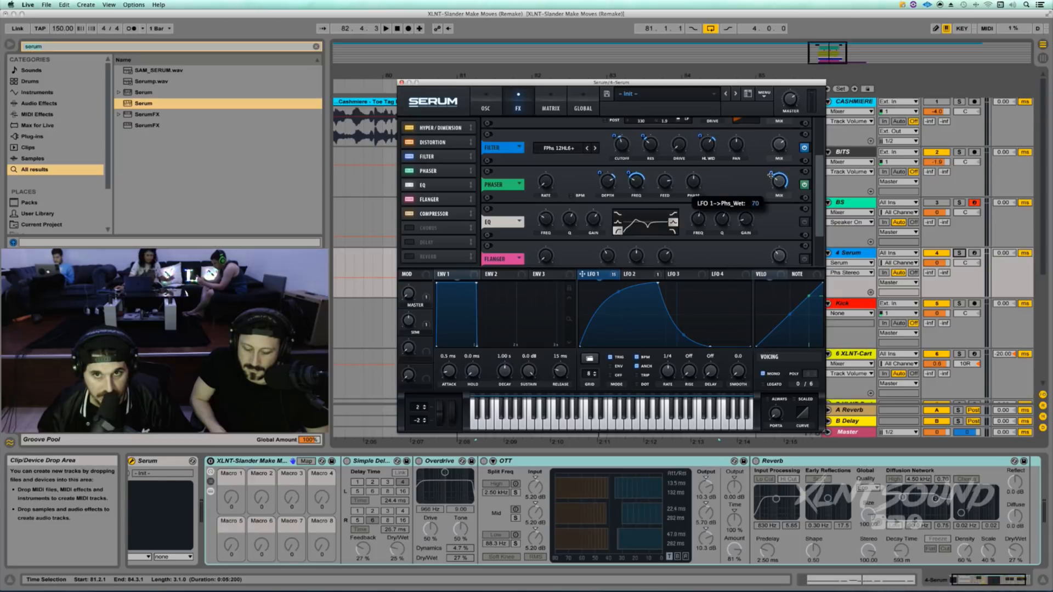
drag(769, 172, 771, 201)
key(space)
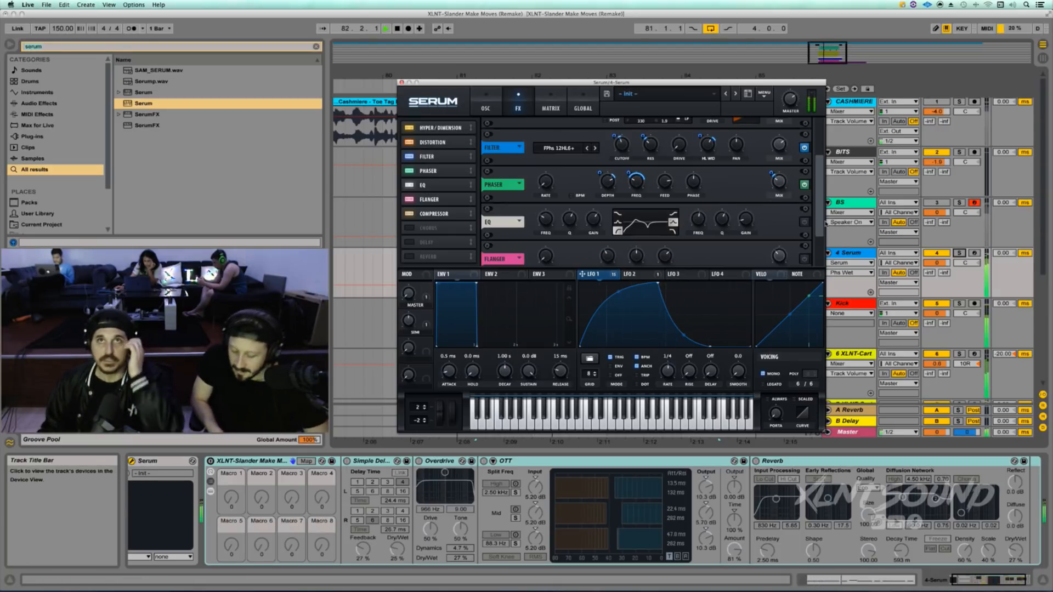
key(space)
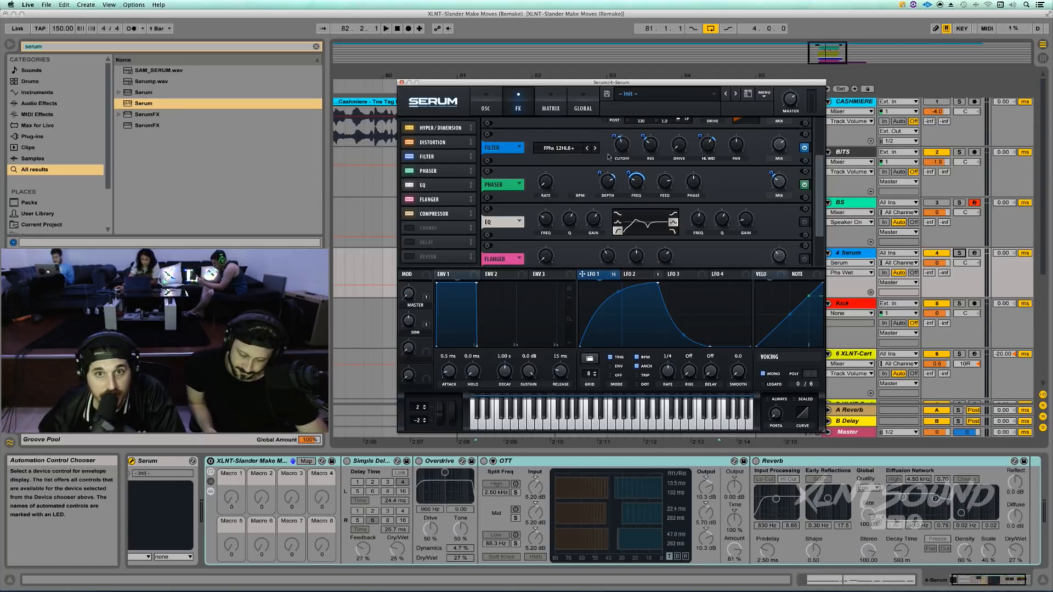
Step: Look over the oscillator settings and enable the EQ effect below the phaser
scroll(531, 223, down, 2)
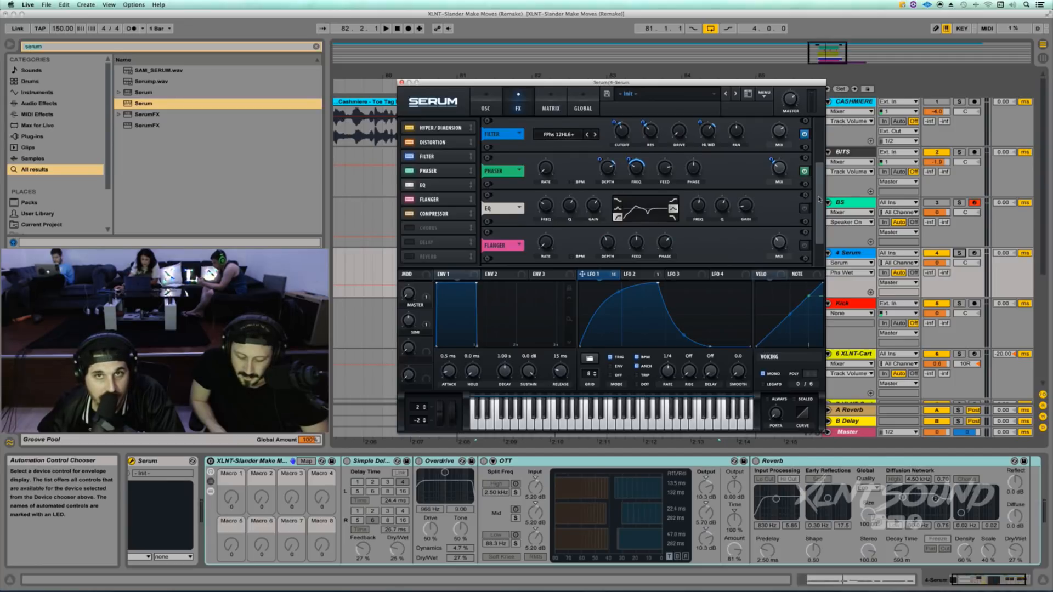
drag(818, 199, 822, 213)
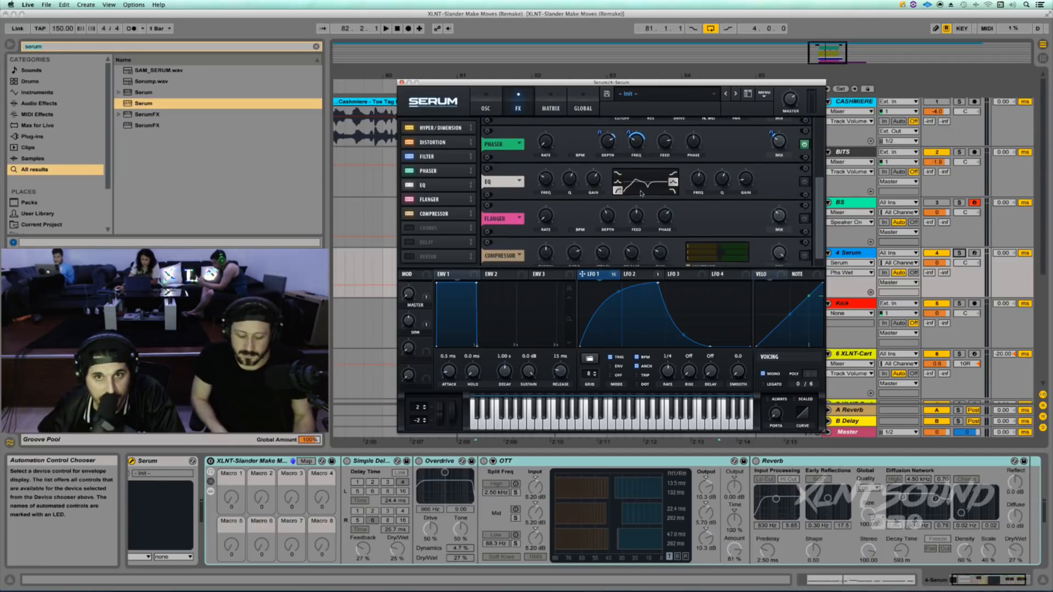
click(497, 106)
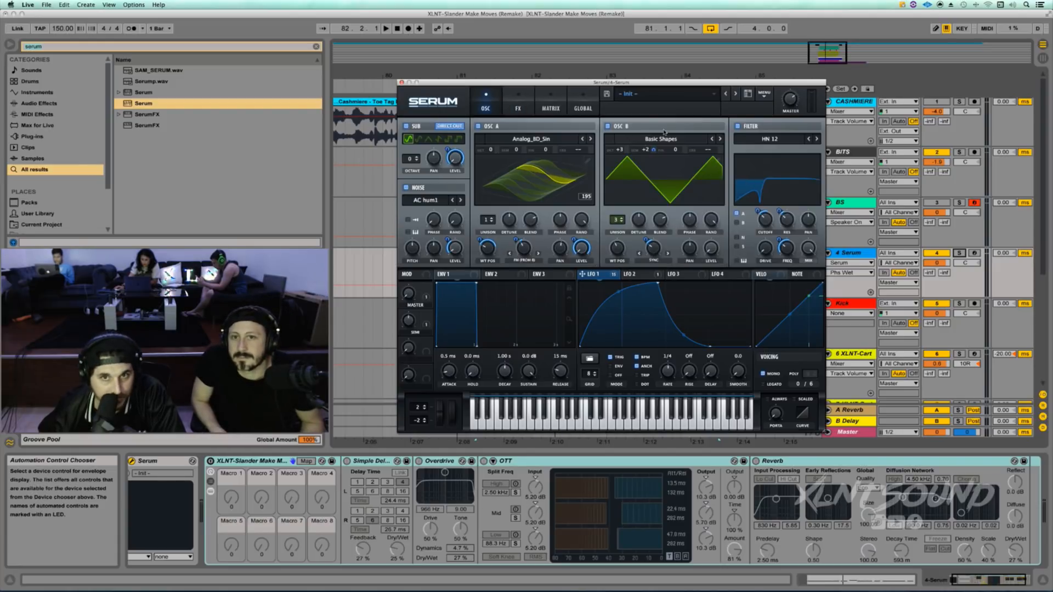
click(523, 103)
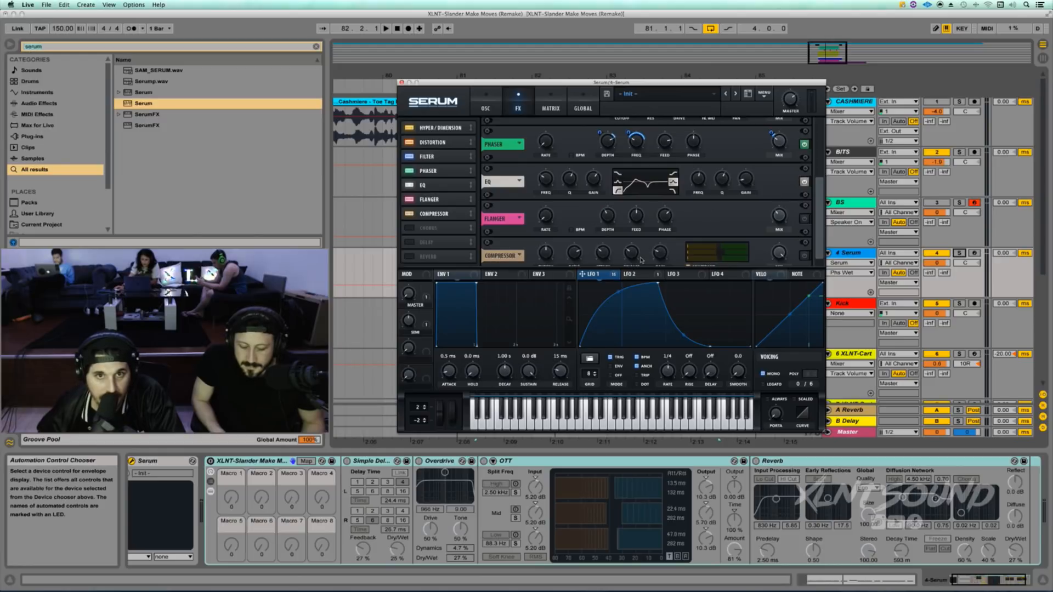
Step: Assign LFO 1 to the EQ's low-band frequency and audition the modulation
click(546, 185)
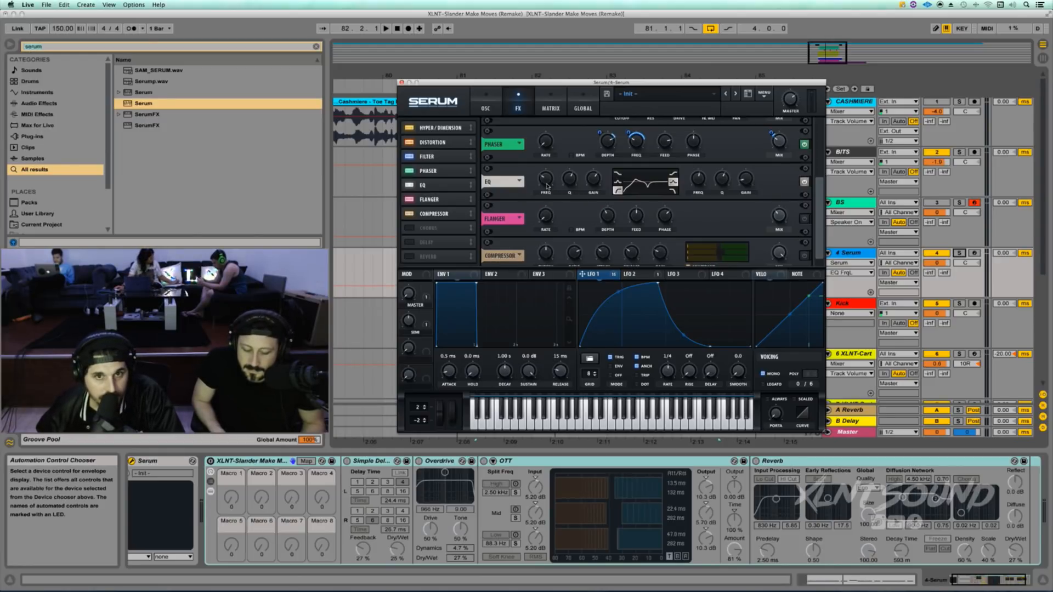
drag(621, 276, 536, 191)
key(space)
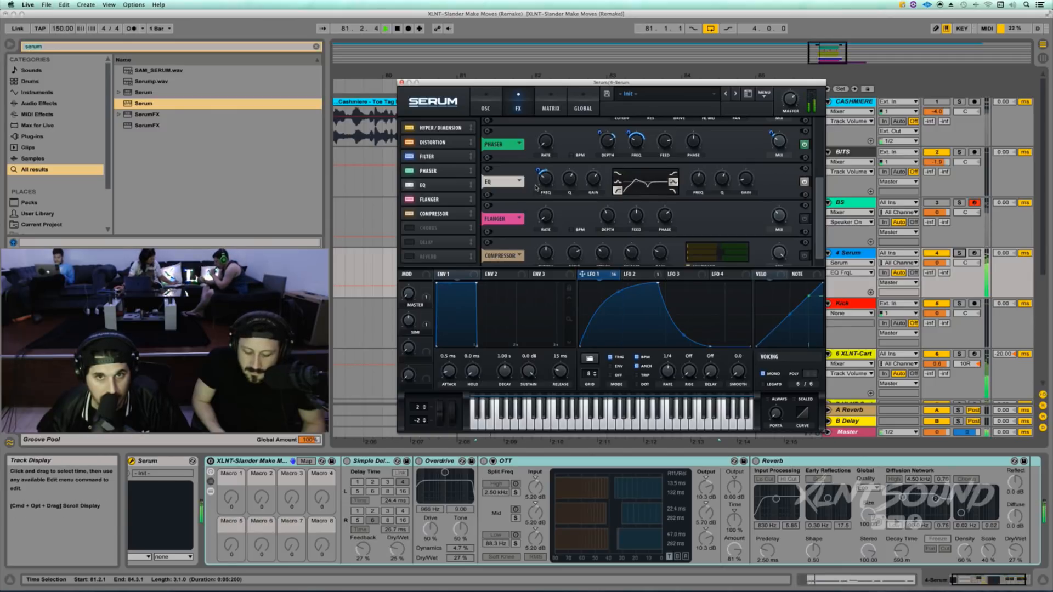
key(space)
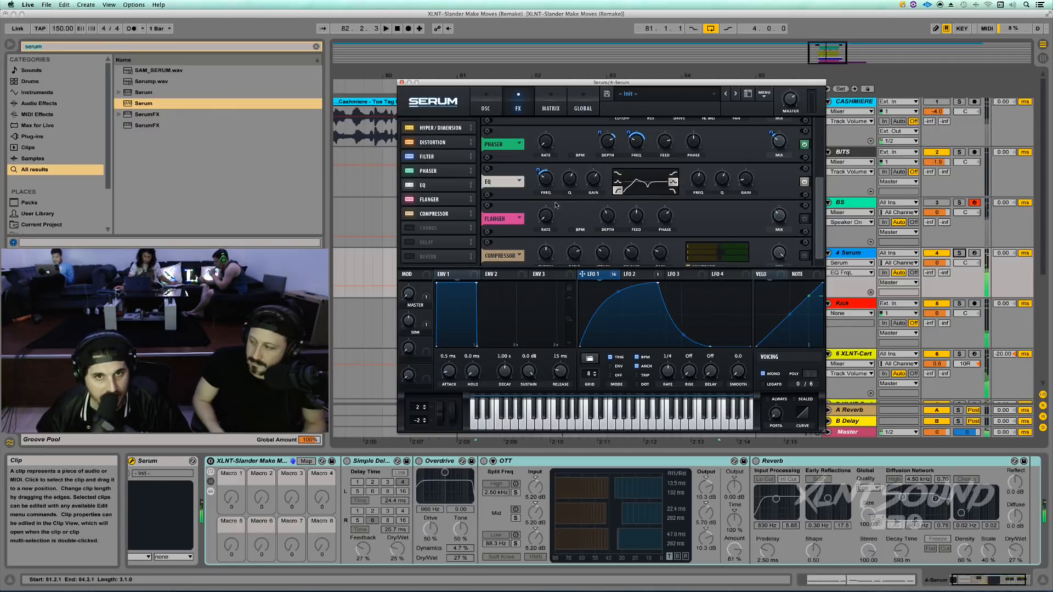
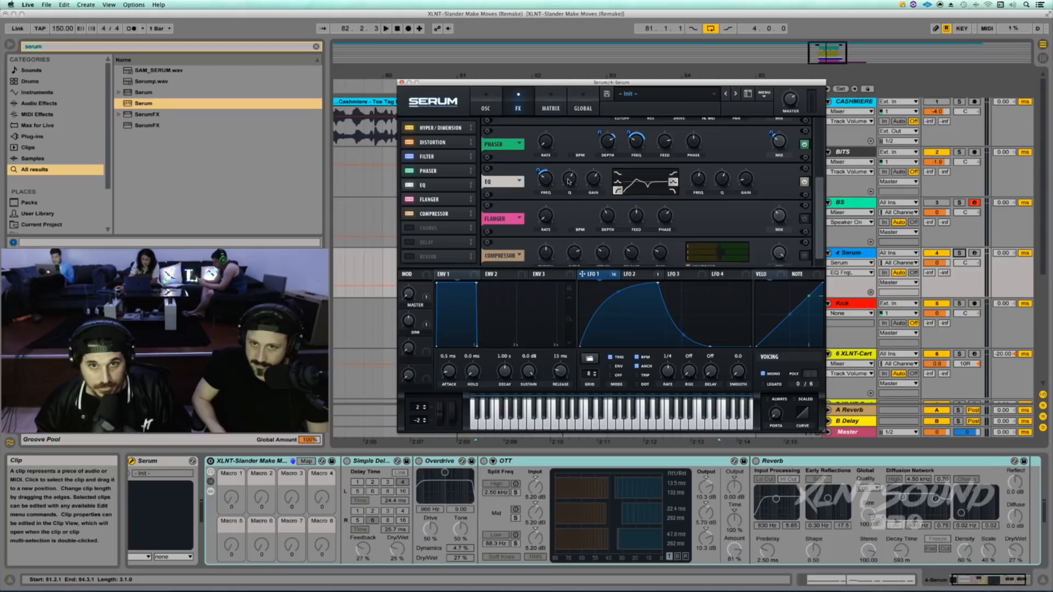
Step: Assign LFO 1 to the EQ's high-band frequency, audition it and check the EQ's Q and gain values
click(596, 180)
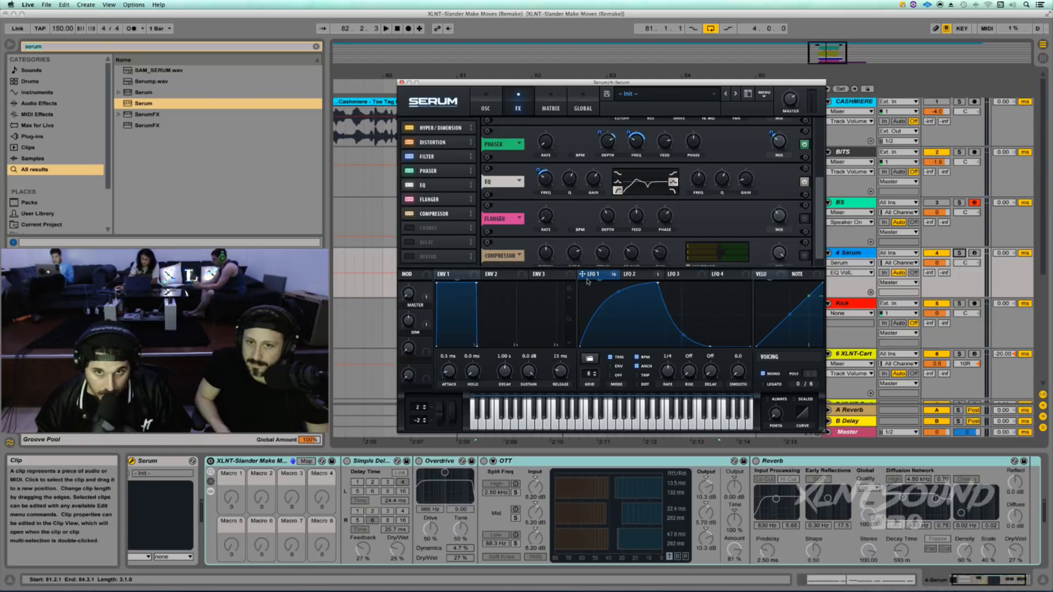
mouse_move(618, 269)
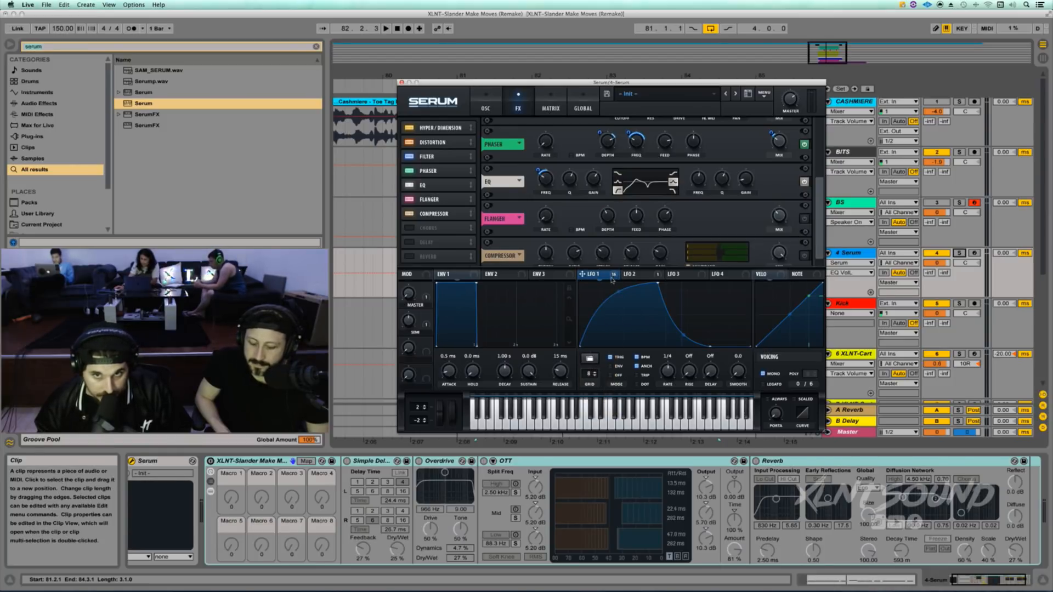
click(698, 180)
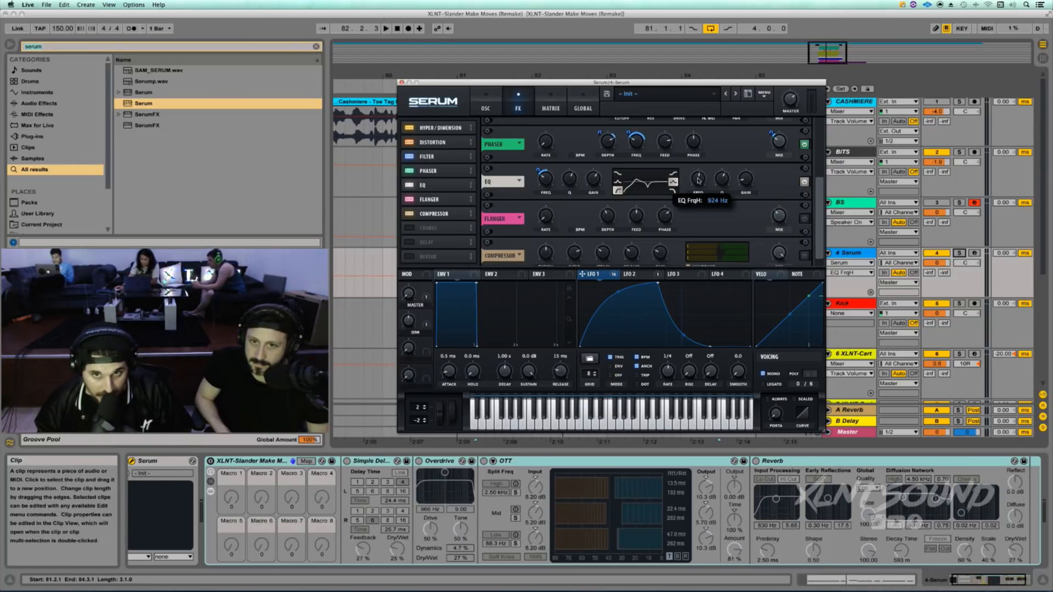
drag(608, 273, 699, 179)
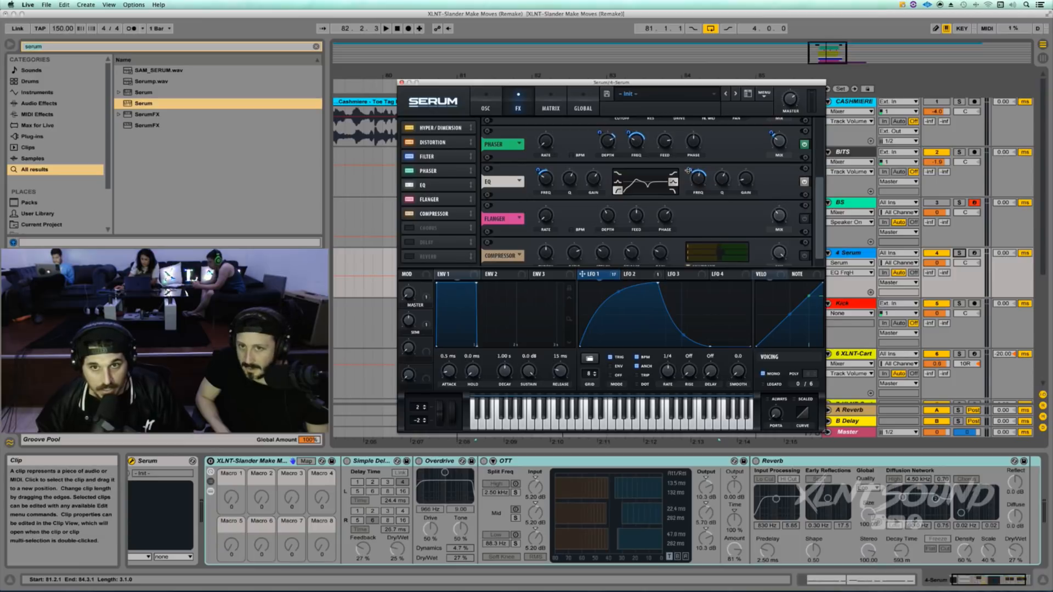
mouse_move(688, 170)
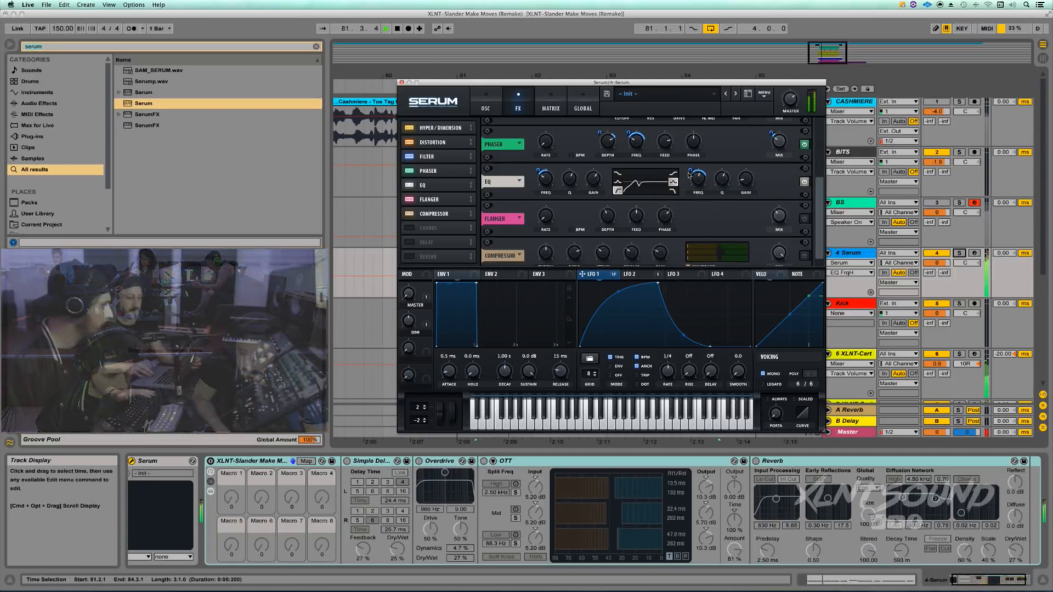
key(space)
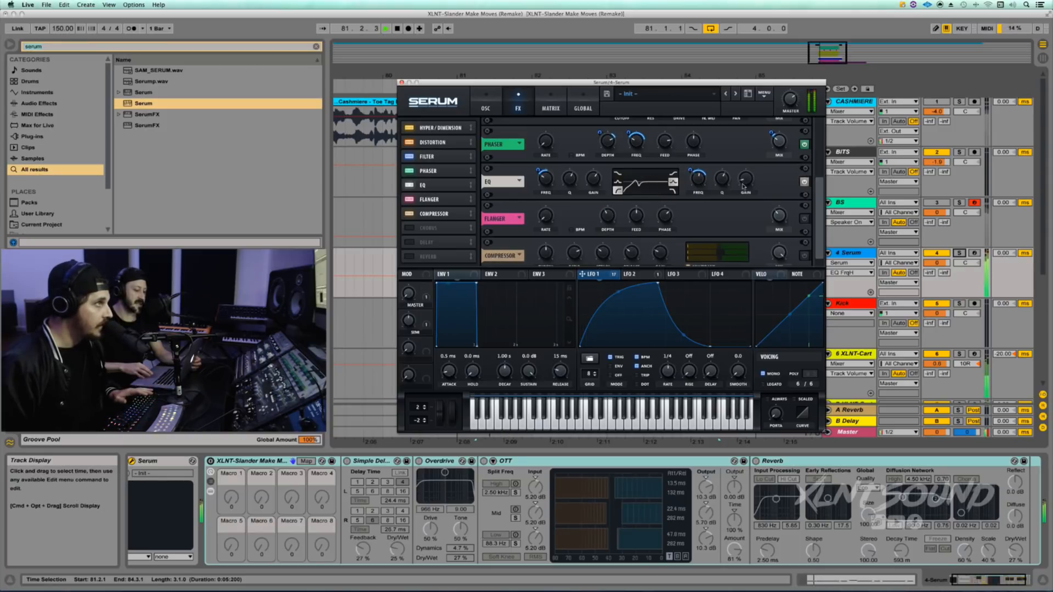
key(space)
mouse_move(722, 182)
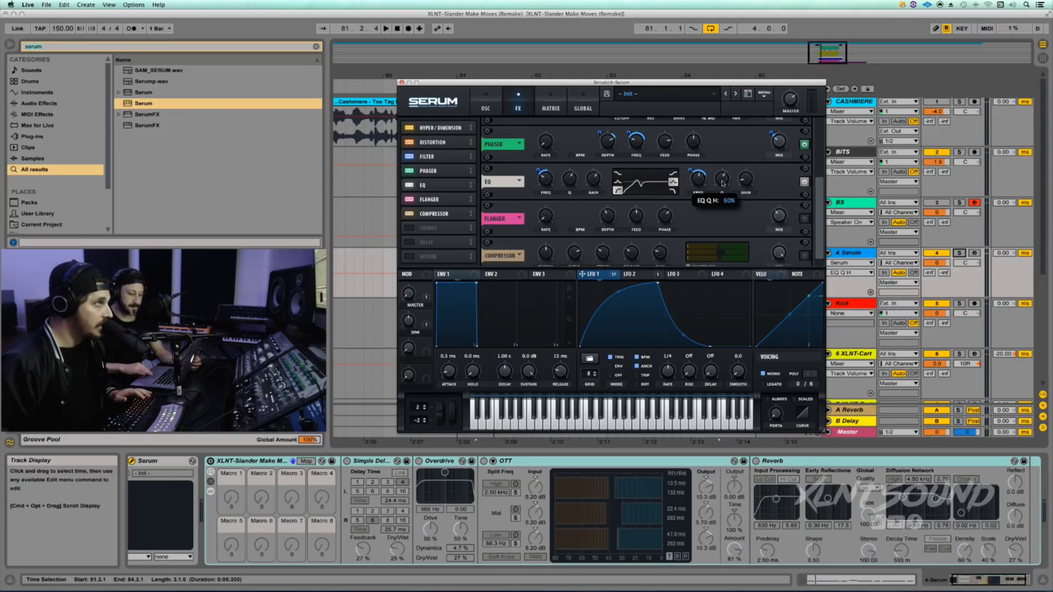
click(742, 181)
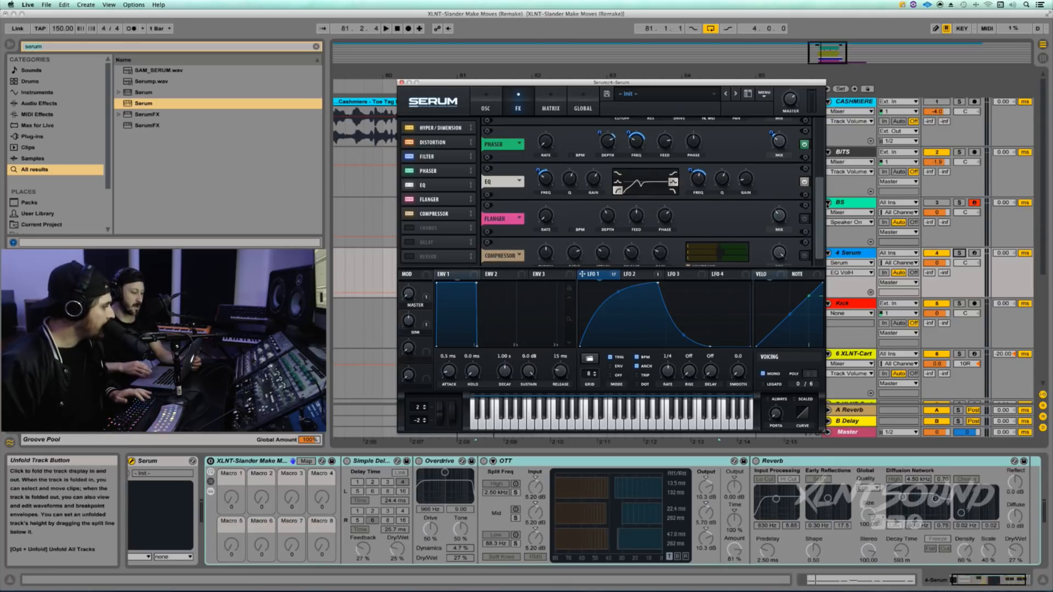
Step: Enable the flanger, check its rate, depth, feedback, phase and mix values, and audition the sound
click(803, 219)
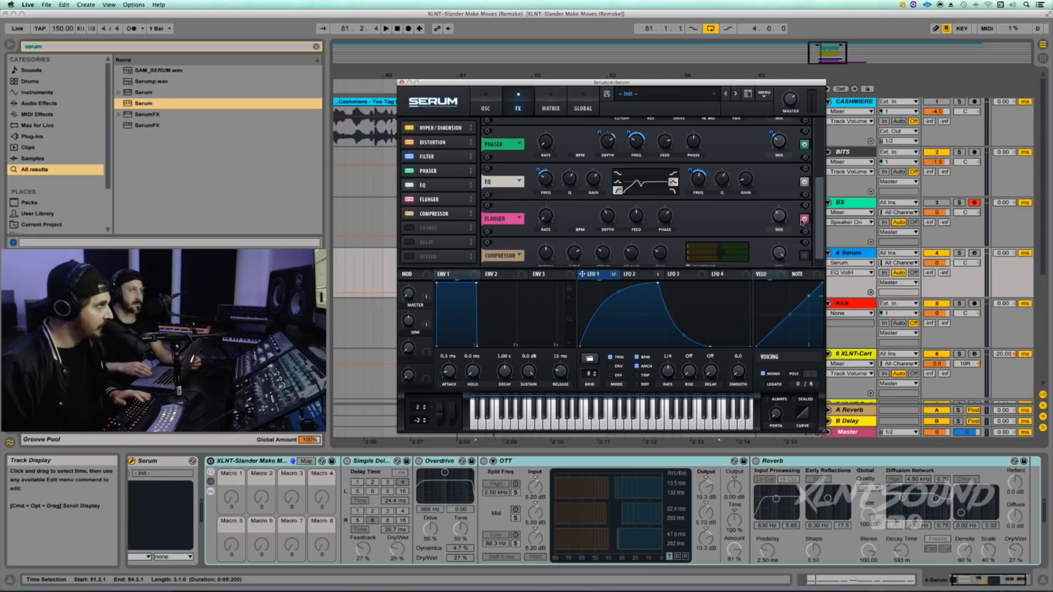
click(545, 216)
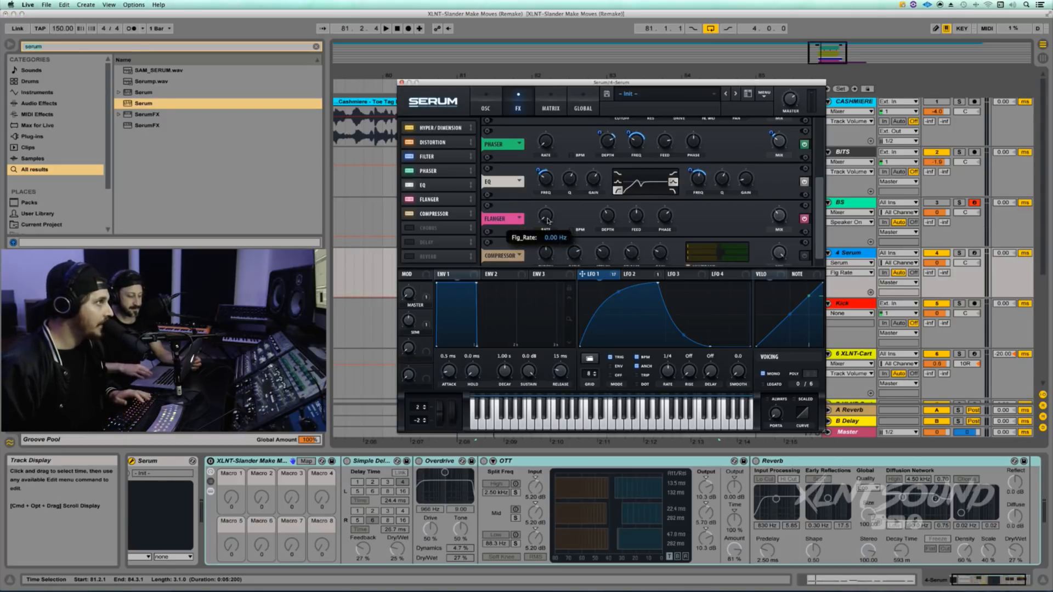
click(604, 219)
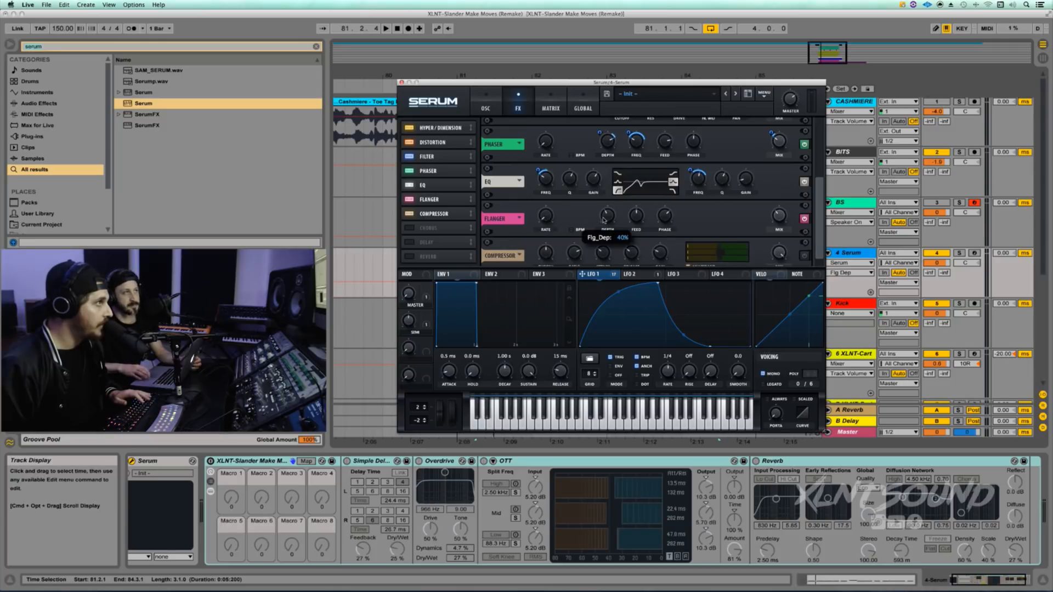
click(637, 218)
click(667, 221)
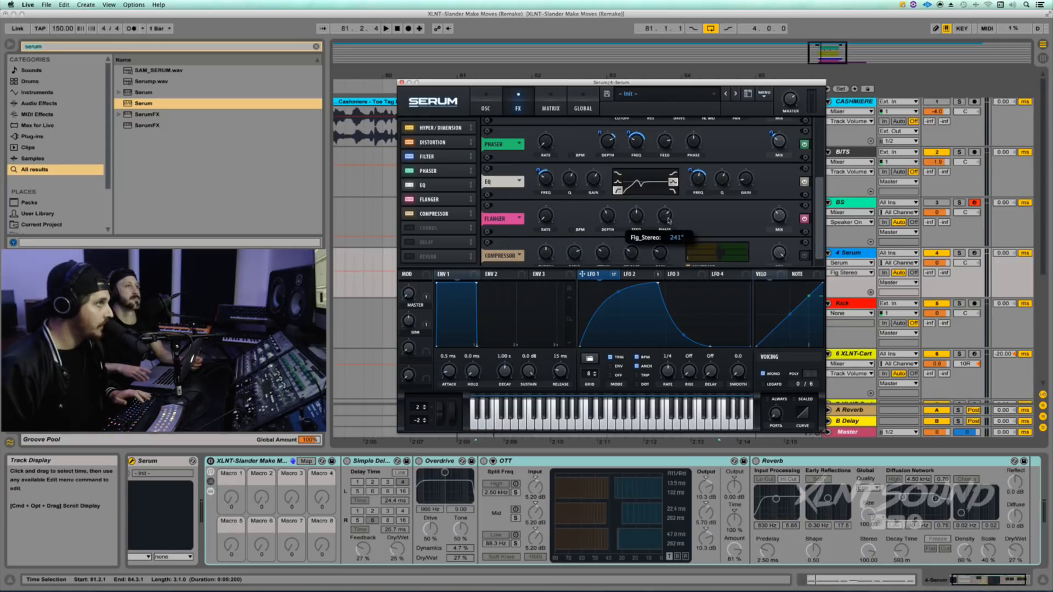
click(787, 222)
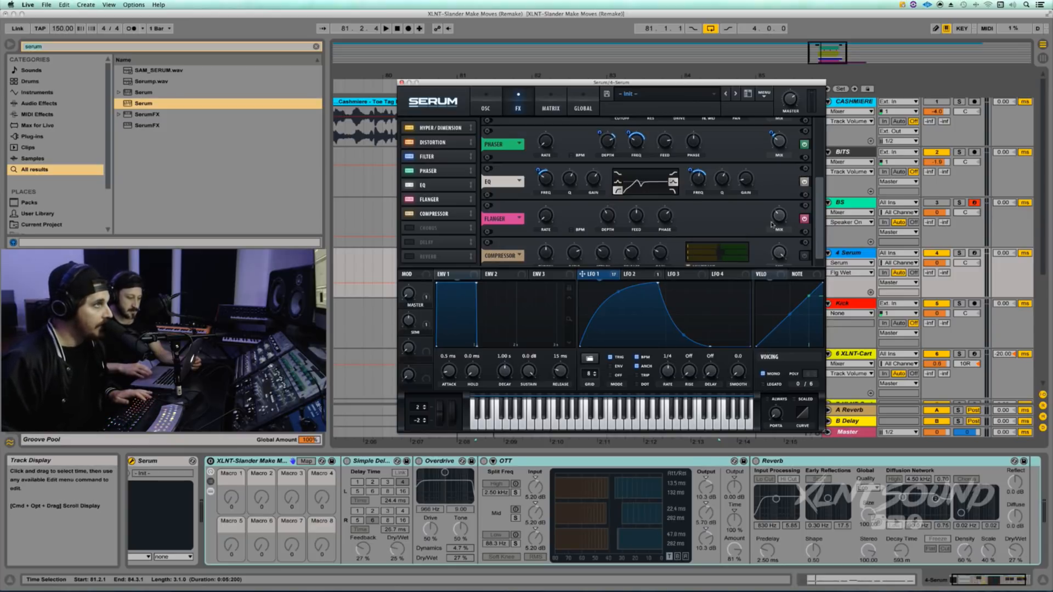
scroll(822, 229, down, 1)
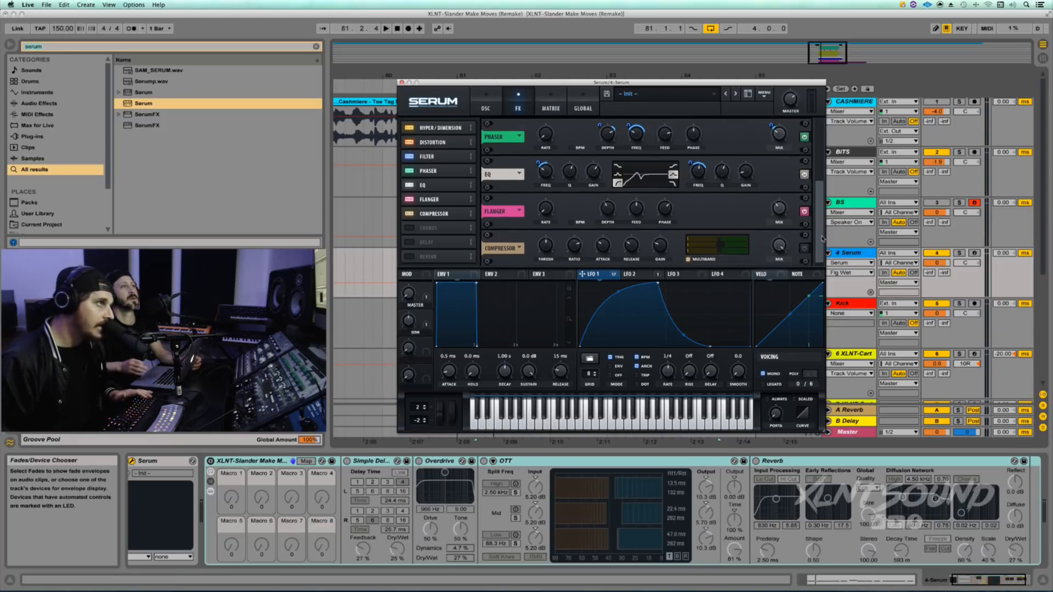
key(space)
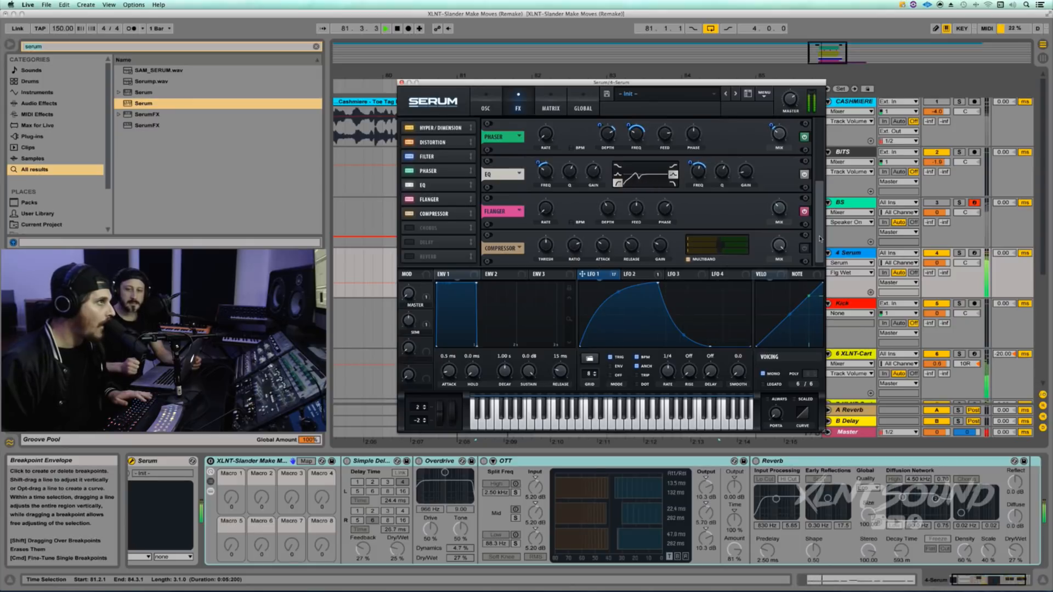
key(space)
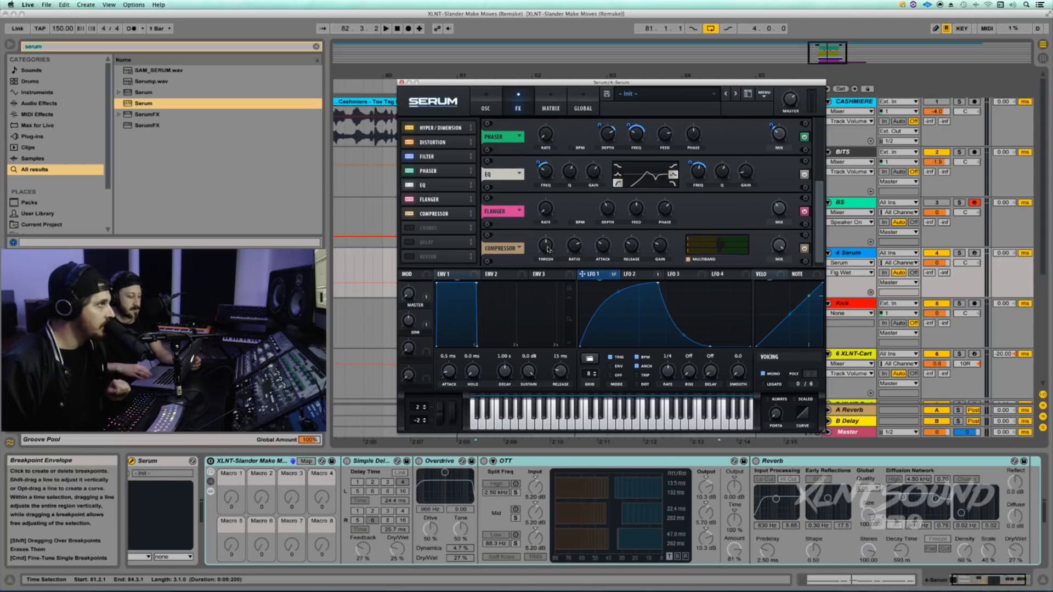
Step: Enable the compressor, check its threshold, ratio, attack, release, gain and mix values, and audition the sound
click(547, 248)
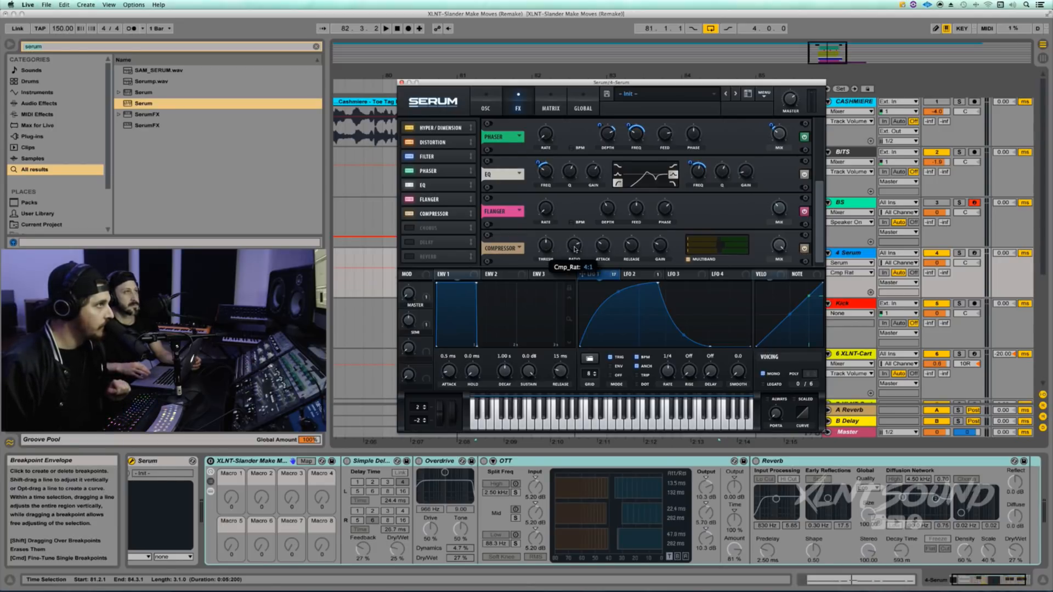
click(597, 248)
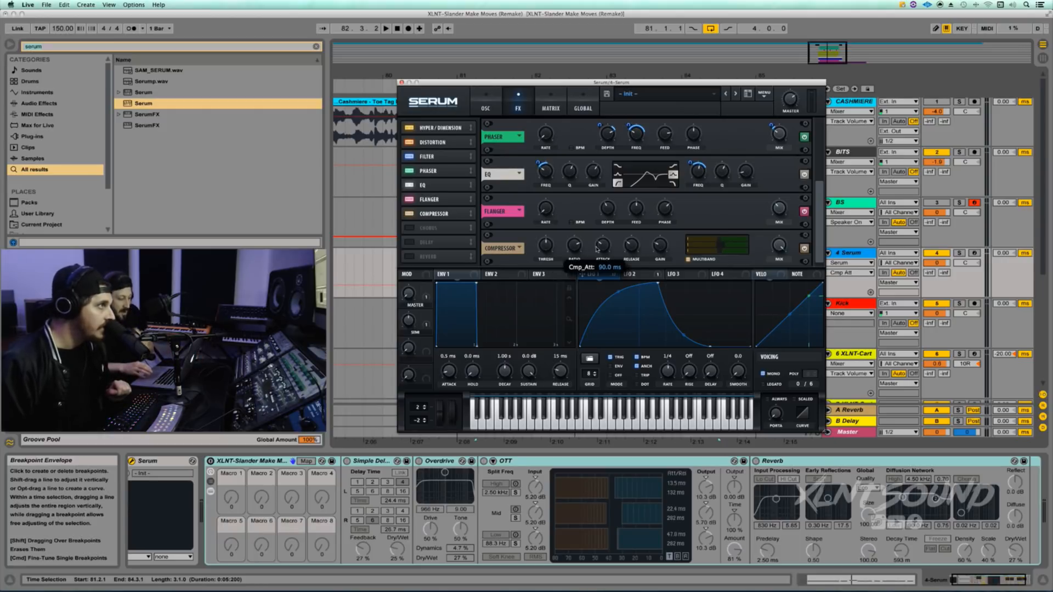
click(632, 247)
click(660, 248)
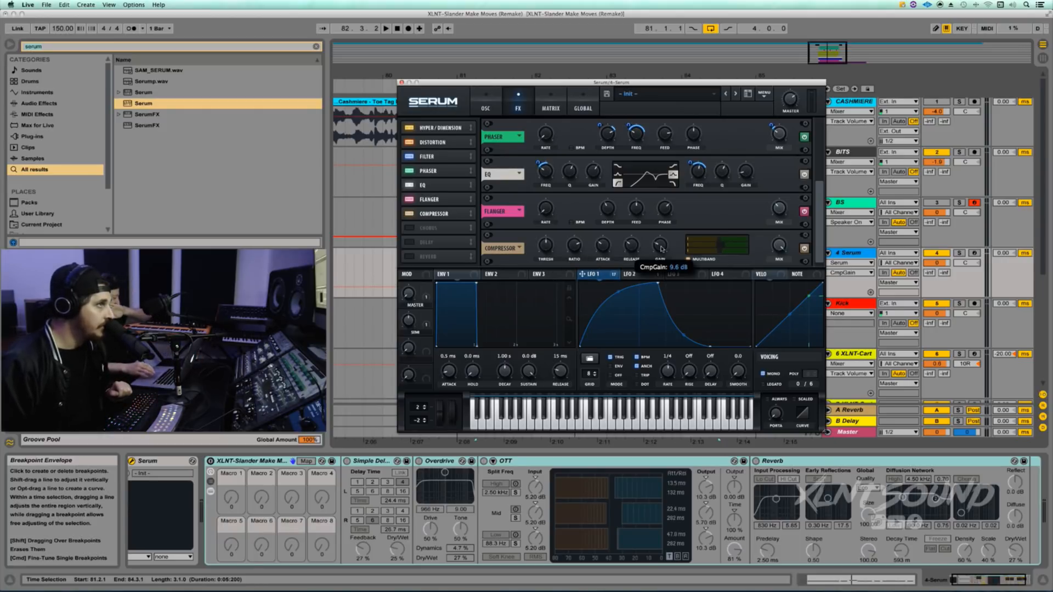
click(775, 249)
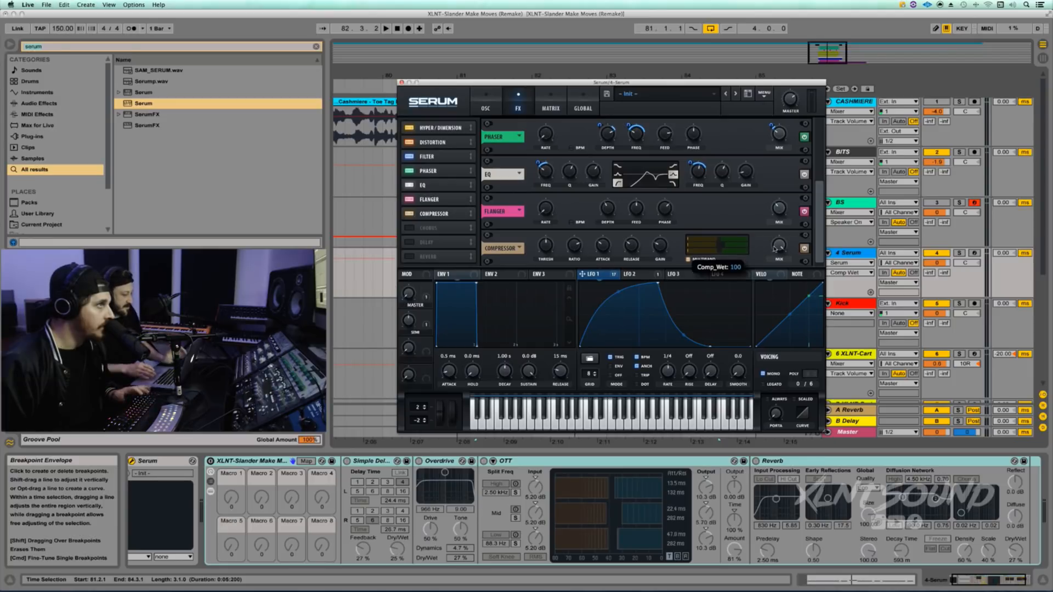
key(space)
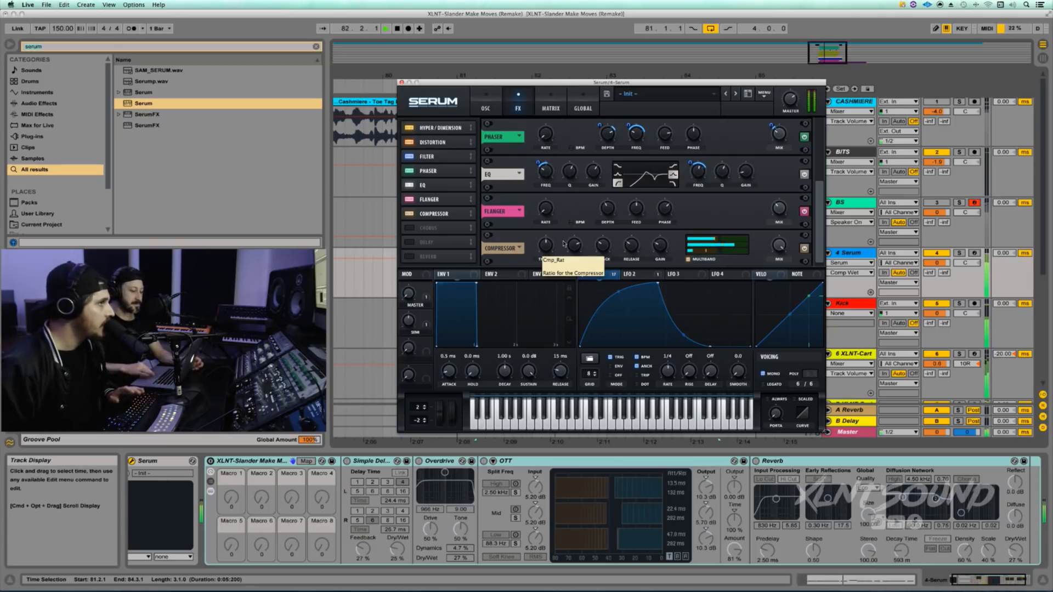
key(space)
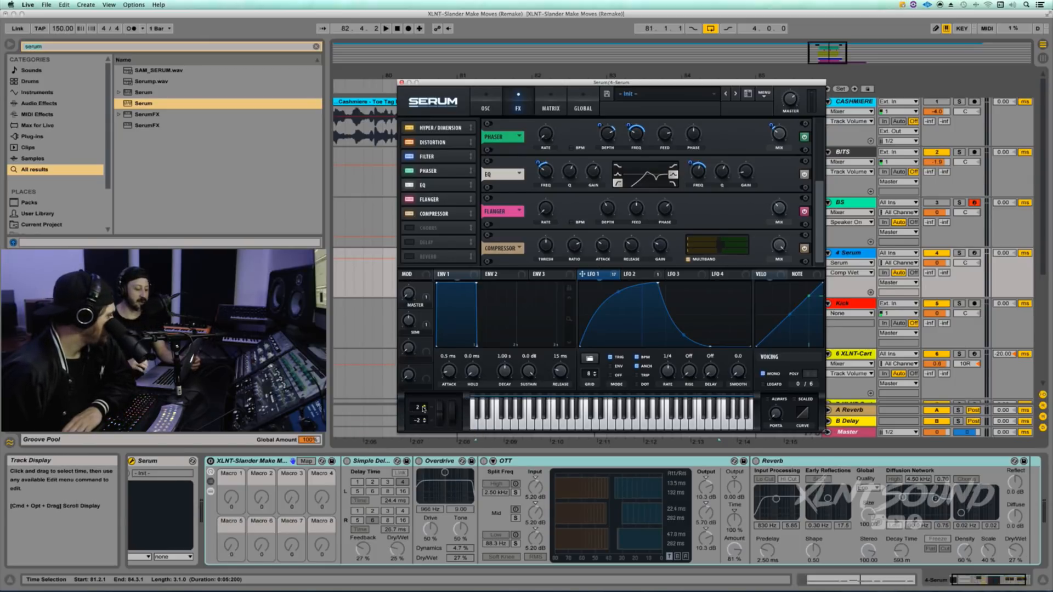
Step: Set the upward pitch bend range to 1
click(419, 407)
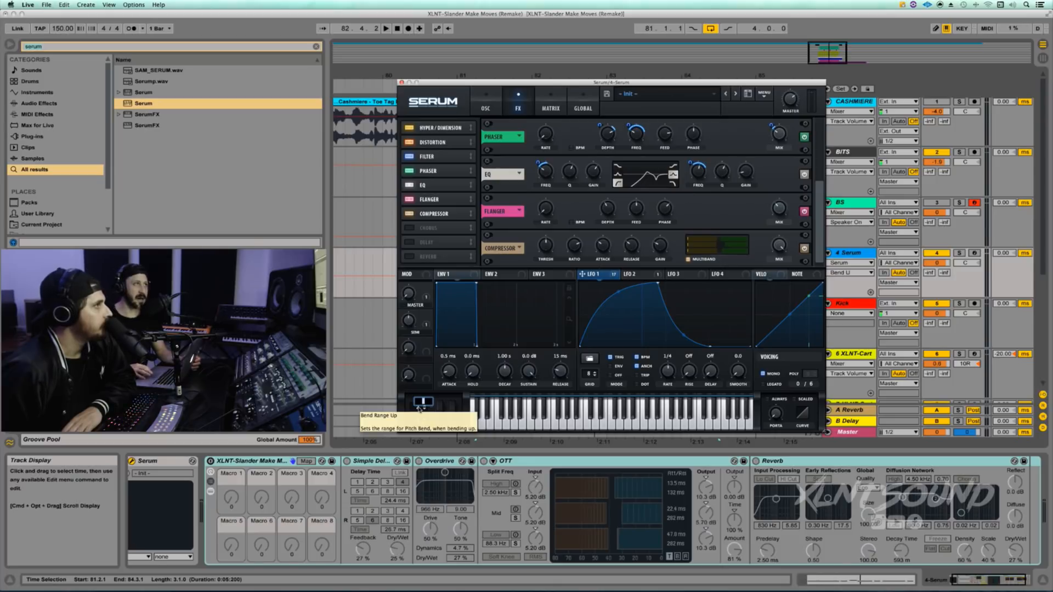
click(404, 403)
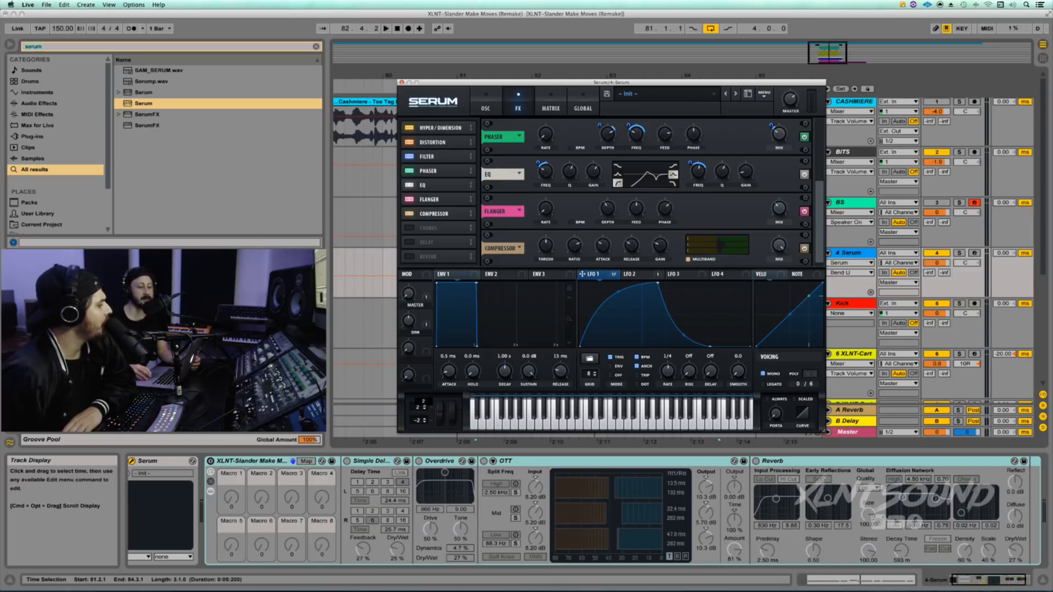
click(423, 402)
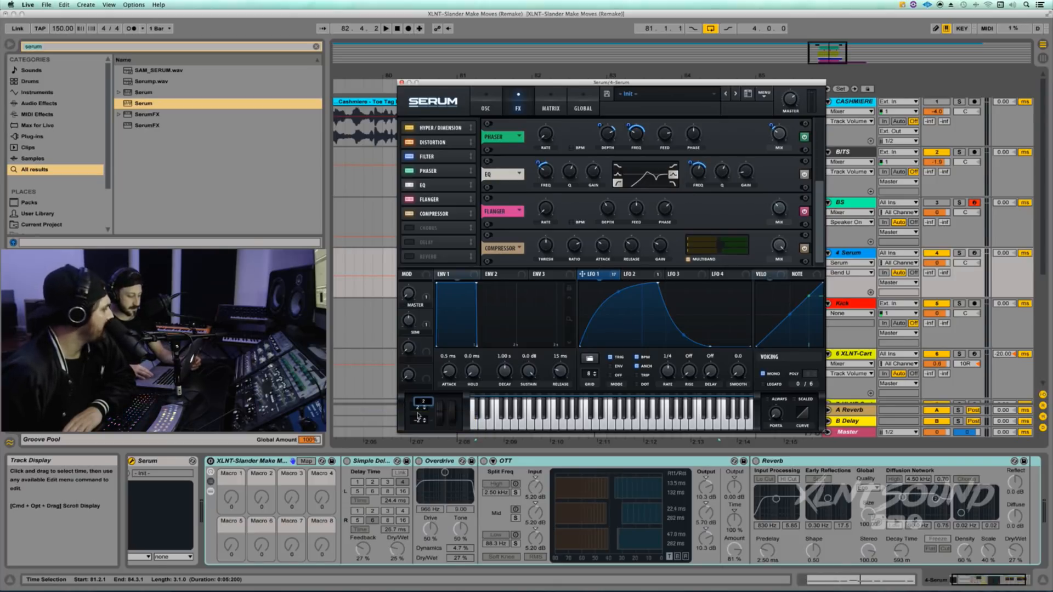
click(409, 414)
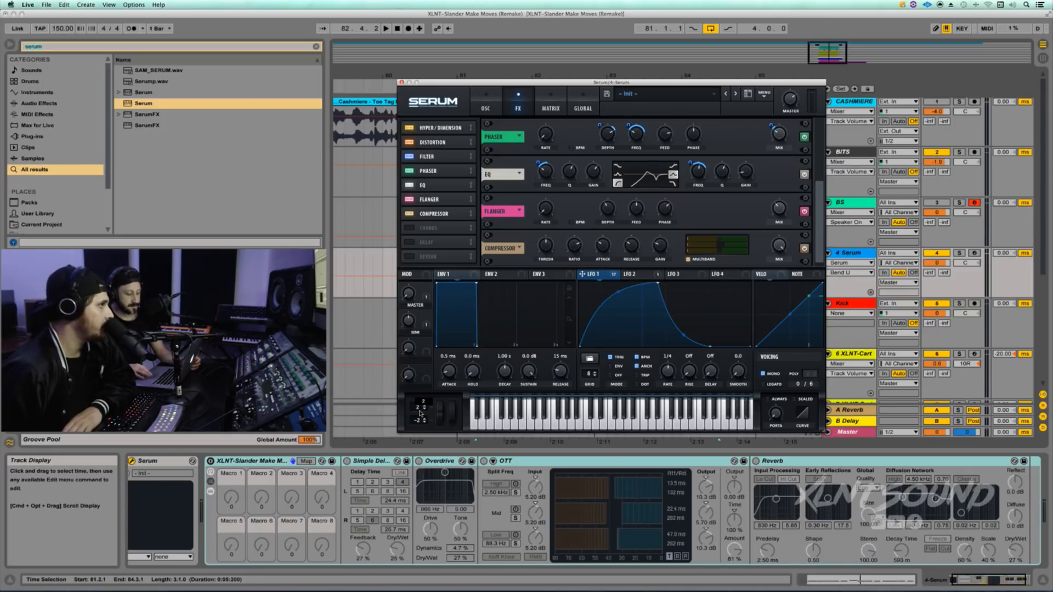
click(420, 407)
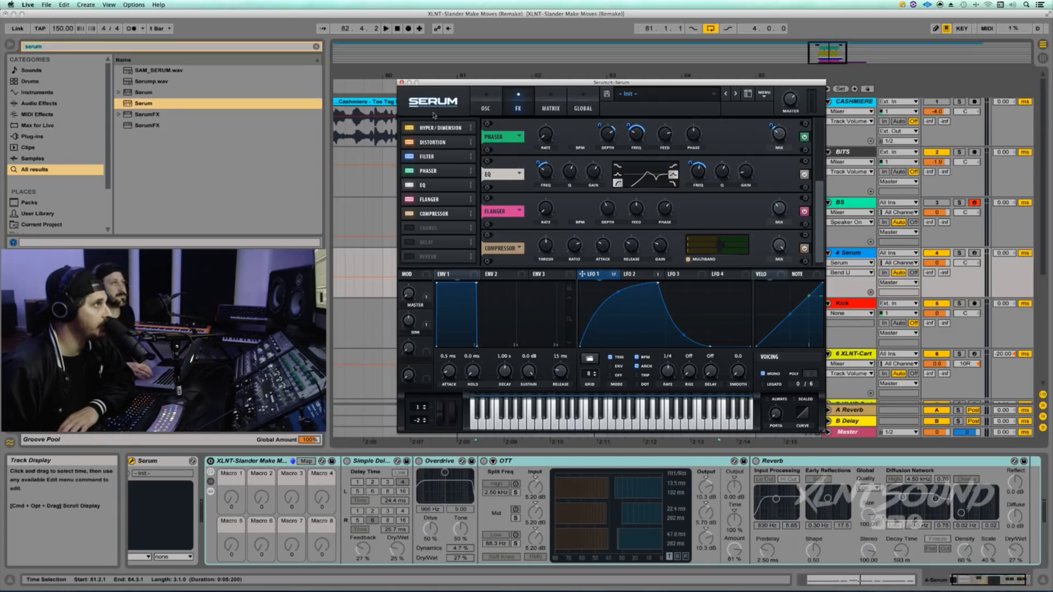
Step: Move the synth window, showing its oscillators, clear of the arrangement and choose Serum as the BS track's automation device
click(485, 102)
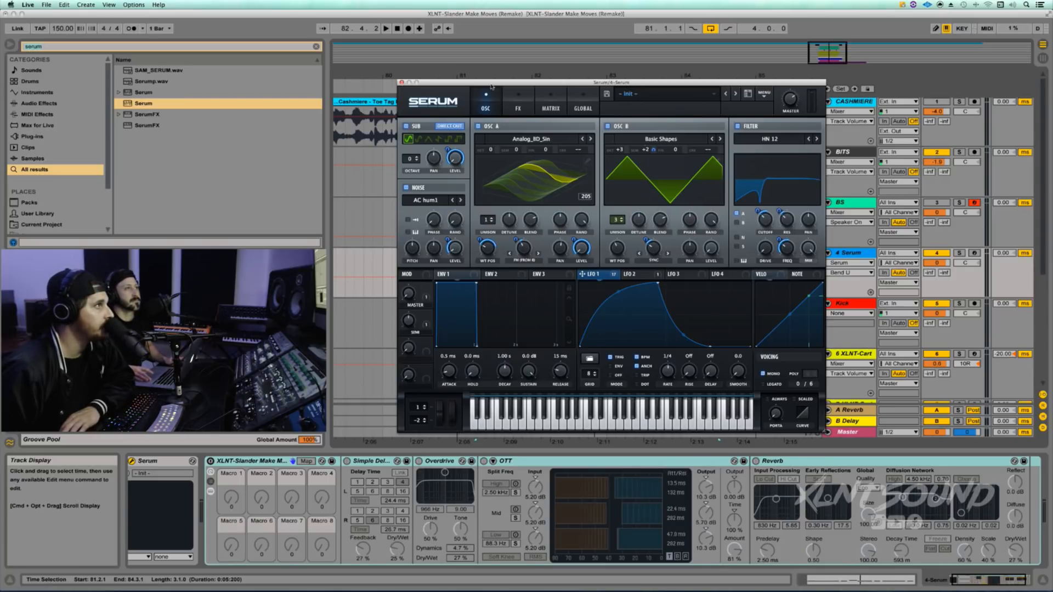
drag(491, 87, 645, 300)
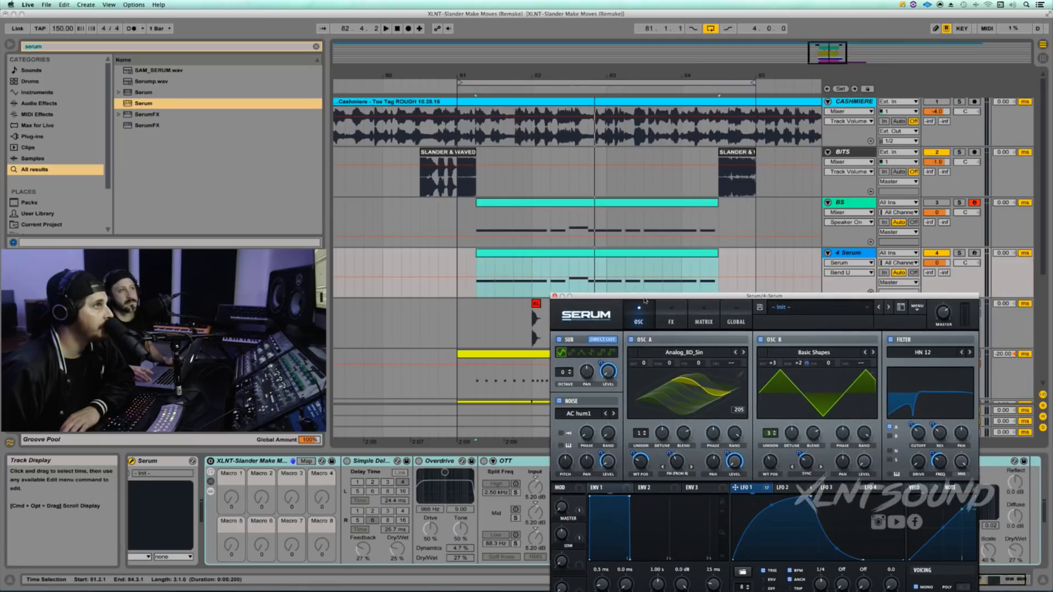
click(832, 222)
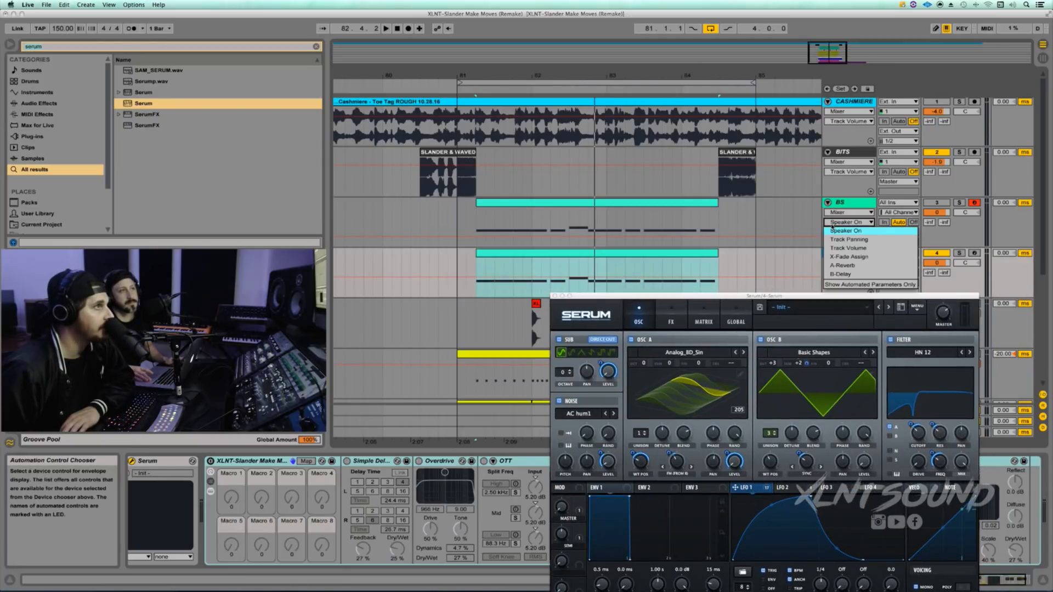
click(832, 214)
click(834, 212)
click(837, 231)
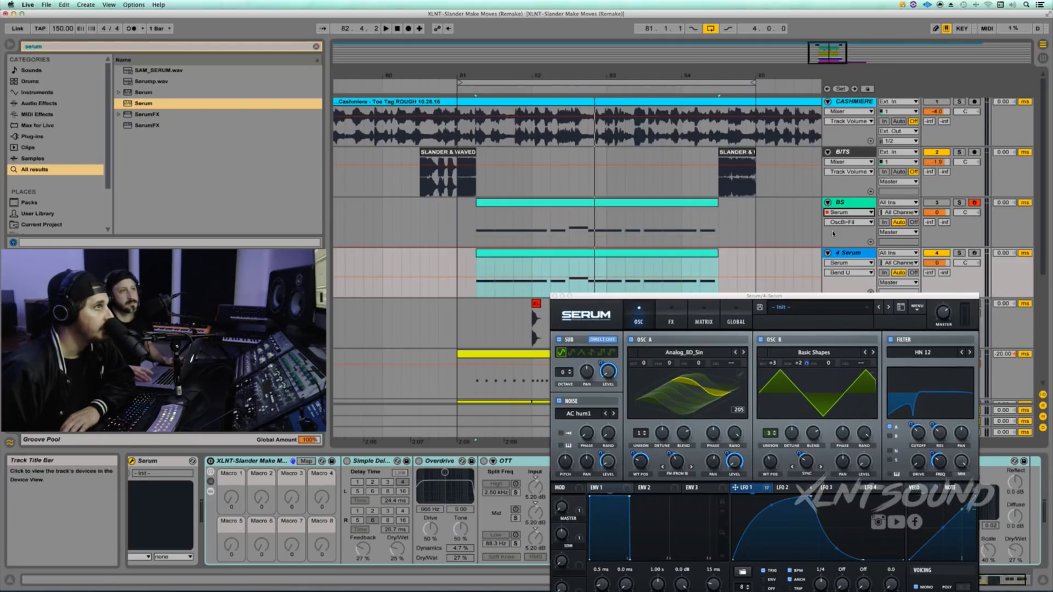
Step: Show the BS track's Serum LFO1 Rate automation, move the synth window aside and audition the loop
click(848, 222)
click(846, 244)
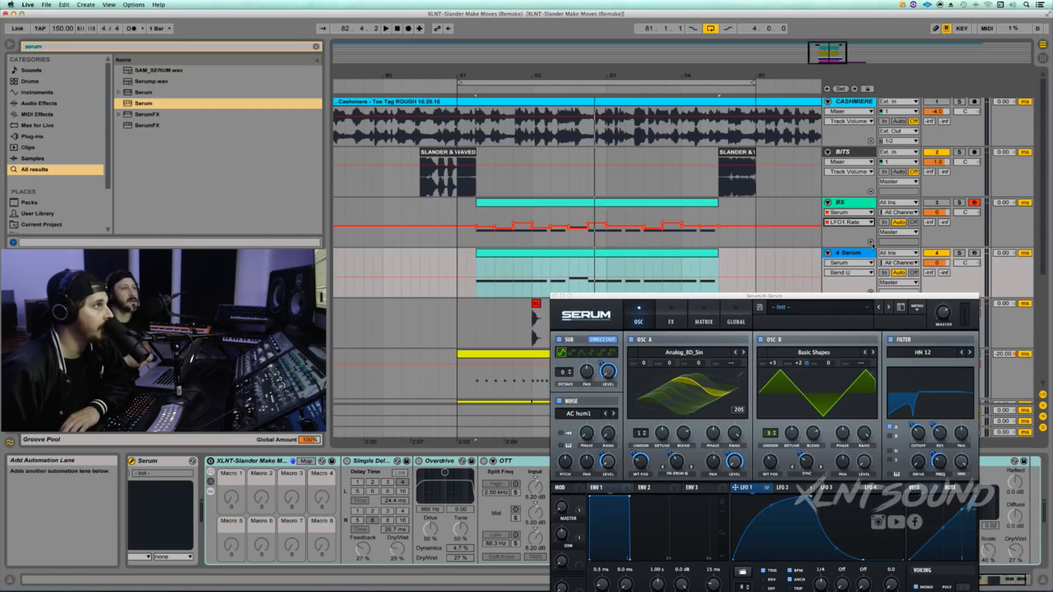
drag(791, 296, 951, 251)
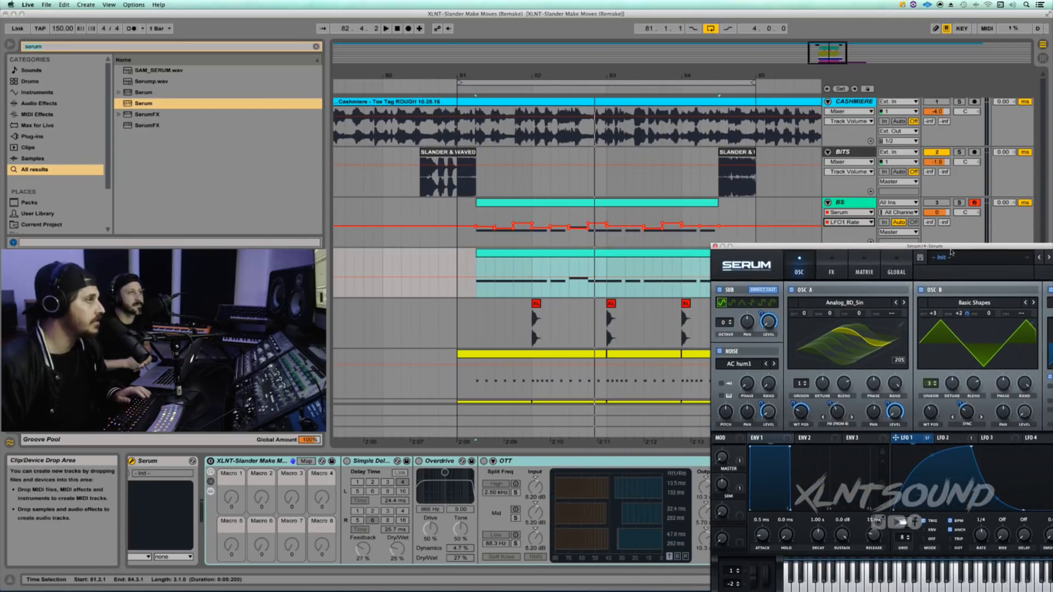
click(557, 253)
key(space)
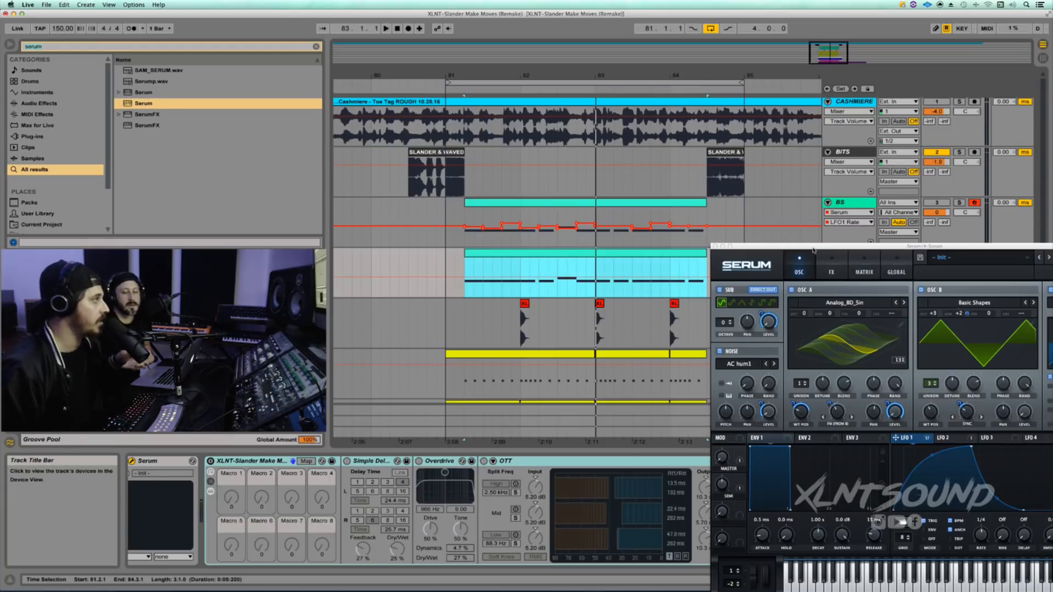
Step: Reposition the synth window clear of the track controls and give the BS track's LFO1 Rate automation its own lane
drag(811, 249, 803, 226)
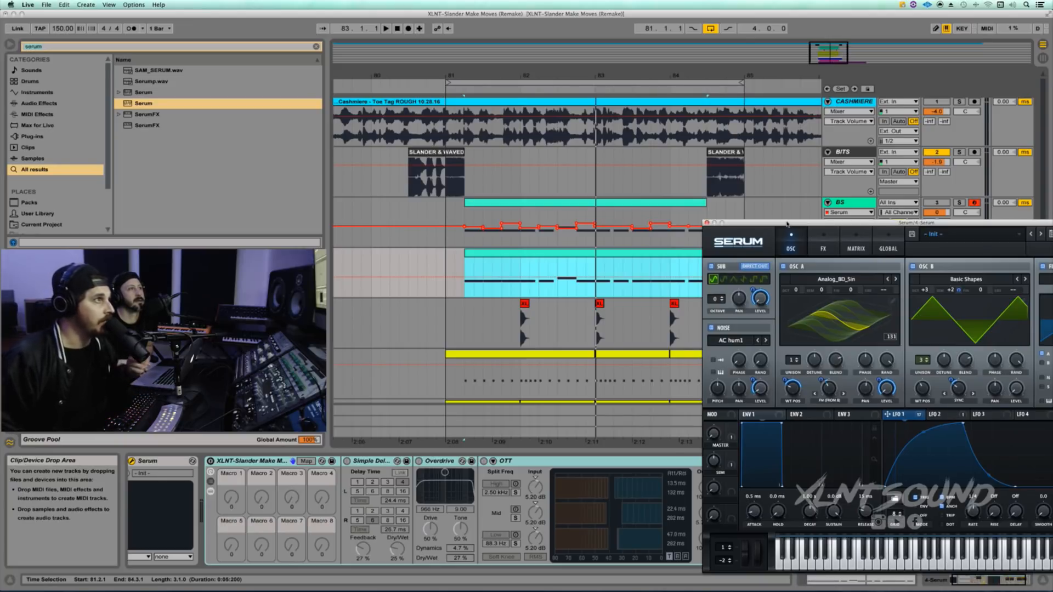
drag(787, 223, 896, 272)
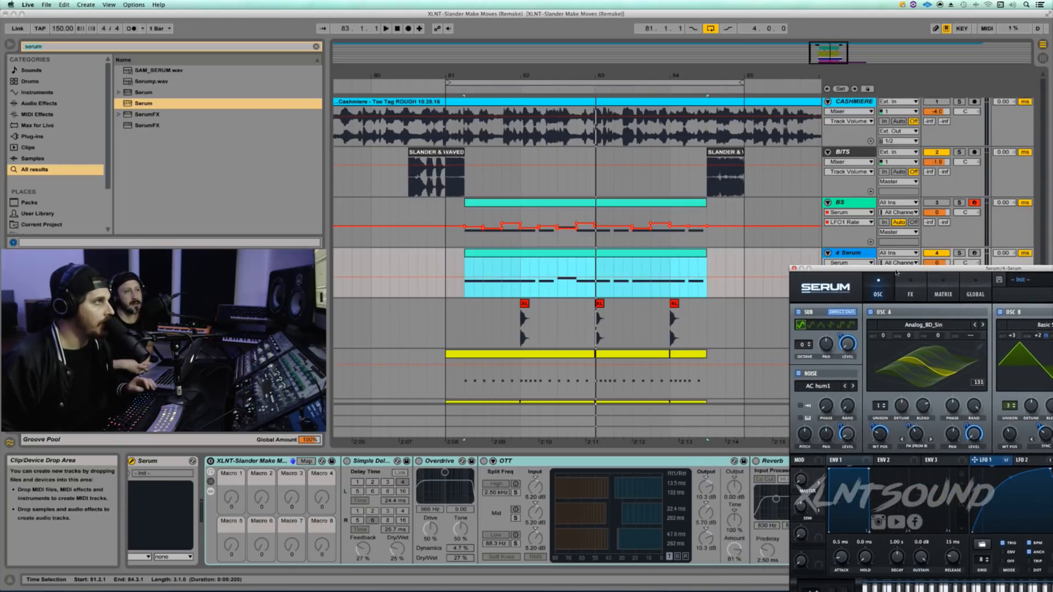
click(870, 242)
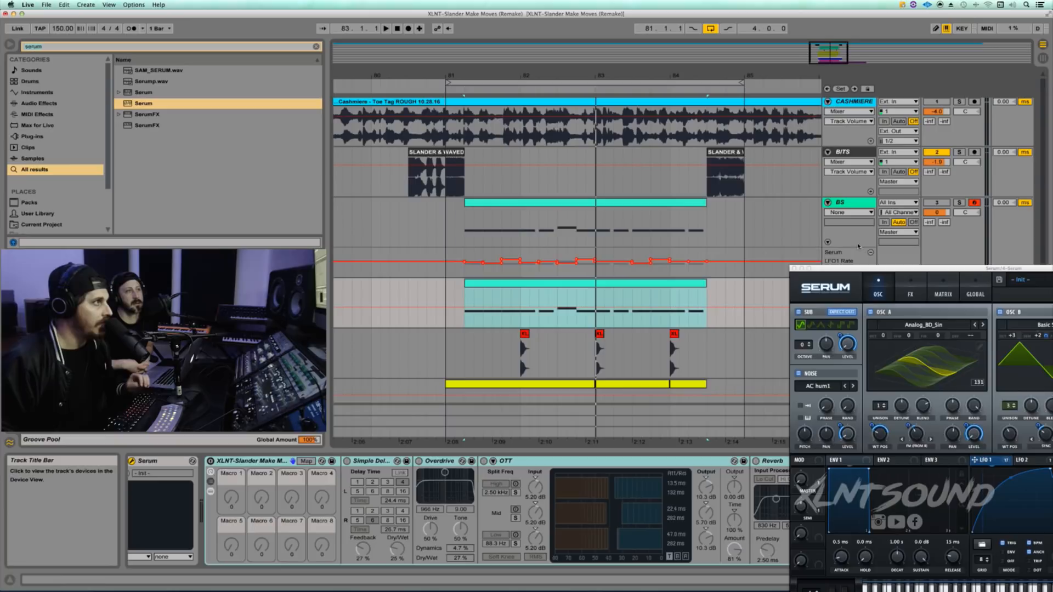
Step: Copy the BS track's LFO1 Rate automation from 81.2.1 to 84.3.1 and add an LFO1 Rate lane to the 4 Serum track
click(708, 254)
drag(707, 254, 464, 254)
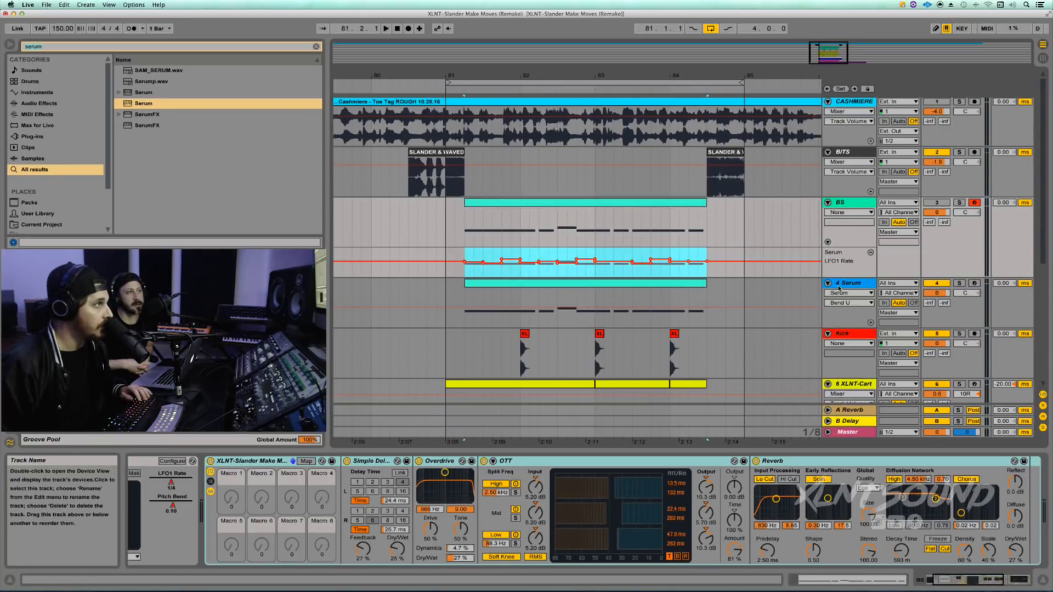
click(844, 285)
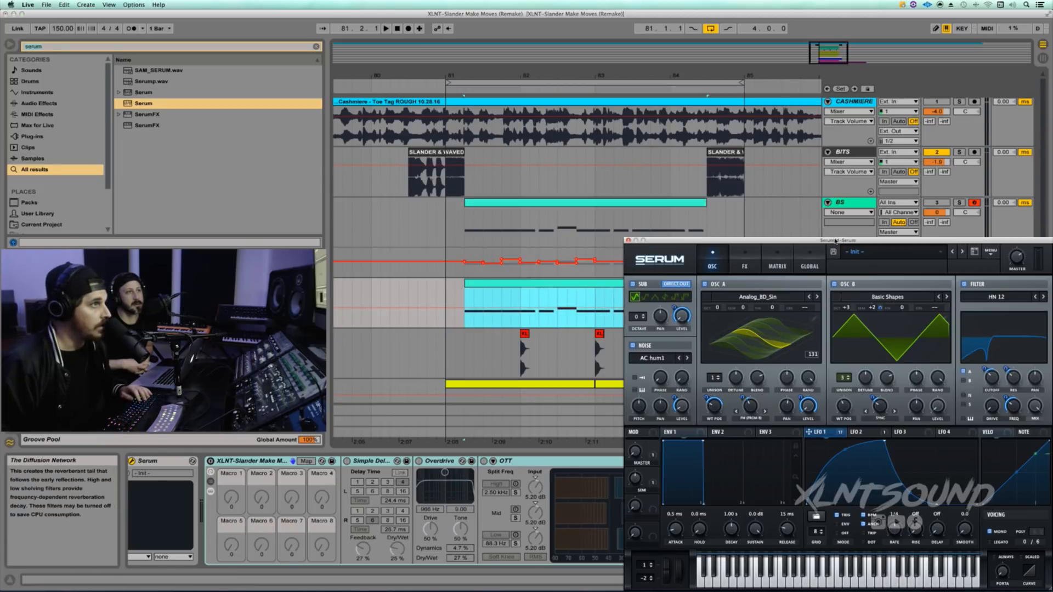
drag(835, 240, 848, 391)
click(871, 323)
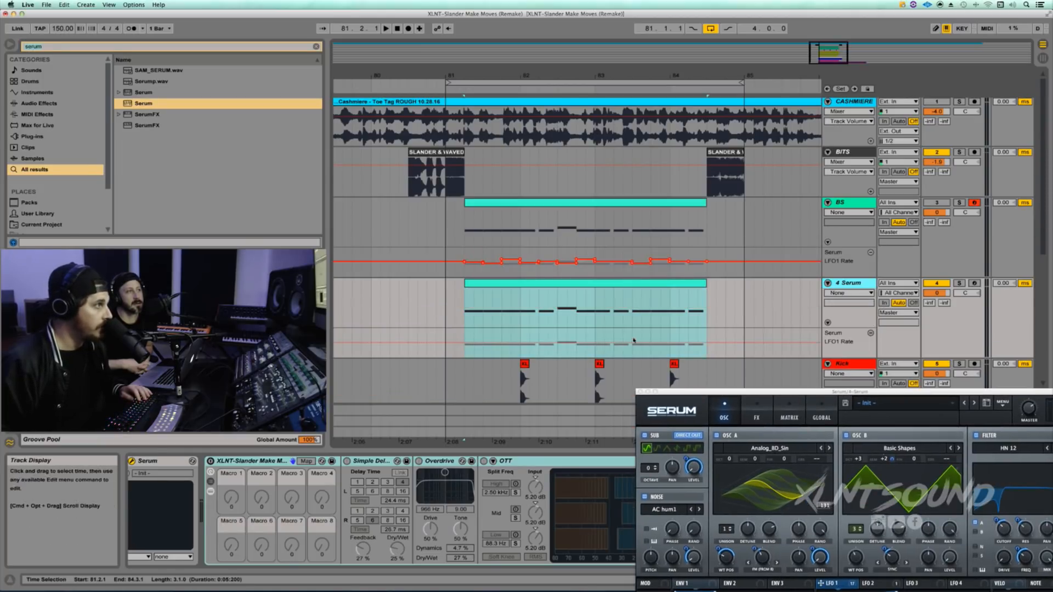
Step: Paste the copied LFO1 Rate automation into the 4 Serum track's lane at 81.2.1 and audition it
click(465, 337)
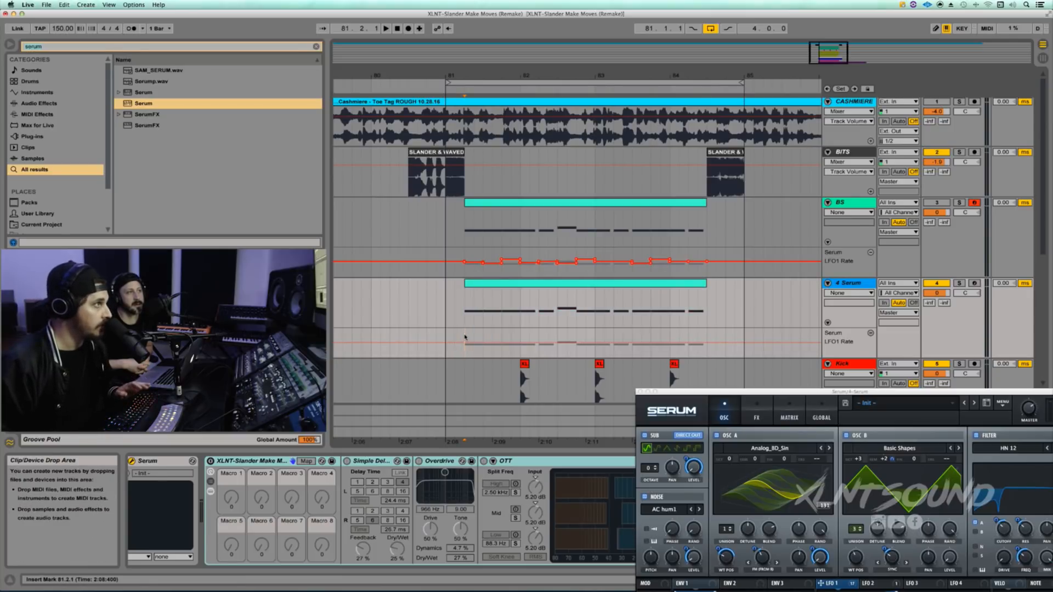
key(super+v)
key(space)
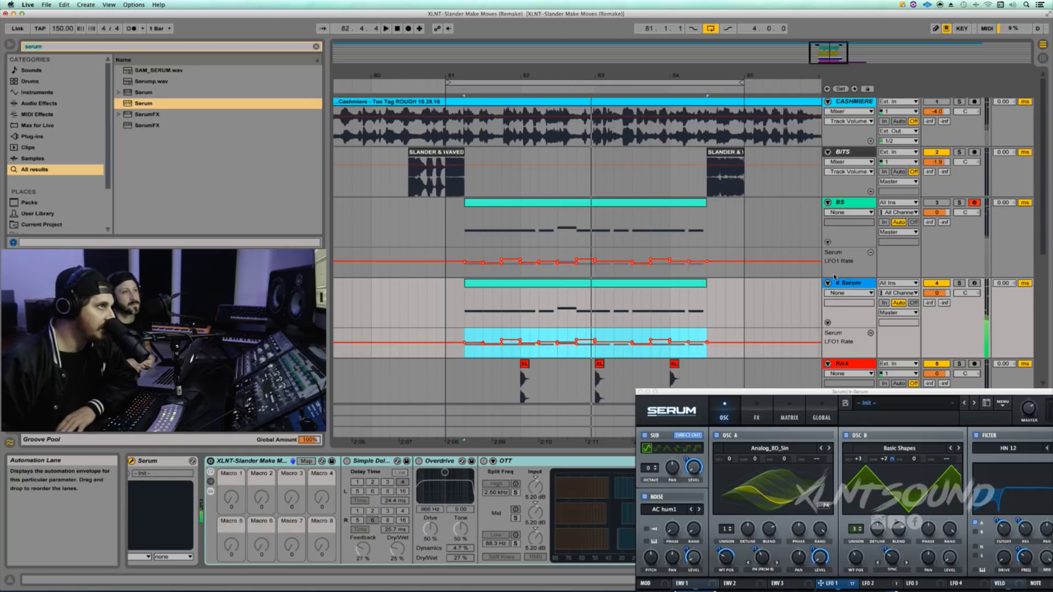
Step: Choose Serum's Pitch Bend automation on the BS track and place it in its own lane
click(848, 216)
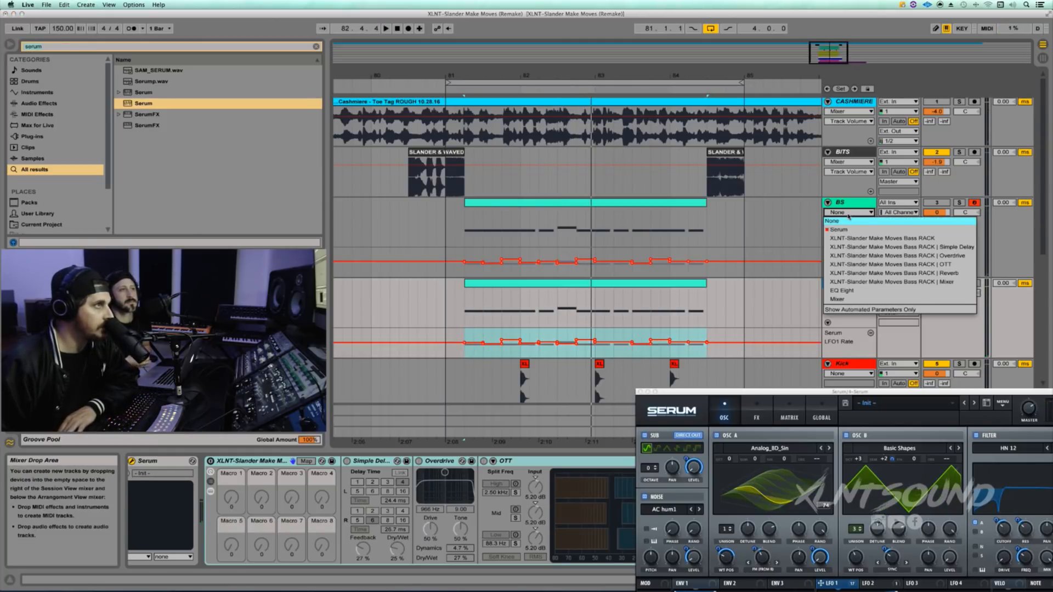
click(849, 231)
click(837, 223)
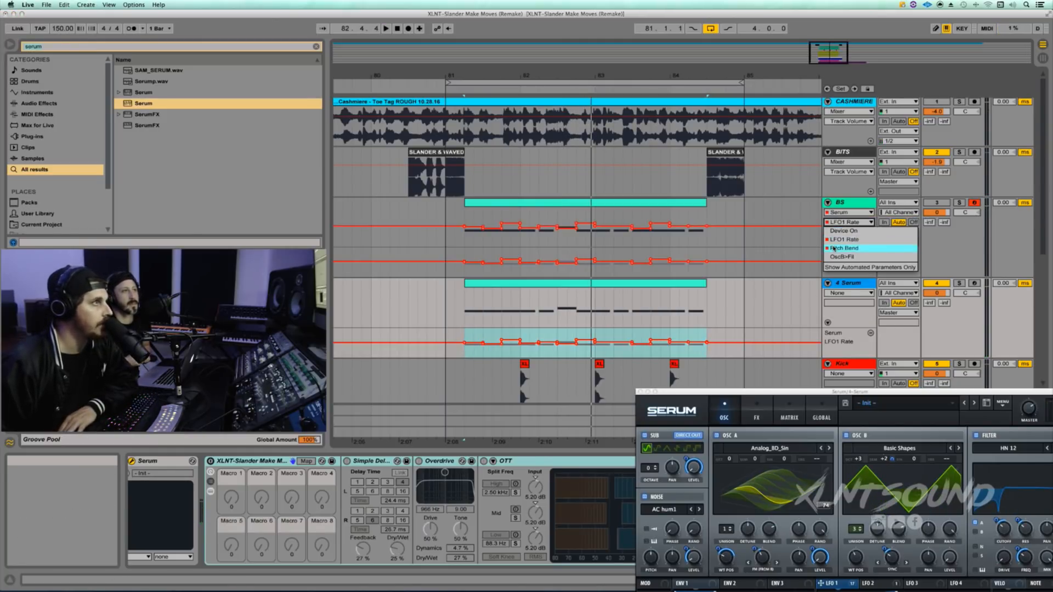
click(841, 248)
click(870, 242)
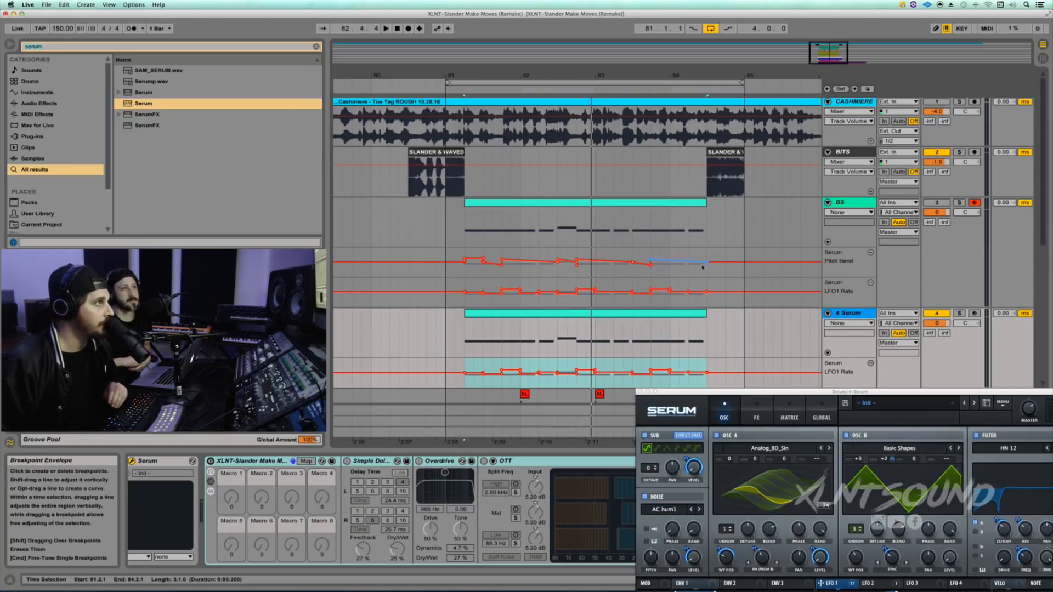
Step: Copy the BS track's Pitch Bend automation from 81.2.1 to 84.3.1 into a Pitch Bend lane on the 4 Serum track and audition it
drag(707, 264, 462, 267)
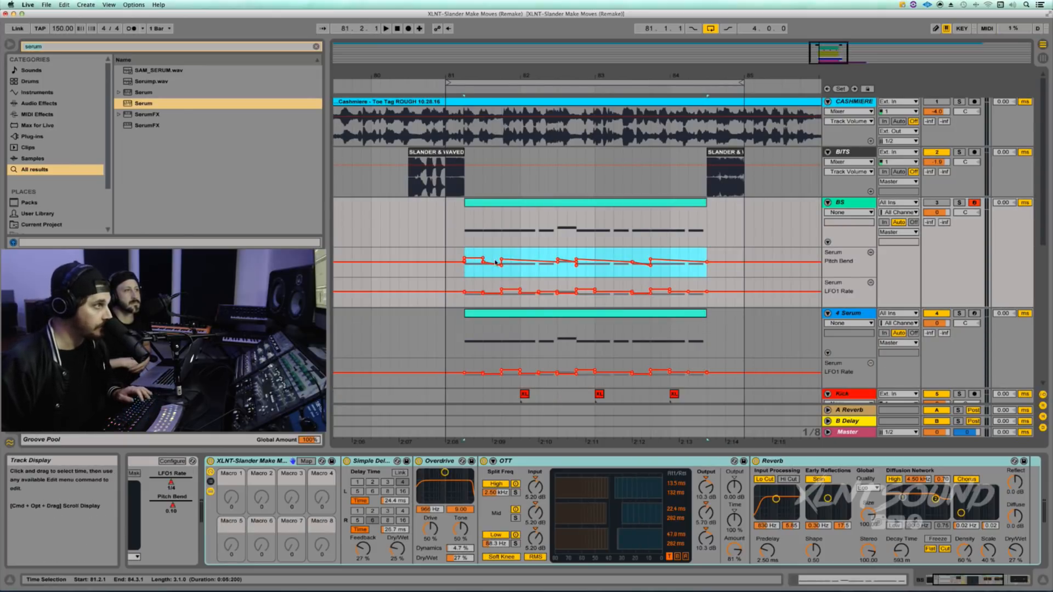
click(473, 316)
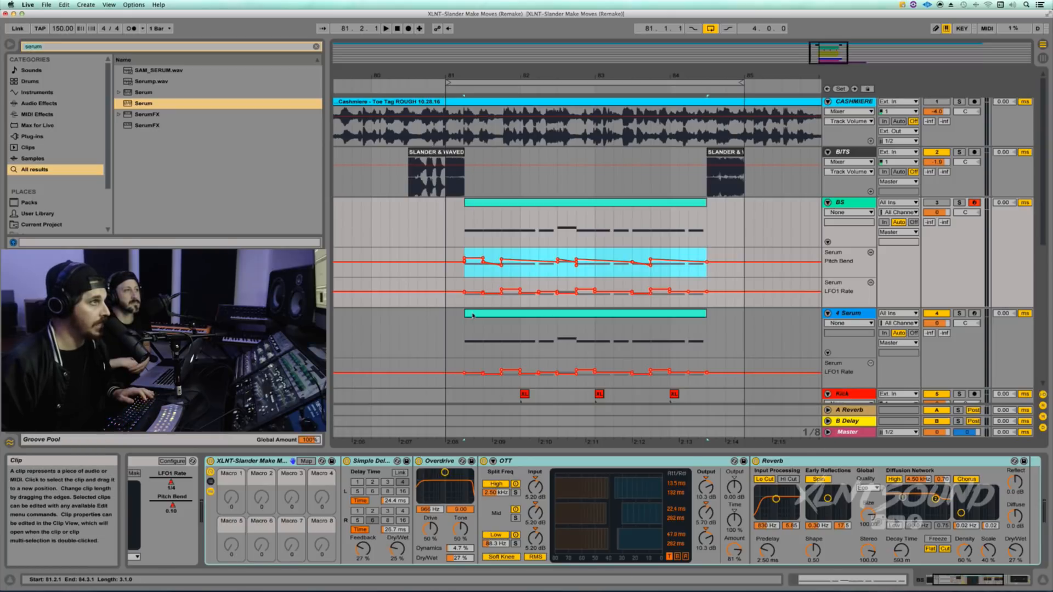
drag(846, 241, 917, 396)
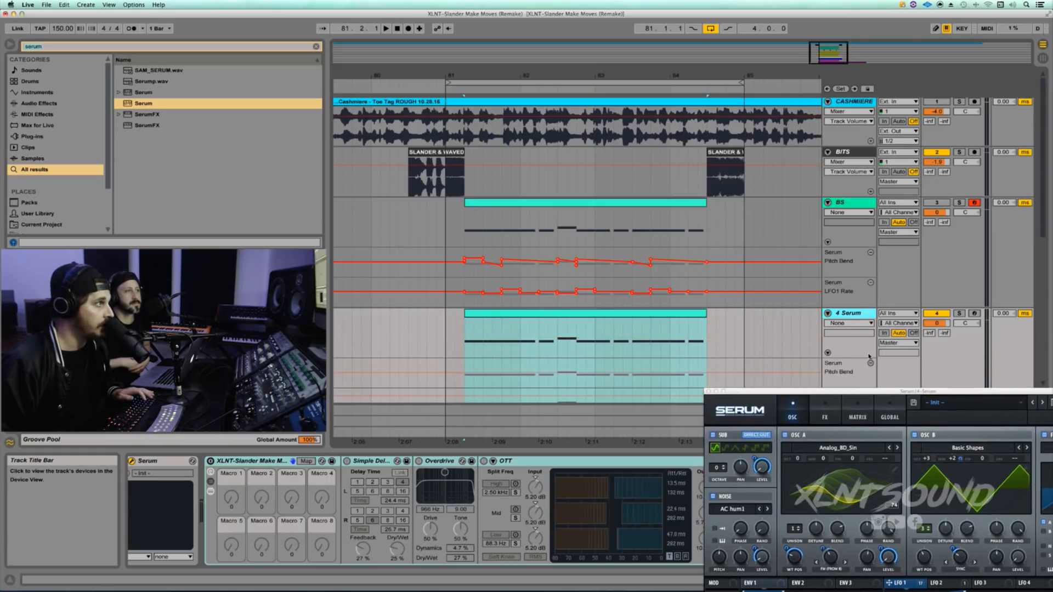
click(466, 370)
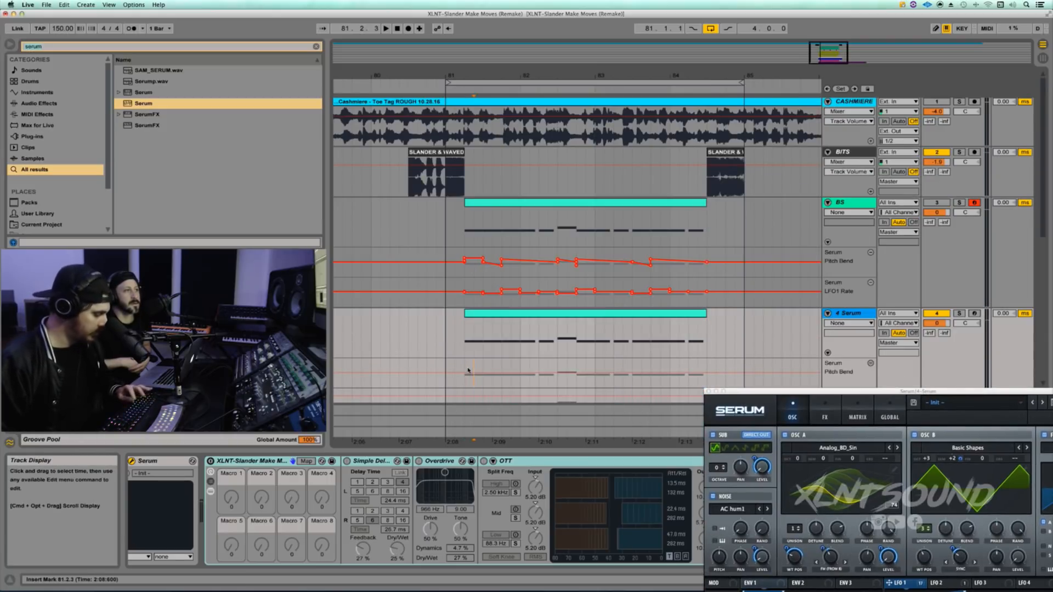
click(467, 370)
key(space)
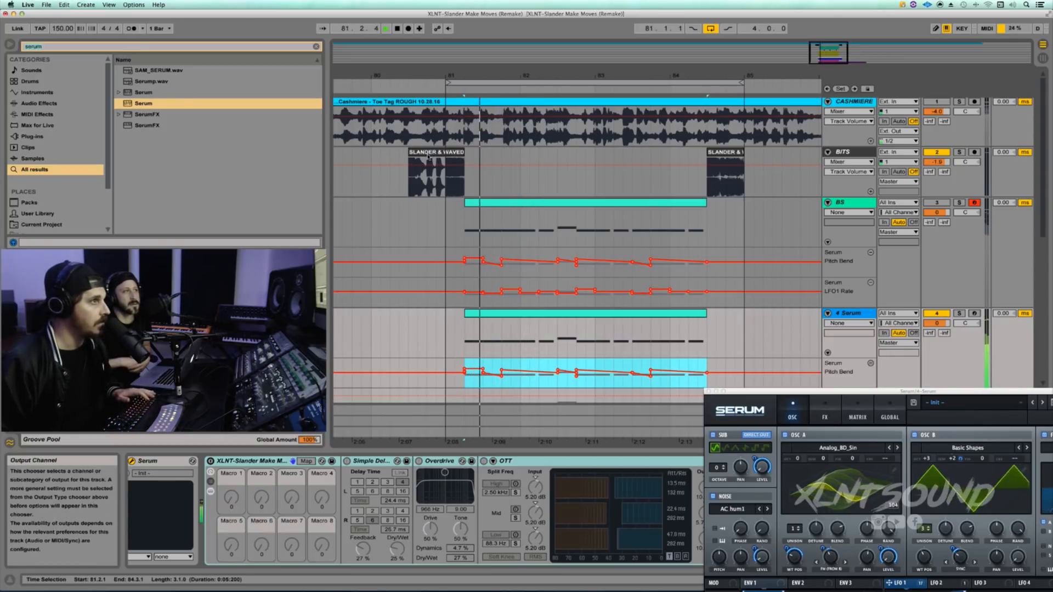
Step: Display Serum's Pitch Bend automation over the 4 Serum track's clip, remove the duplicate Pitch Bend lane and audition the result
scroll(851, 237, down, 8)
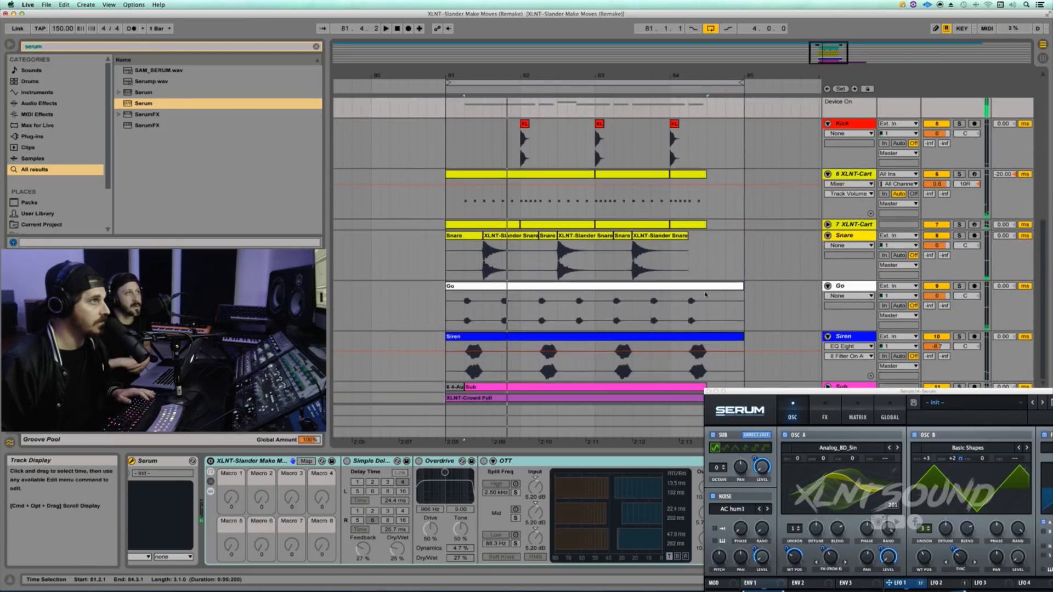
scroll(851, 237, up, 4)
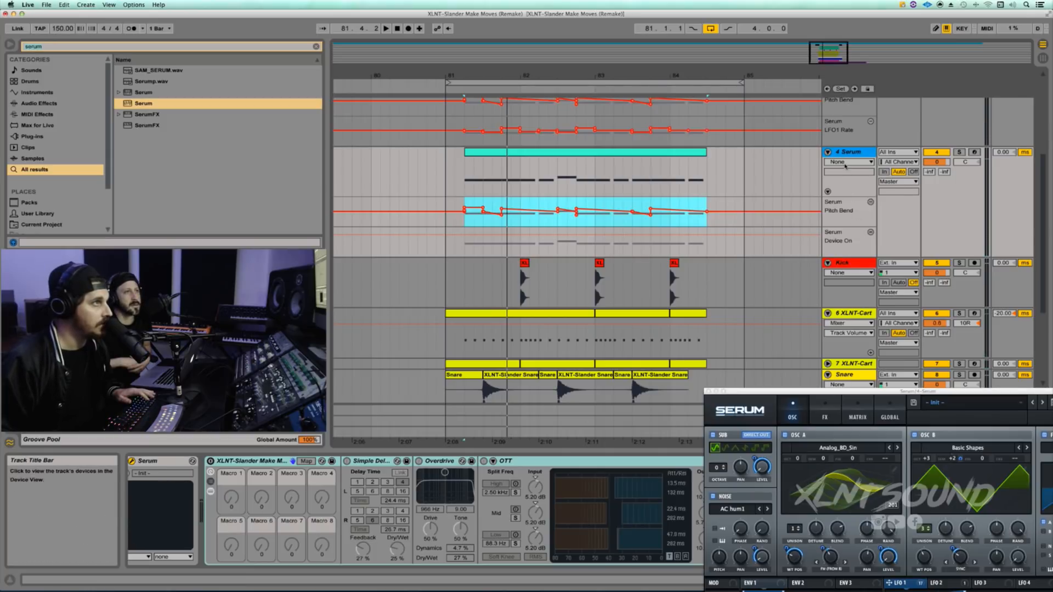
click(848, 162)
click(839, 175)
click(839, 172)
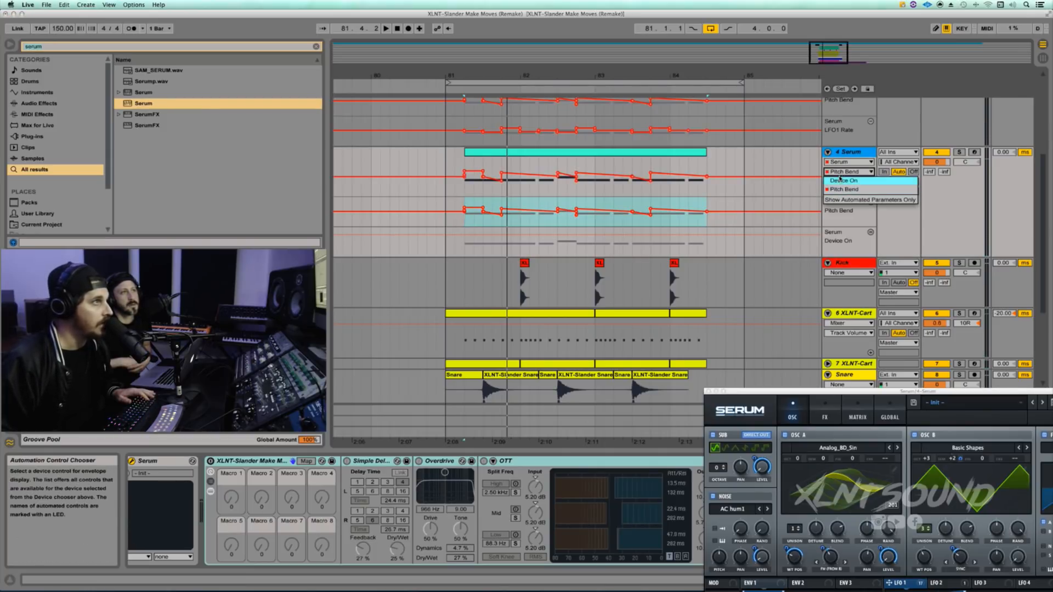
click(840, 192)
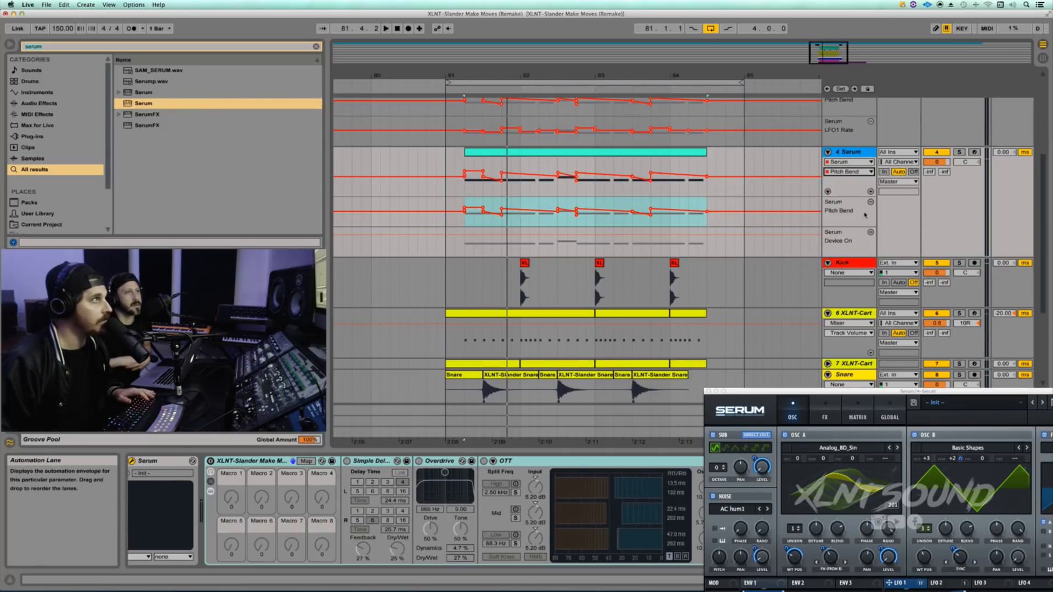
click(870, 201)
scroll(669, 206, up, 2)
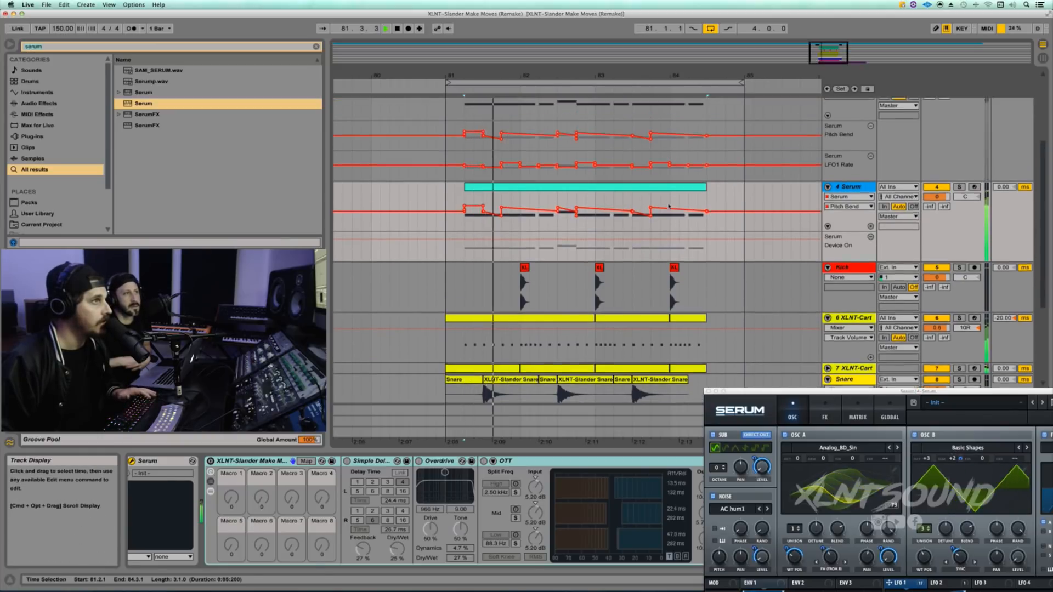
key(space)
Step: Copy the BS track's LFO1 Rate automation from 81.2.1 to 84.3.1 again
scroll(668, 206, up, 5)
scroll(709, 169, down, 4)
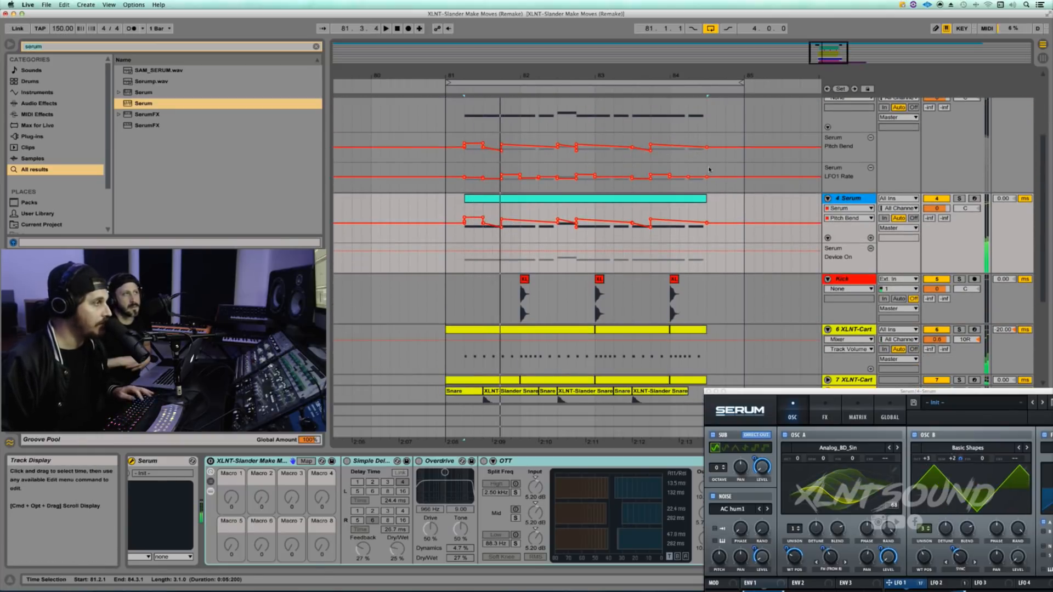
drag(709, 169, 468, 167)
key(super+c)
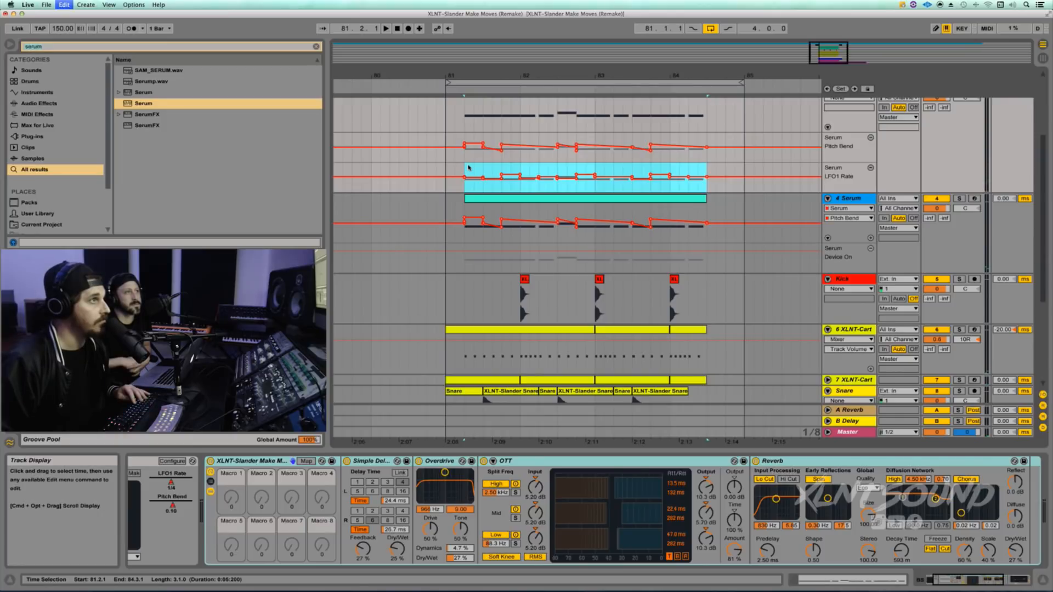
Step: Bring up LFO1 Rate on the 4 Serum track from the synth's LFO 1 rate control, re-enable the automation and audition it
key(super+alt+p)
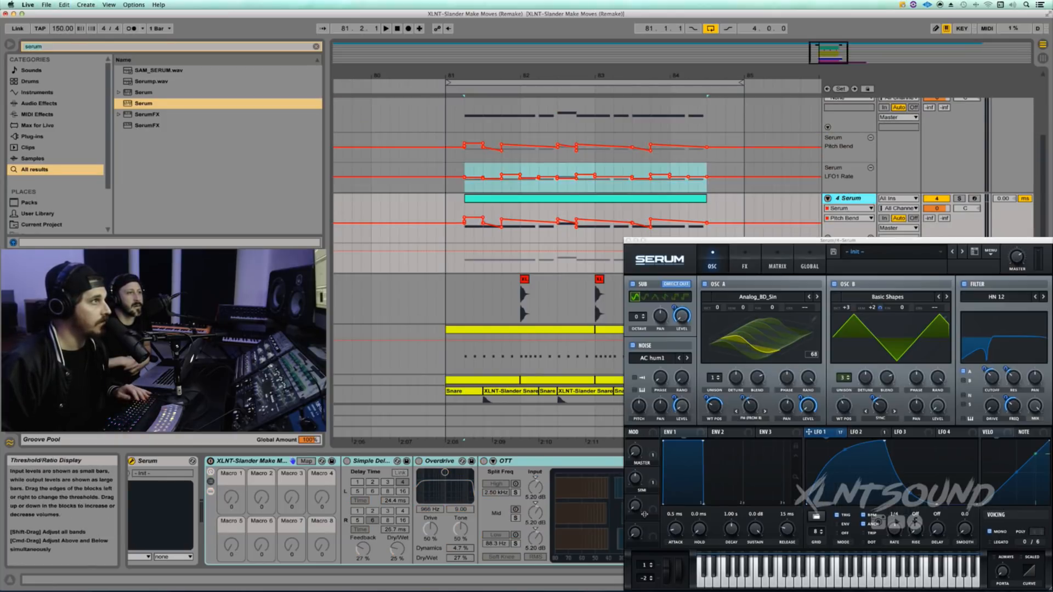
click(894, 528)
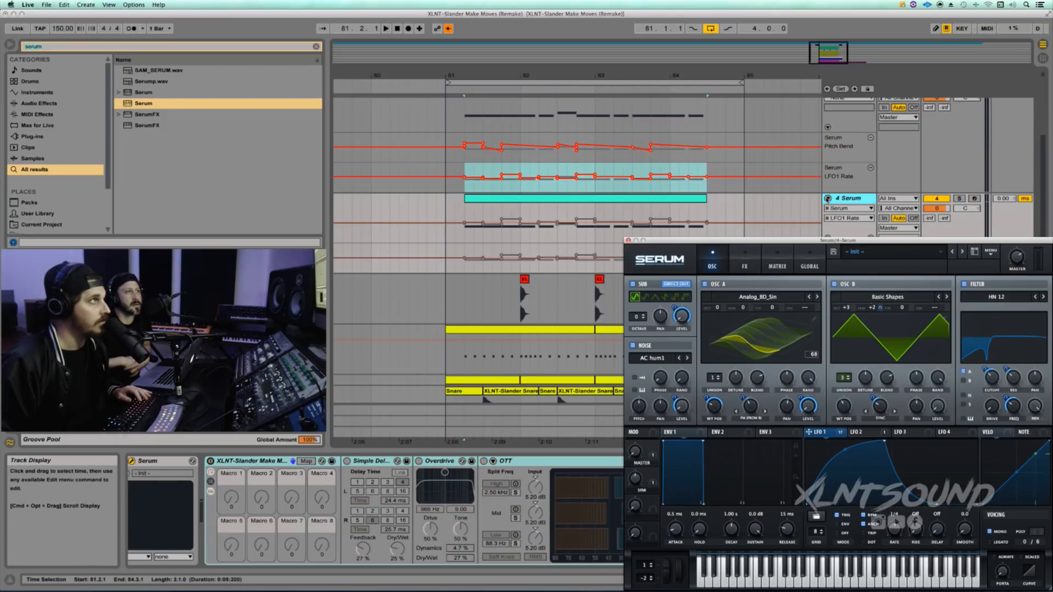
click(447, 28)
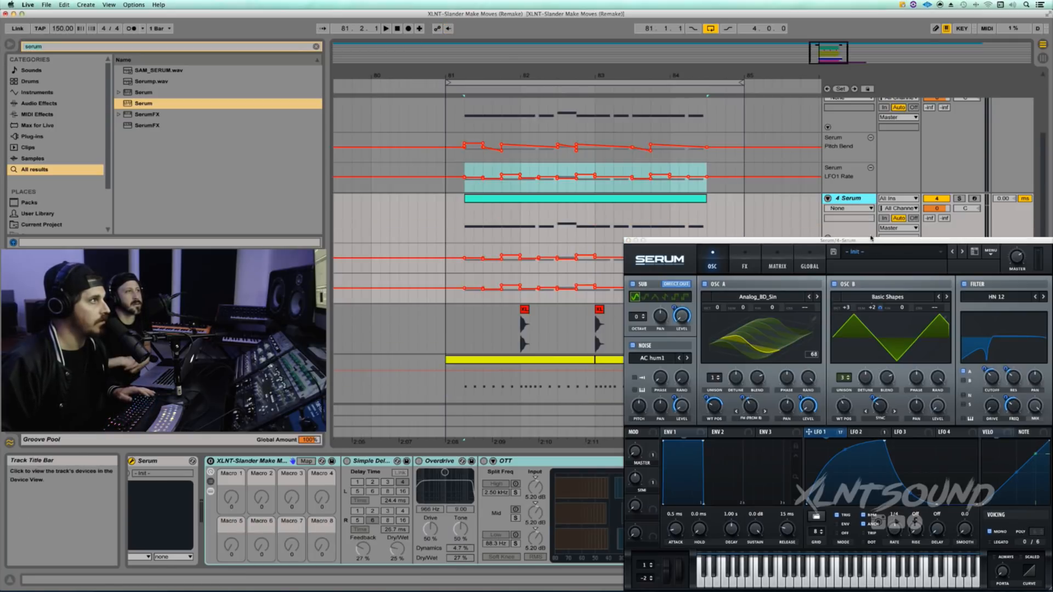
key(space)
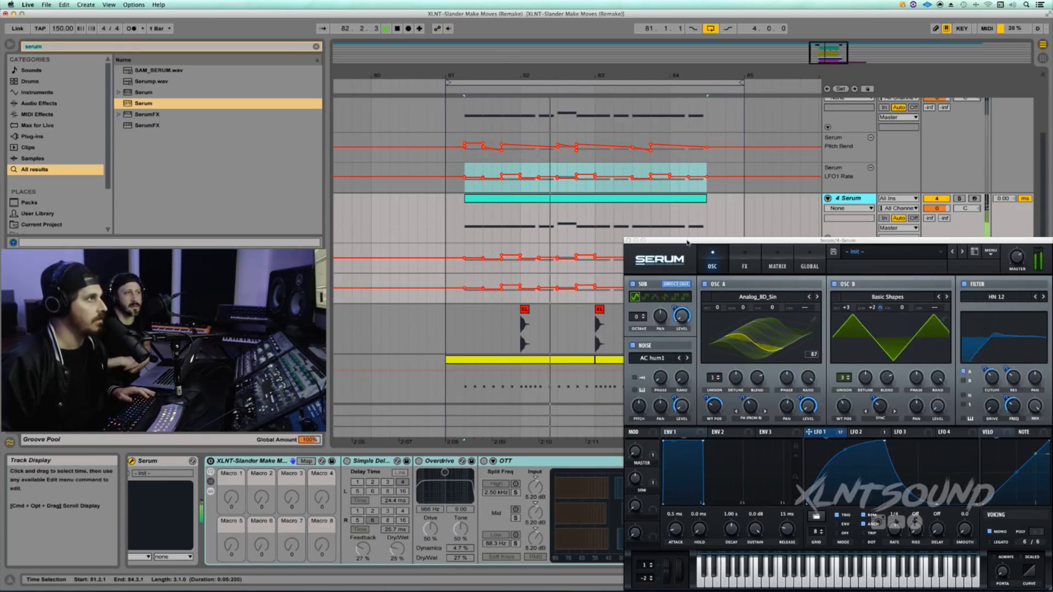
Step: Display Serum's LFO1 Rate automation over the 4 Serum track's clip and remove one duplicate LFO1 Rate lane
click(629, 241)
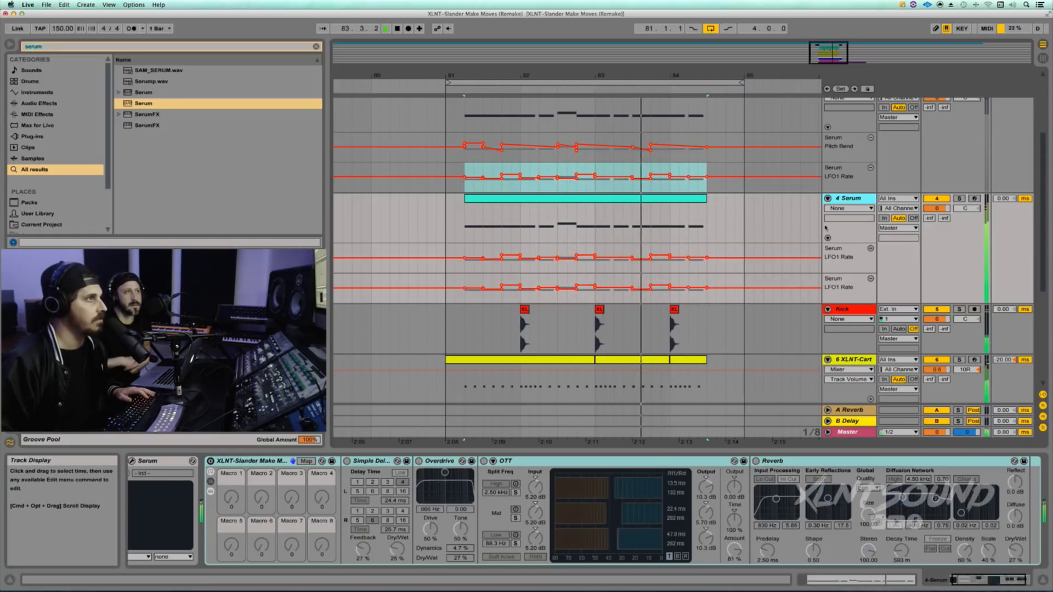
click(848, 208)
click(847, 229)
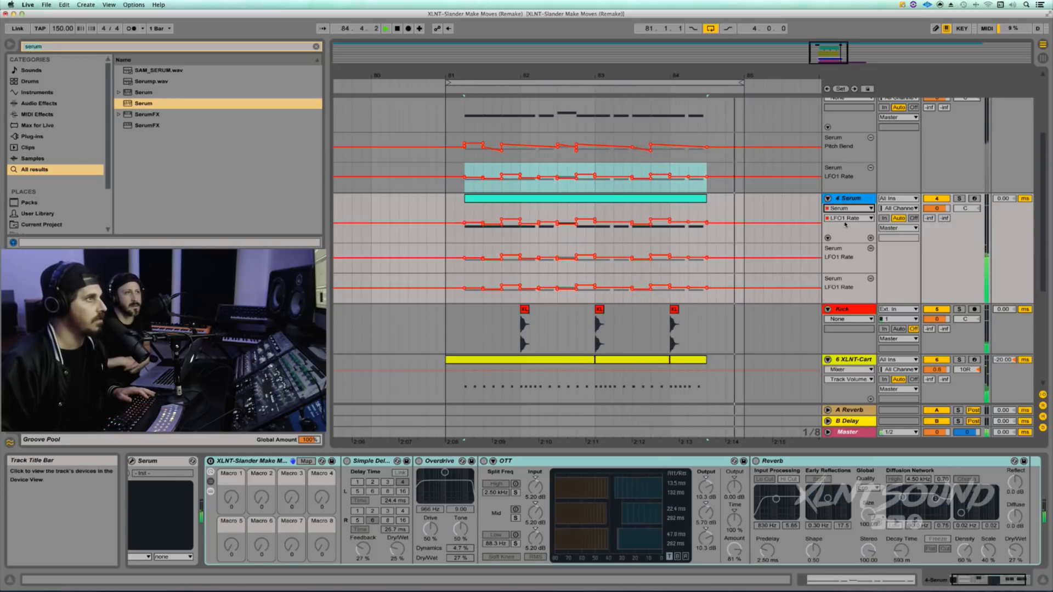
click(844, 219)
key(space)
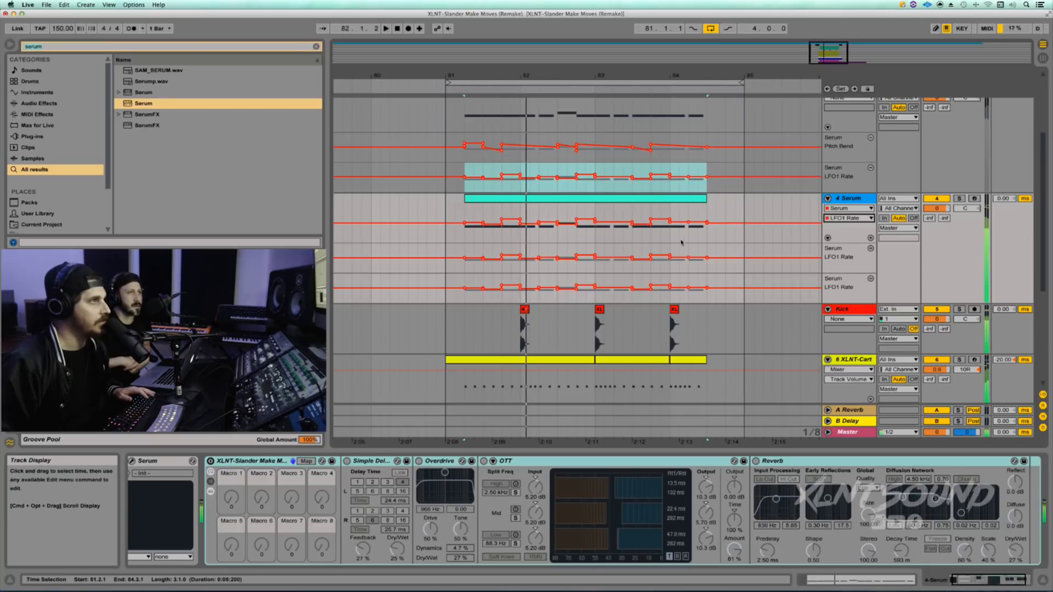
click(869, 249)
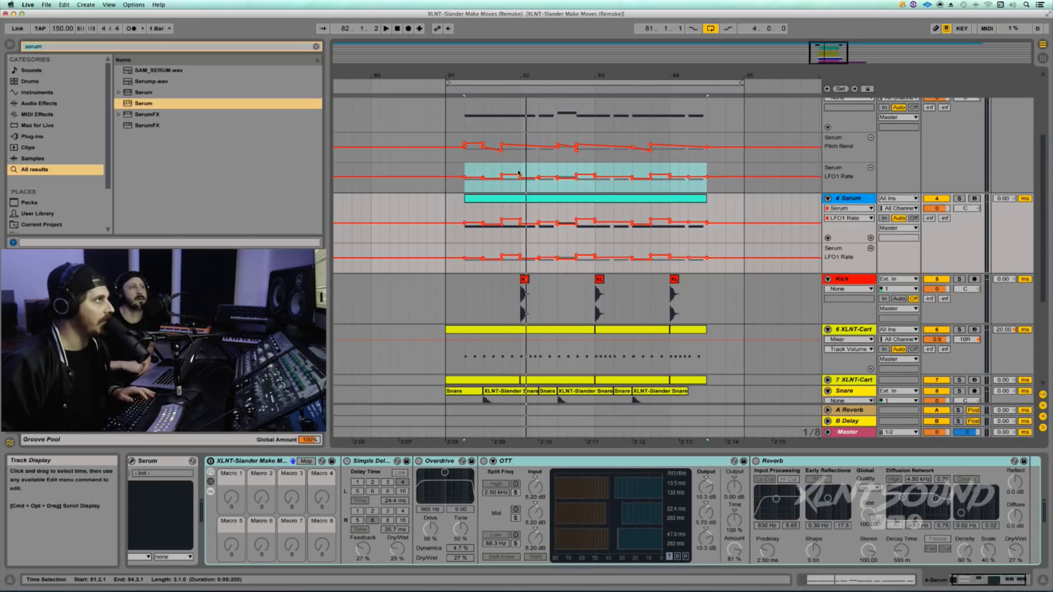
scroll(548, 159, up, 3)
scroll(531, 170, down, 4)
scroll(518, 176, up, 1)
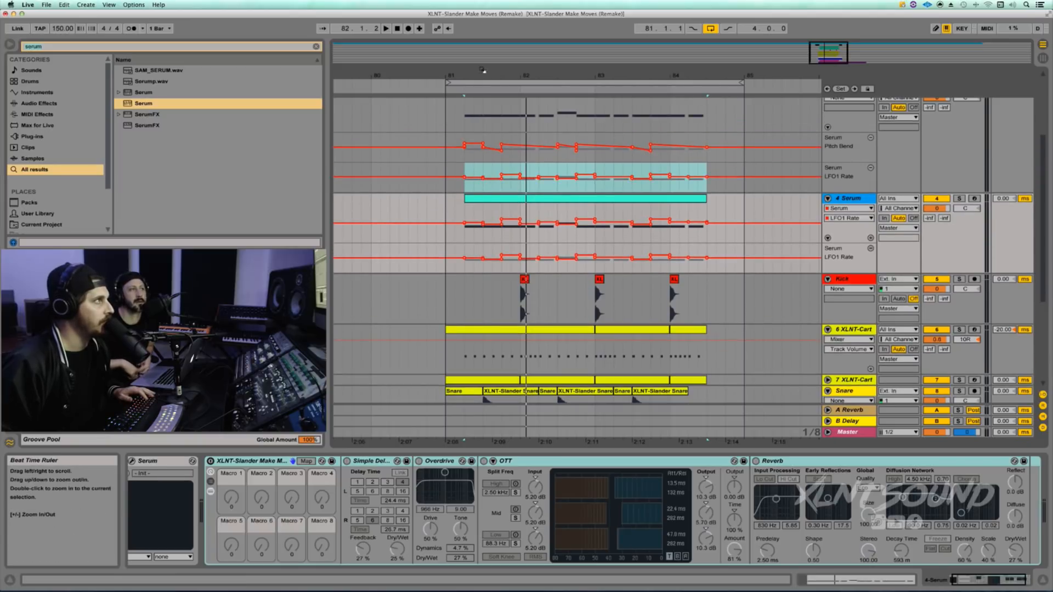
key(plus)
key(plus)
scroll(509, 120, up, 1)
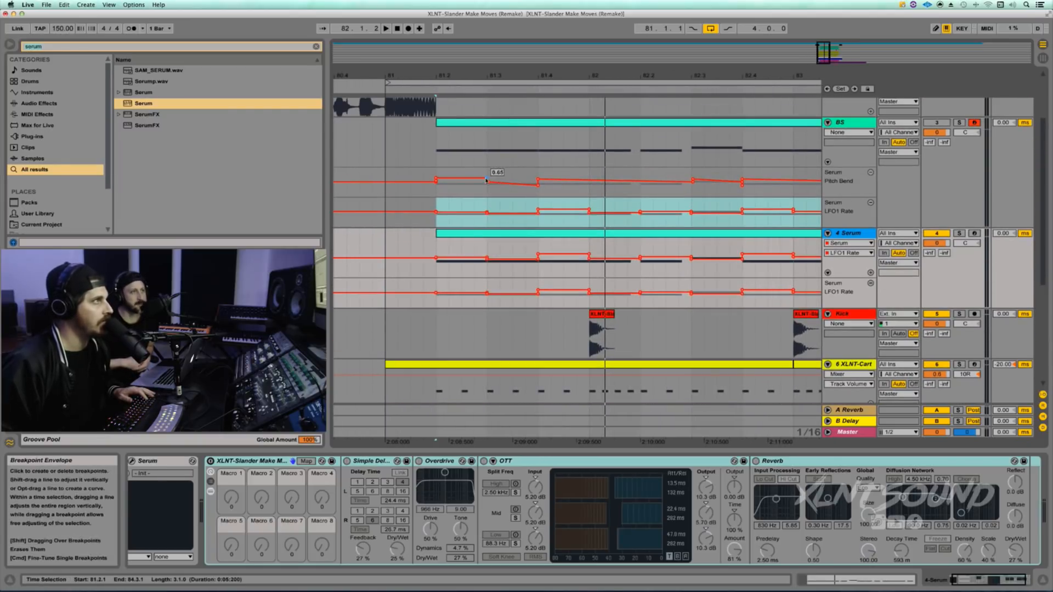
drag(517, 67, 519, 55)
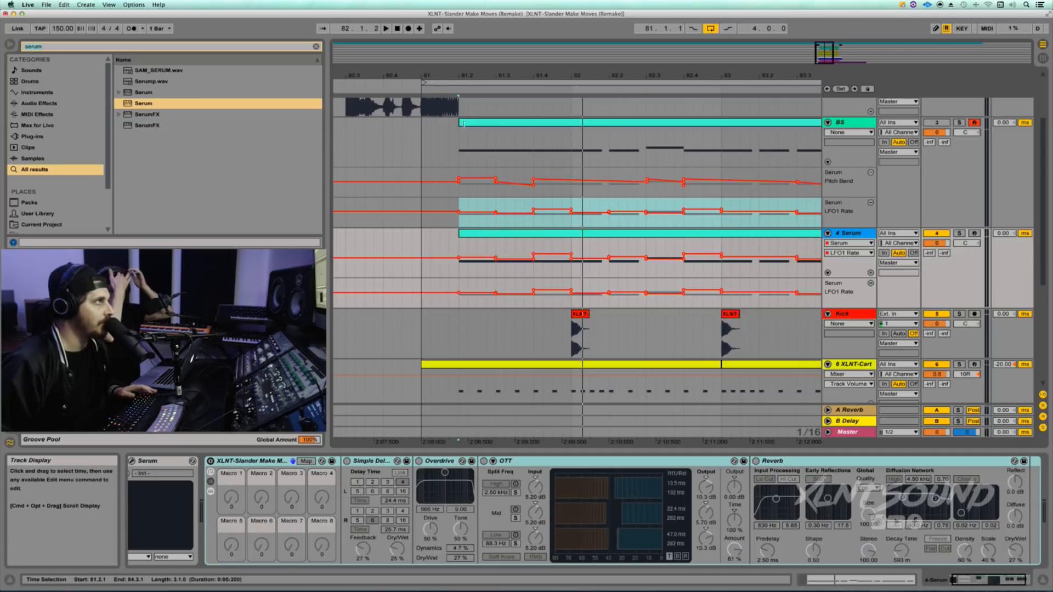
drag(473, 80, 473, 73)
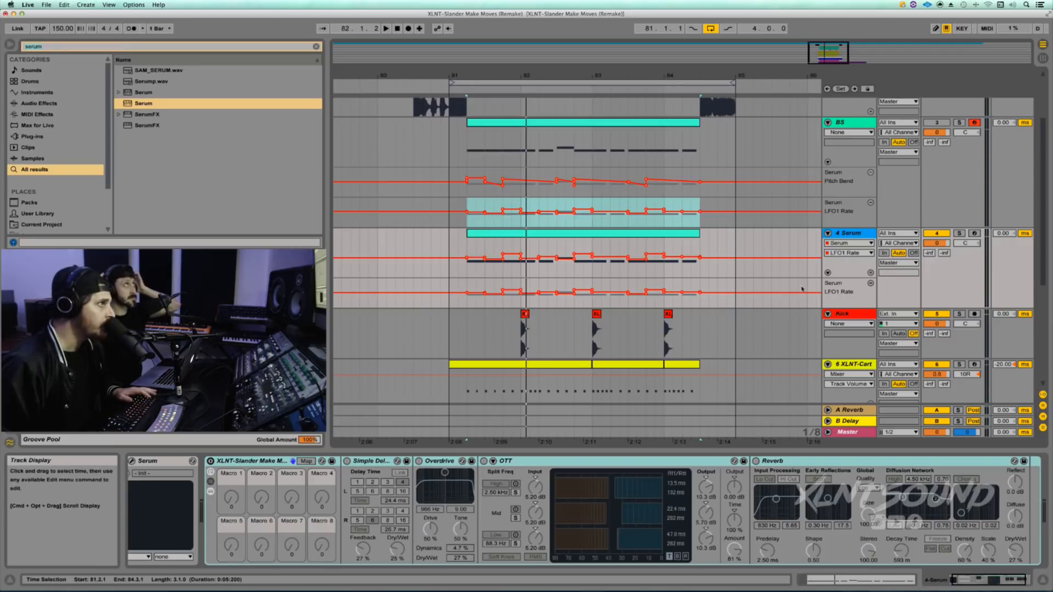
Step: Open the MIDI notes of the 4 Serum track's clip and enlarge the note editor
click(561, 234)
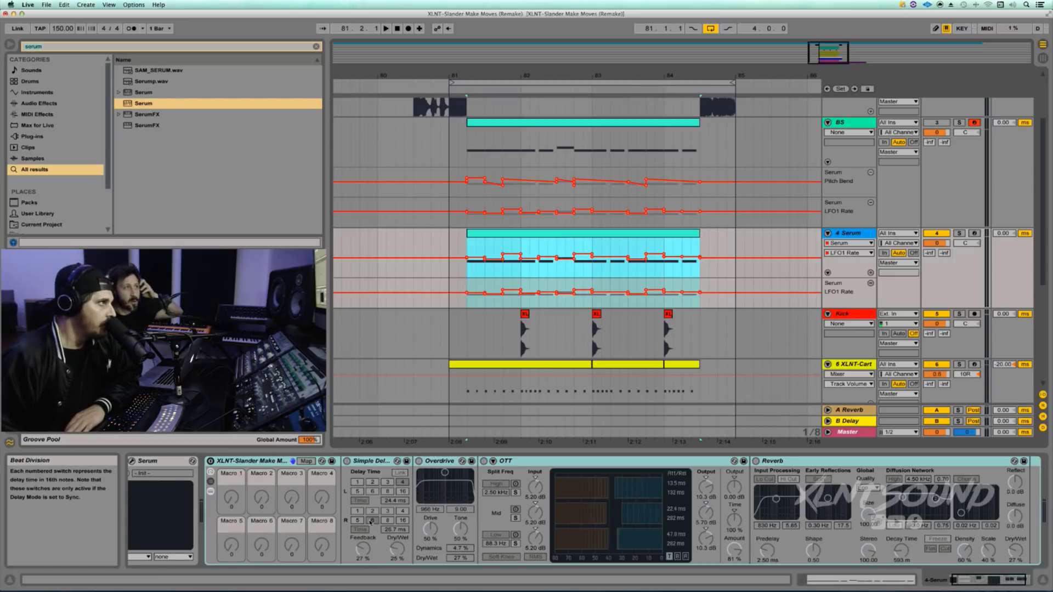
click(368, 520)
double_click(473, 233)
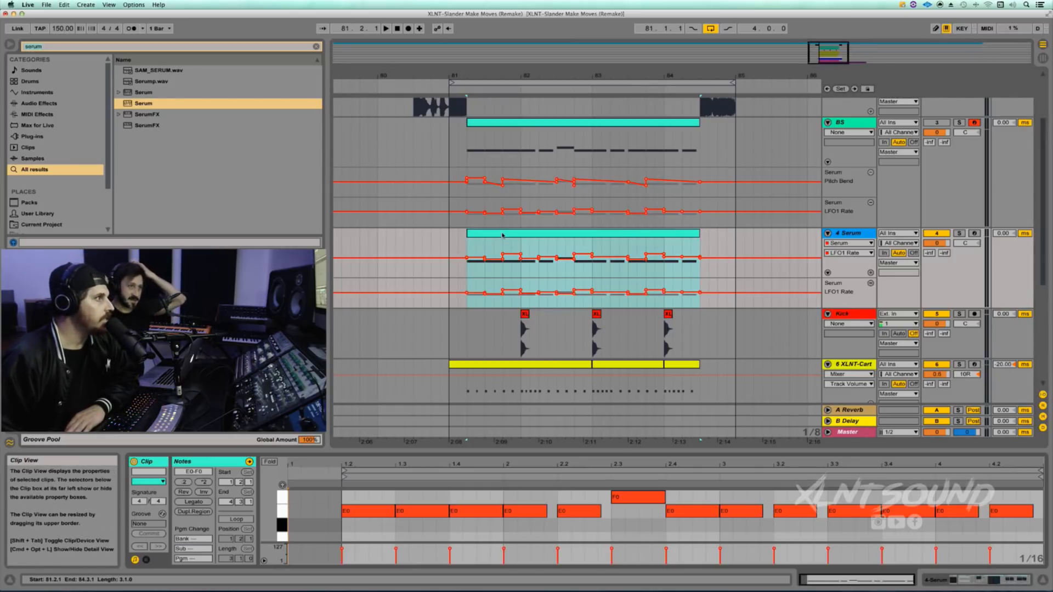
drag(628, 450, 631, 274)
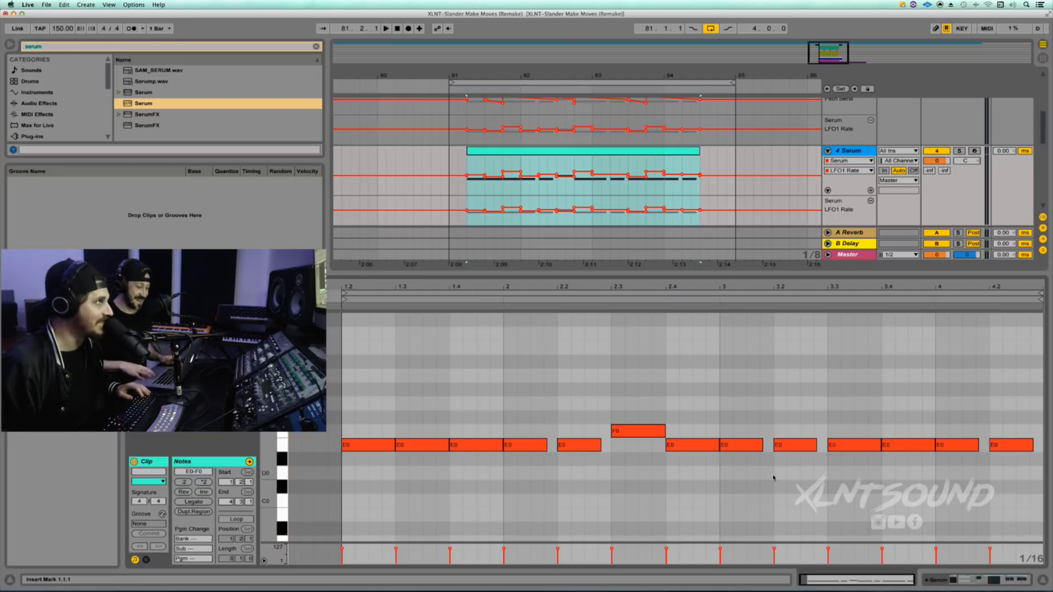
Step: Alternate the detail view between the 4 Serum clip's notes and the track's device chain
click(549, 154)
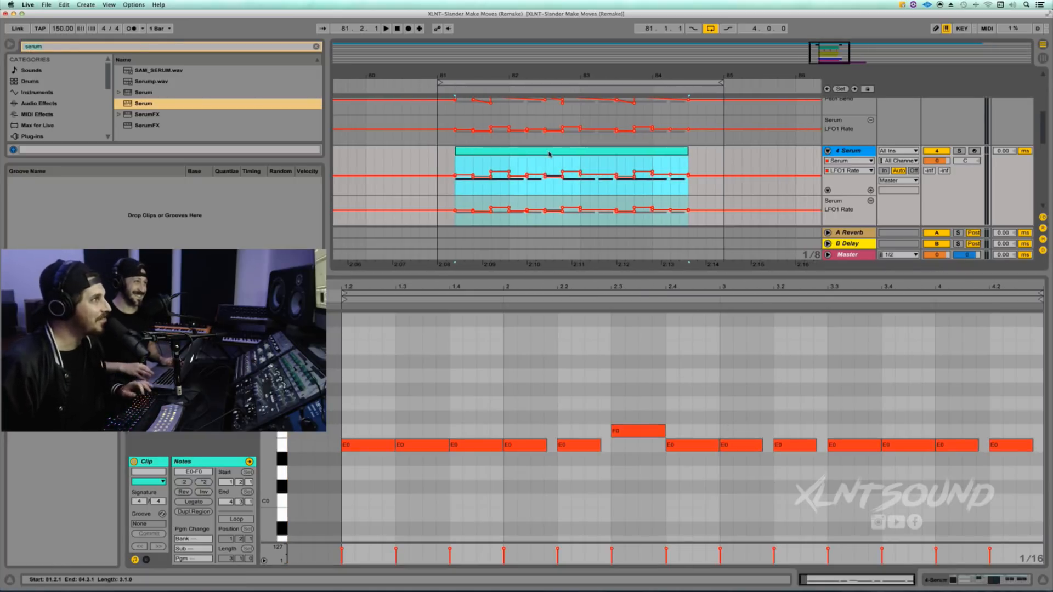
key(shift+Tab)
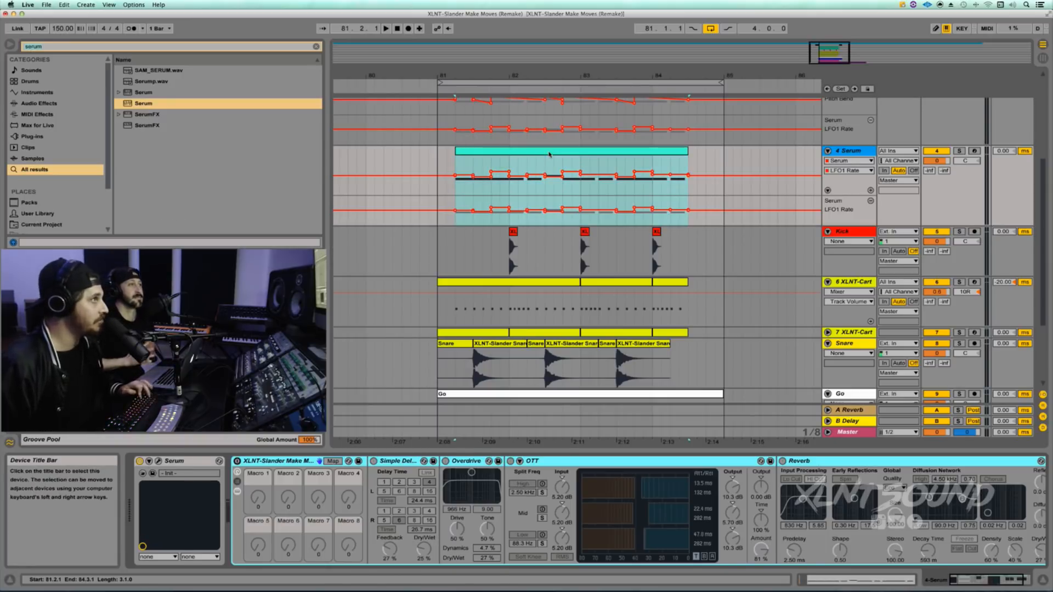
key(shift+Tab)
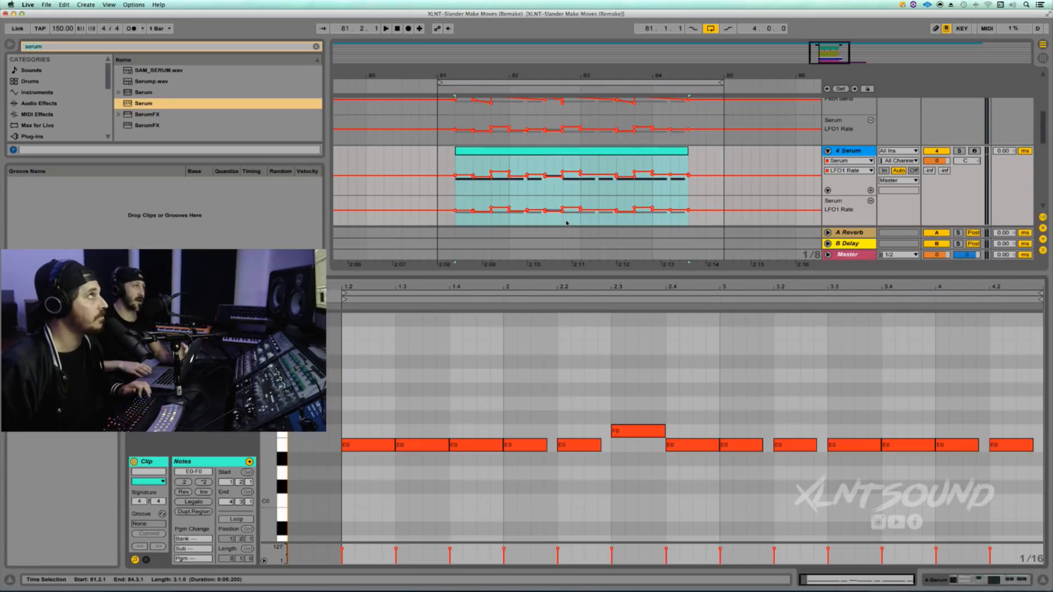
key(shift+Tab)
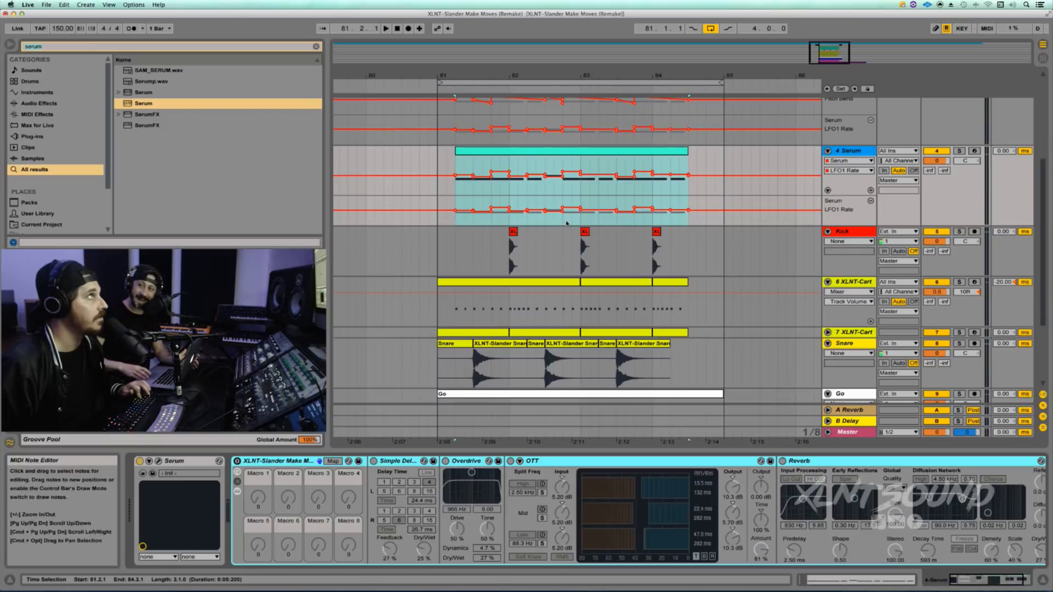
key(shift+Tab)
key(shift+Tab)
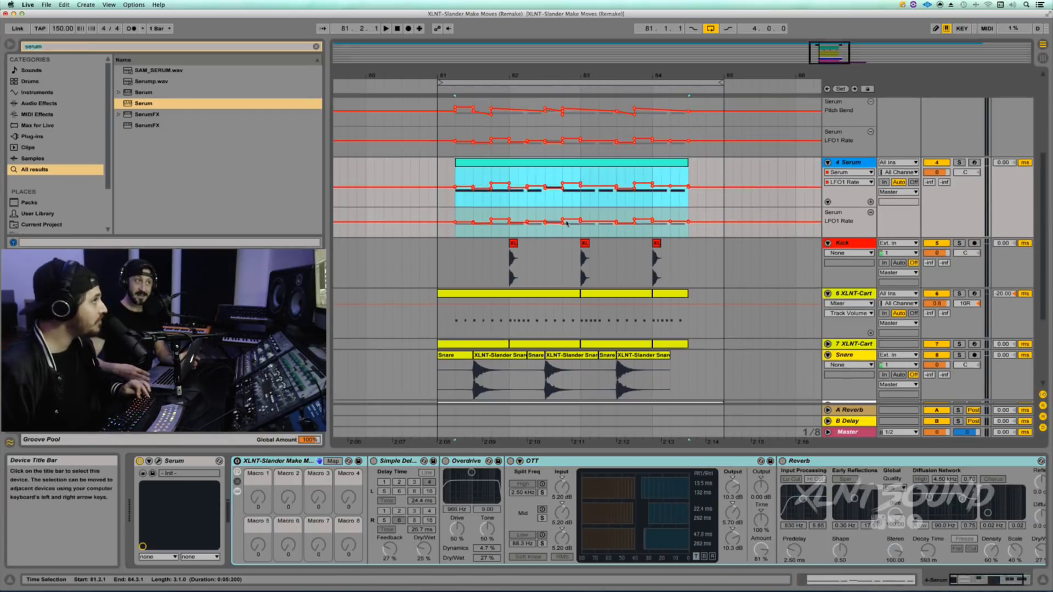
key(shift+Tab)
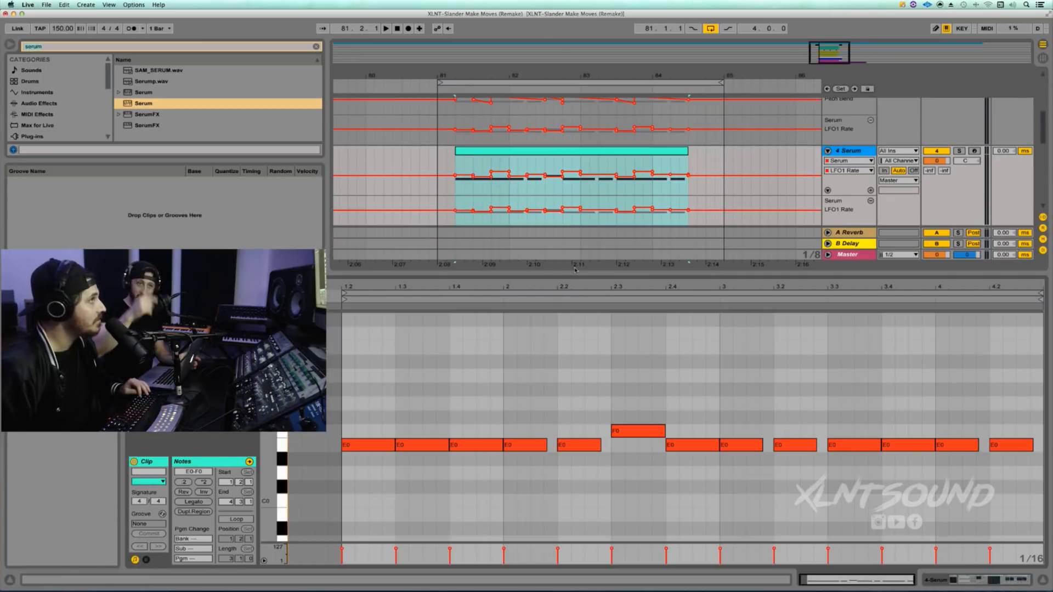
Step: Expand the note editor to full height, visit the Session view, return to the Arrangement and shrink the editor again
drag(575, 273, 582, 72)
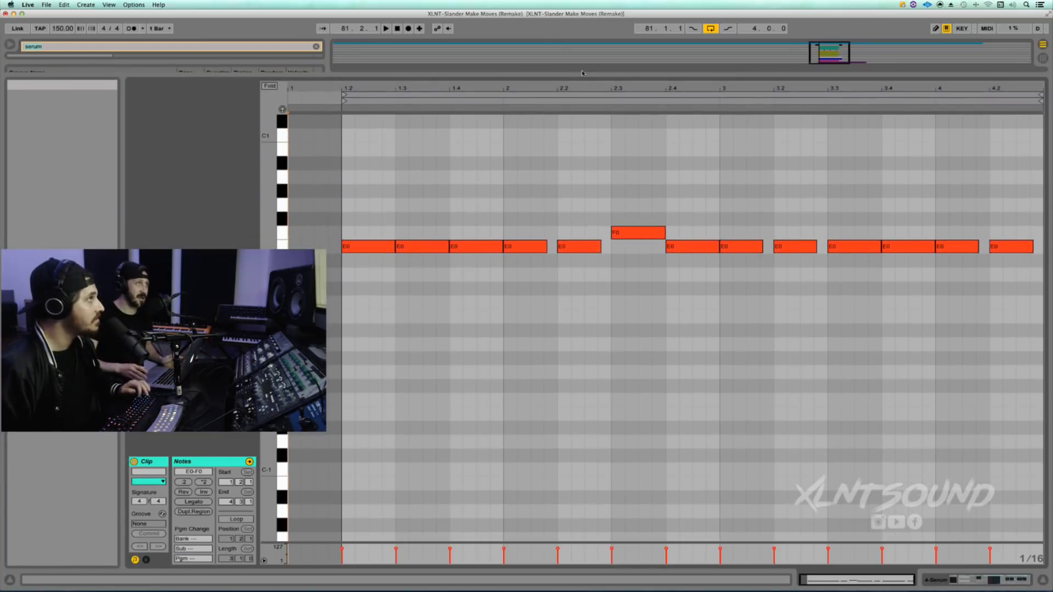
key(Tab)
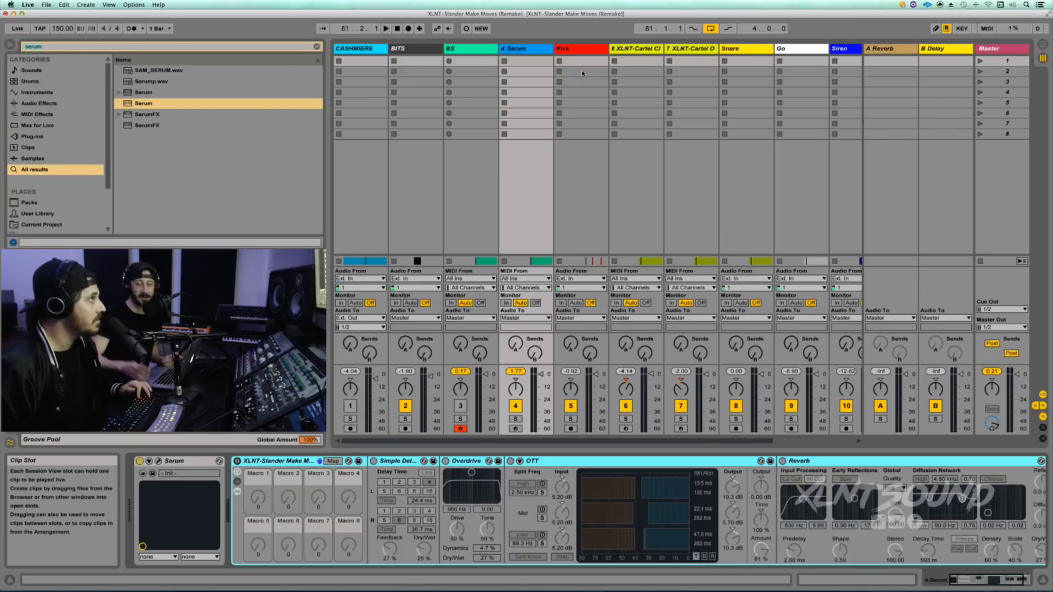
key(Tab)
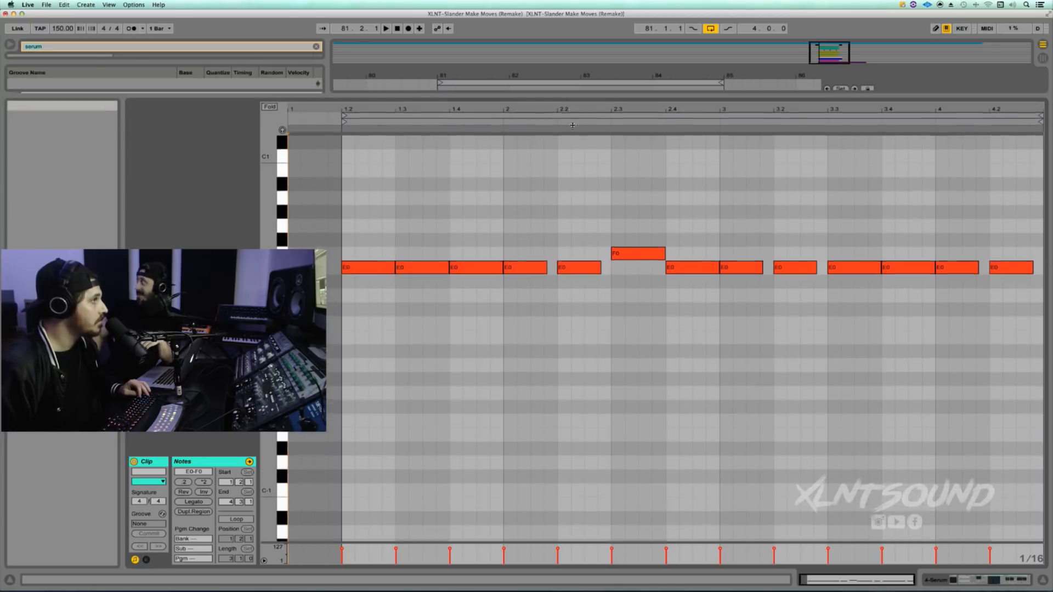
drag(572, 125, 566, 341)
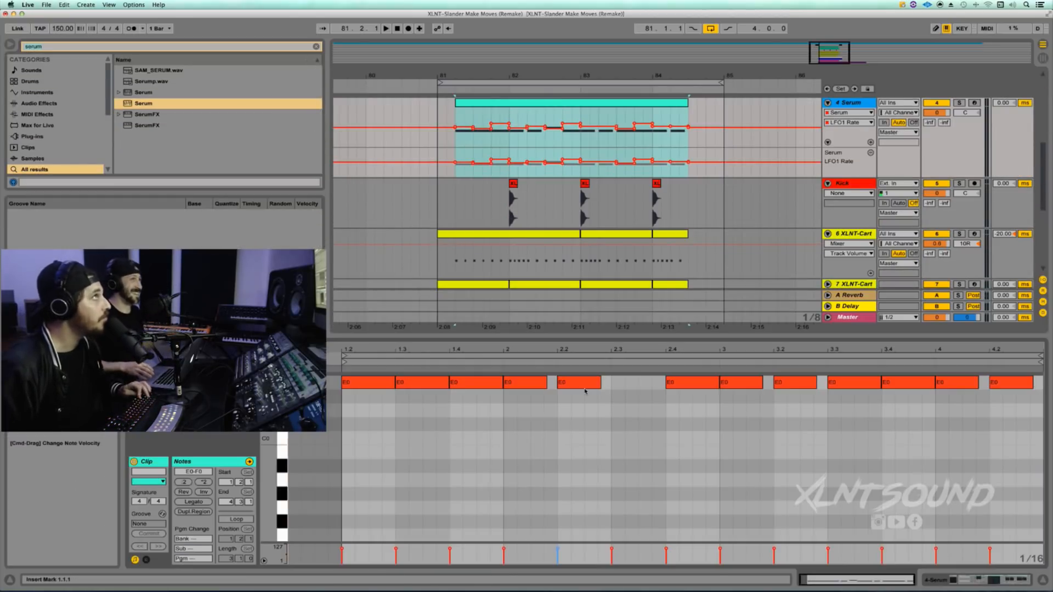
scroll(585, 392, up, 3)
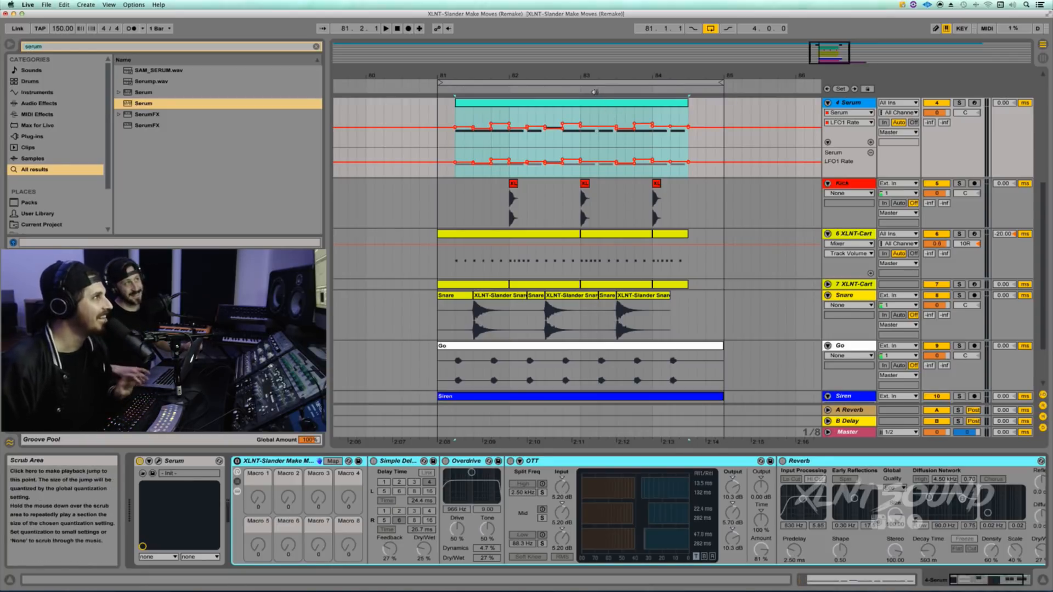
scroll(537, 162, up, 4)
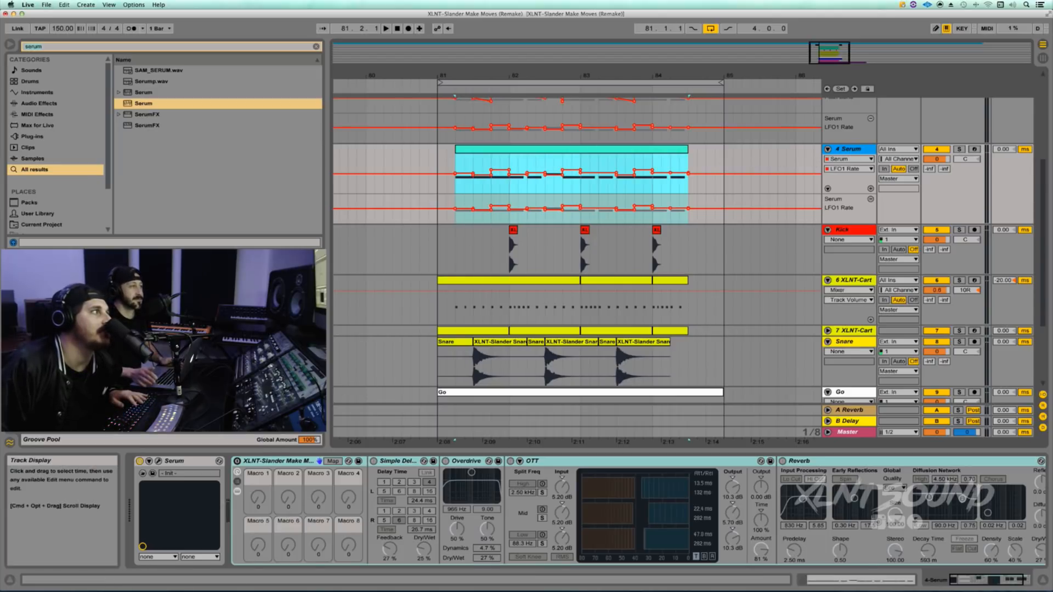
Step: Activate the XLNT-Slander bass effect rack on the 4 Serum track with Overdrive, OTT and Reverb bypassed, leaving only Simple Delay active
click(471, 461)
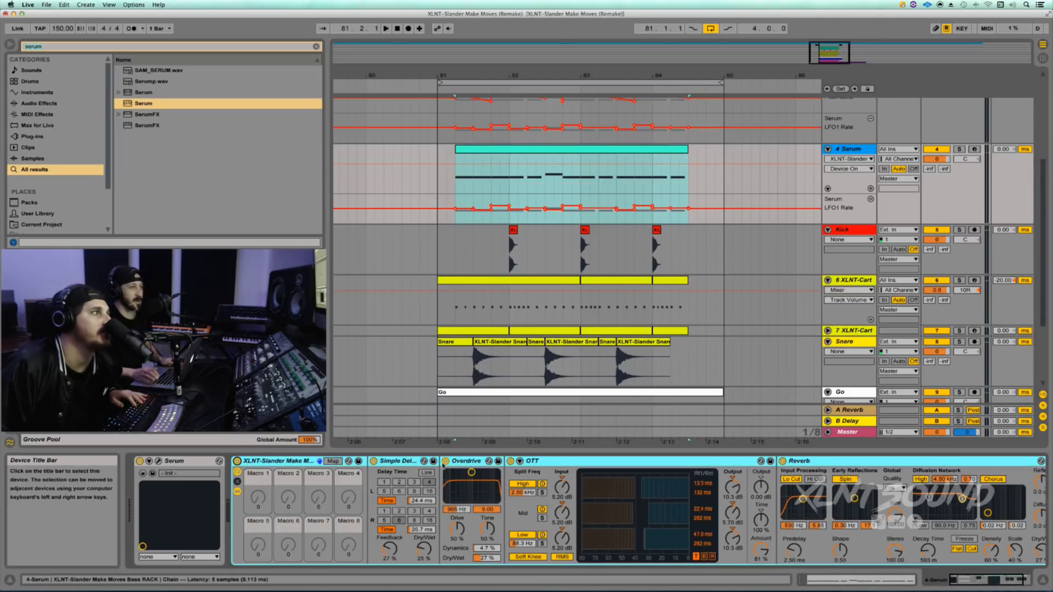
click(510, 461)
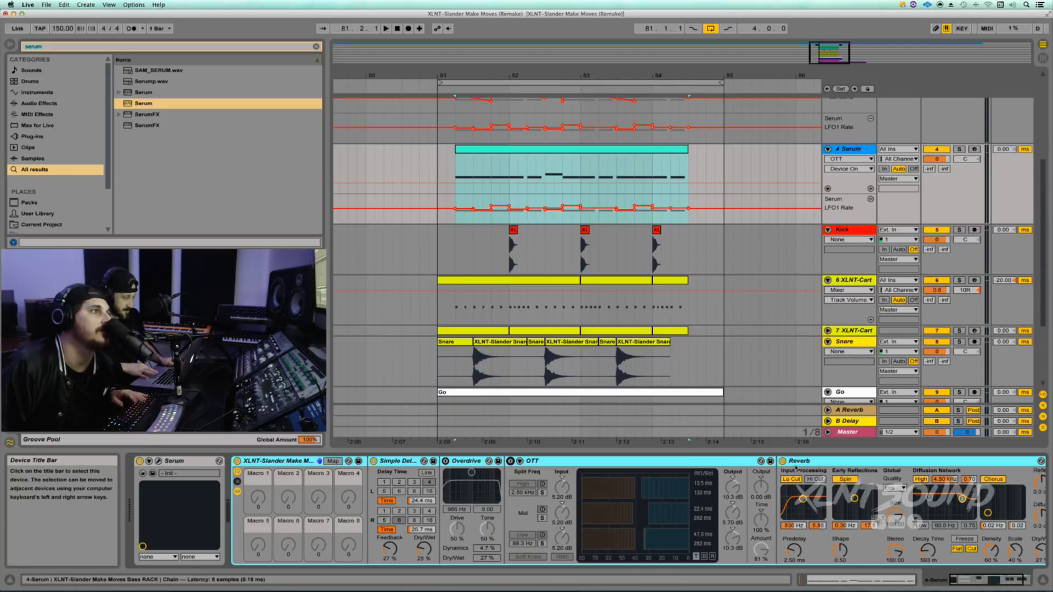
click(782, 461)
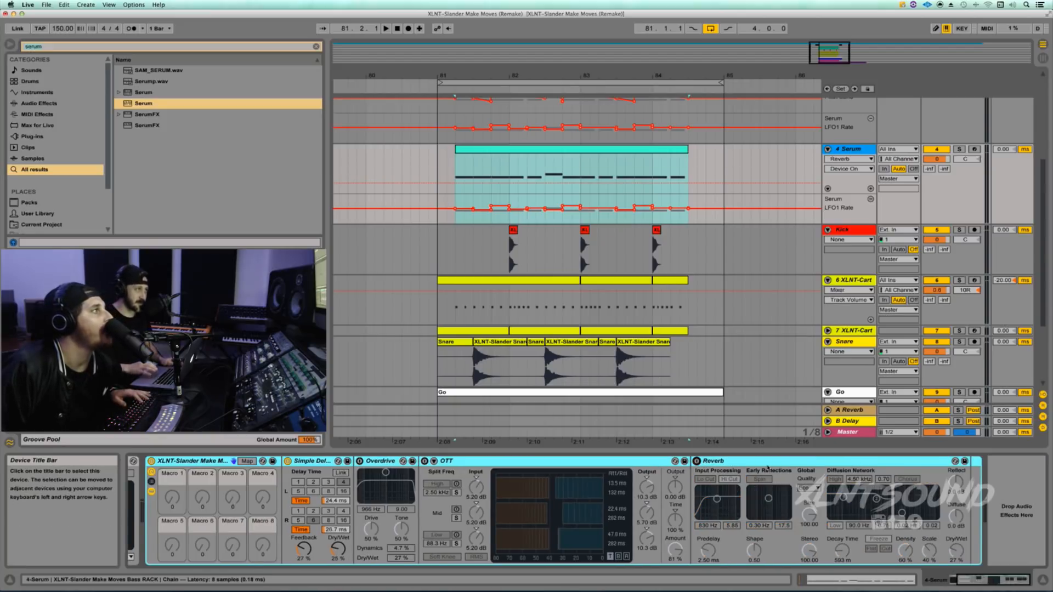
scroll(277, 484, left, 3)
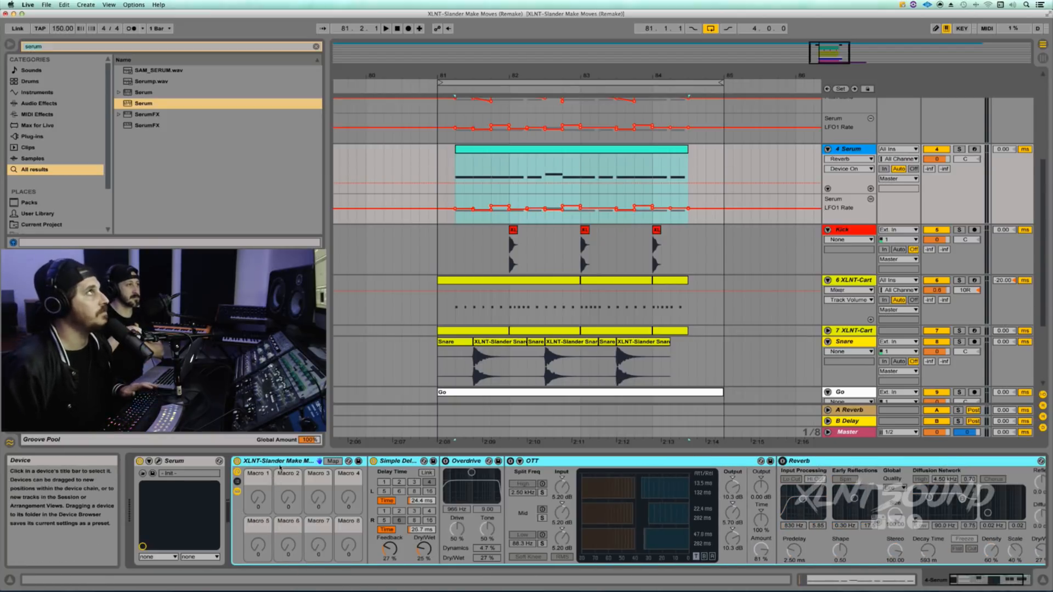
click(504, 149)
scroll(504, 165, right, 1)
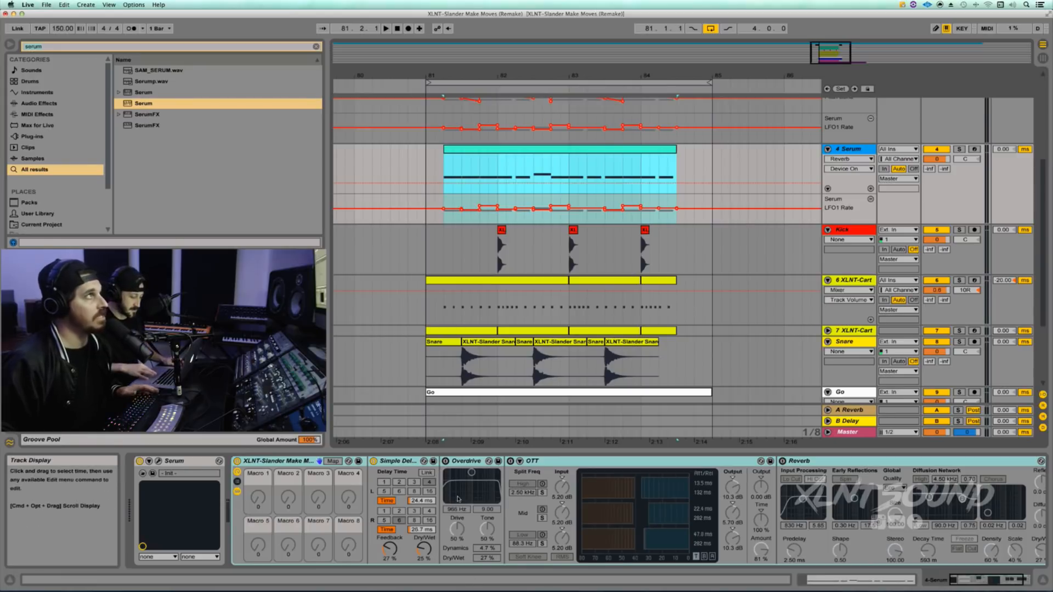
drag(456, 76, 456, 98)
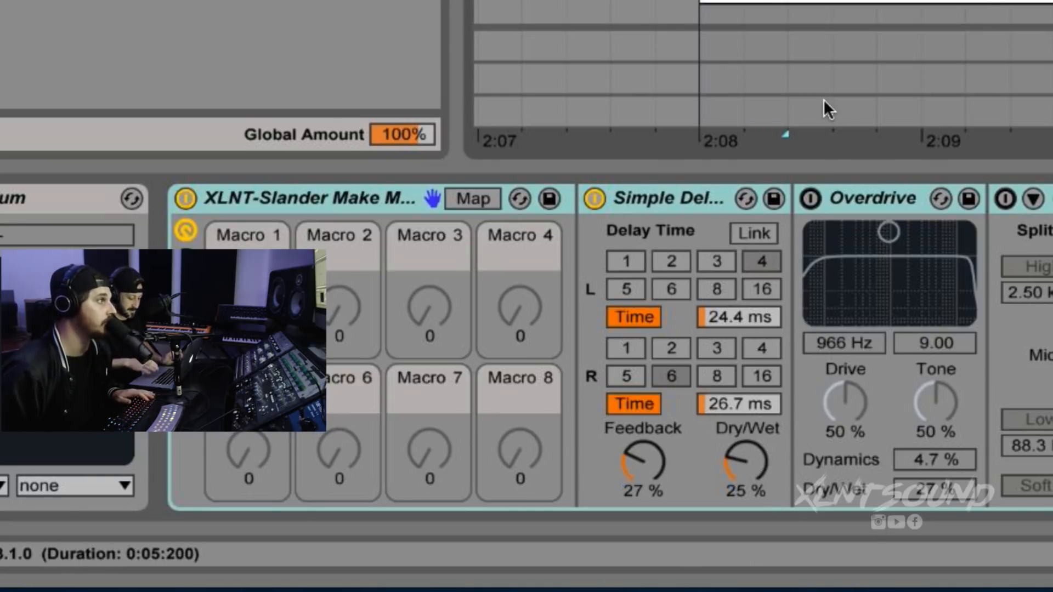
Step: Activate Overdrive in the bass rack, audition the bass with it bypassed for comparison, and leave it on
click(812, 199)
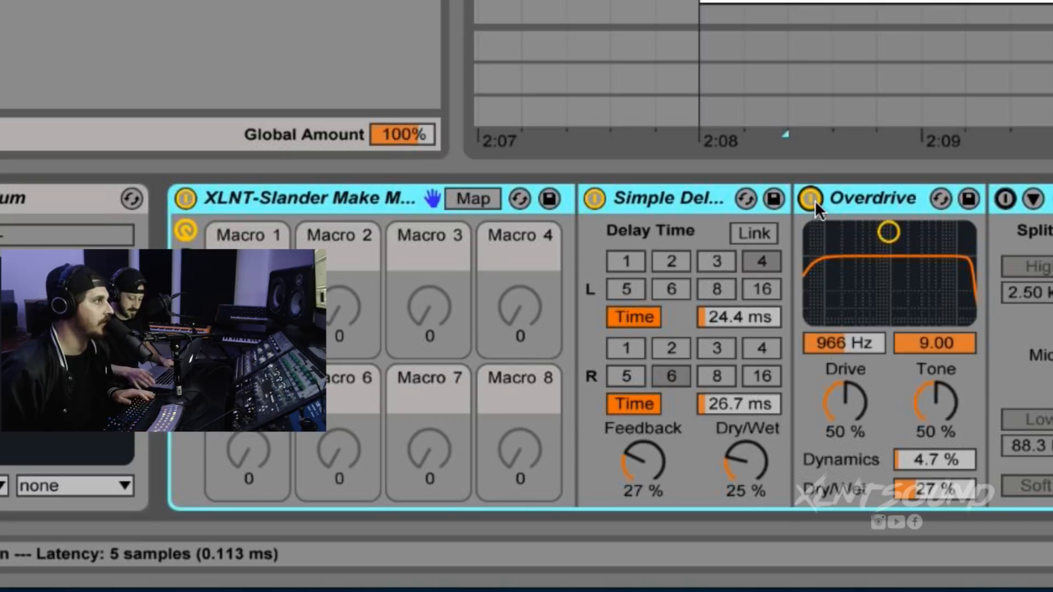
click(890, 237)
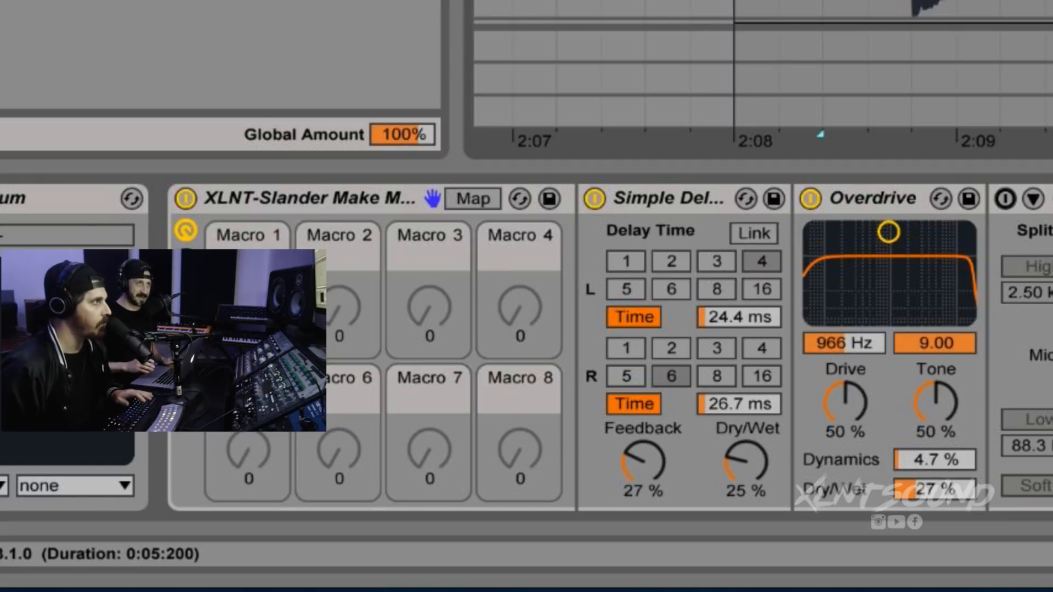
click(810, 199)
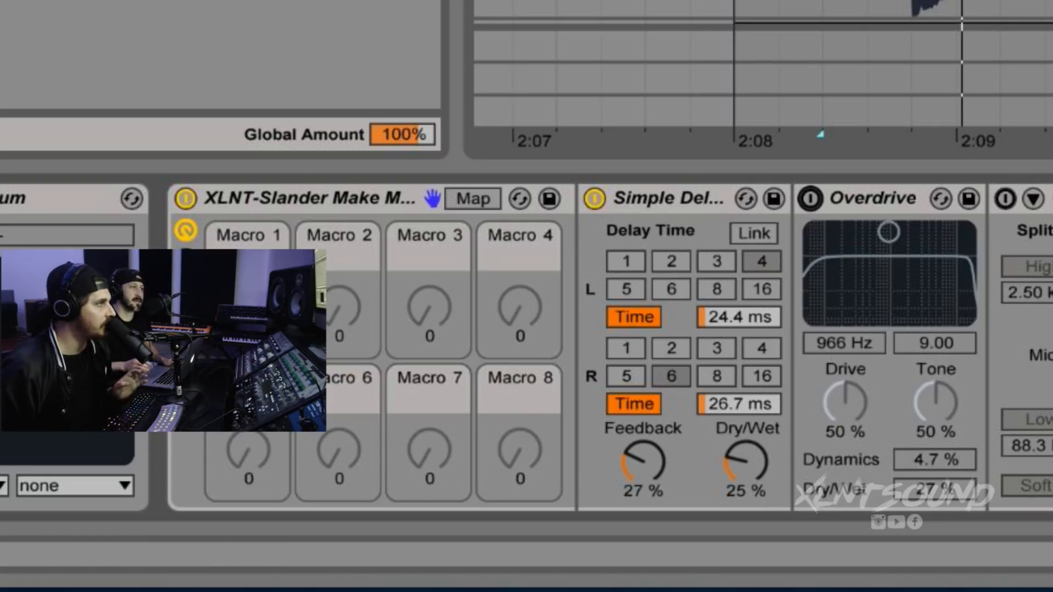
click(809, 199)
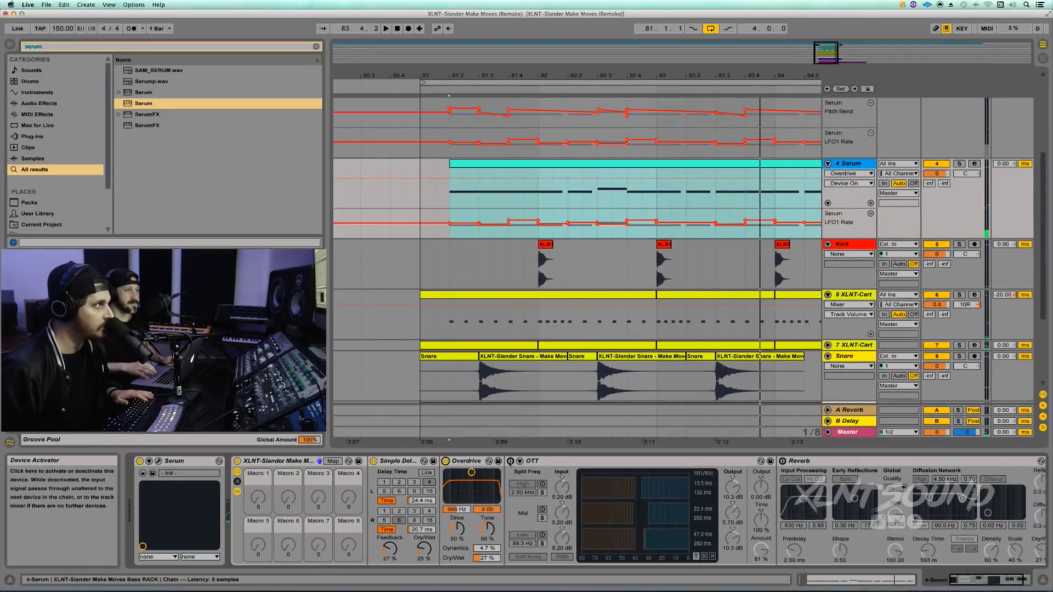
Step: Activate OTT and Reverb in the bass rack, play the bass through them and select Reverb's Dry/Wet control
click(510, 461)
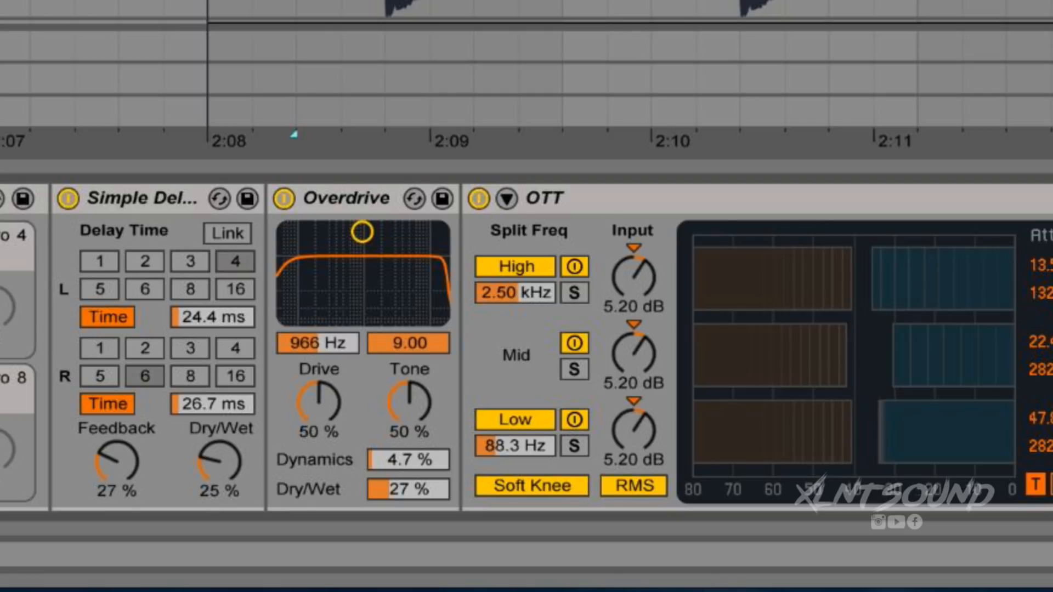
key(space)
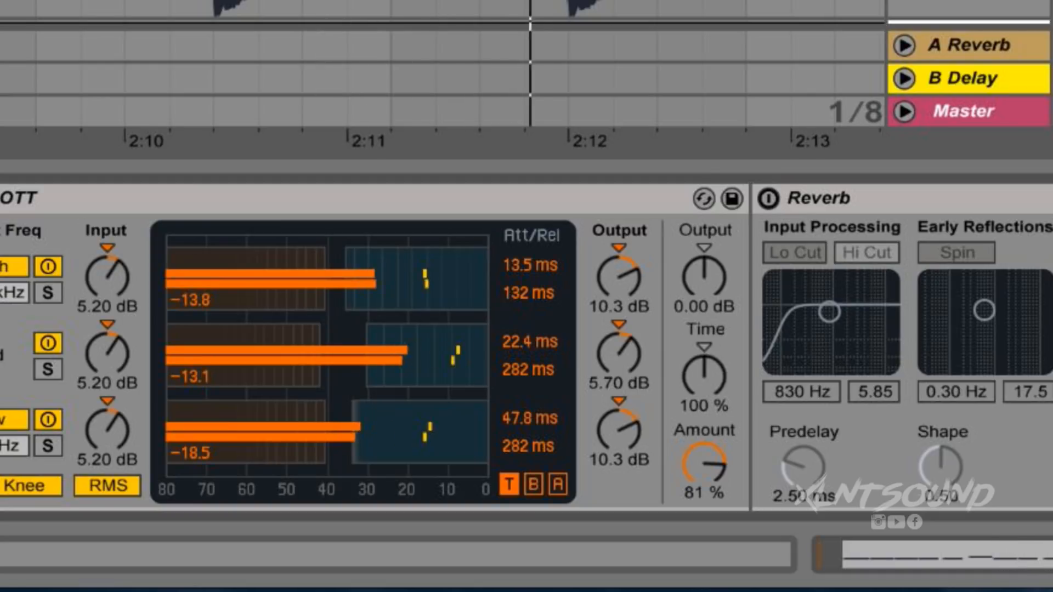
scroll(665, 313, right, 5)
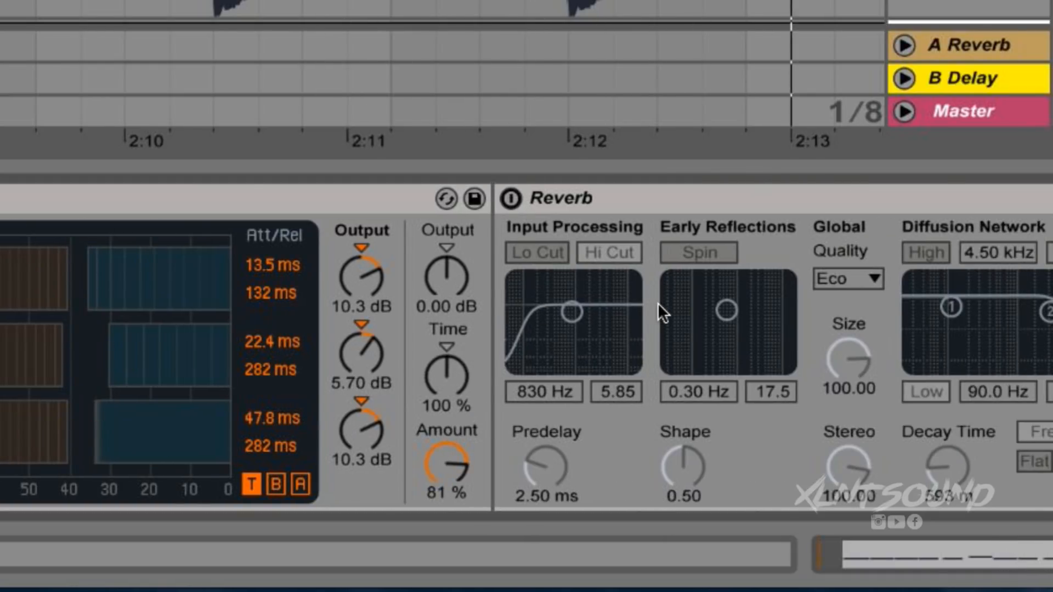
click(504, 199)
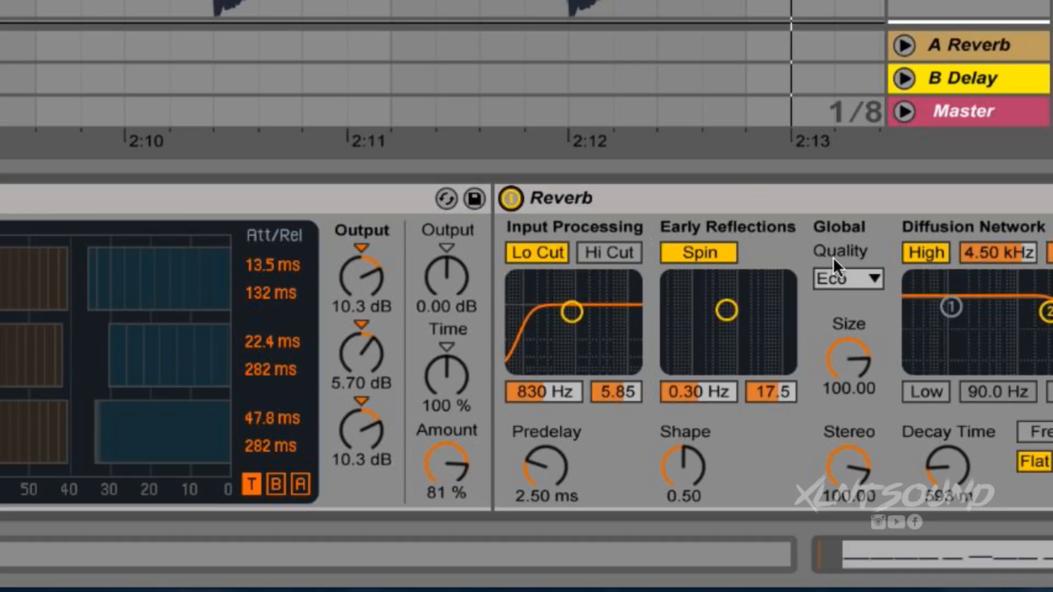
click(953, 477)
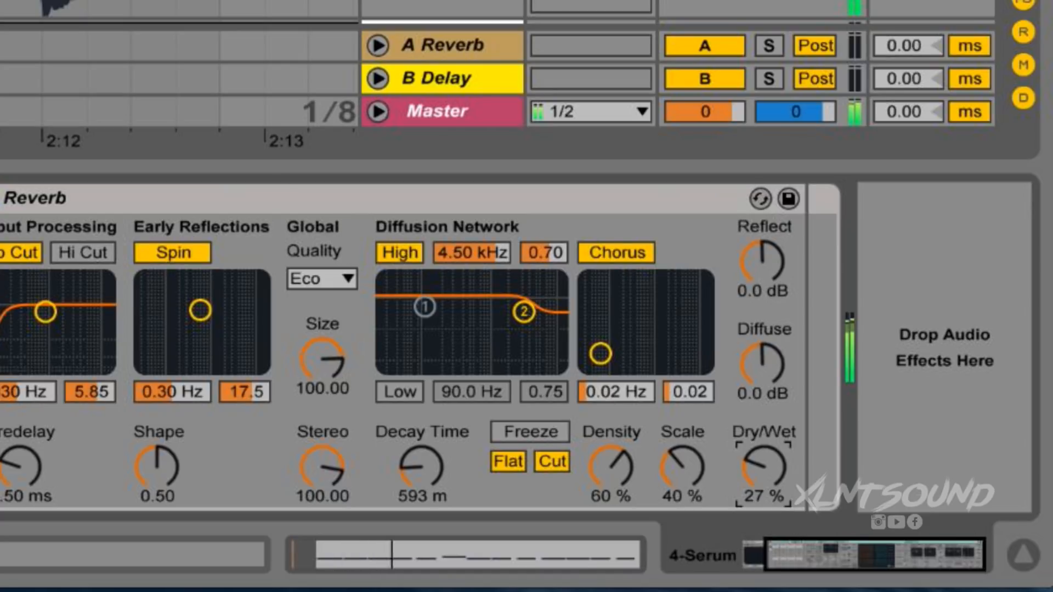
Step: Search the browser for "eq" and add EQ Eight after Reverb in the 4 Serum effect chain
scroll(102, 133, down, 1)
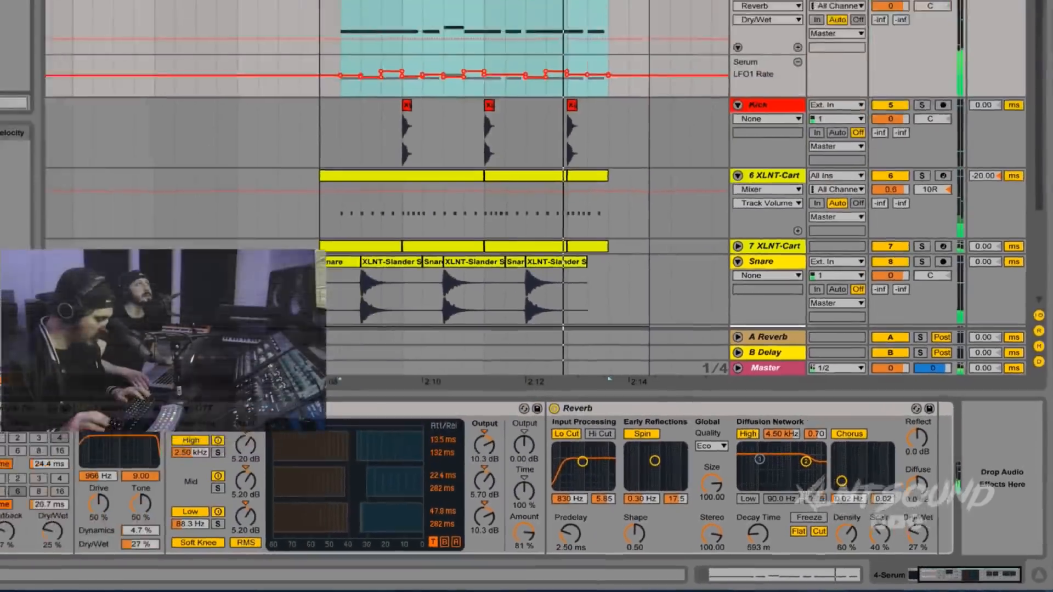
text(eq)
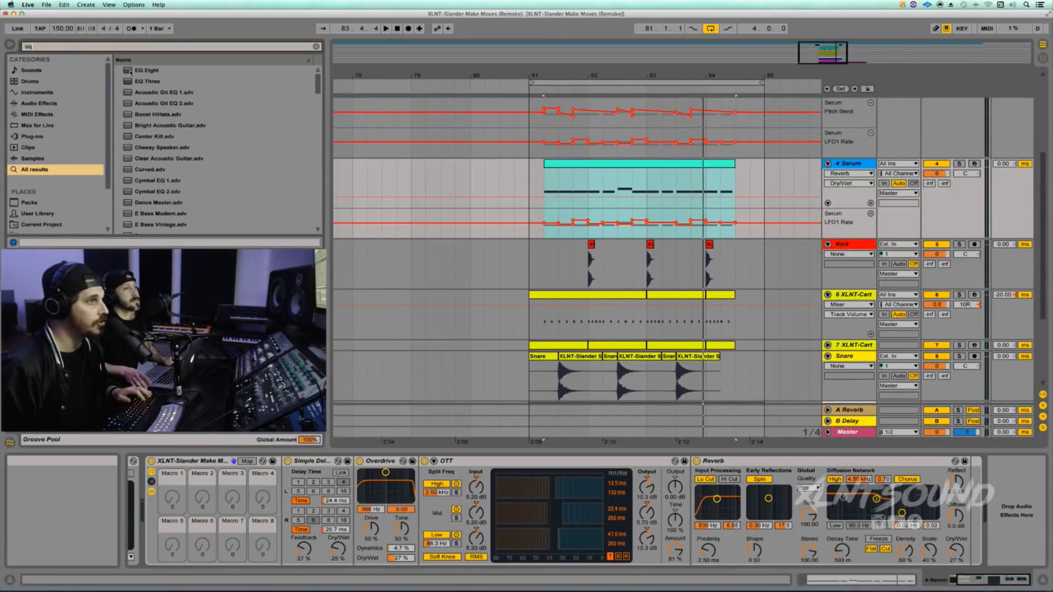
key(Return)
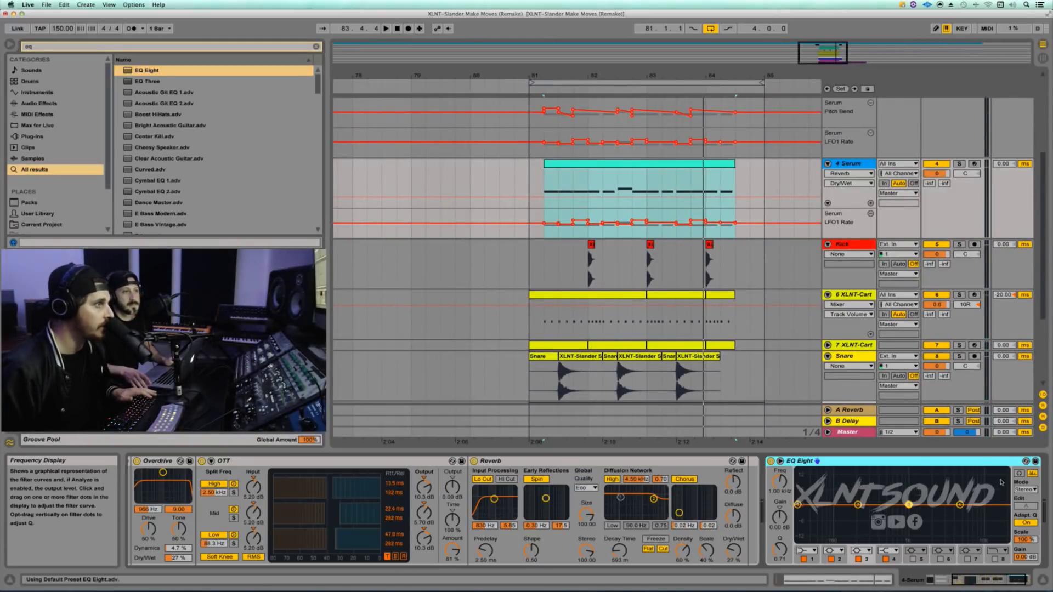
Step: Set EQ Eight's filter 1 to a x4 low cut at about 160 Hz while the bass plays
click(804, 550)
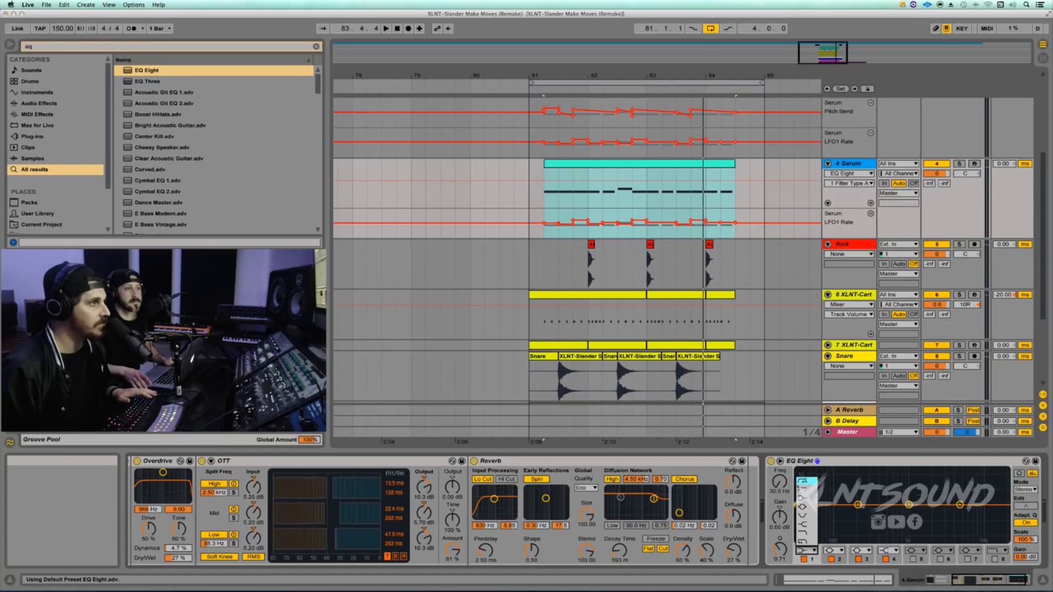
click(805, 480)
drag(782, 490, 783, 488)
key(space)
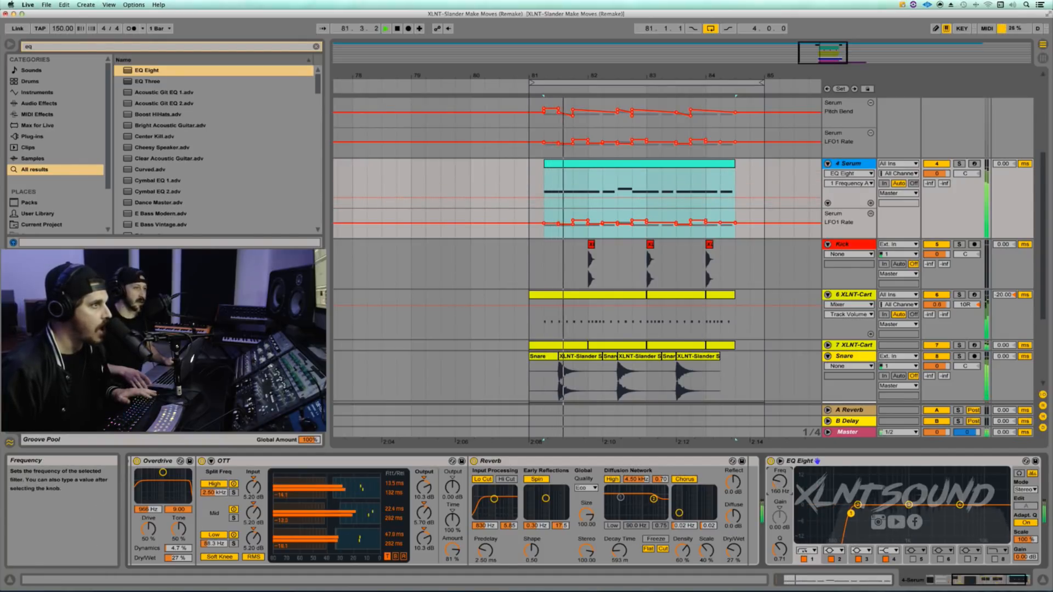
drag(783, 488, 783, 466)
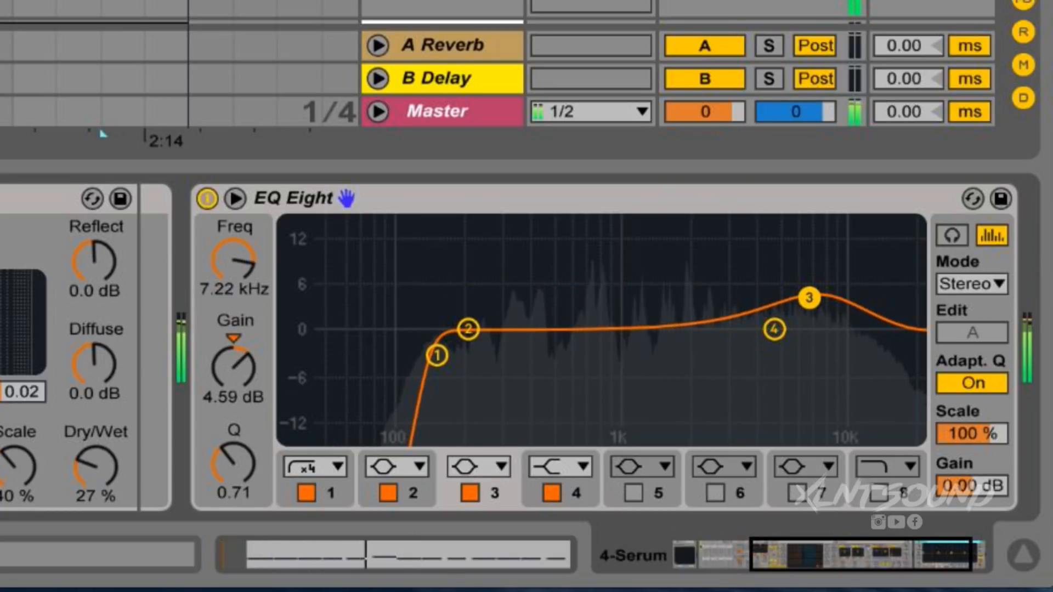
Step: Enable EQ Eight's filter 8 as a x4 high cut at about 15.3 kHz and audition the bass
click(879, 493)
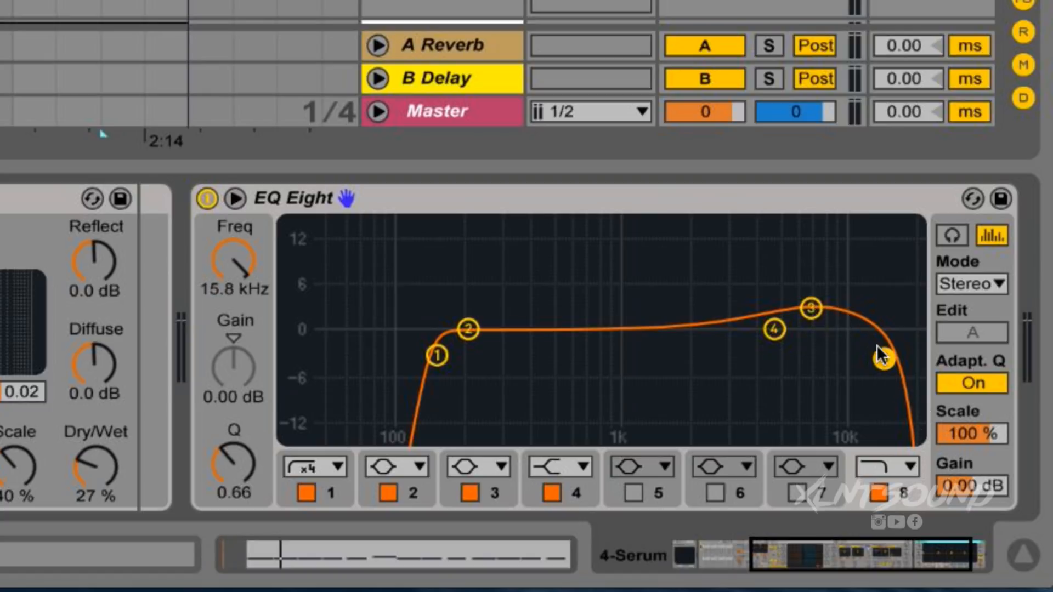
click(877, 470)
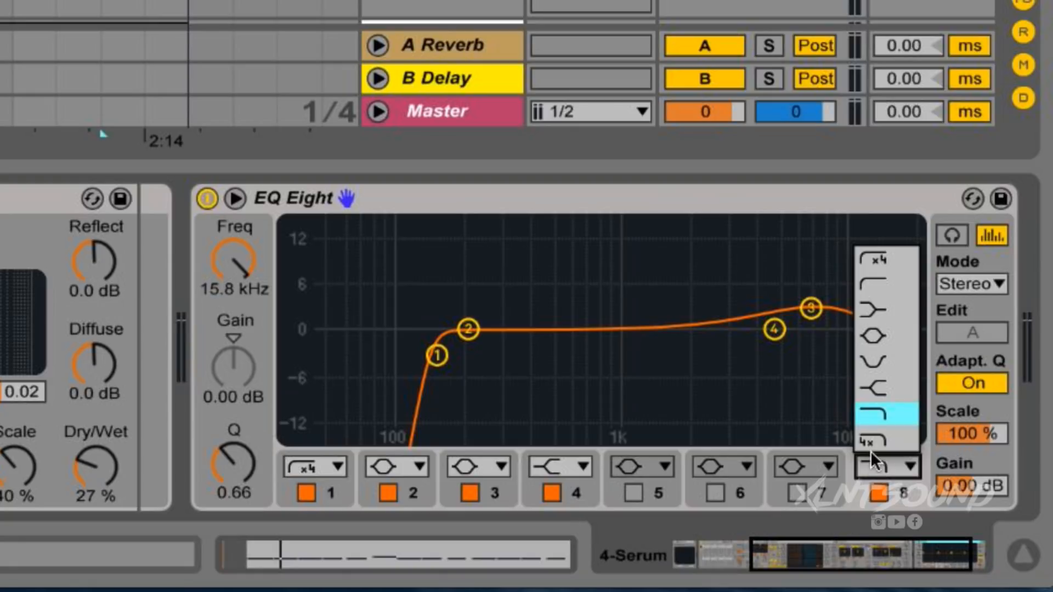
click(867, 435)
drag(884, 368, 881, 374)
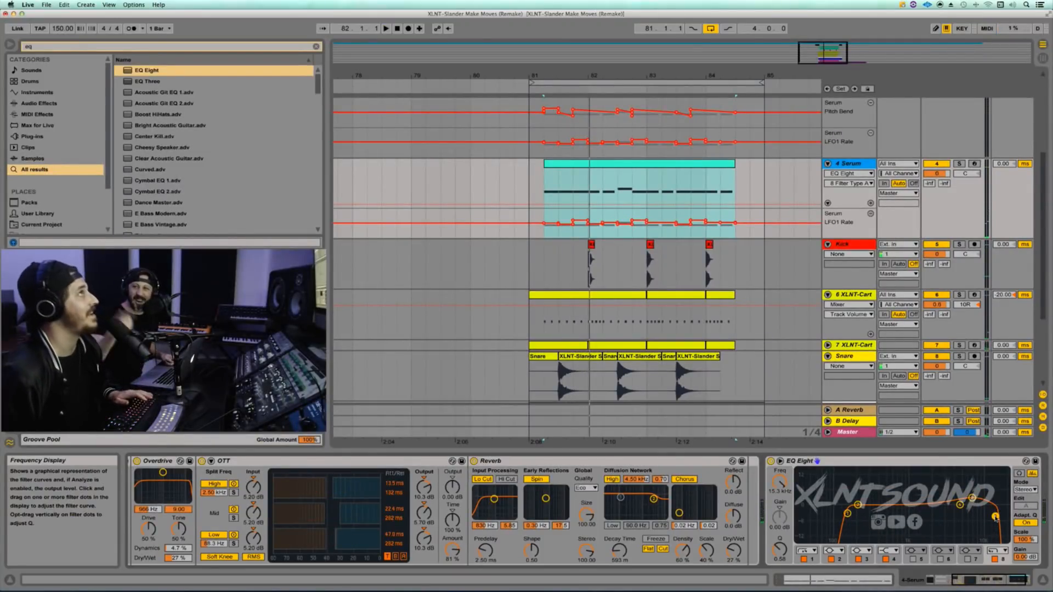
key(space)
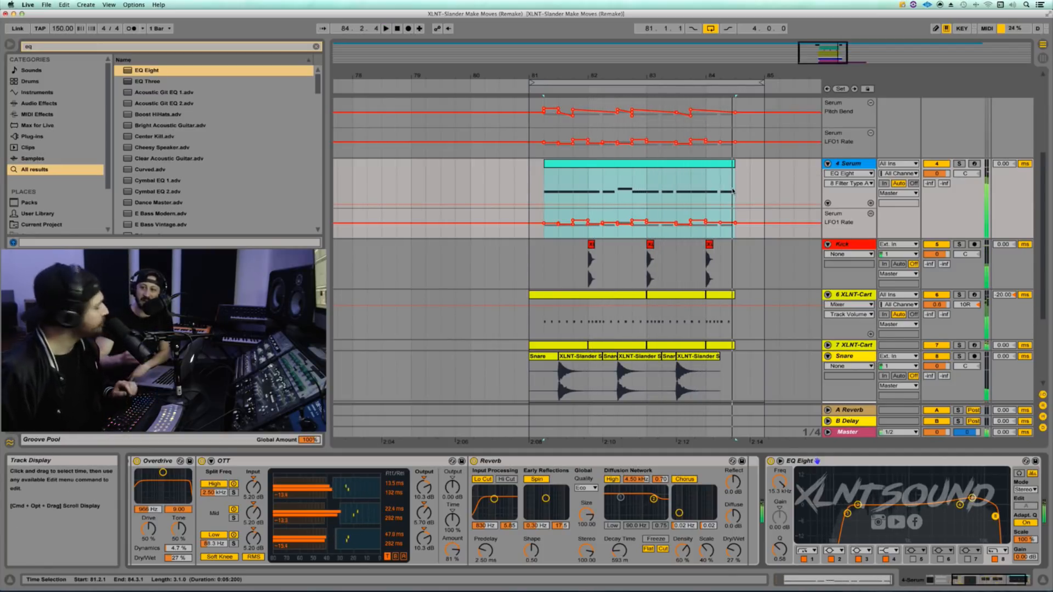
key(space)
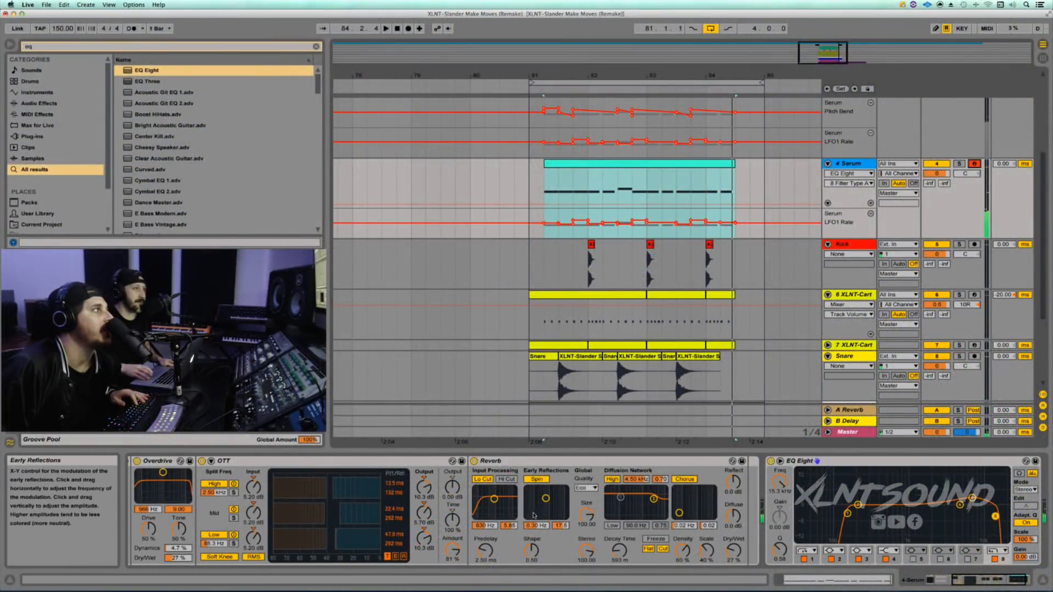
Step: Open the Serum window on the 4 Serum track, adjust its Master macro and audition the bass
scroll(525, 515, left, 5)
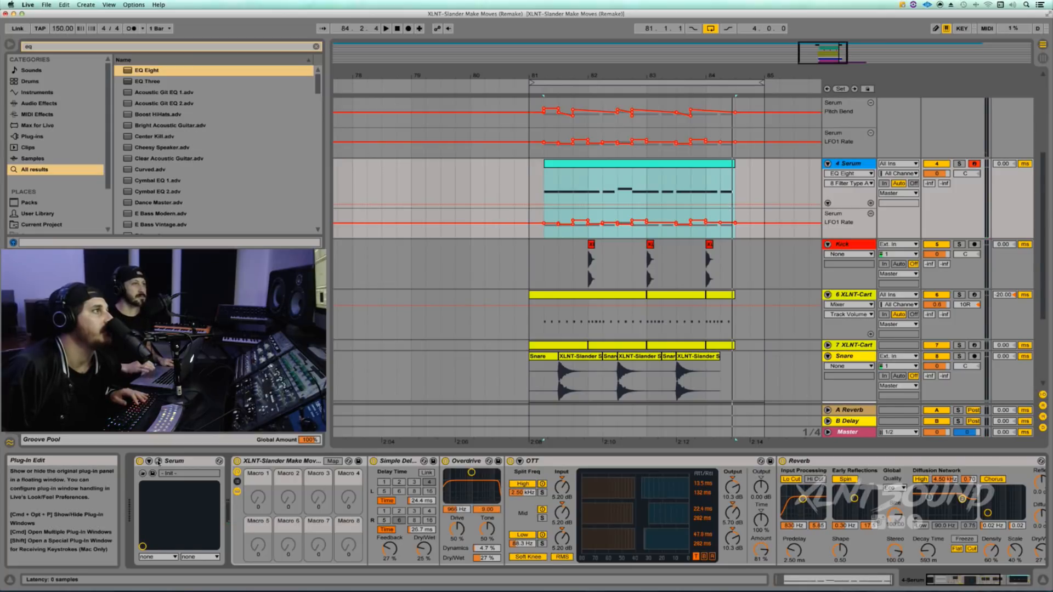
click(158, 460)
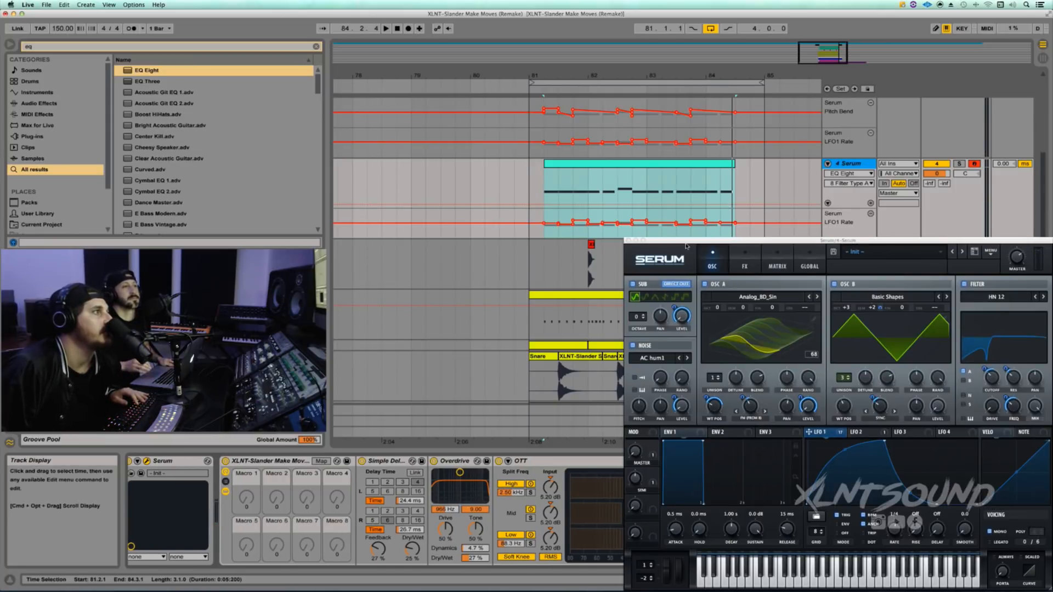
drag(685, 246, 728, 196)
click(676, 404)
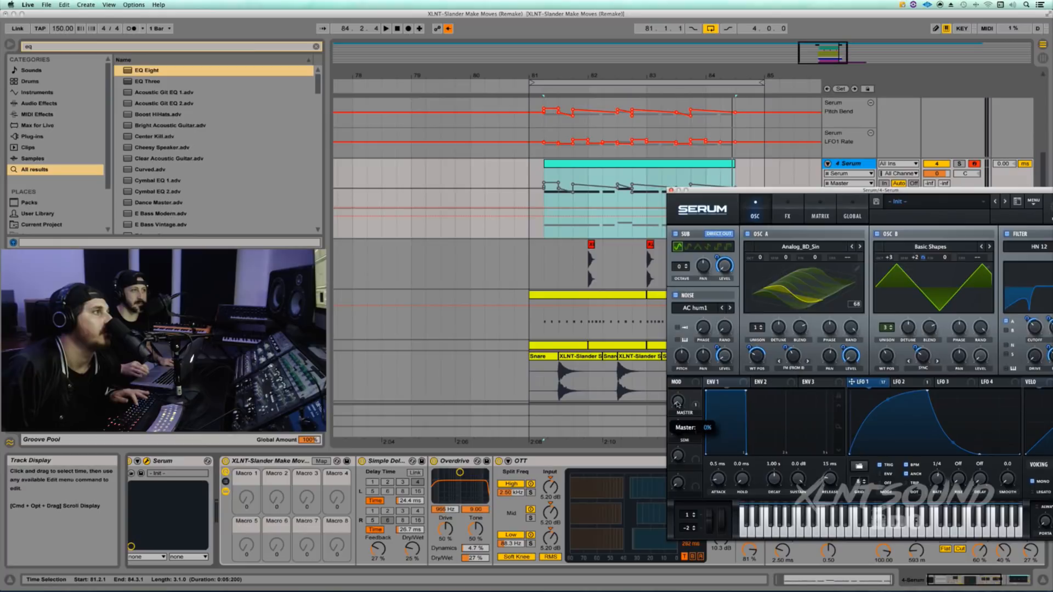
drag(676, 404, 615, 356)
key(space)
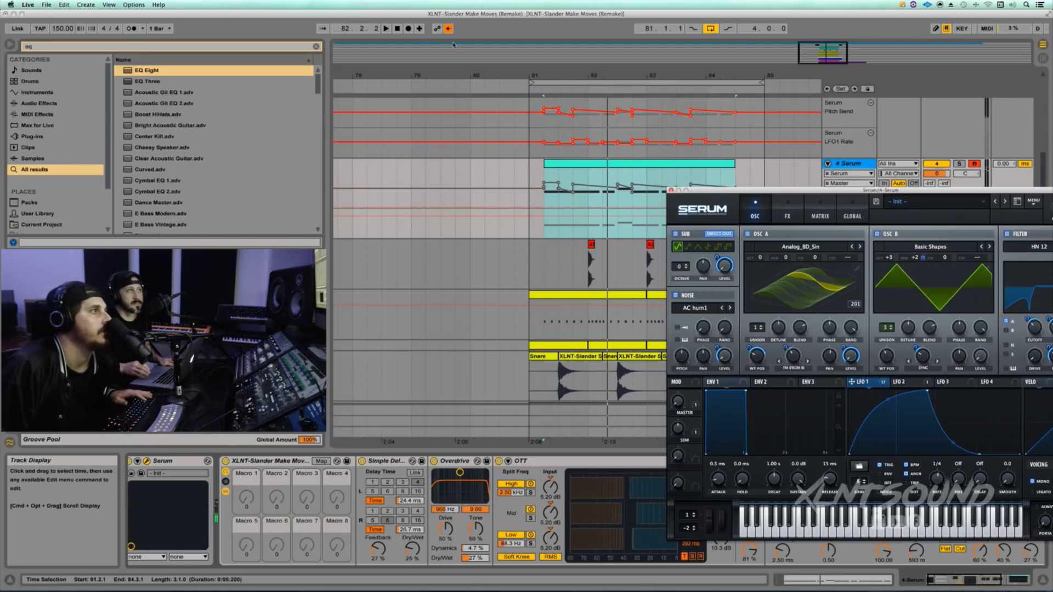
key(space)
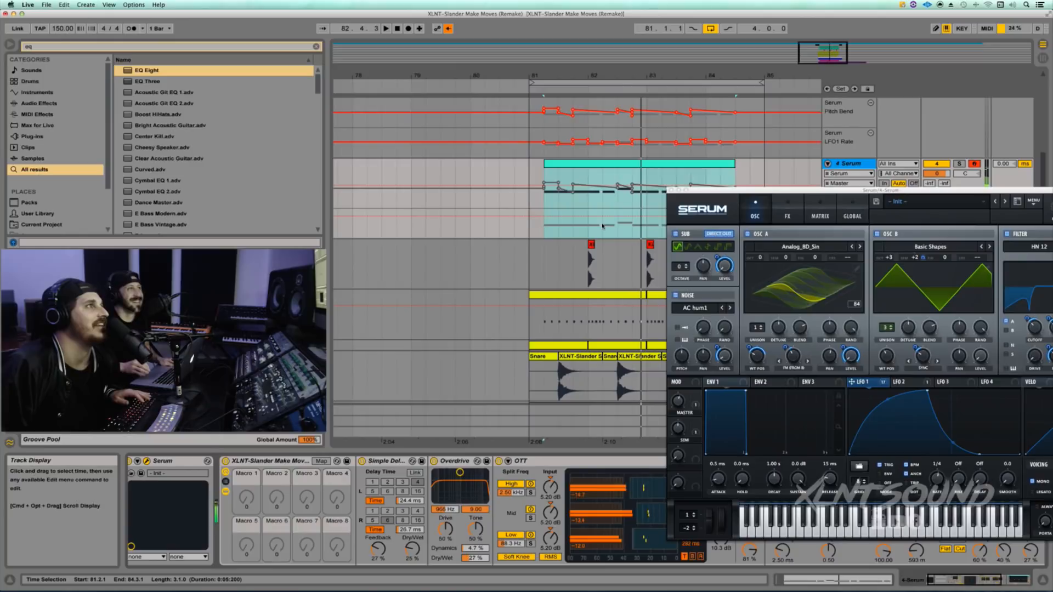
key(space)
Step: Put the 4 Serum track's Master automation in its own lane, remove that lane and play the bass
drag(866, 190, 873, 262)
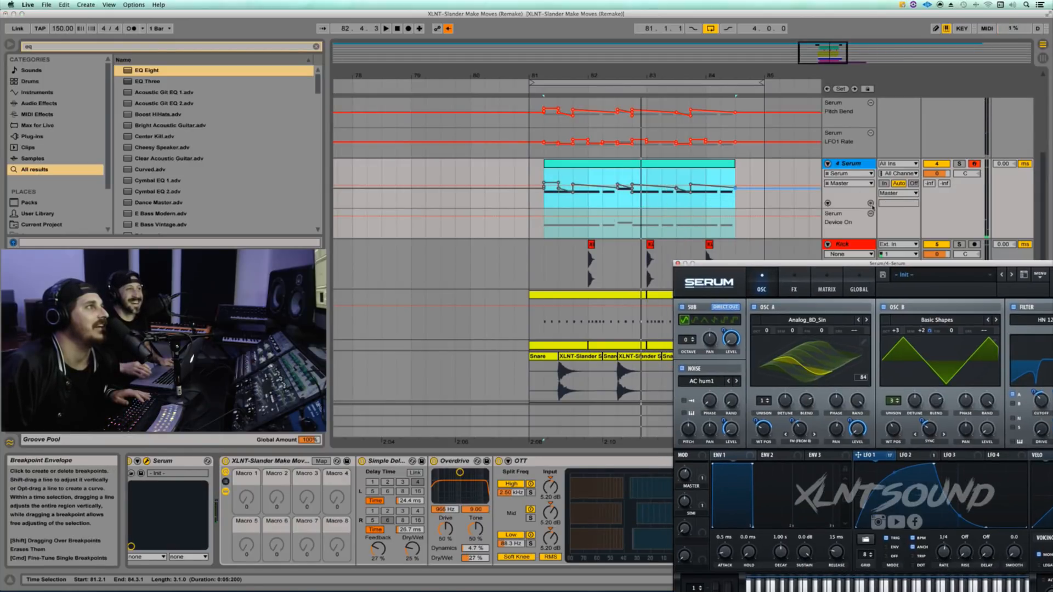
click(870, 203)
drag(737, 236, 573, 235)
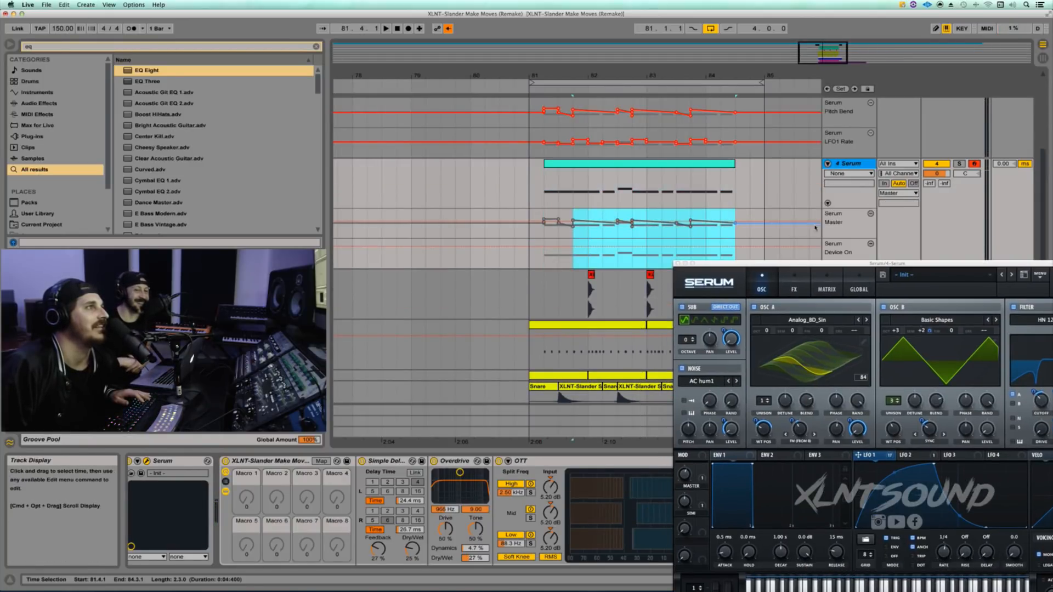
right_click(850, 228)
click(856, 230)
key(space)
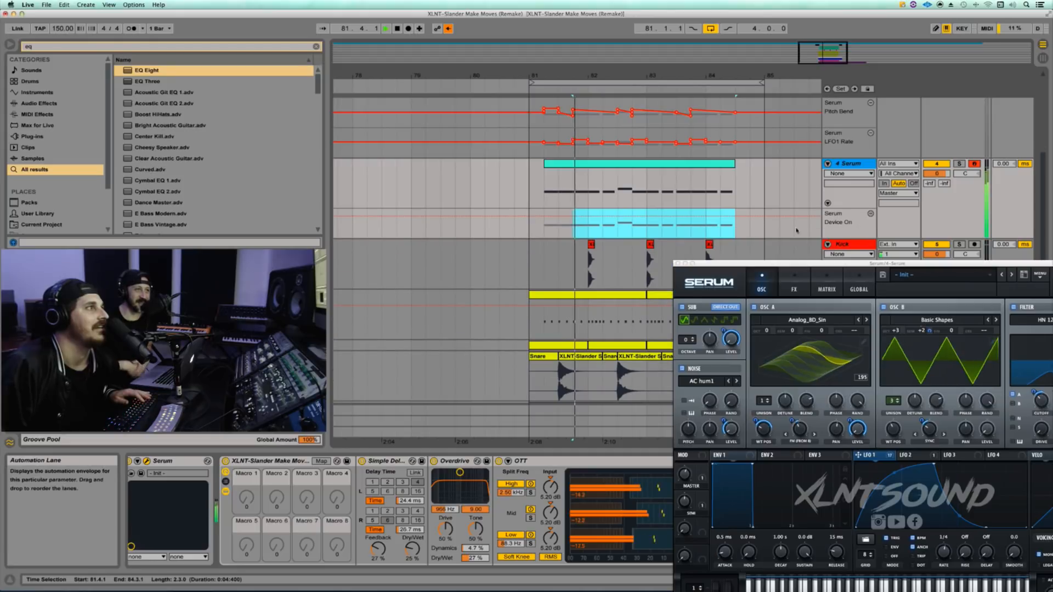
Step: Adjust Serum's Master macro to about 56% by hand and play the bass with it
click(684, 474)
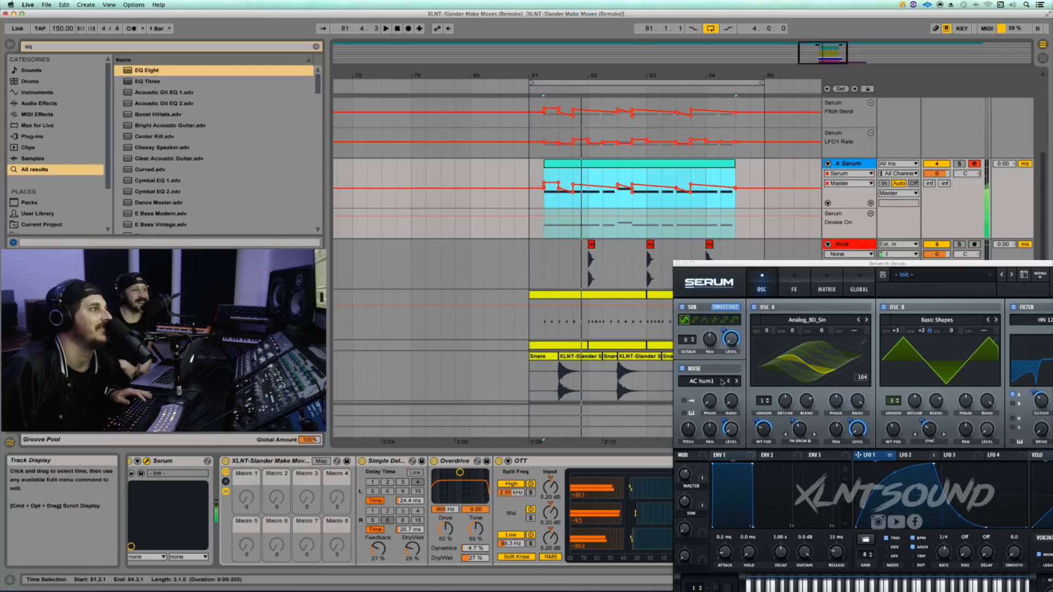
drag(685, 473, 683, 481)
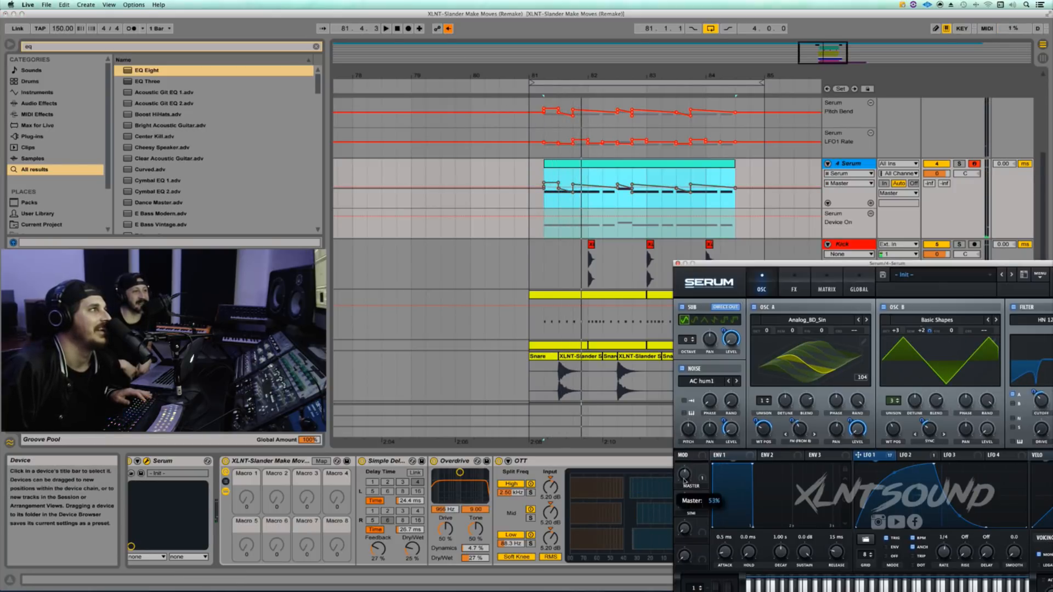
right_click(684, 482)
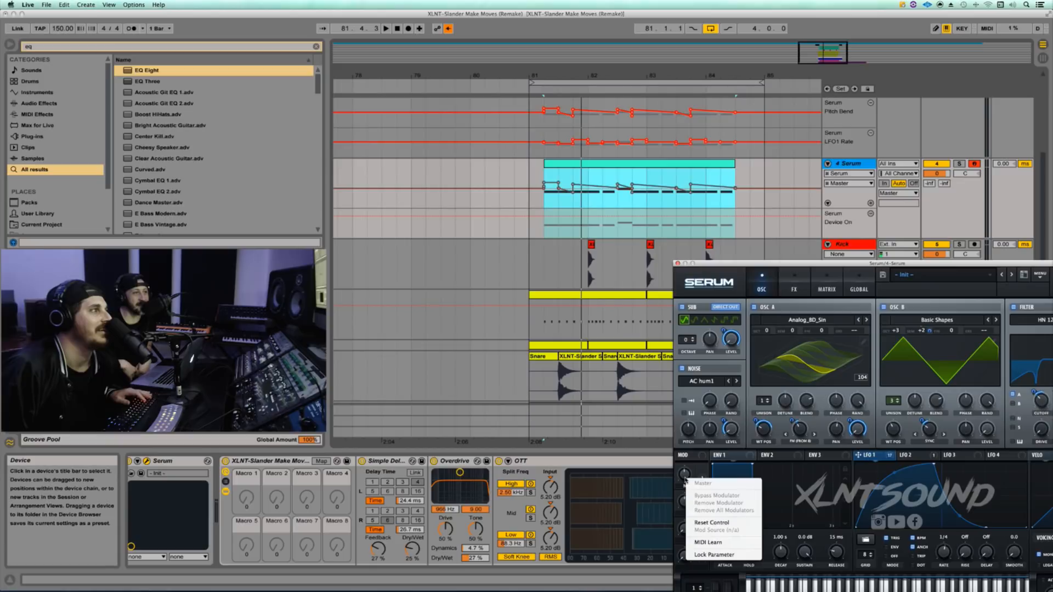
click(685, 475)
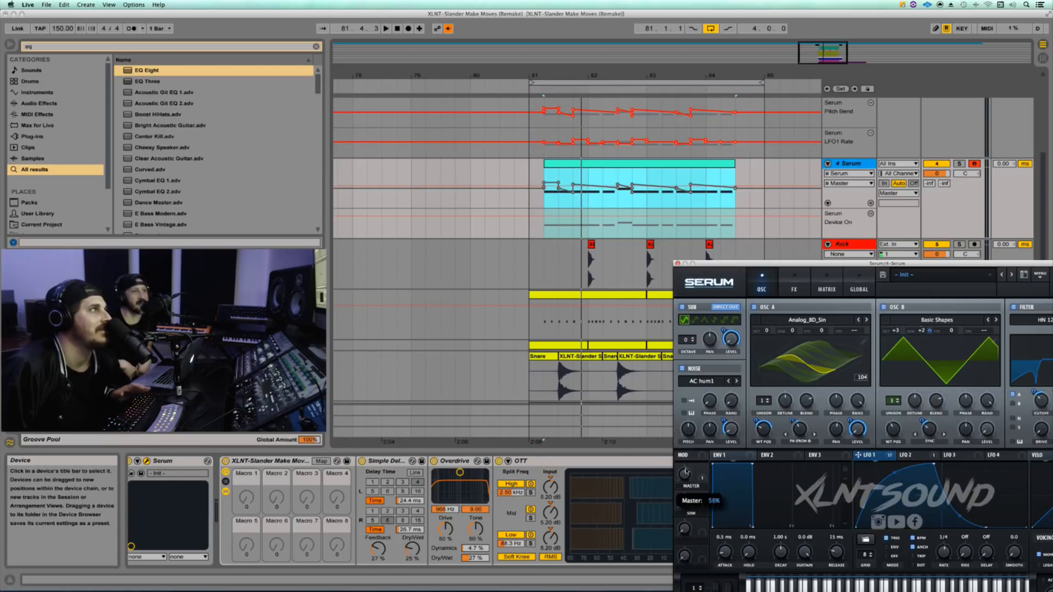
key(space)
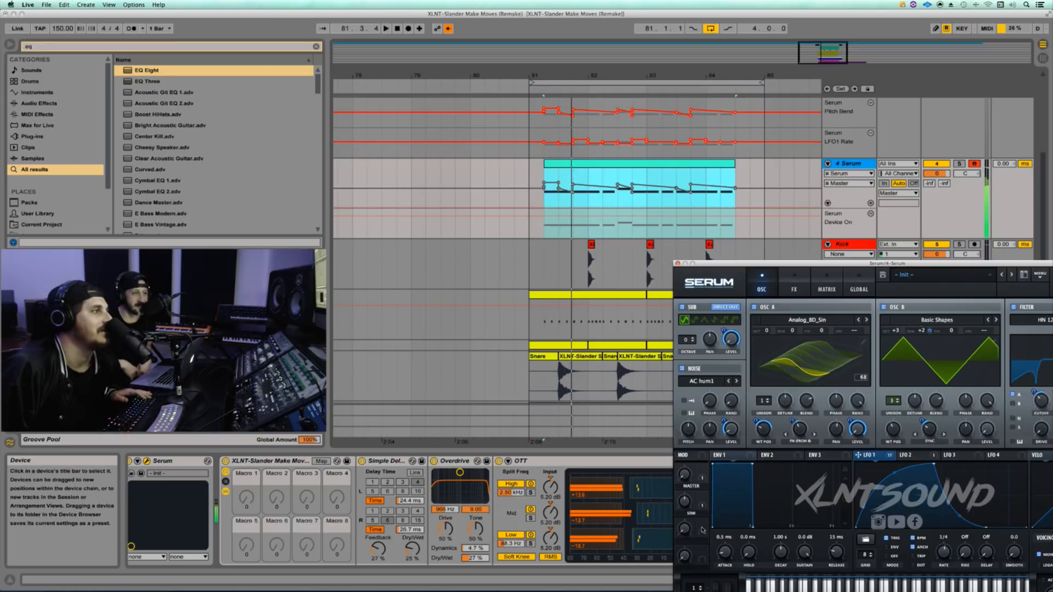
Step: Try different settings of Serum's SEMI macro during playback and re-enable the overridden automation
drag(685, 504, 708, 525)
drag(693, 488, 694, 505)
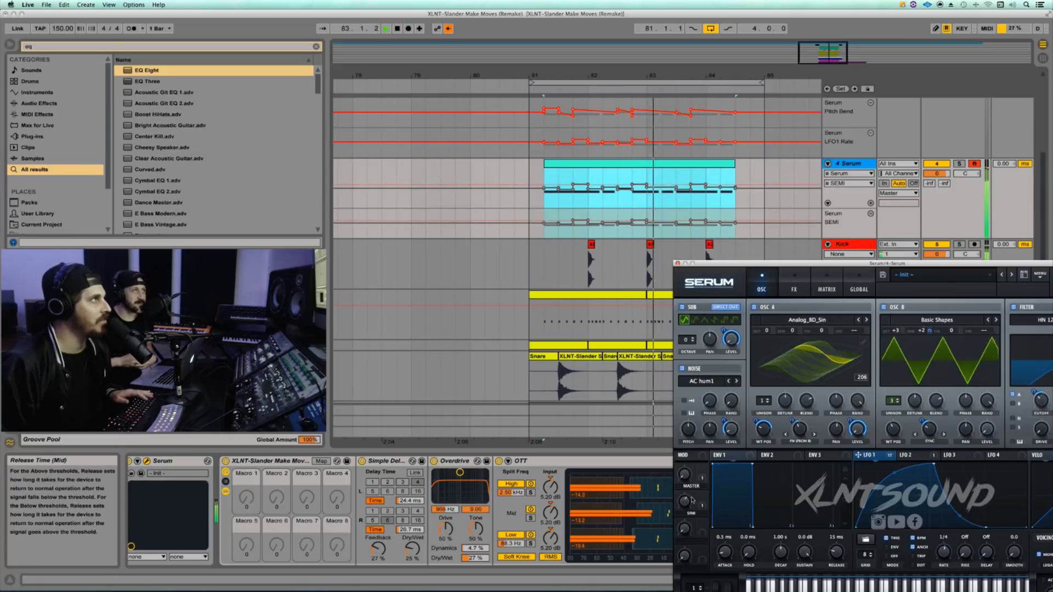
click(447, 28)
key(space)
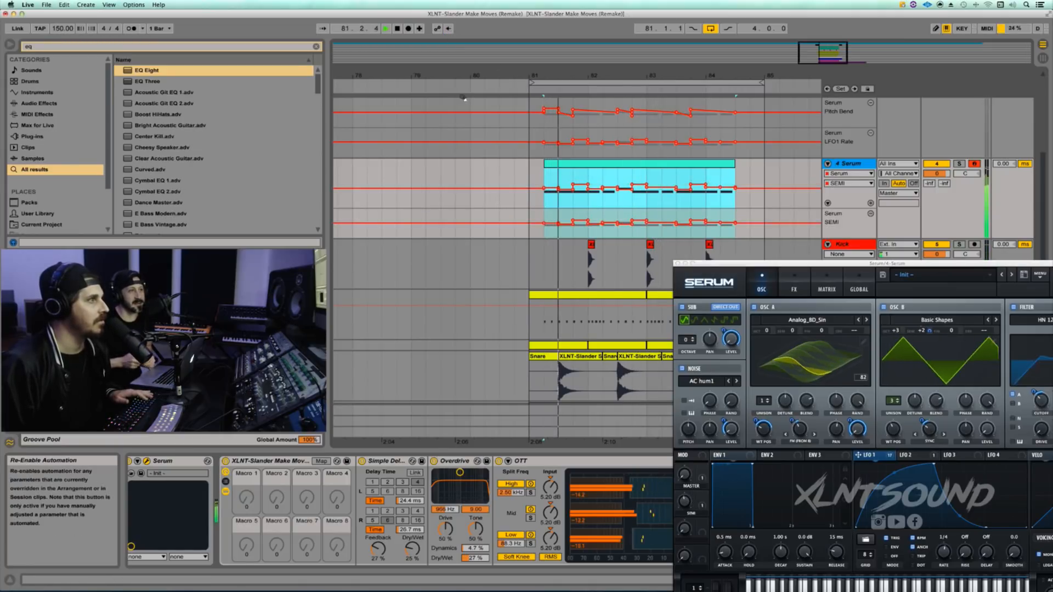
drag(683, 507, 685, 489)
key(space)
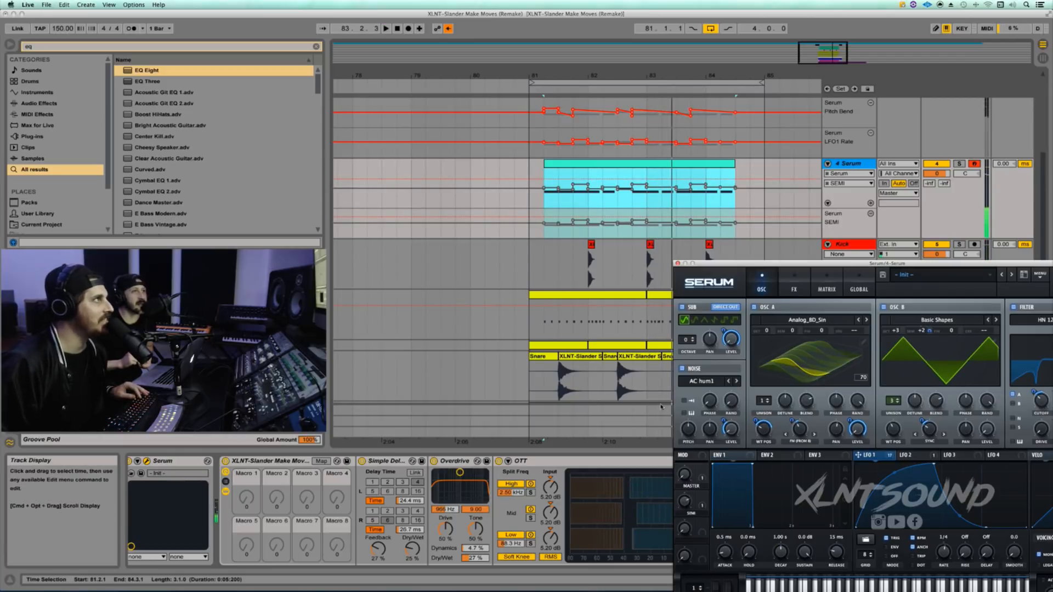
click(448, 30)
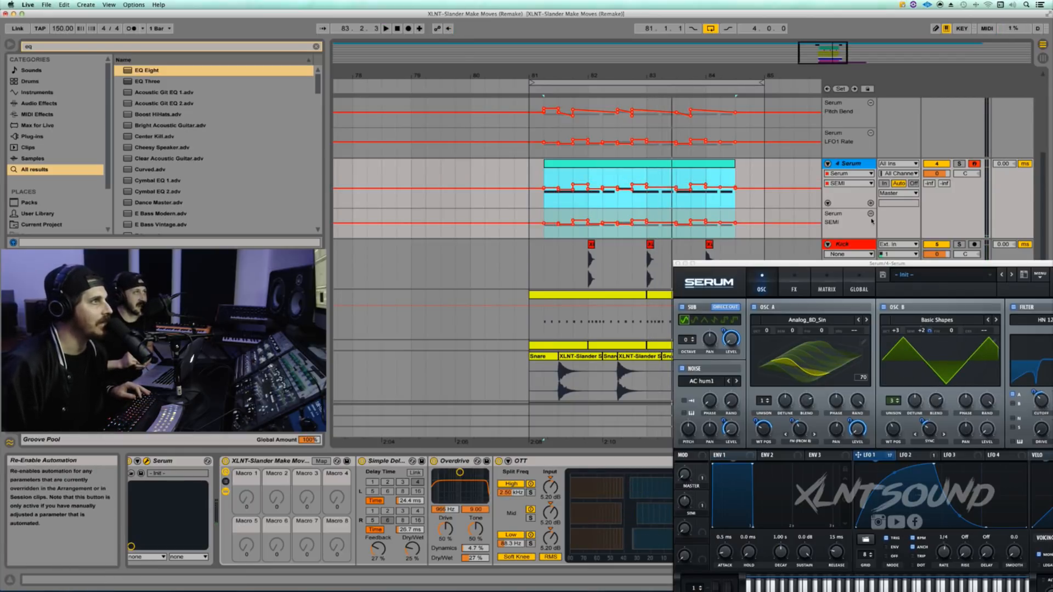
Step: Remove the duplicate SEMI automation lane from the 4 Serum track and check which Serum parameters are listed for automation
right_click(856, 224)
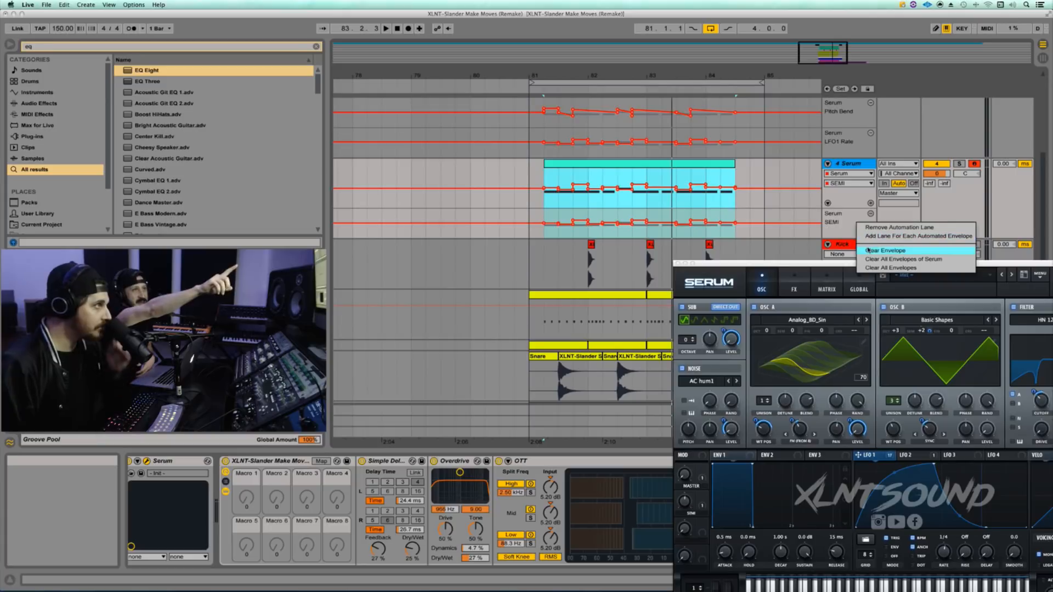
click(866, 237)
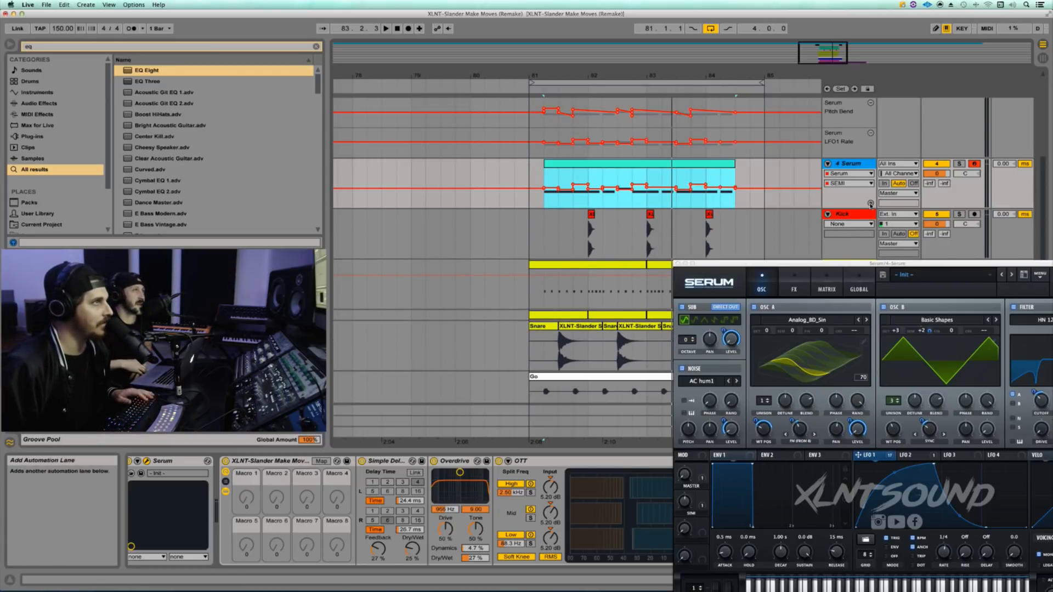
click(851, 184)
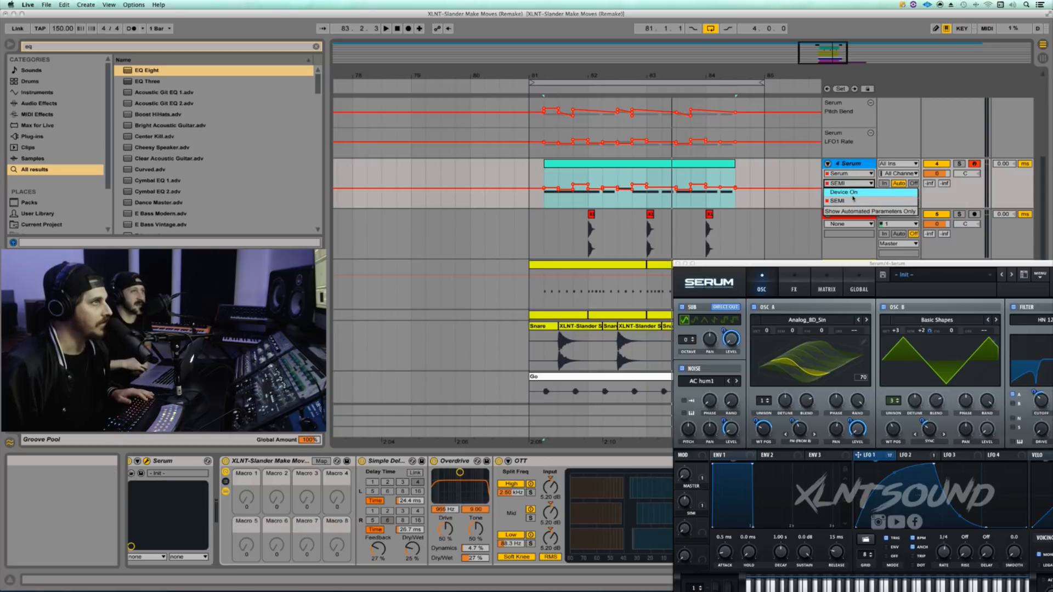
click(819, 200)
right_click(838, 201)
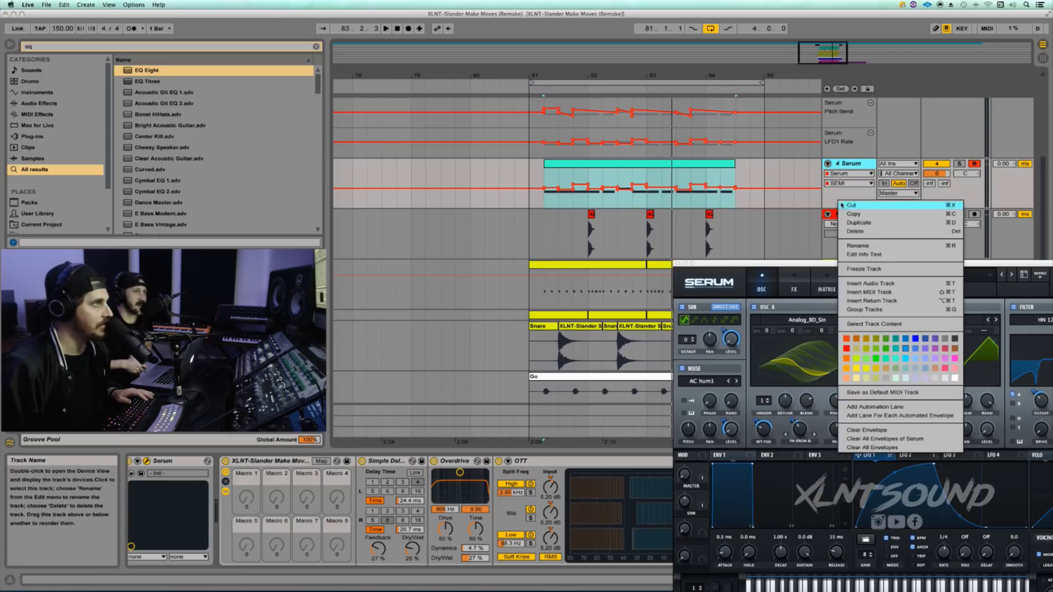
click(815, 206)
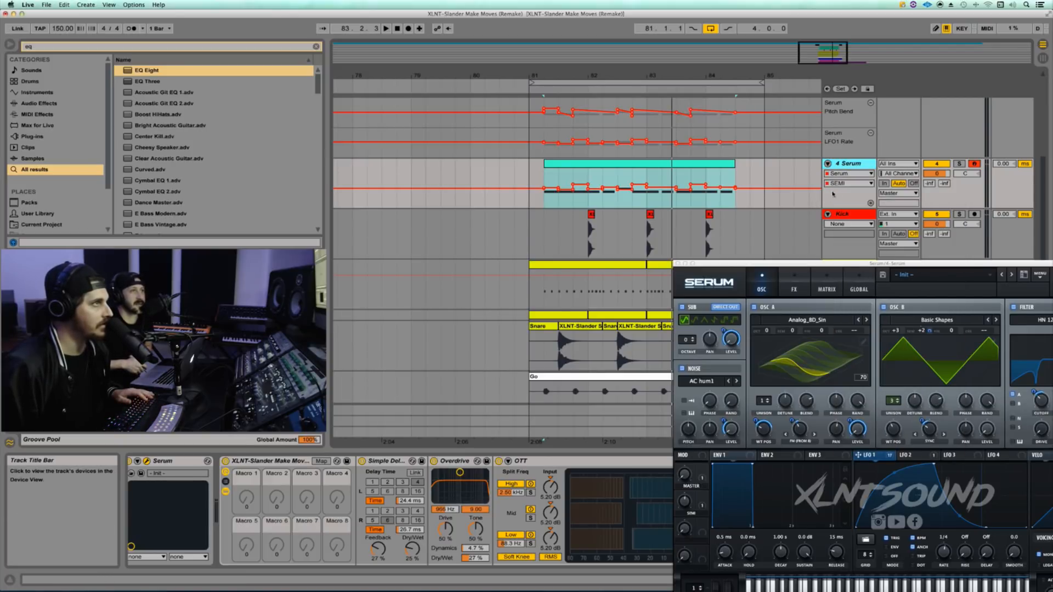
Step: Move the 4 Serum track's SEMI automation into its own lane and remove that lane
click(874, 204)
right_click(852, 222)
click(871, 226)
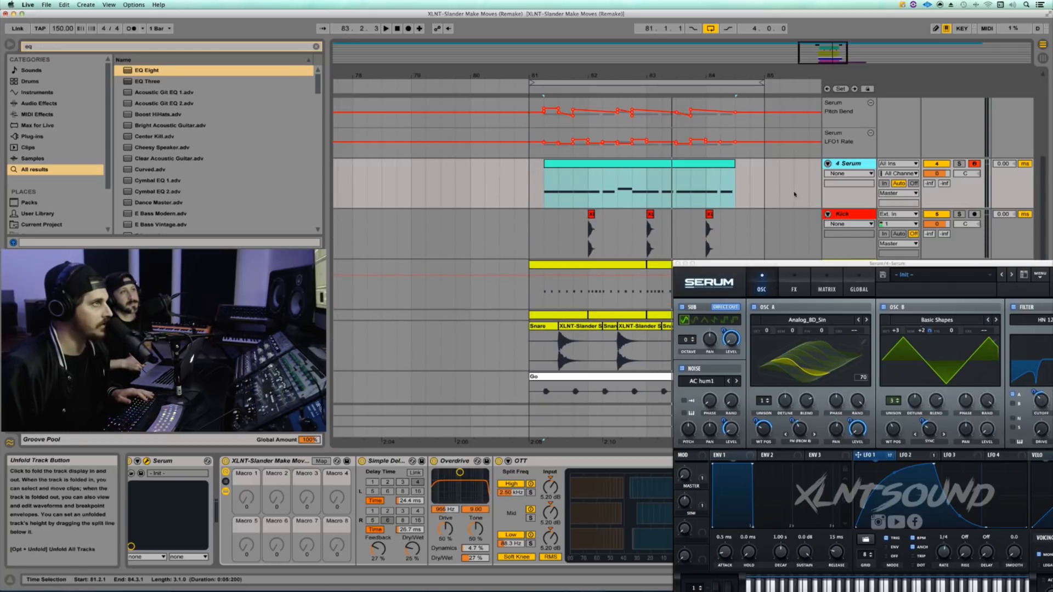
Step: Show the 4 Serum track's SEMI automation in its own lane and delete its envelope between 80.4.1 and 84.4.1
click(847, 183)
click(841, 190)
click(838, 184)
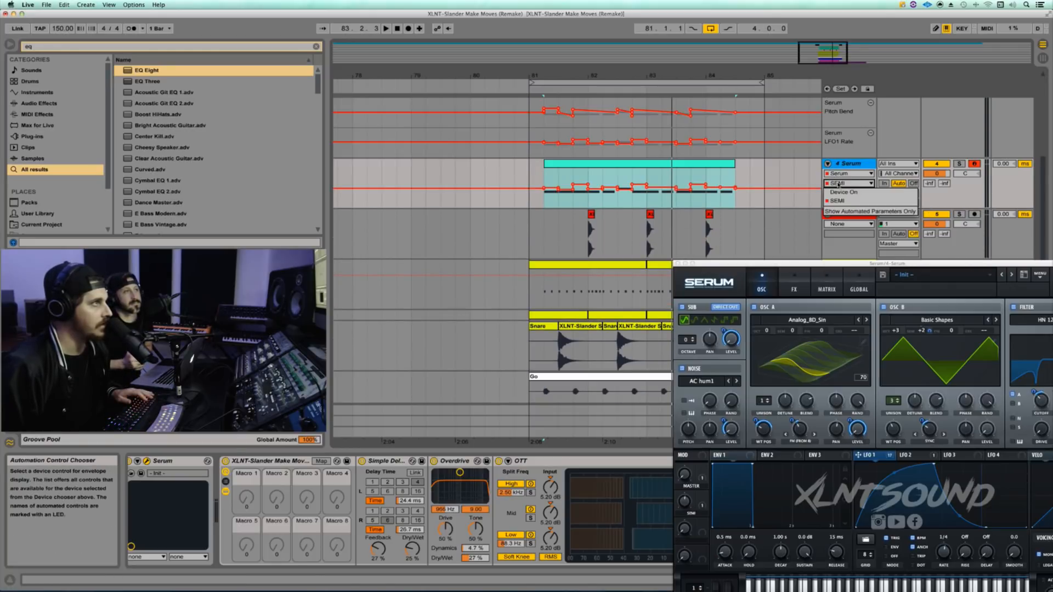
click(837, 200)
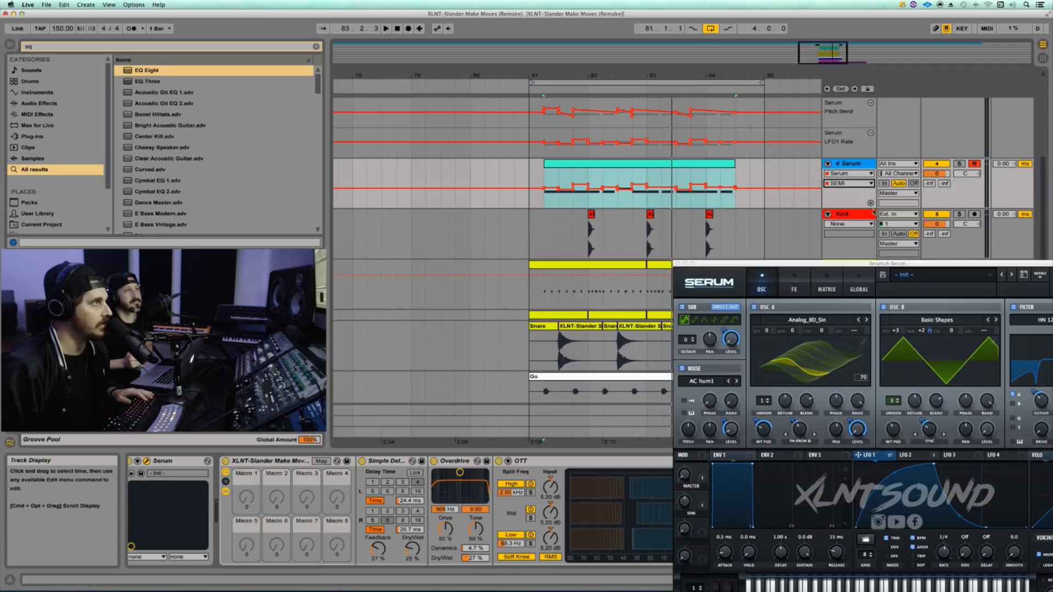
click(871, 203)
drag(747, 222, 519, 218)
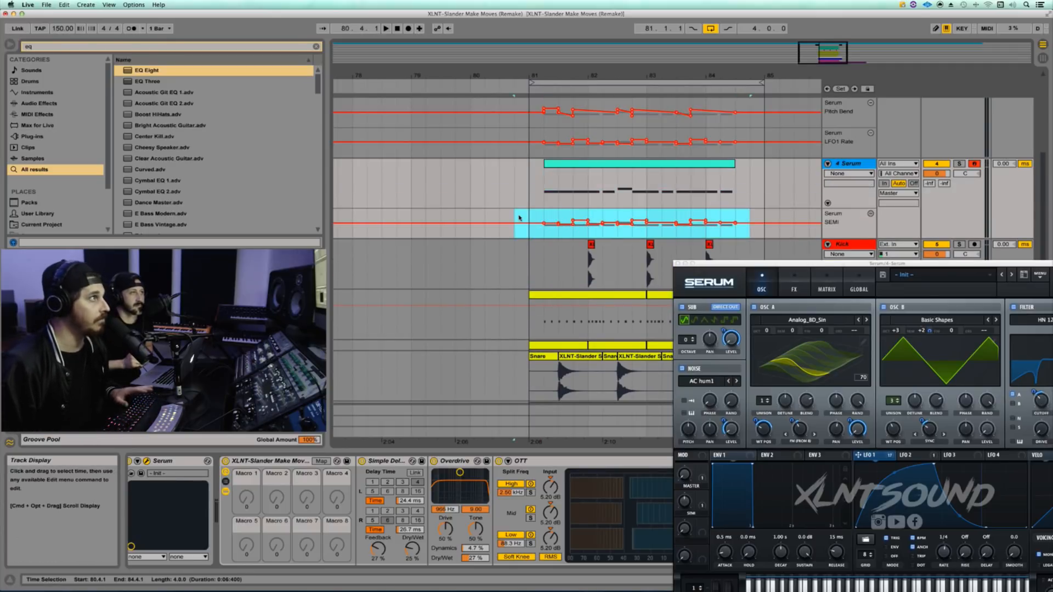
key(Delete)
key(space)
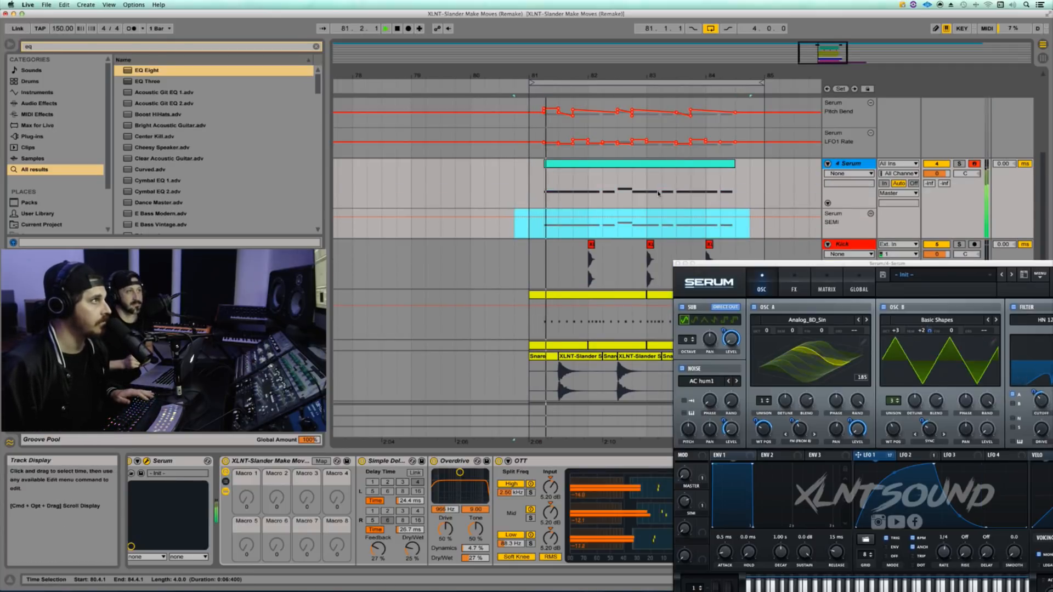
Step: Bring up the LFO1 Rate automation on the 4 Serum track by adjusting Serum's LFO 1 rate, and re-enable the overridden automation
scroll(658, 194, up, 1)
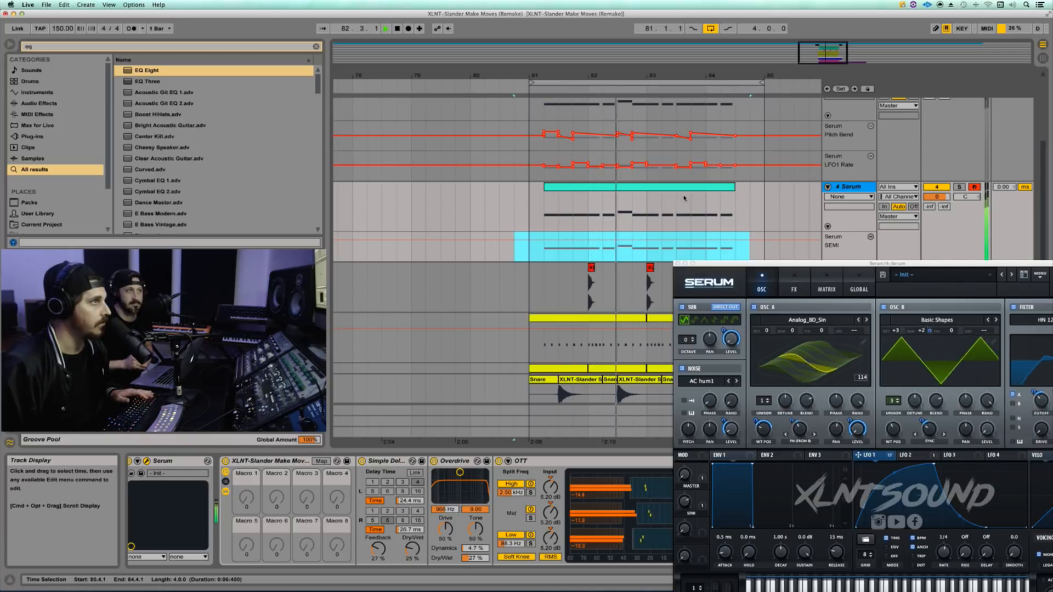
click(870, 196)
key(Escape)
click(776, 218)
key(space)
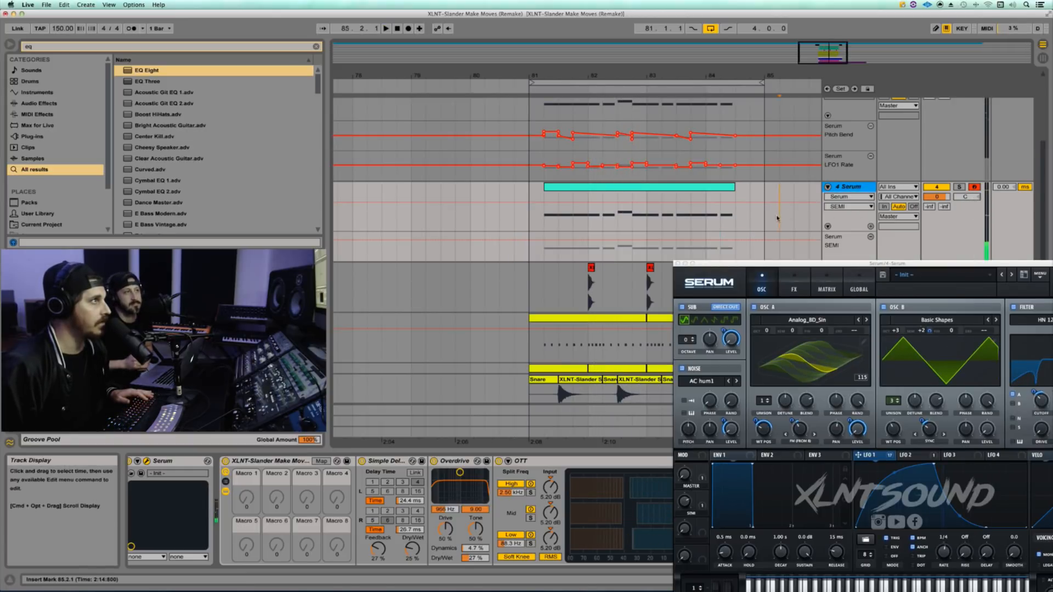
scroll(776, 217, up, 5)
scroll(776, 217, down, 5)
click(777, 218)
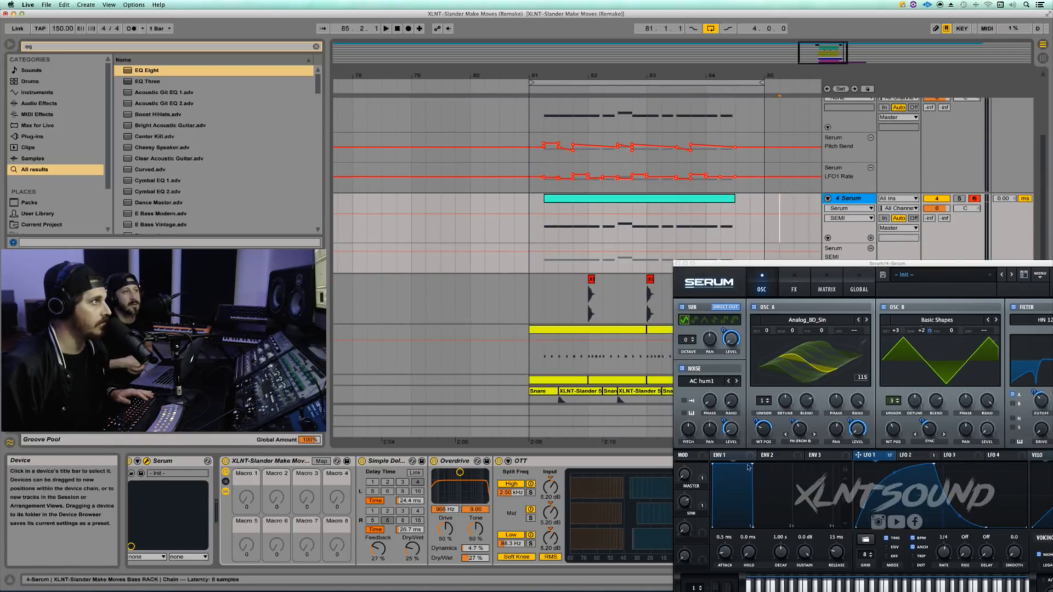
click(942, 554)
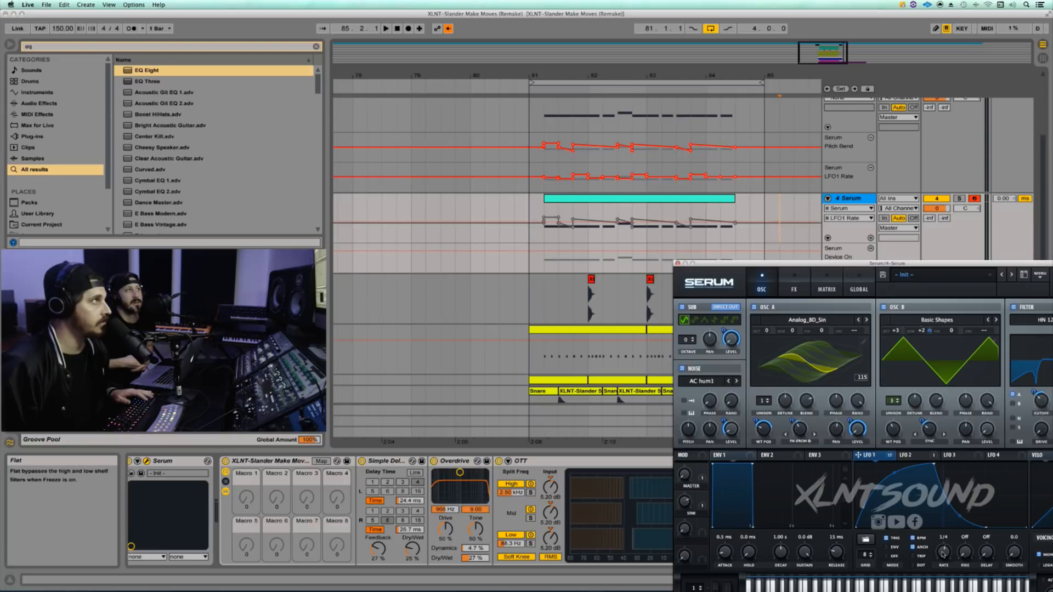
click(448, 29)
Step: Raise the LFO1 Rate automation breakpoints near 81.4 and 82.4 on the 4 Serum track while auditioning the clip
click(566, 202)
key(space)
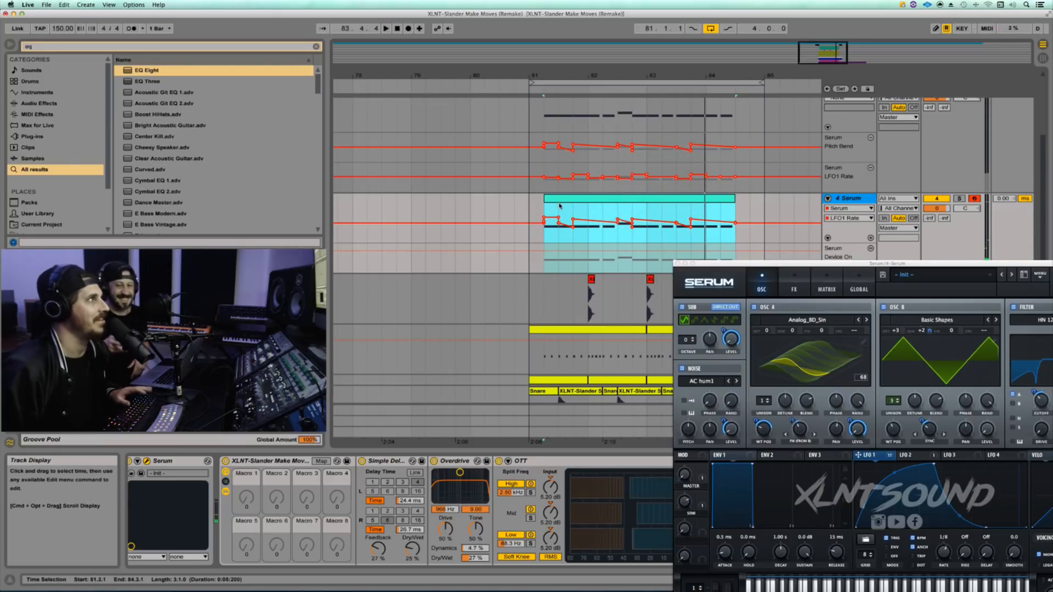
key(space)
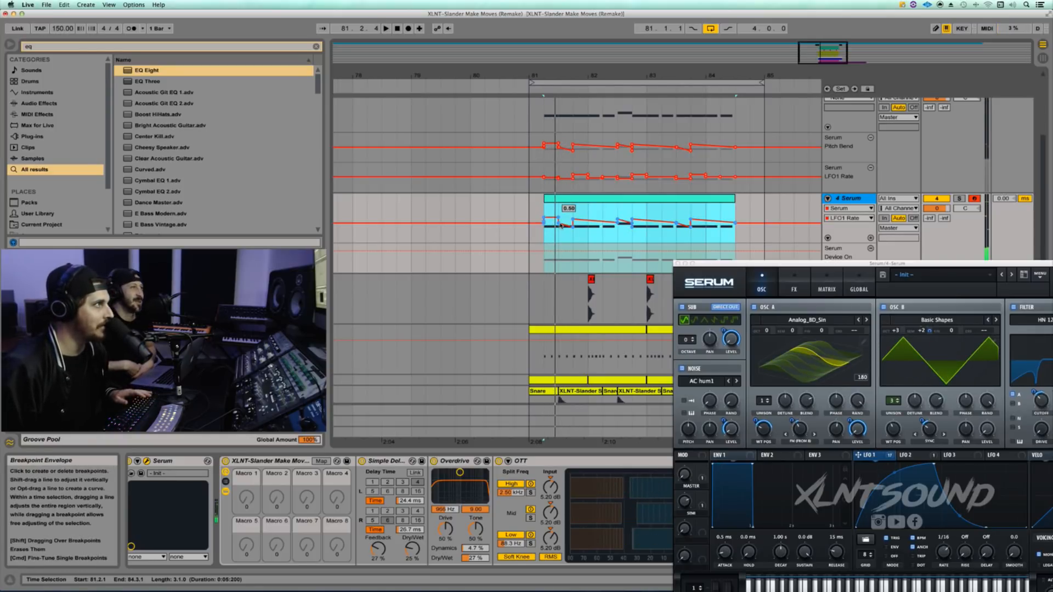
click(572, 221)
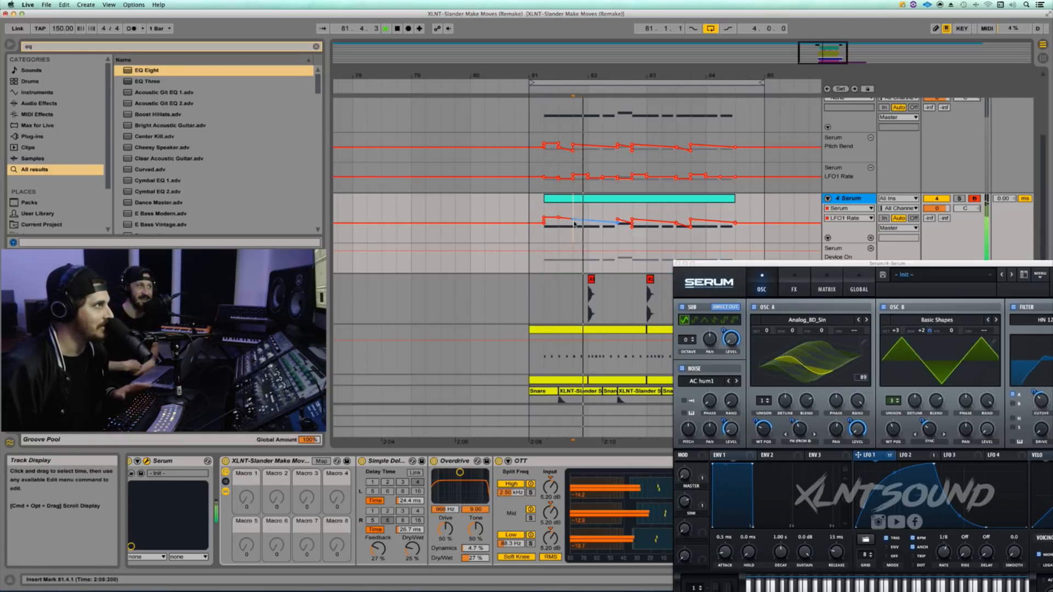
click(565, 202)
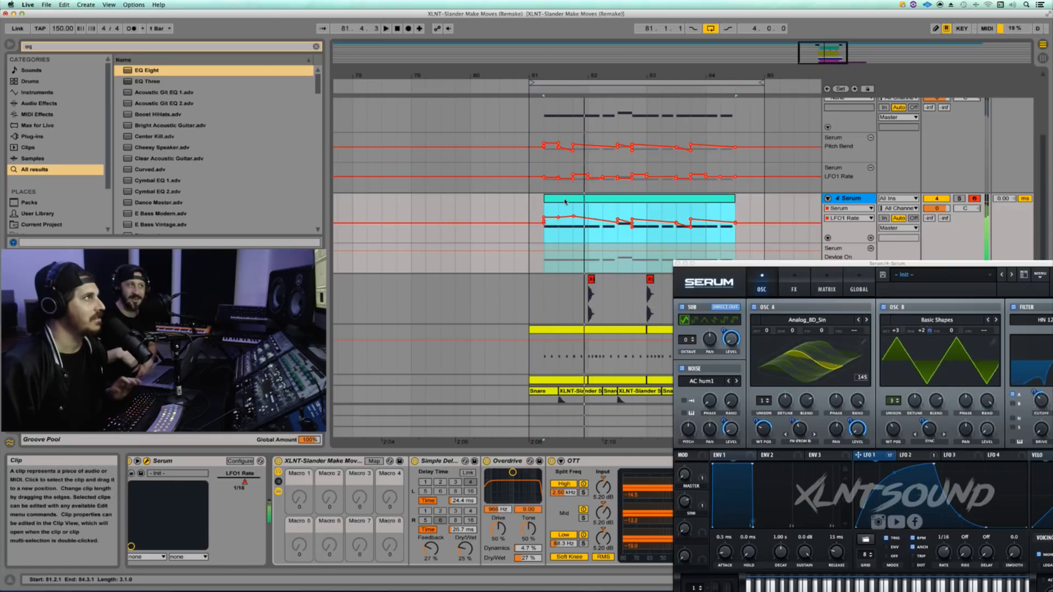
click(533, 200)
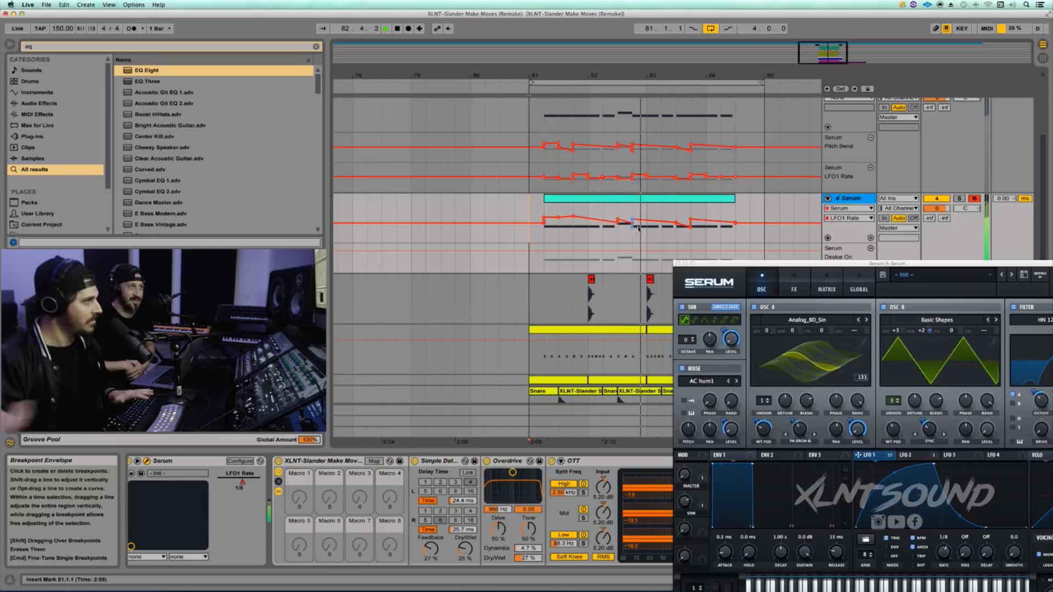
key(space)
key(space)
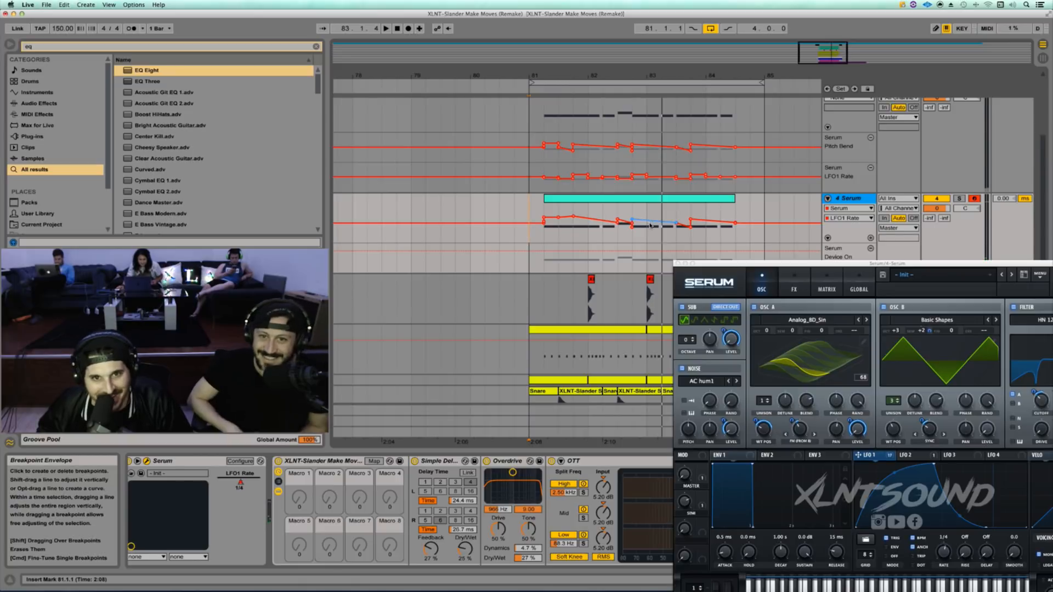
key(space)
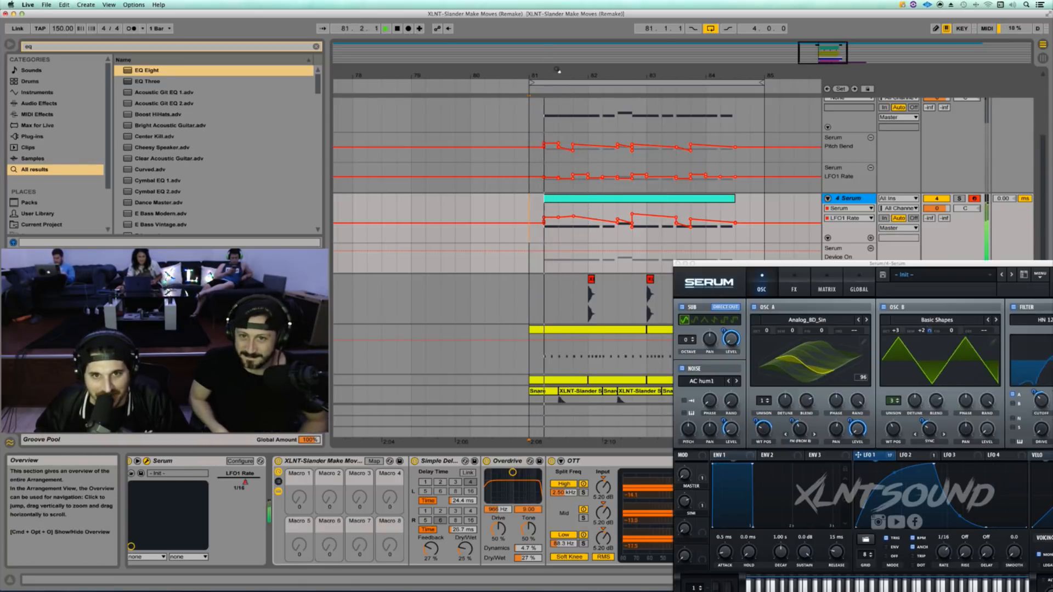
Step: Draw raised LFO1 Rate automation steps at 82.1 and 82.3 on the 4 Serum track, the second at about 0.63
drag(564, 77, 564, 83)
key(space)
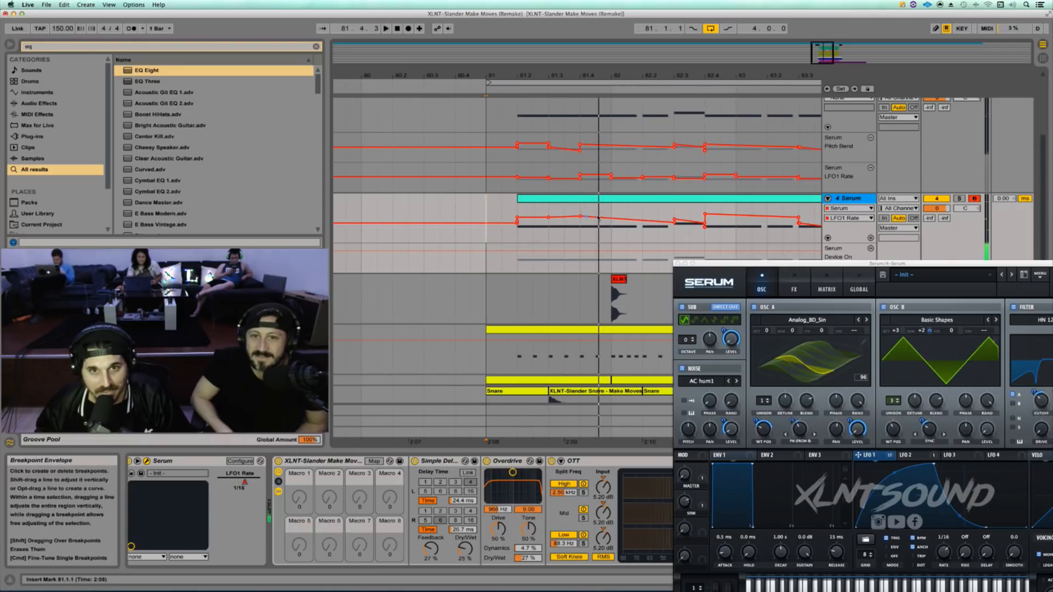
key(b)
key(space)
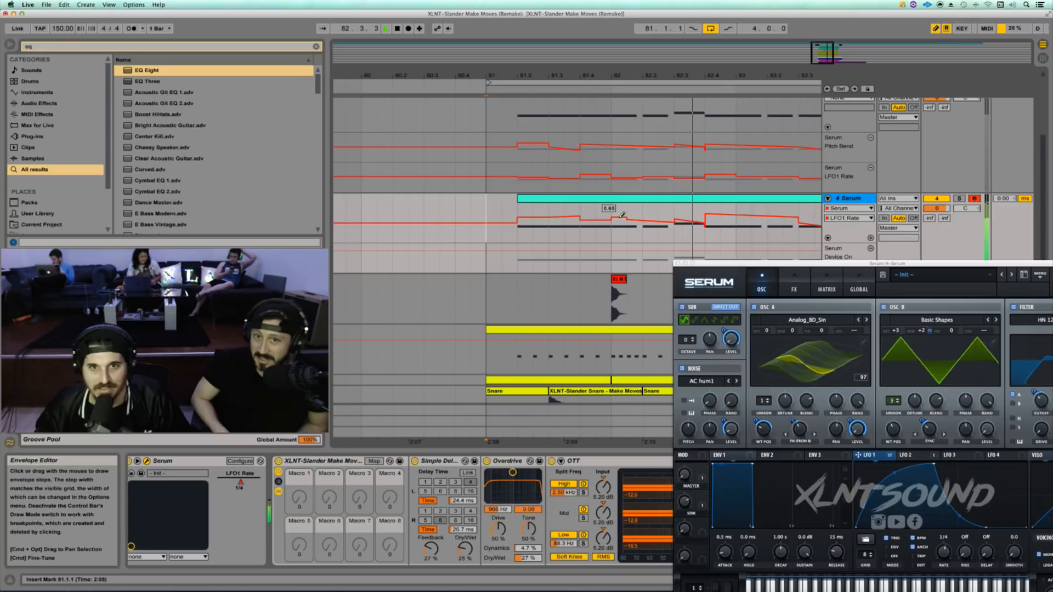
key(space)
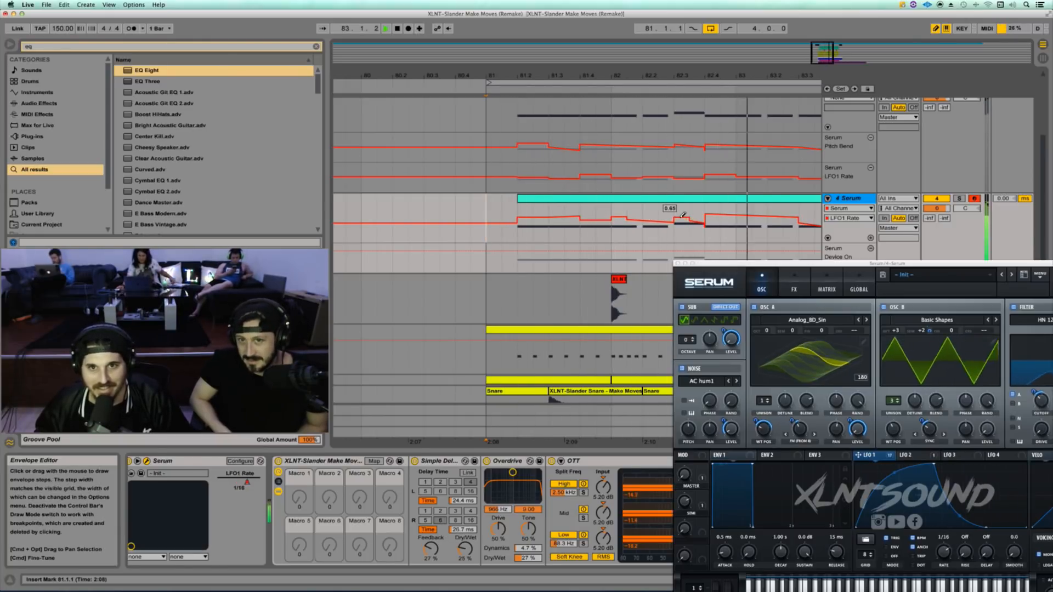
key(space)
key(b)
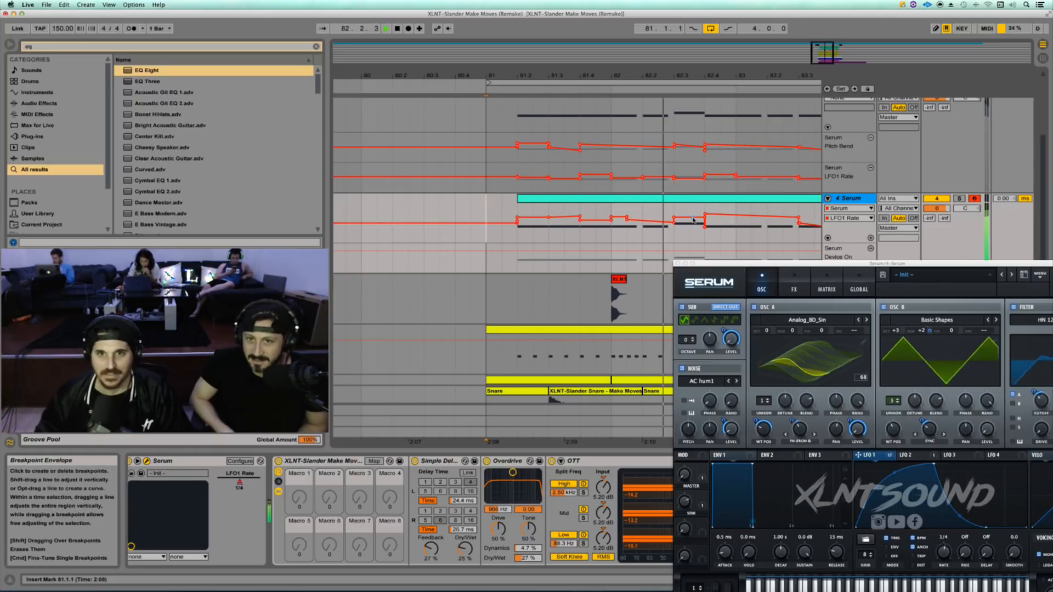
Step: Draw the LFO1 Rate automation down to about 0.56 from 82.4 until just after 83.1, with about 0.70 following it
key(b)
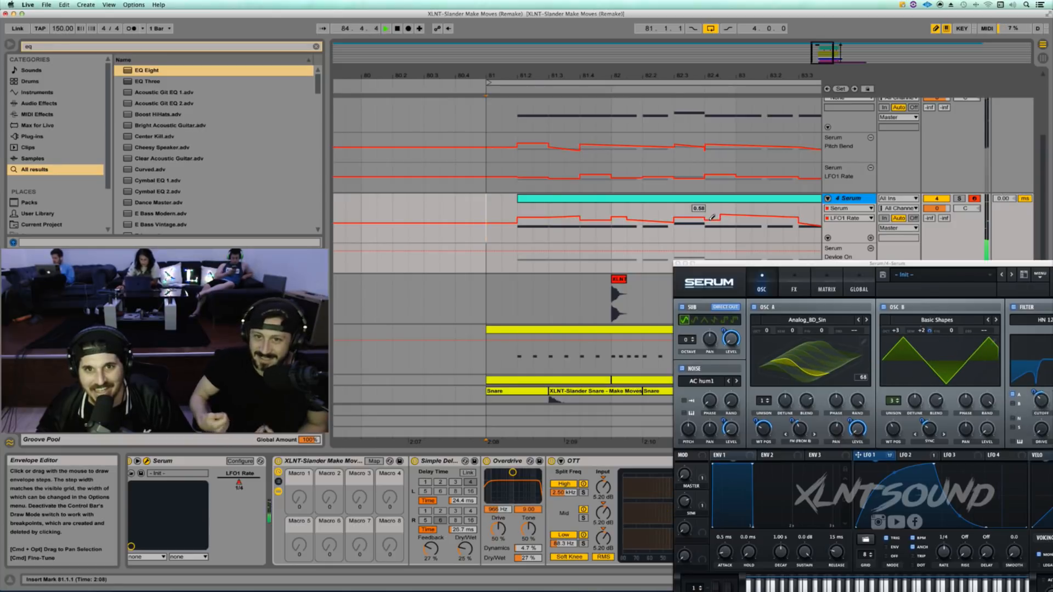
key(b)
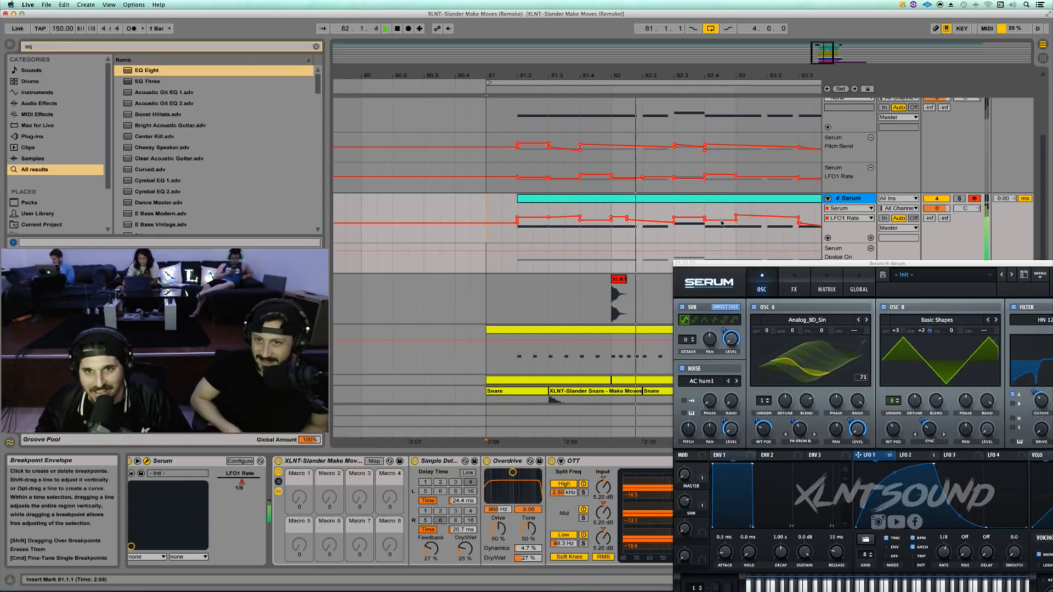
key(b)
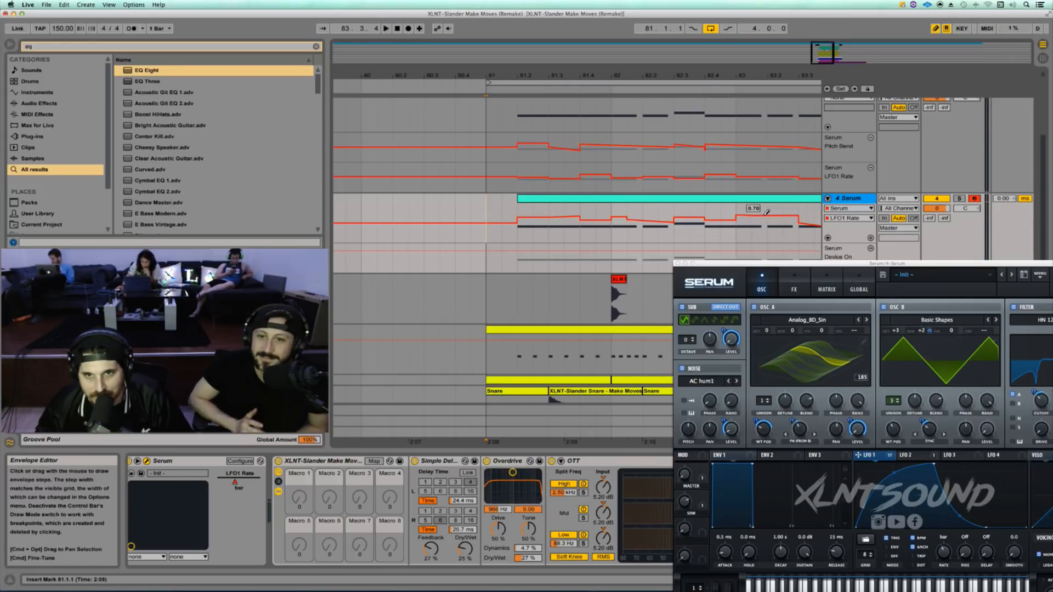
key(space)
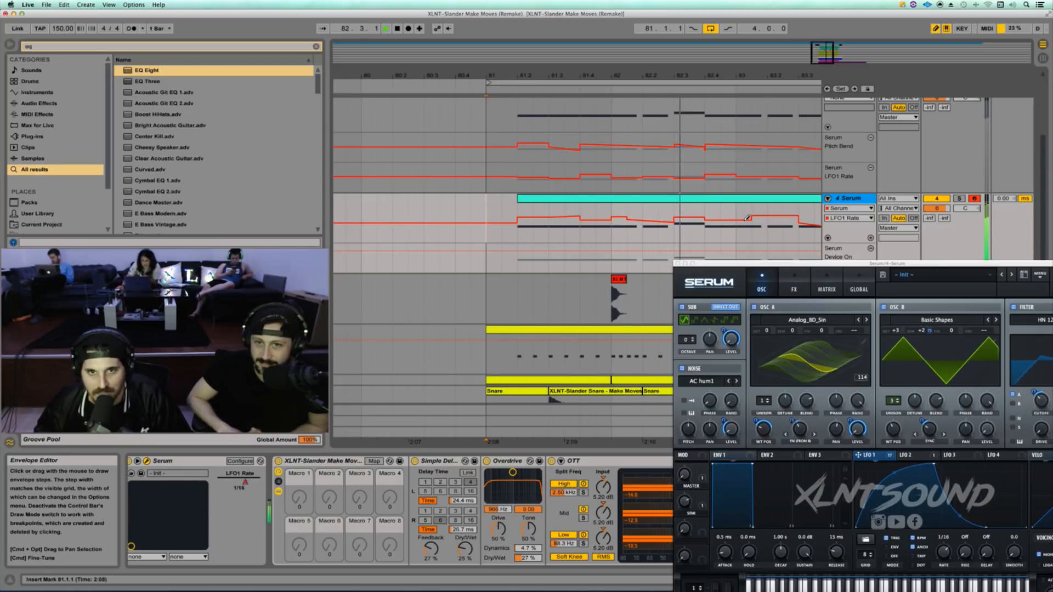
key(b)
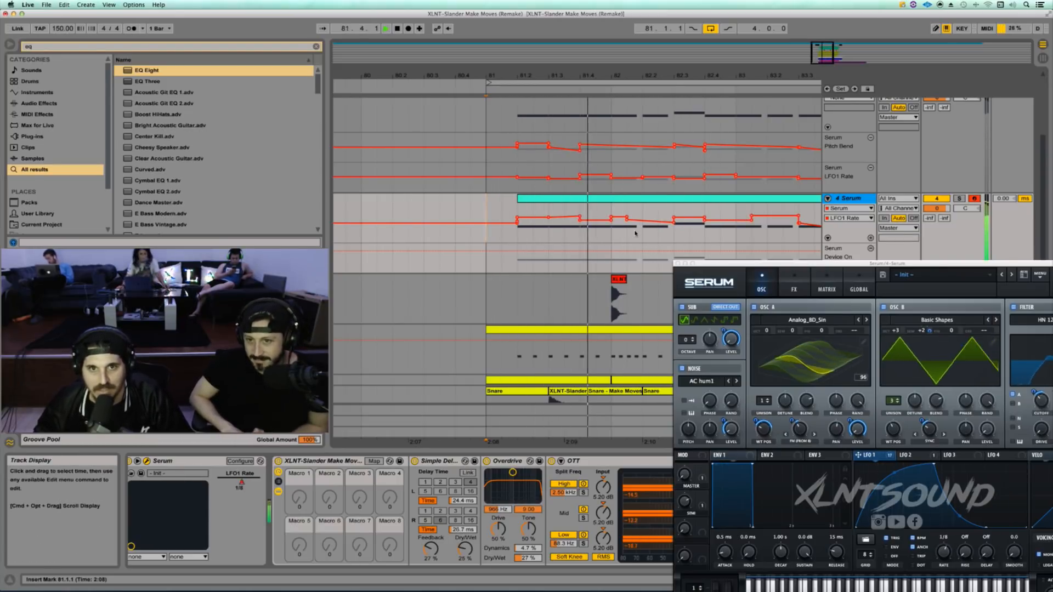
Step: Delete the section of the 4 Serum clip from 82.1.1 to 82.2.3 and play from bar 81
key(space)
drag(613, 234, 640, 234)
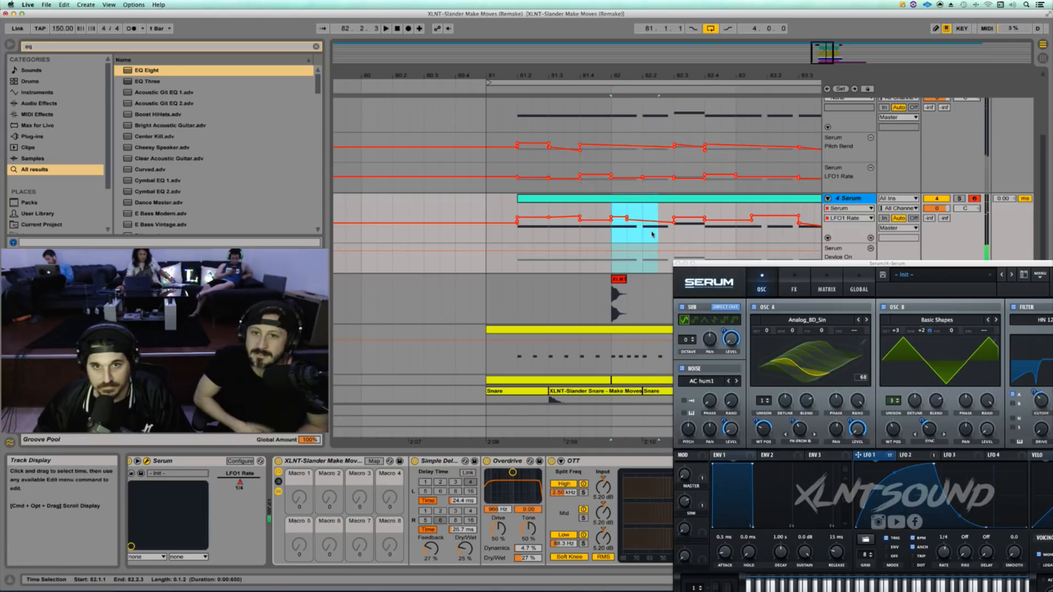
click(486, 245)
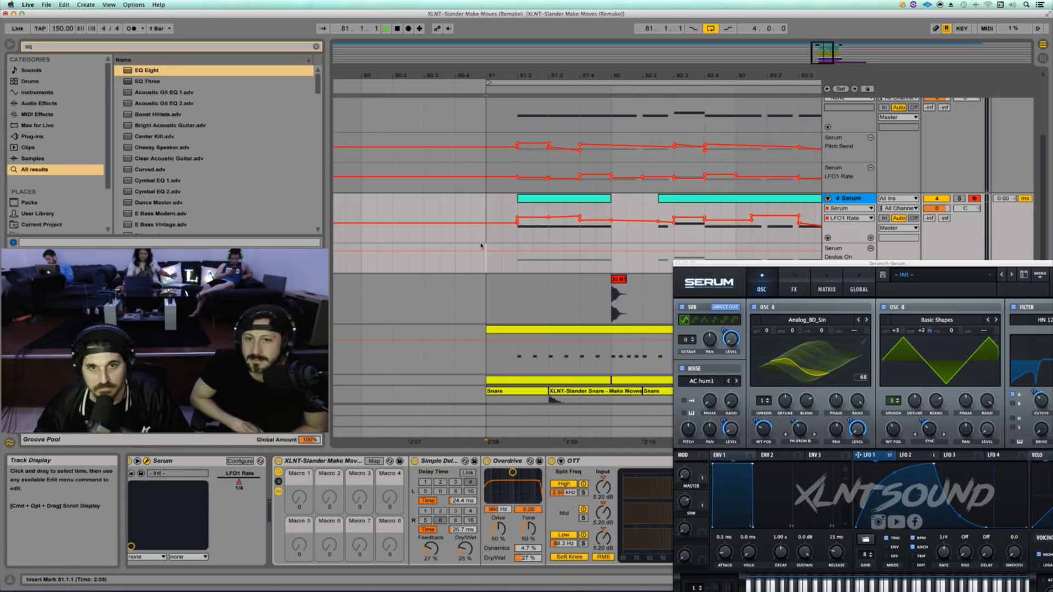
key(space)
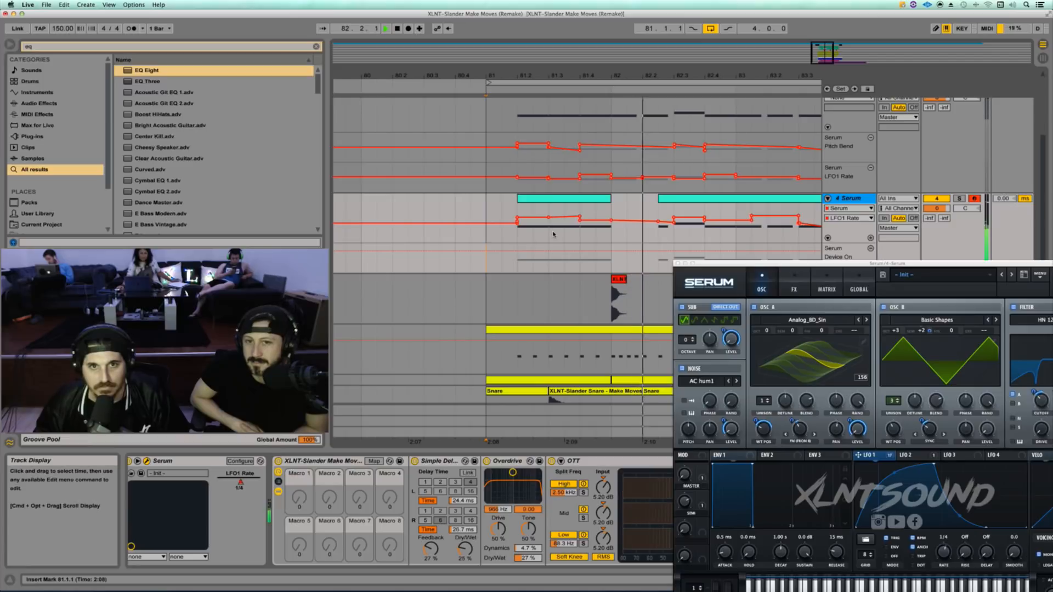
Step: Copy the first part of the 4 Serum clip with its automation to 82.2 and play the result
click(560, 200)
key(space)
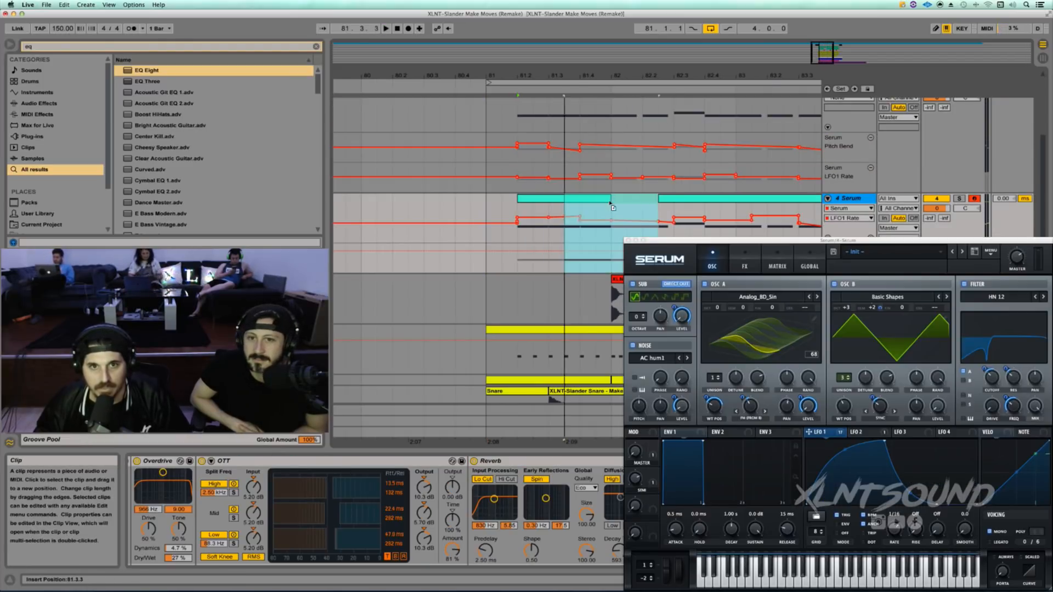
key(space)
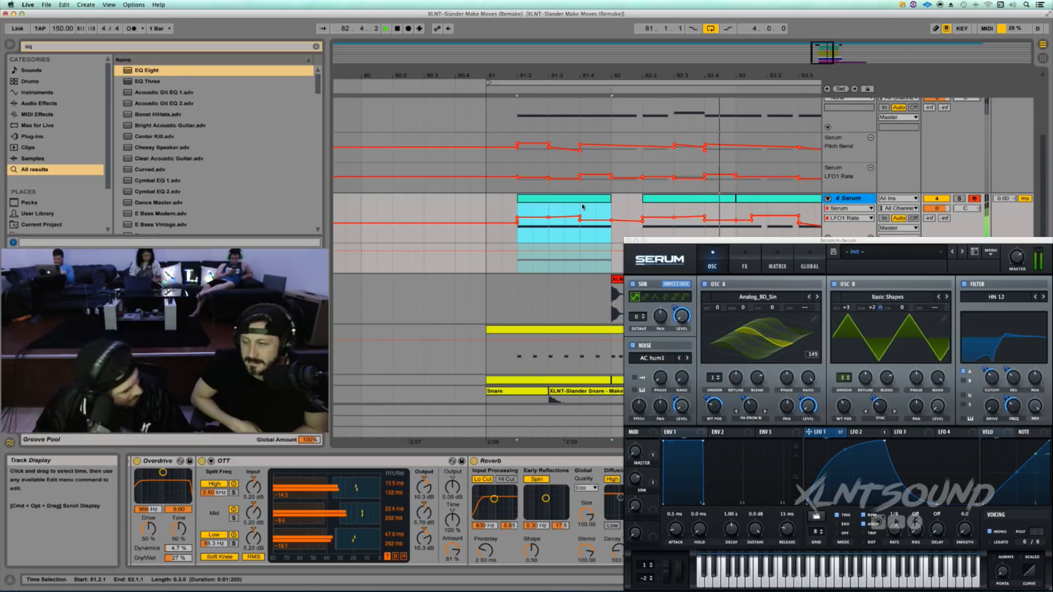
key(space)
key(space)
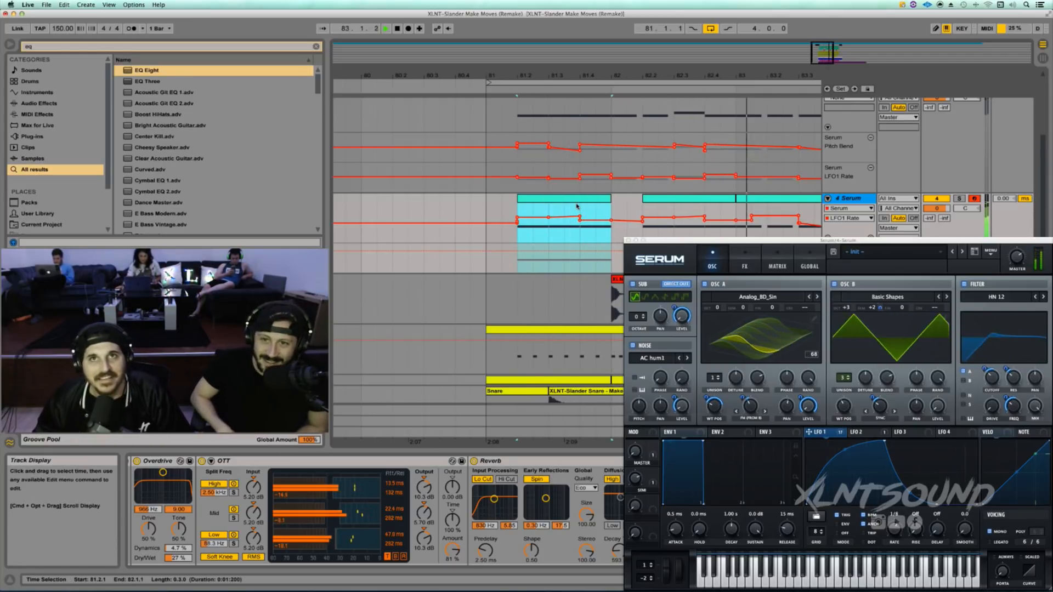
Step: Stop playback and move the Serum plugin window over the middle of the arrangement
key(space)
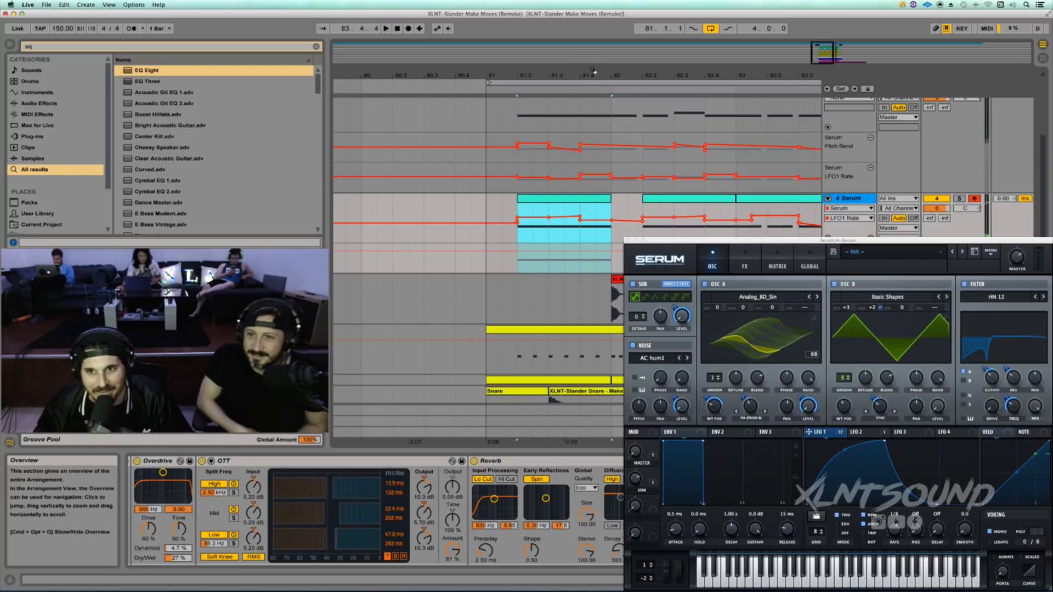
key(minus)
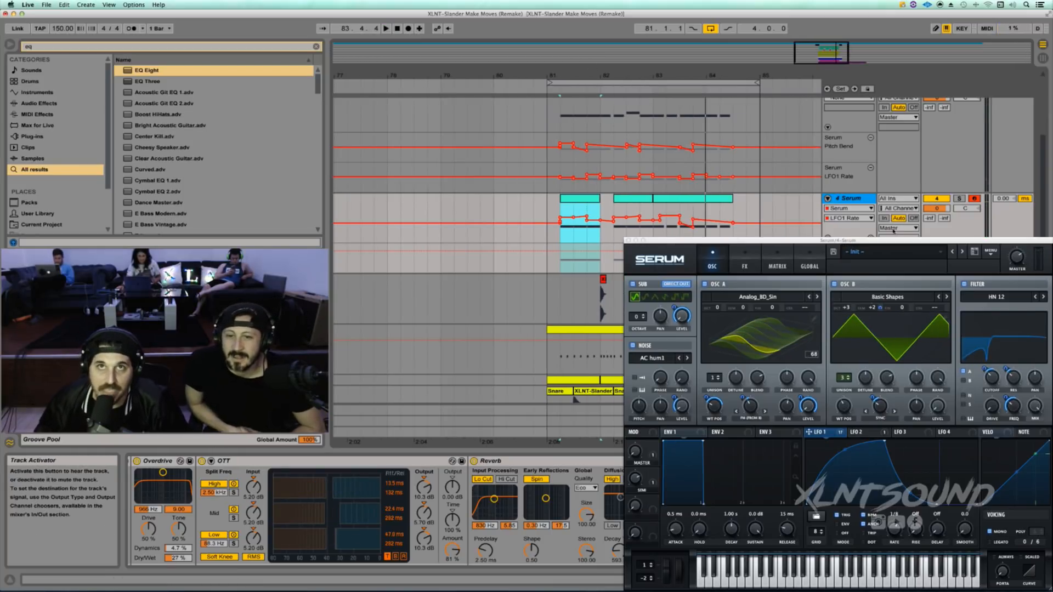
drag(861, 242, 723, 164)
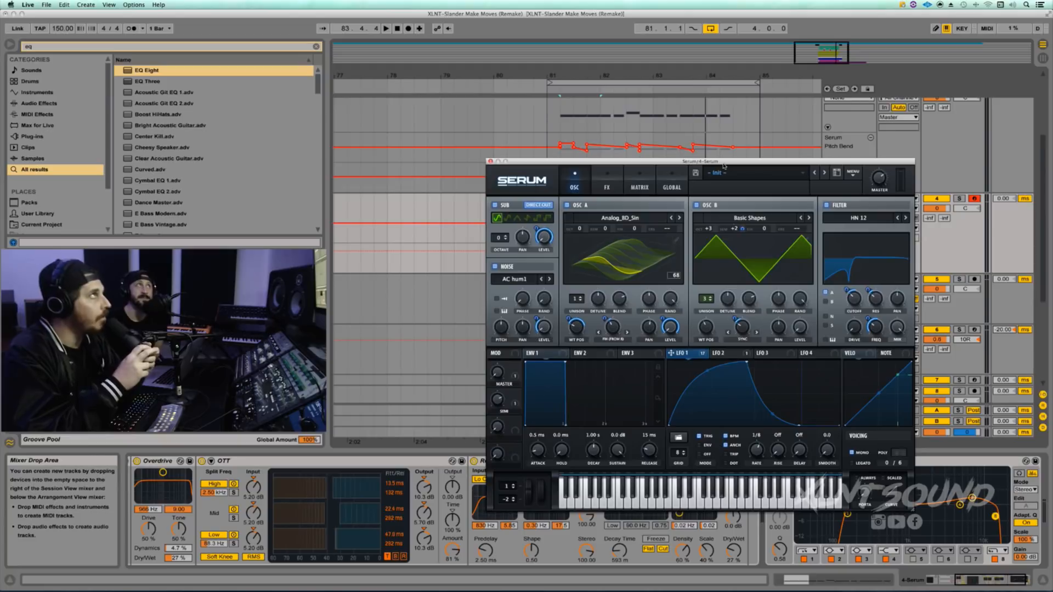